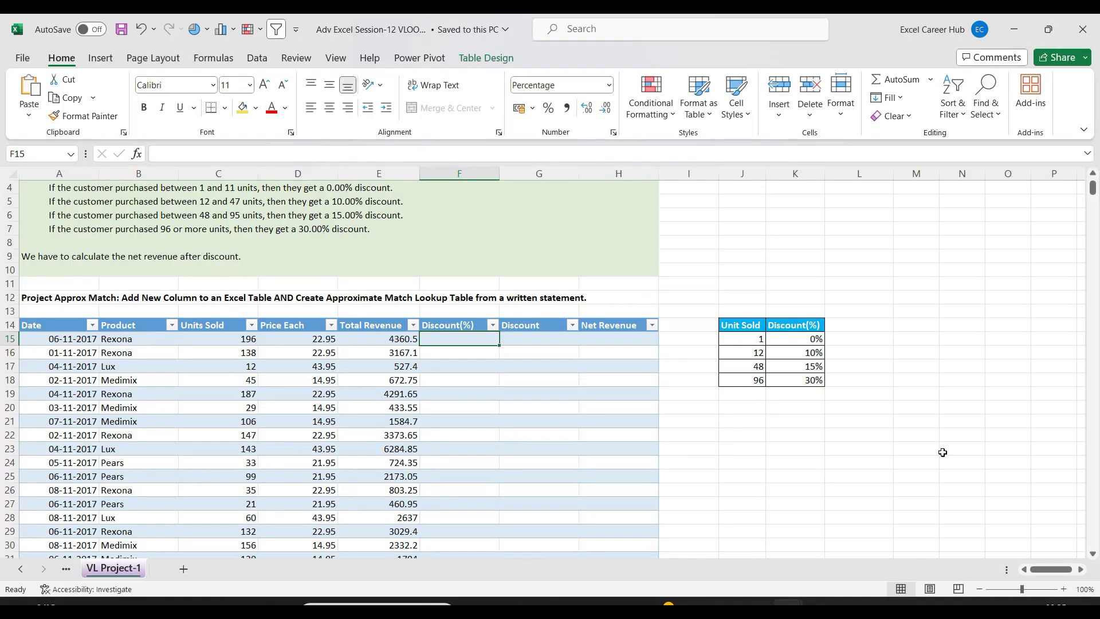
- Switch to the Google Meet call, close the people list and share the entire screen
{"action": "mouse_move", "coordinate": [600, 604]}
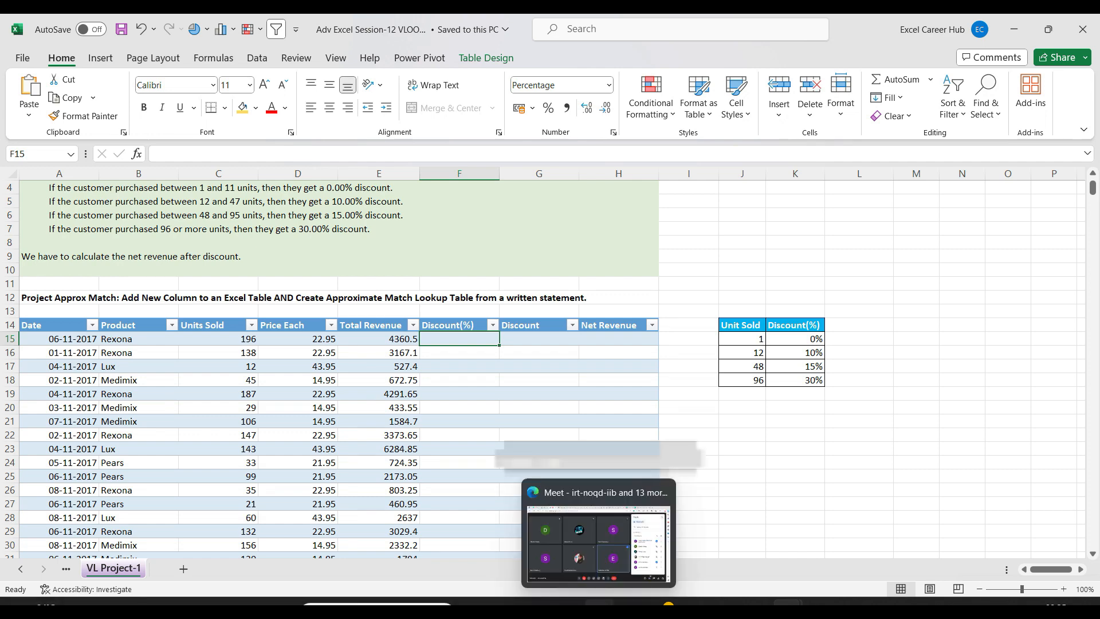
{"action": "left_click", "coordinate": [598, 541]}
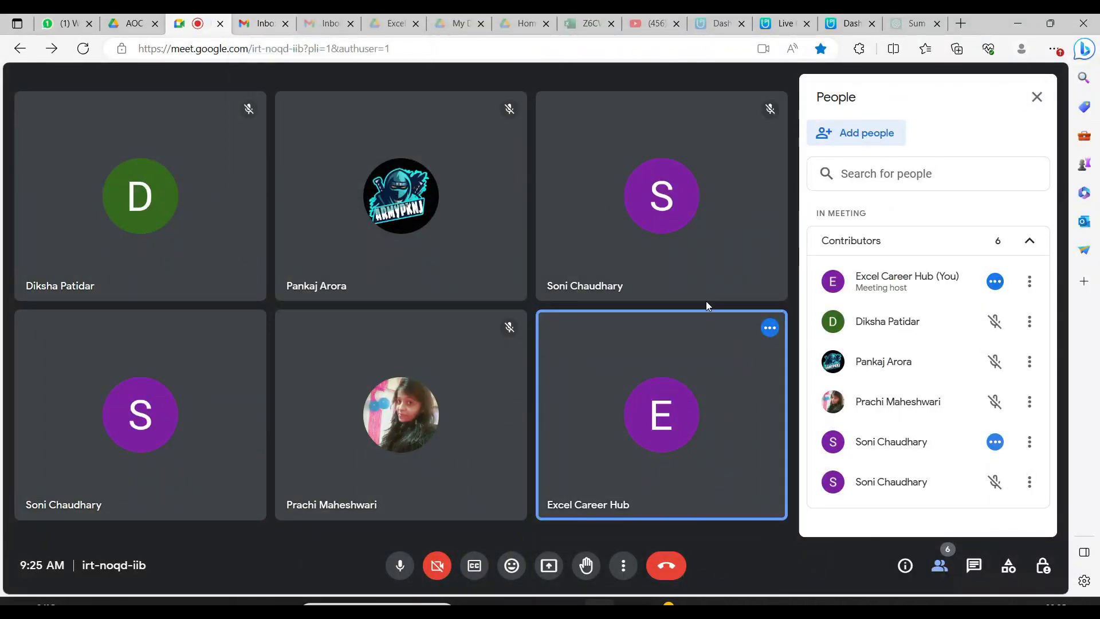
{"action": "left_click", "coordinate": [1037, 97]}
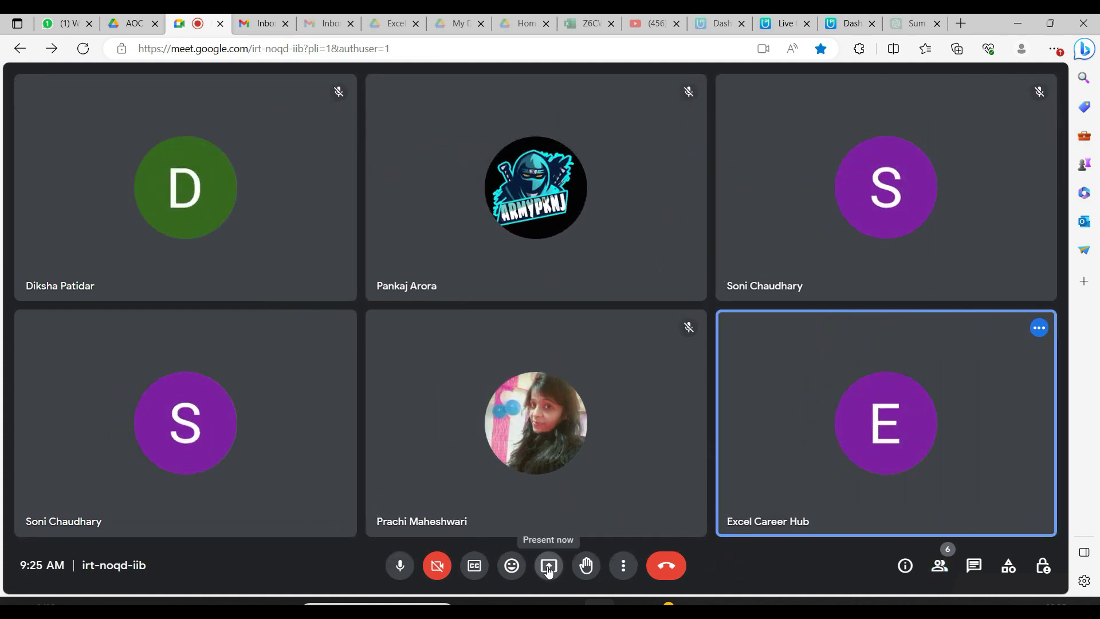
{"action": "left_click", "coordinate": [548, 567]}
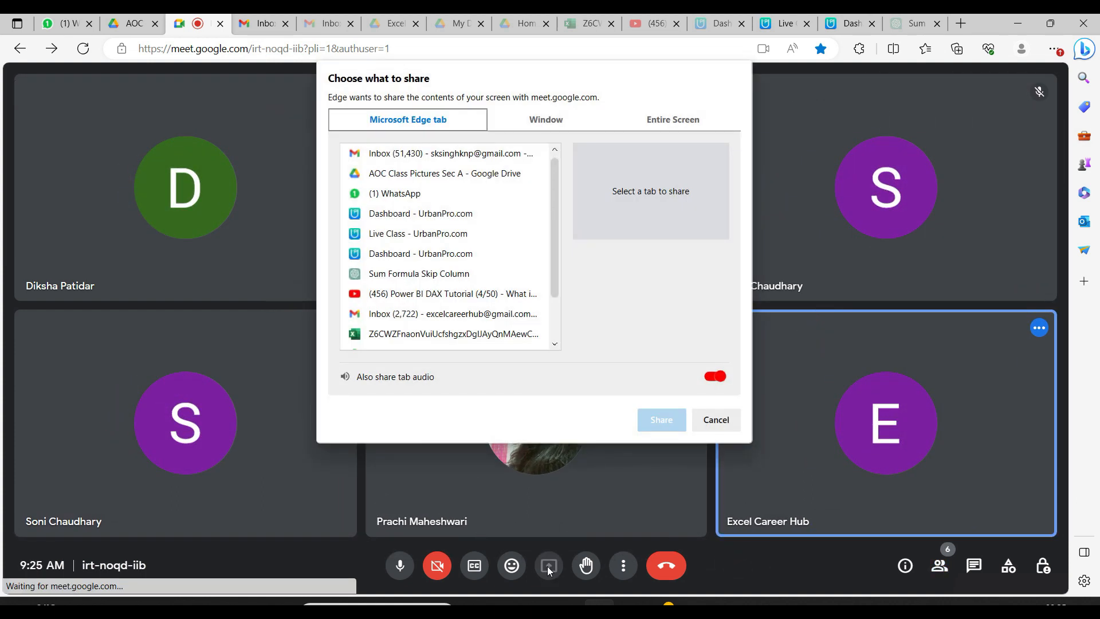
{"action": "left_click", "coordinate": [665, 121]}
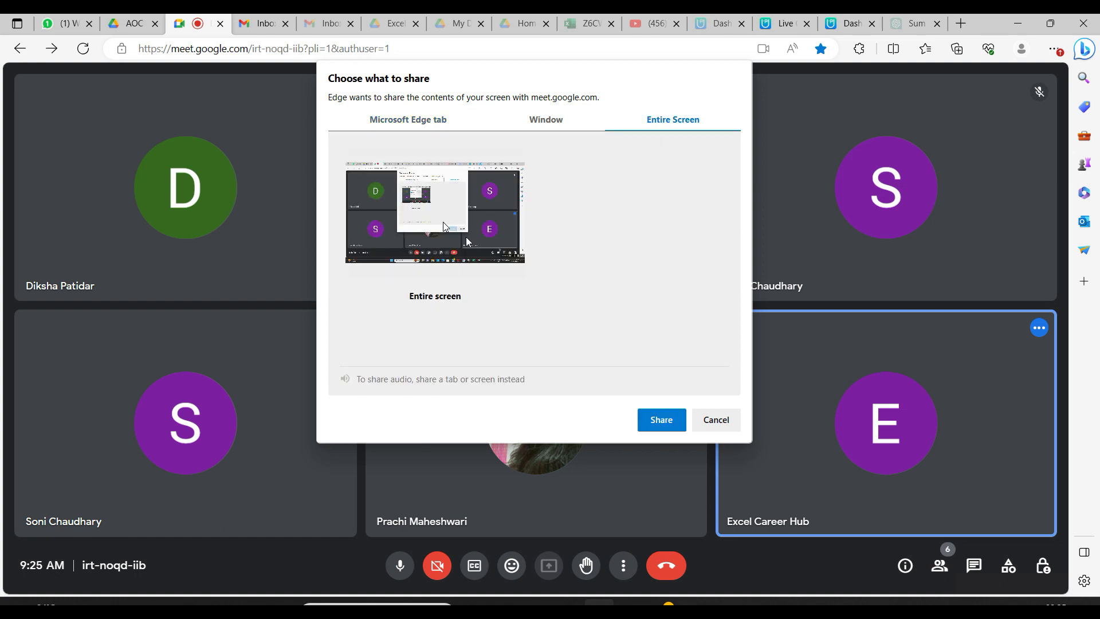
{"action": "left_click", "coordinate": [659, 419]}
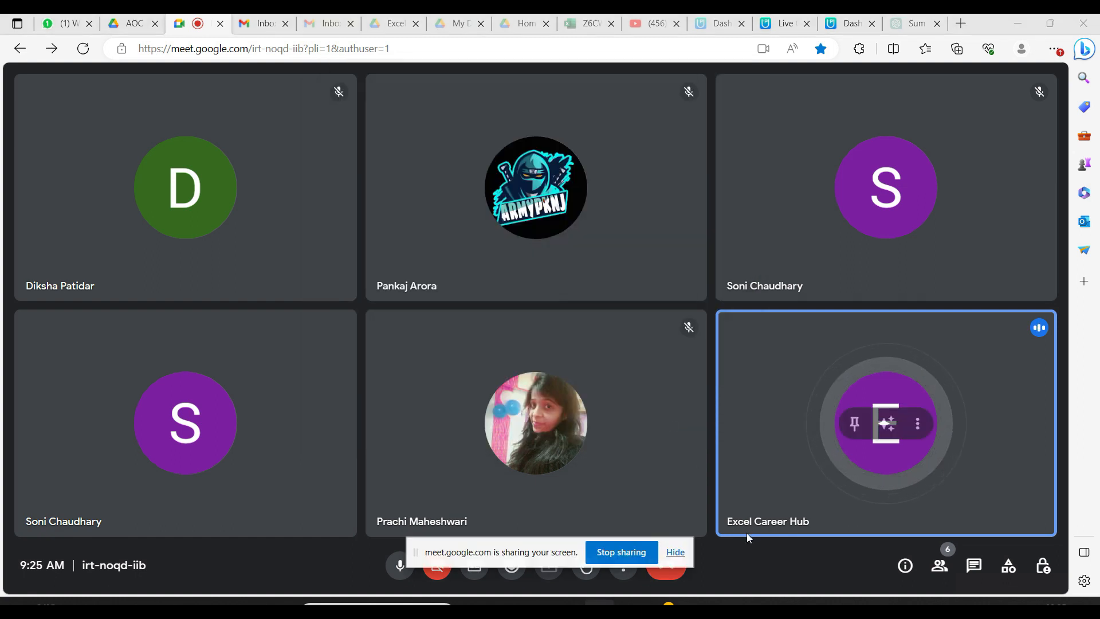
- Switch back to the Adv Excel Session-12 workbook in Excel and open the Why VLOOKUP sheet
{"action": "left_click", "coordinate": [599, 603]}
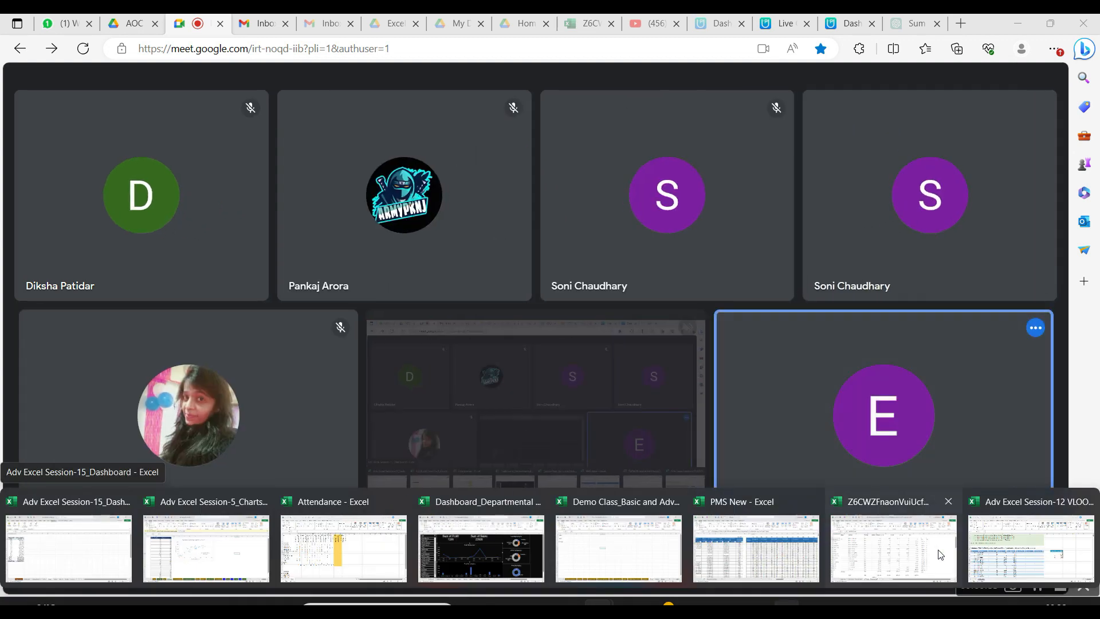
{"action": "left_click", "coordinate": [1010, 533]}
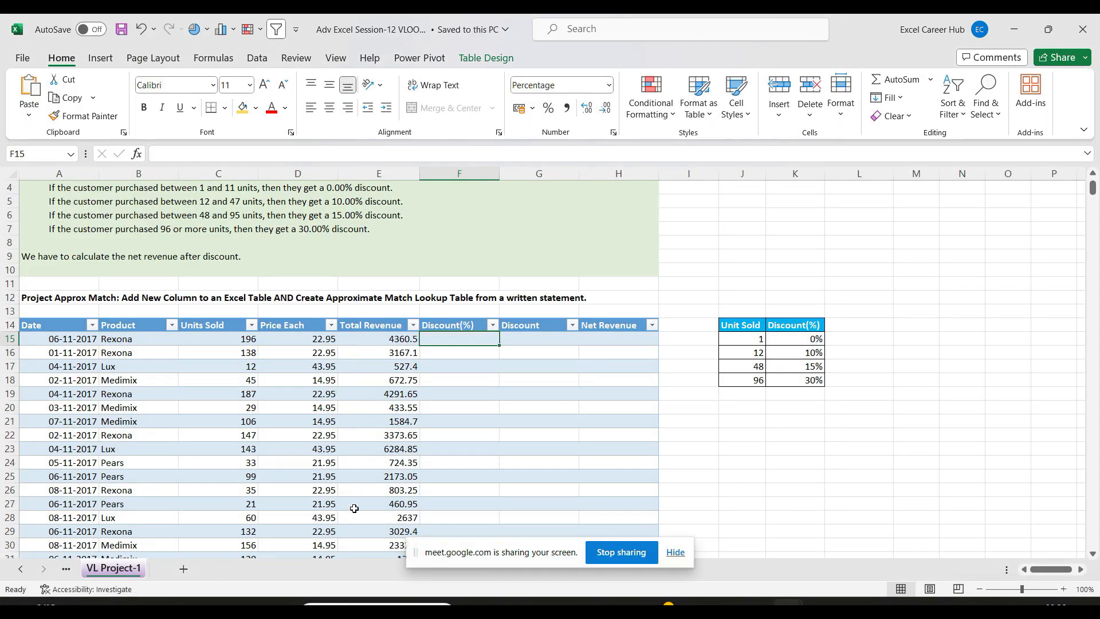
{"action": "left_click", "coordinate": [22, 570]}
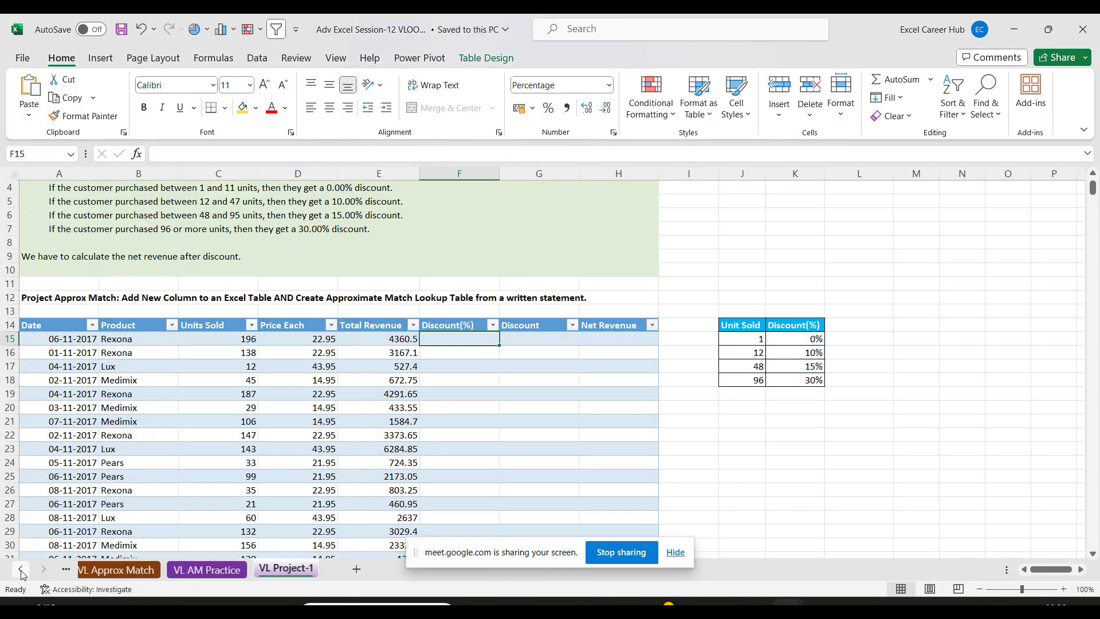
{"action": "left_click", "coordinate": [21, 570]}
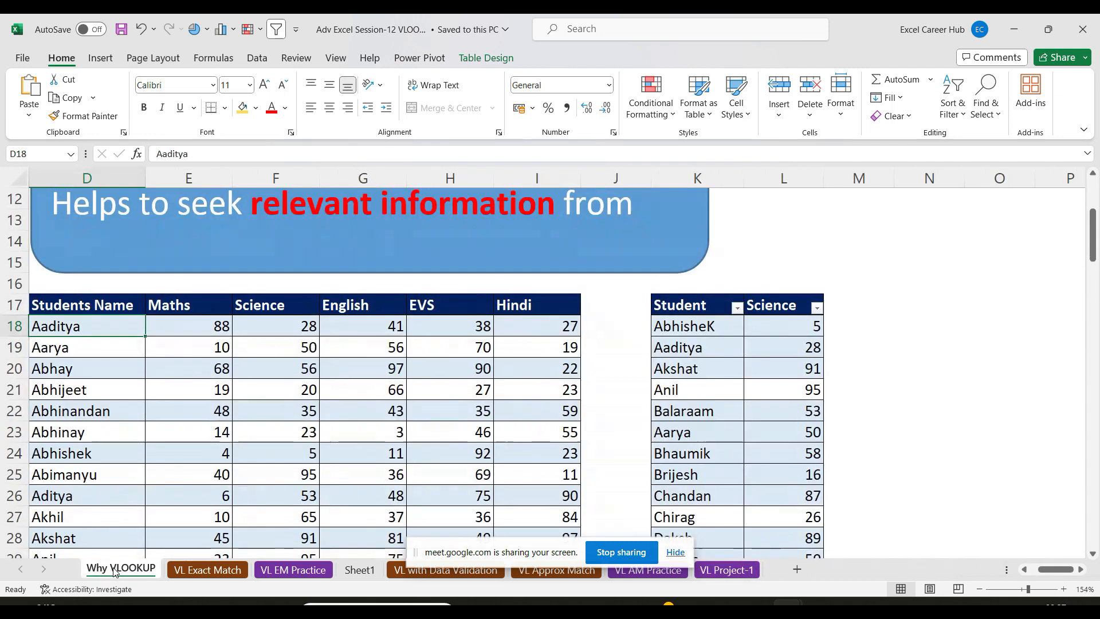
{"action": "left_click", "coordinate": [116, 570]}
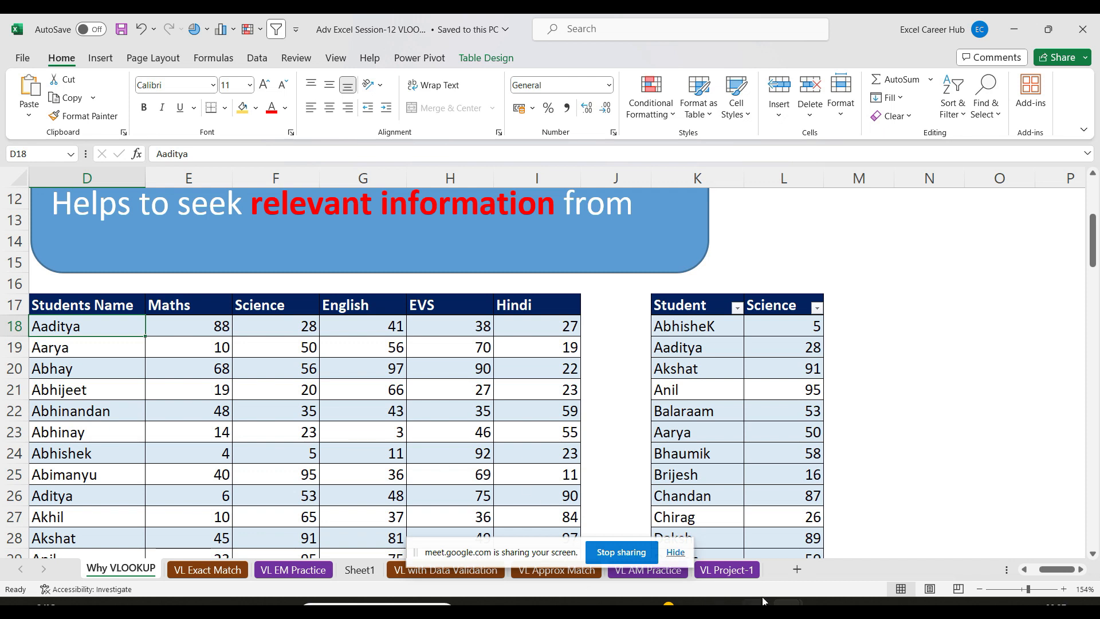
- Examine the student marks table column by column, covering Students Name, Maths, Science and English
{"action": "left_click", "coordinate": [1024, 570]}
{"action": "left_click", "coordinate": [1024, 570]}
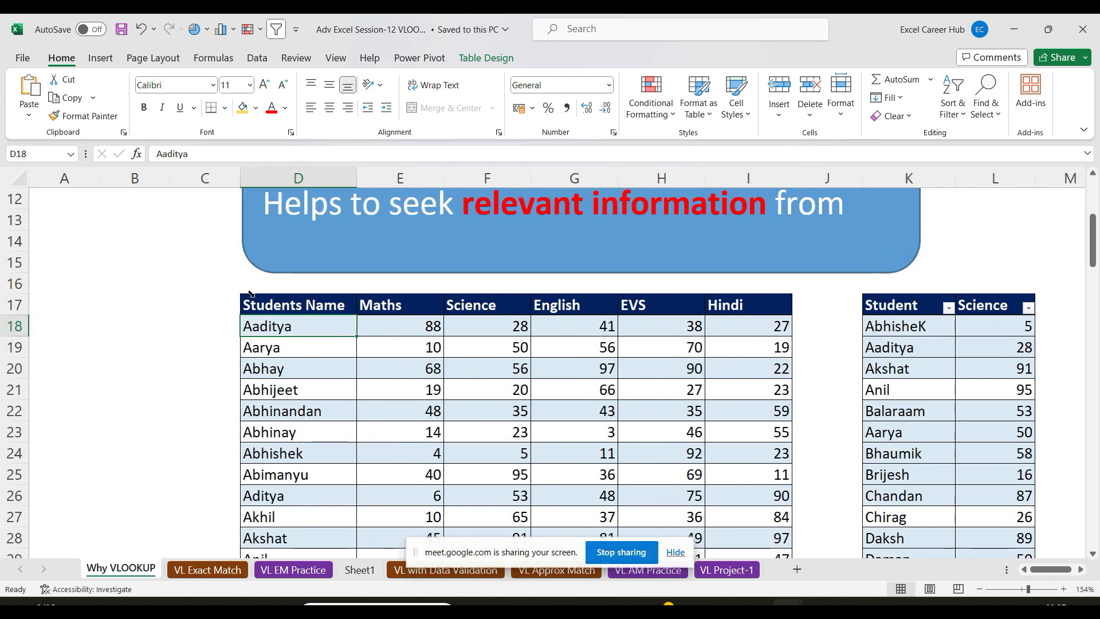
{"action": "left_click", "coordinate": [331, 305]}
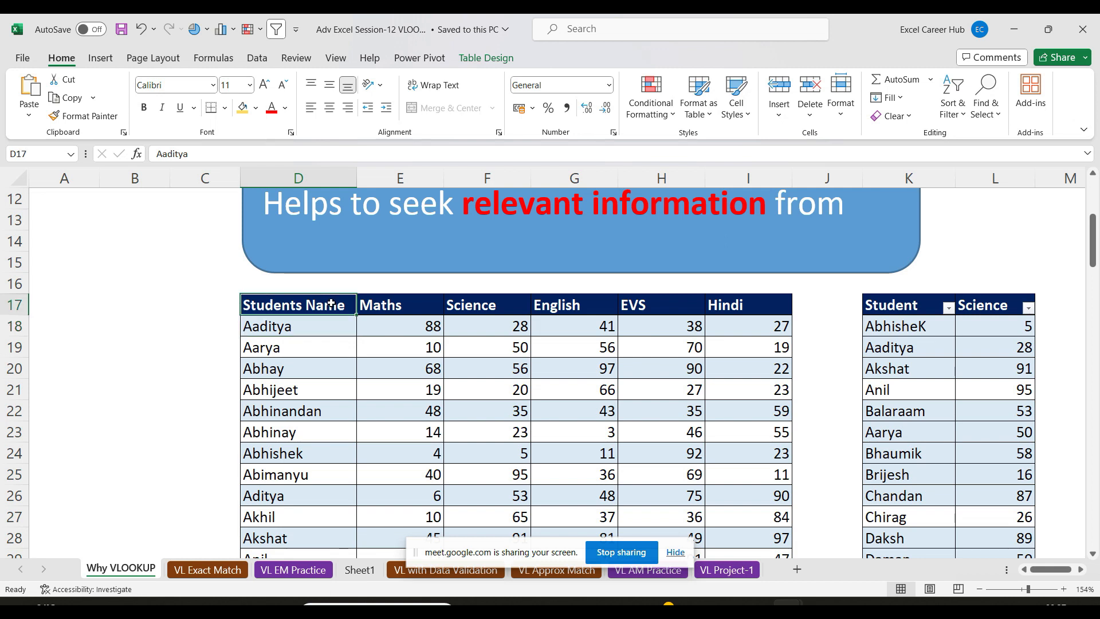
{"action": "left_click_drag", "start_coordinate": [331, 306], "coordinate": [331, 441]}
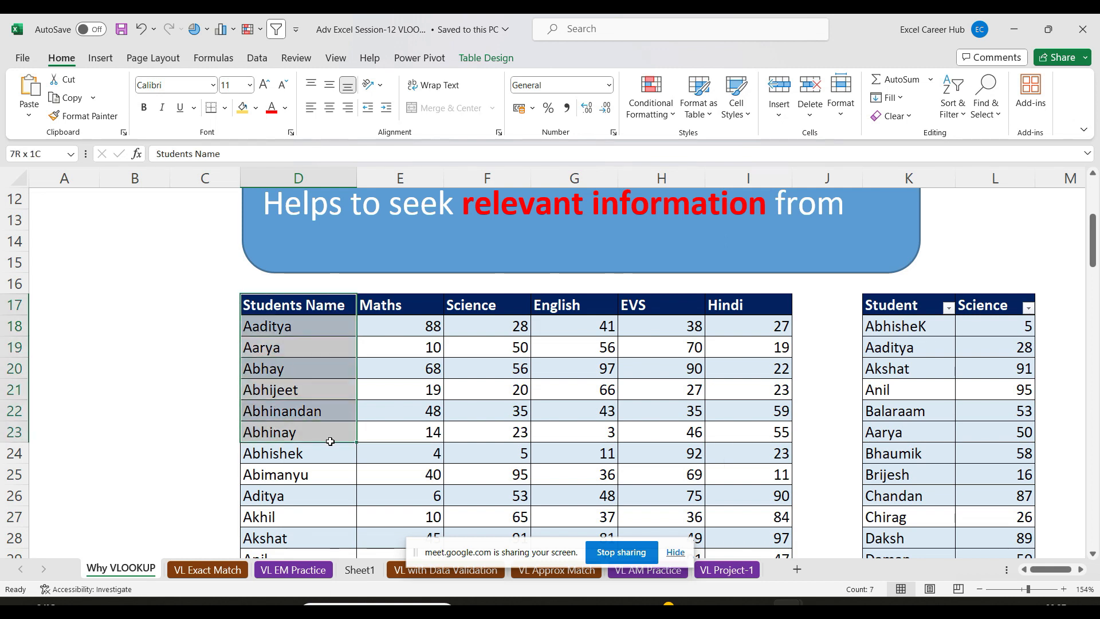
{"action": "left_click", "coordinate": [311, 302]}
{"action": "left_click_drag", "start_coordinate": [307, 319], "coordinate": [344, 478]}
{"action": "left_click_drag", "start_coordinate": [400, 307], "coordinate": [381, 476]}
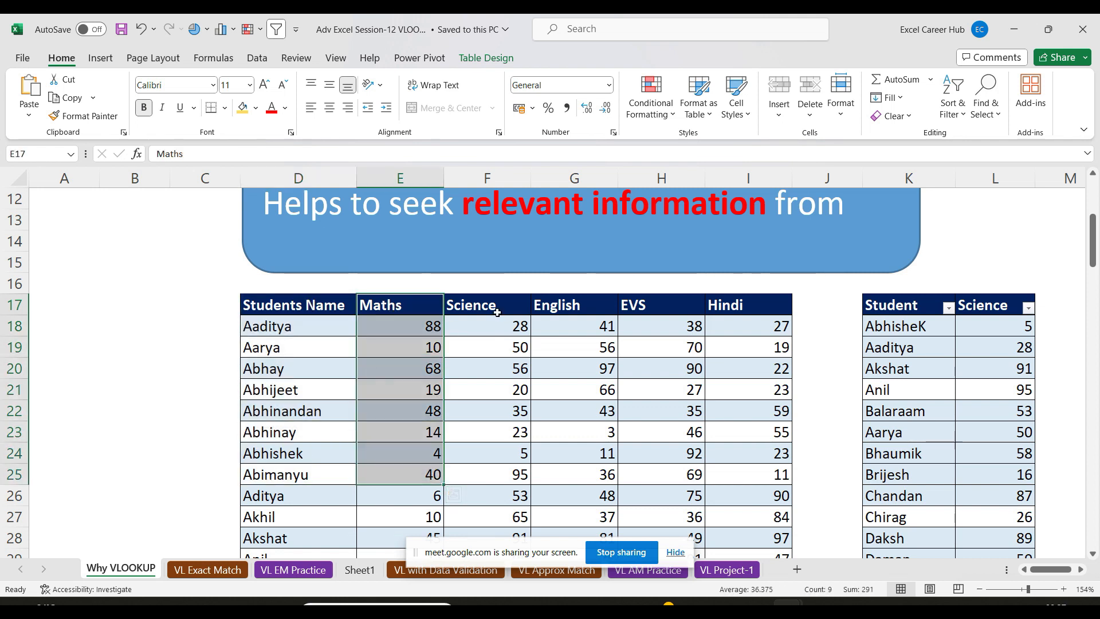
{"action": "left_click_drag", "start_coordinate": [496, 305], "coordinate": [493, 432]}
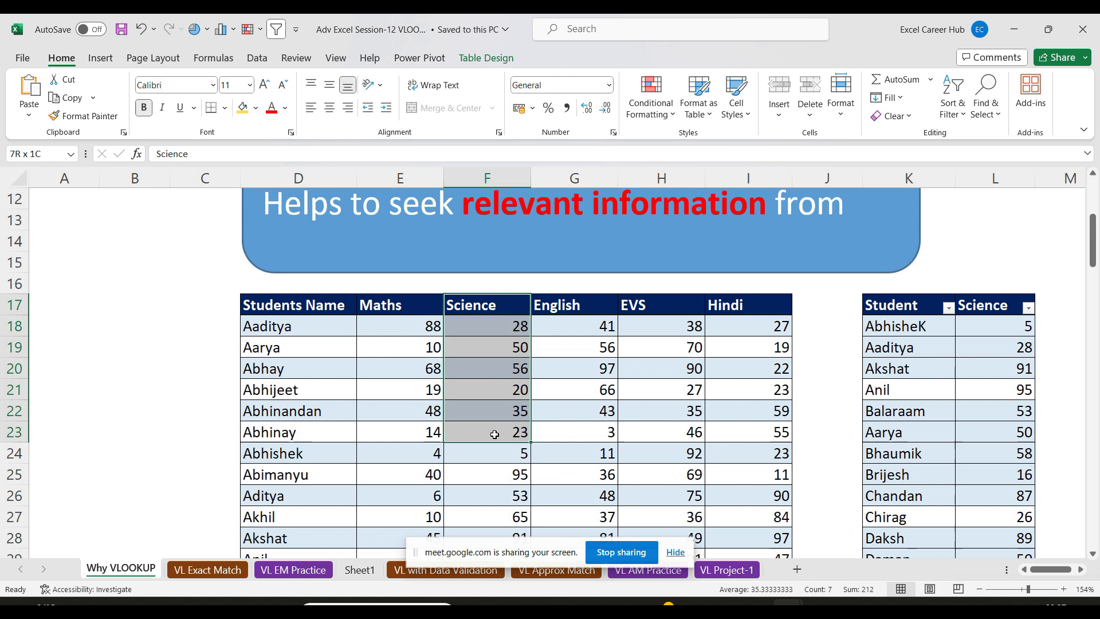
{"action": "left_click", "coordinate": [584, 305]}
{"action": "left_click_drag", "start_coordinate": [584, 305], "coordinate": [572, 456]}
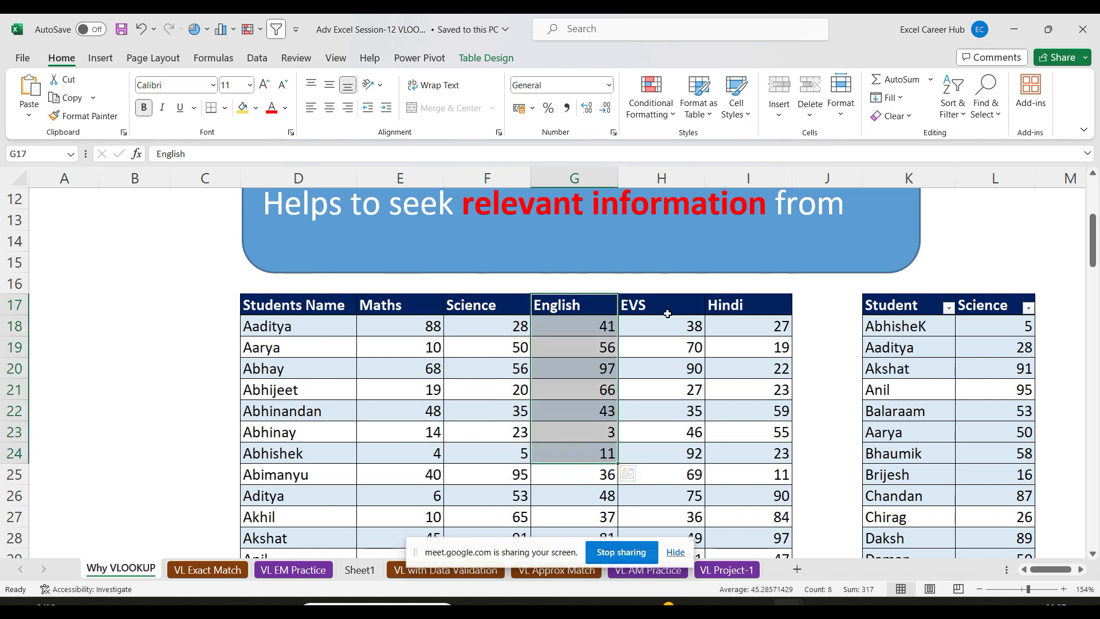
- Copy the marks table's header row from D17:I17, paste it transposed at A17 and autofit column A
{"action": "left_click_drag", "start_coordinate": [285, 297], "coordinate": [703, 305]}
{"action": "left_click_drag", "start_coordinate": [286, 305], "coordinate": [783, 305]}
{"action": "key", "text": "ctrl+c"}
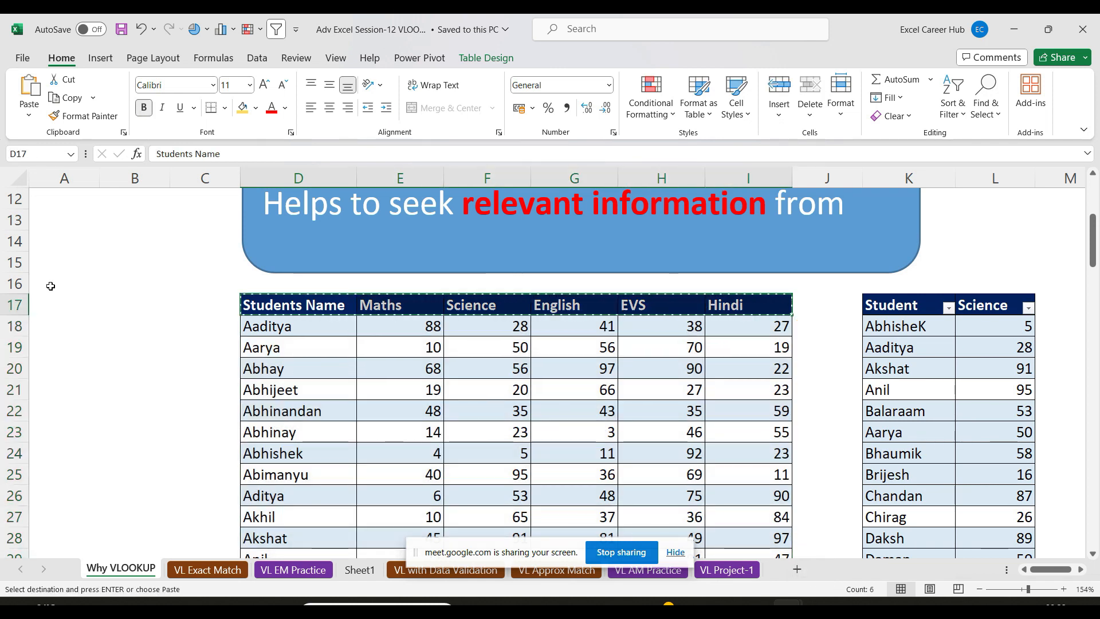
{"action": "left_click", "coordinate": [50, 302]}
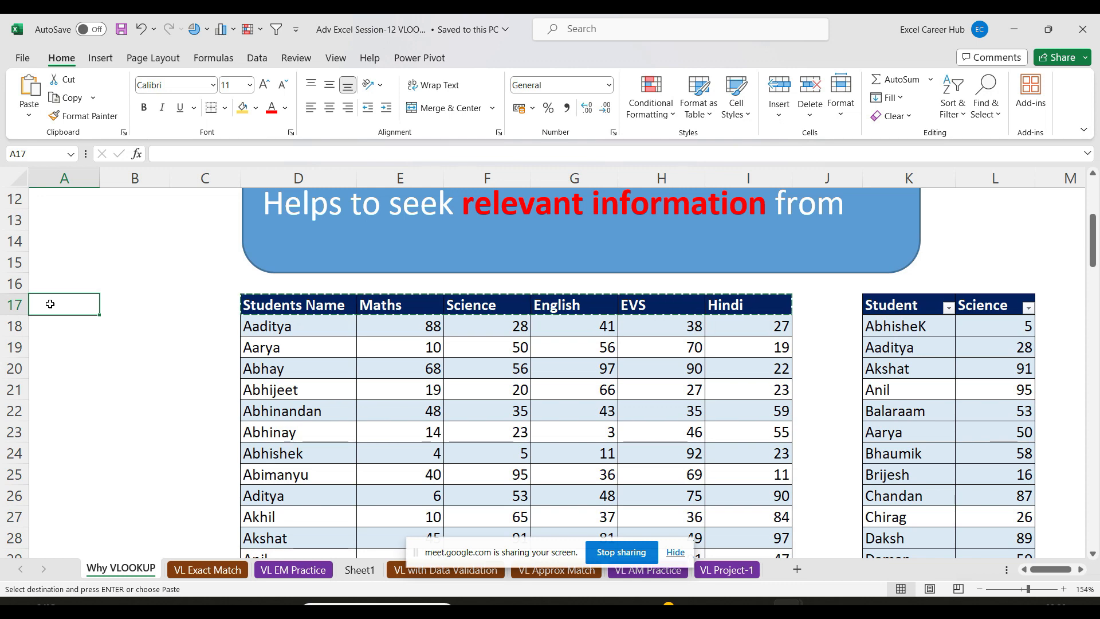
{"action": "key", "text": "ctrl+alt+v"}
{"action": "key", "text": "alt+e"}
{"action": "key", "text": "Tab"}
{"action": "key", "text": "Return"}
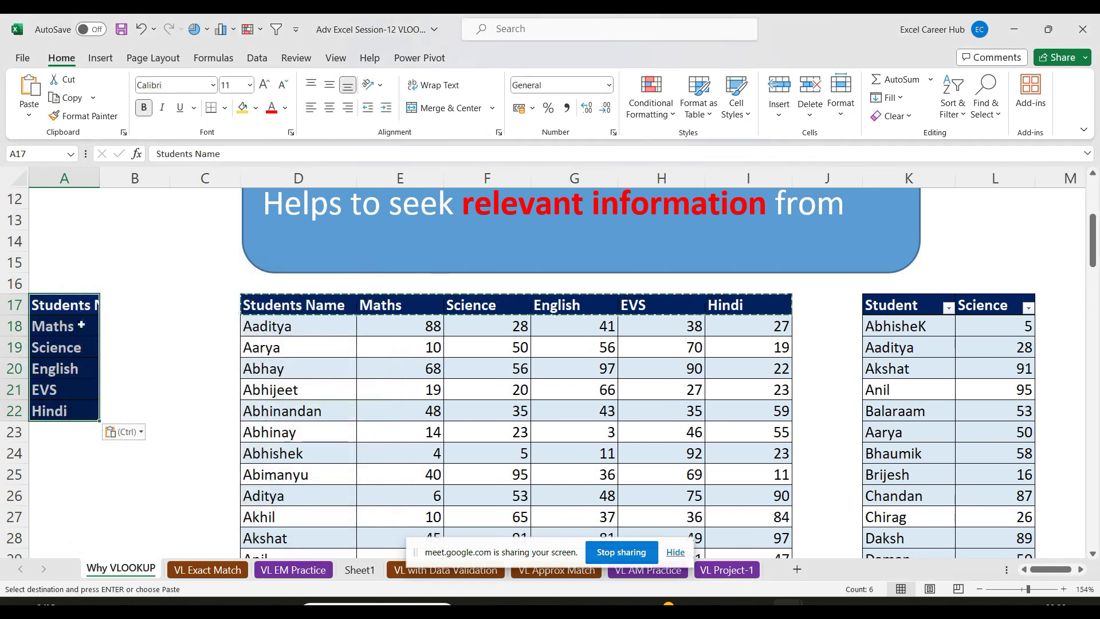
{"action": "double_click", "coordinate": [99, 178]}
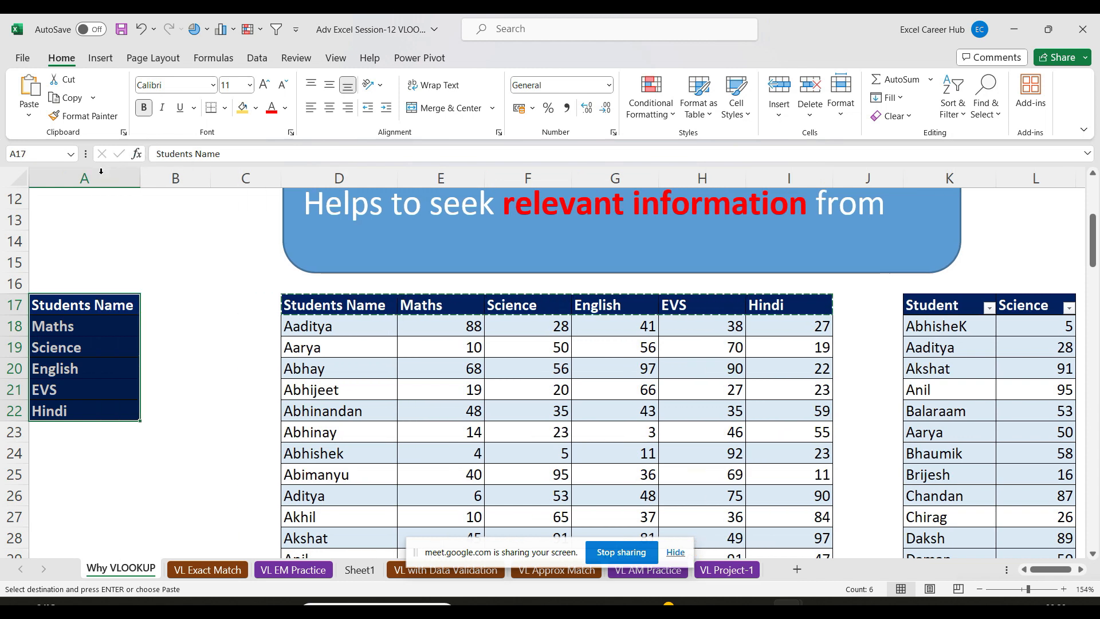
- Compare the row-wise header list in column A with the column-wise layout of the marks table
{"action": "left_click_drag", "start_coordinate": [172, 304], "coordinate": [143, 292]}
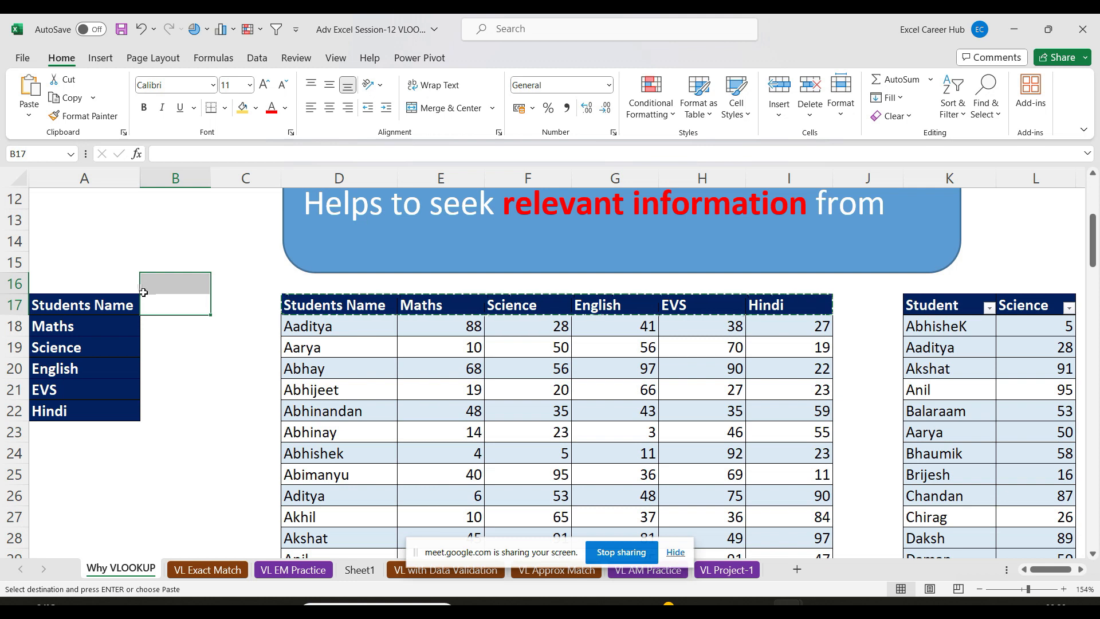
{"action": "left_click", "coordinate": [16, 304]}
{"action": "left_click", "coordinate": [17, 325]}
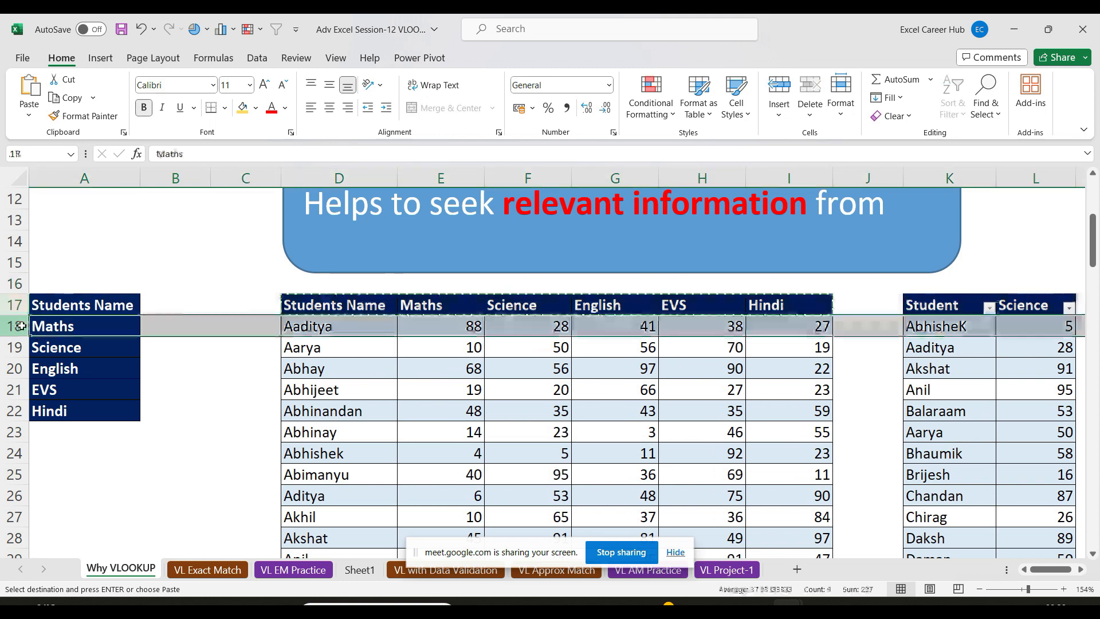
{"action": "left_click", "coordinate": [26, 351]}
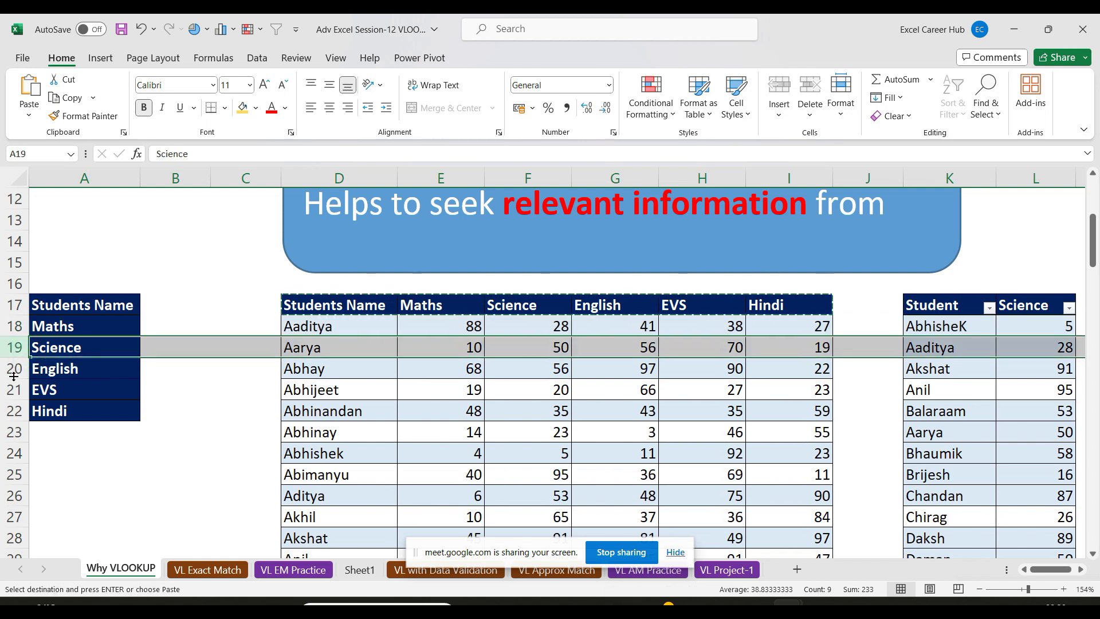
{"action": "left_click_drag", "start_coordinate": [80, 303], "coordinate": [92, 412]}
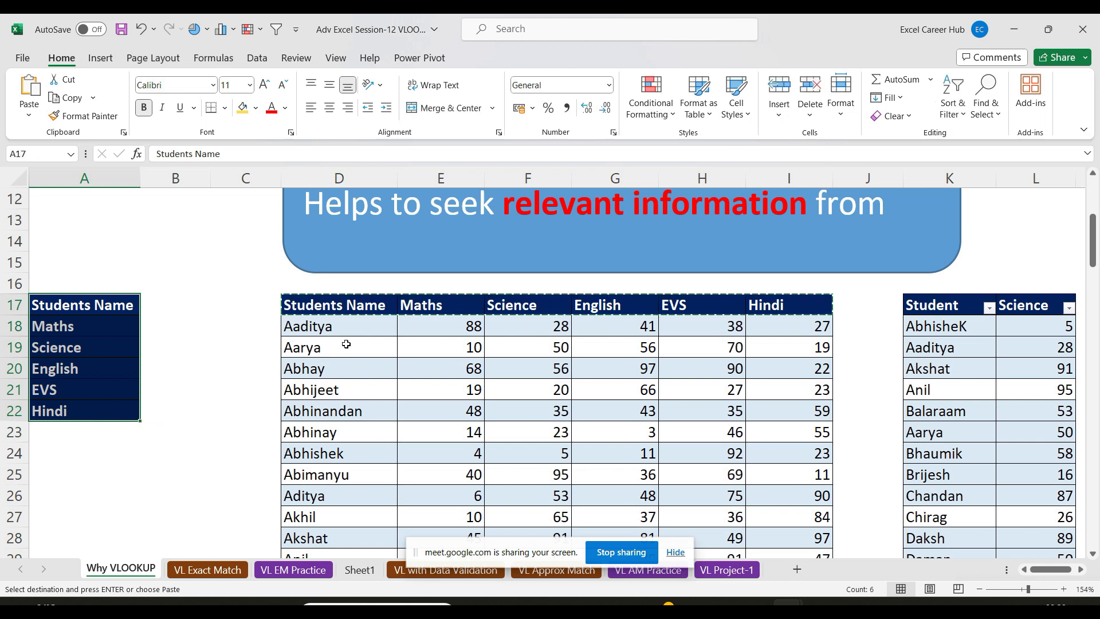
{"action": "left_click_drag", "start_coordinate": [342, 304], "coordinate": [335, 474]}
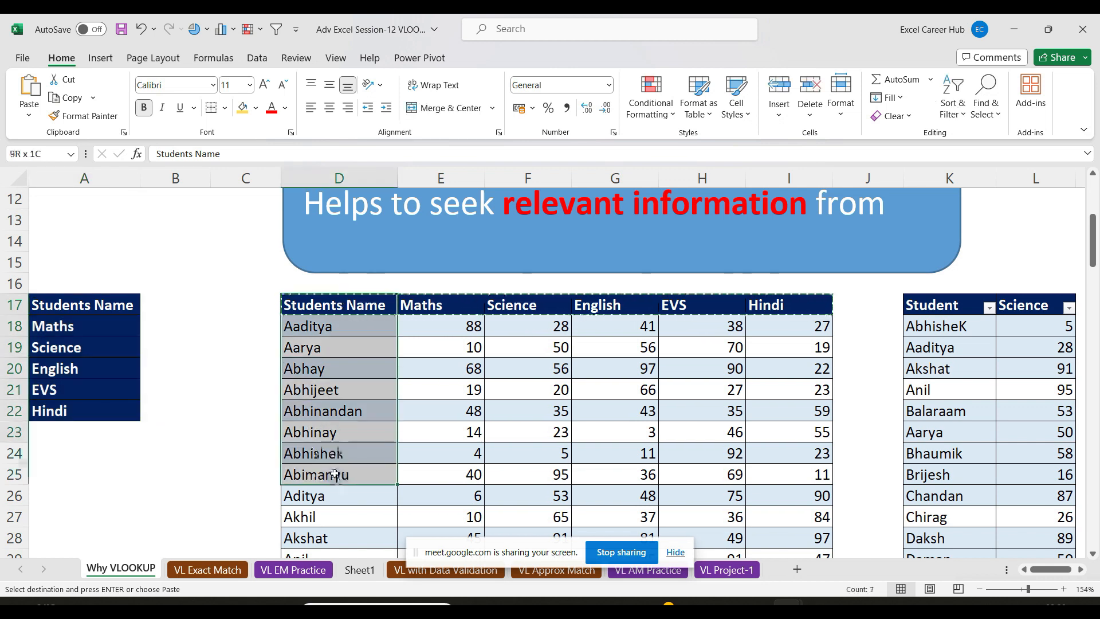
{"action": "left_click_drag", "start_coordinate": [455, 299], "coordinate": [445, 454]}
- Clear the transposed header list from the range A17:B22
{"action": "left_click_drag", "start_coordinate": [166, 298], "coordinate": [162, 415]}
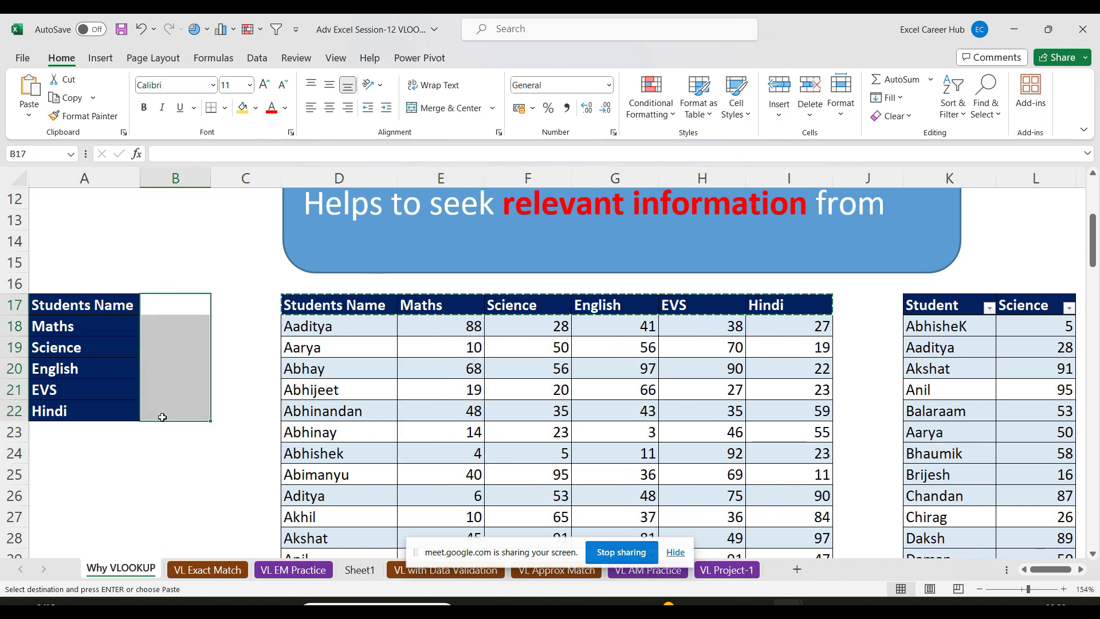
{"action": "left_click_drag", "start_coordinate": [104, 390], "coordinate": [6, 434]}
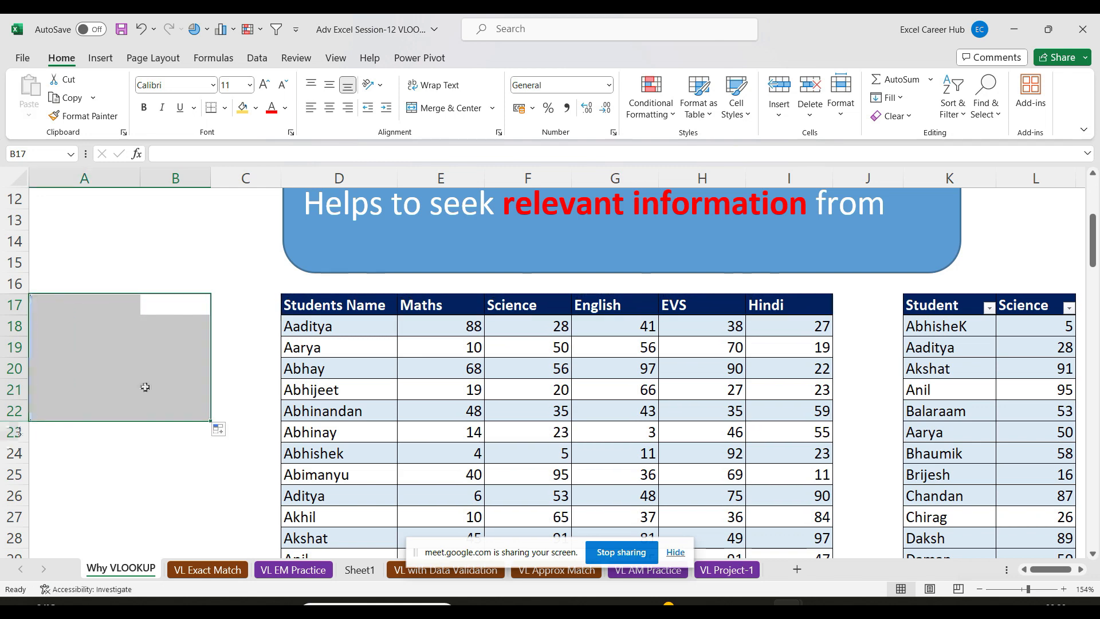
- Clear the marks in the Science column of the two-column Student table, starting at L18
{"action": "left_click", "coordinate": [1081, 569]}
{"action": "left_click", "coordinate": [1081, 570]}
{"action": "left_click", "coordinate": [1082, 569]}
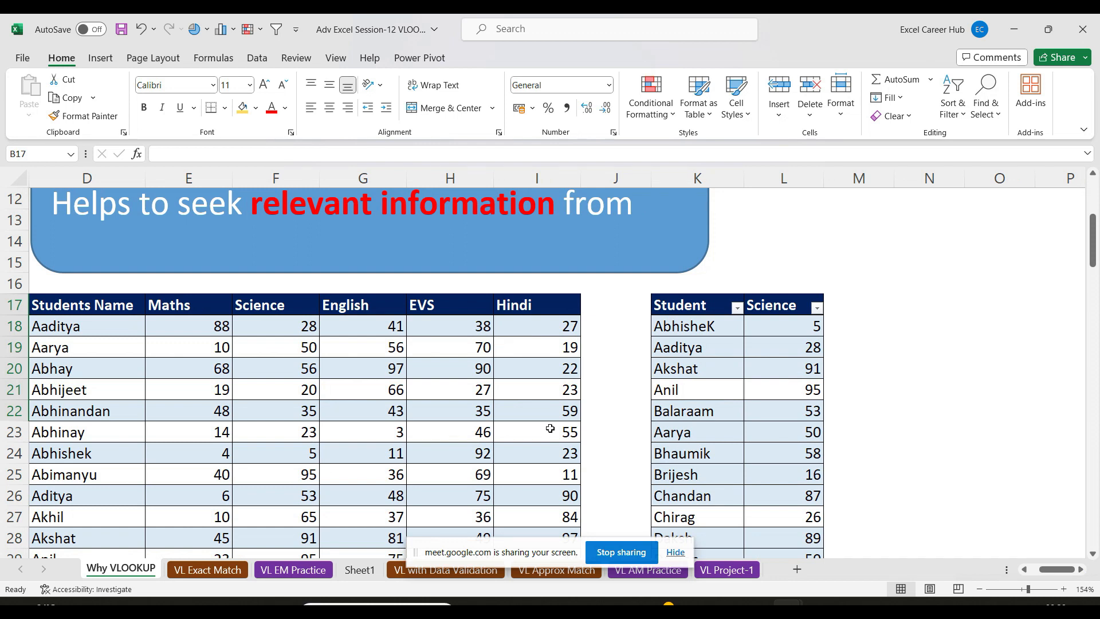
{"action": "left_click", "coordinate": [90, 307]}
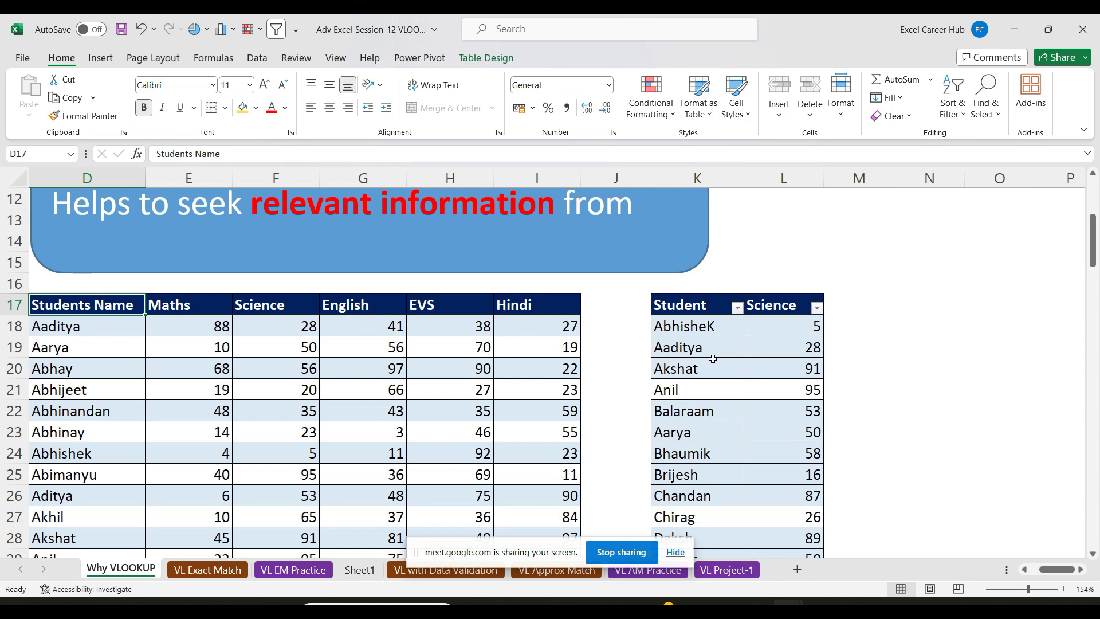
{"action": "left_click_drag", "start_coordinate": [769, 319], "coordinate": [821, 479]}
{"action": "scroll", "coordinate": [823, 479], "scroll_direction": "up", "scroll_amount": 19}
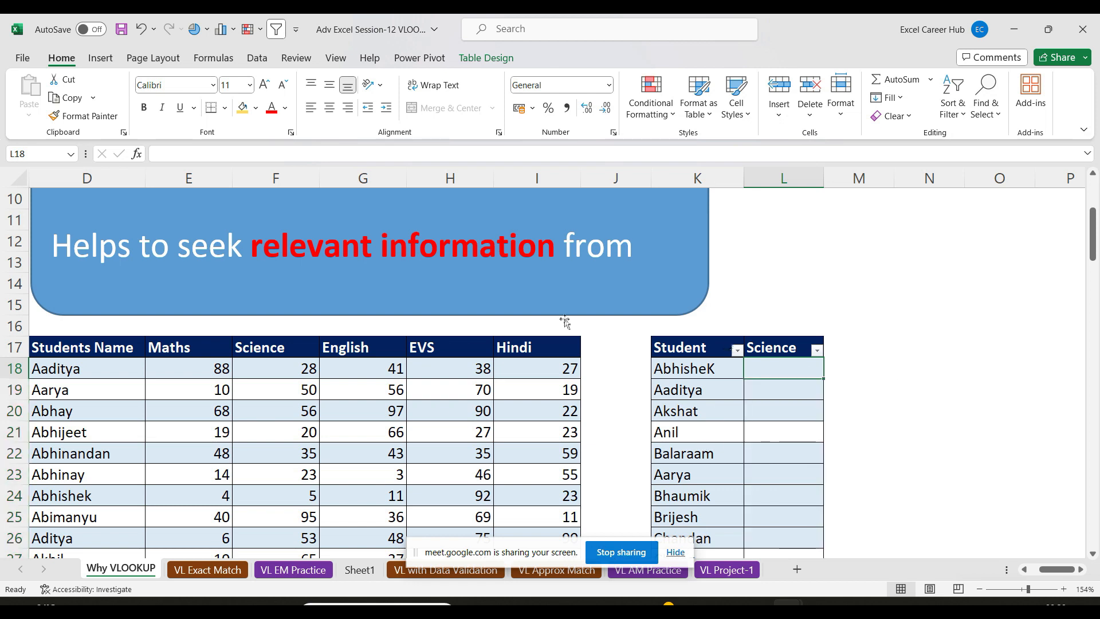
- Review the full marks table, the student list and the source Science column, and select cell L18
{"action": "left_click_drag", "start_coordinate": [97, 346], "coordinate": [540, 487]}
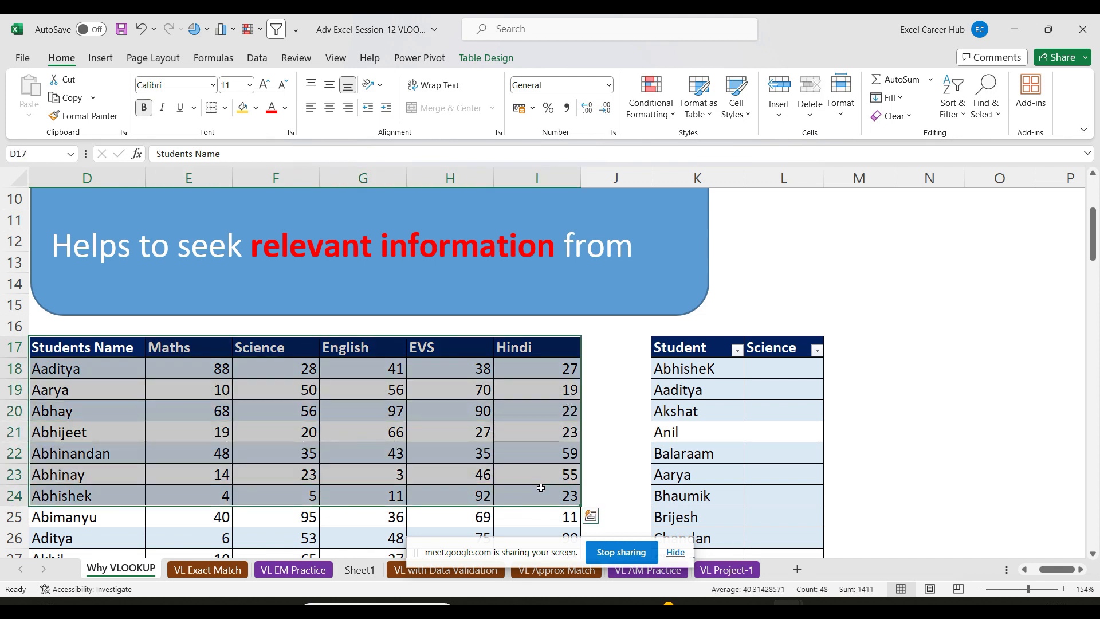
{"action": "left_click_drag", "start_coordinate": [710, 370], "coordinate": [701, 457]}
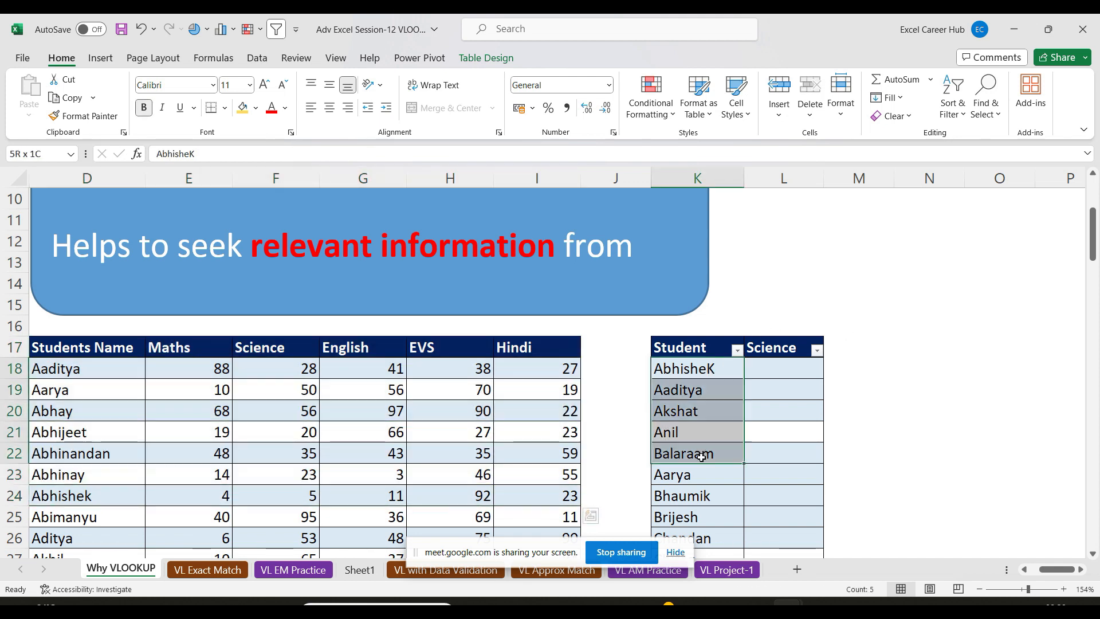
{"action": "left_click", "coordinate": [277, 348]}
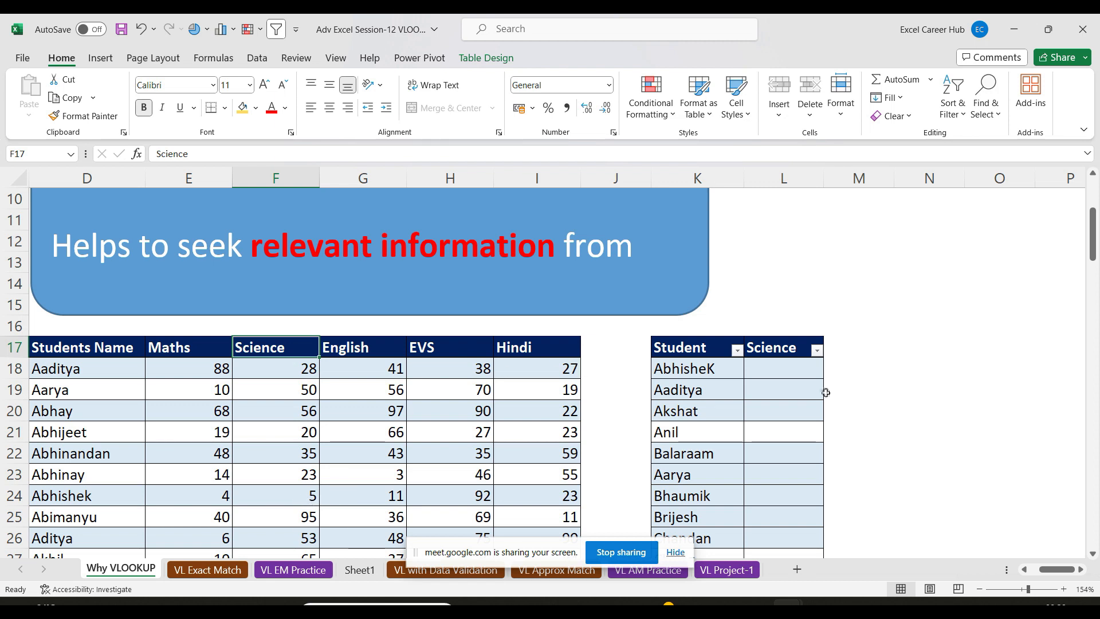
{"action": "left_click", "coordinate": [780, 370]}
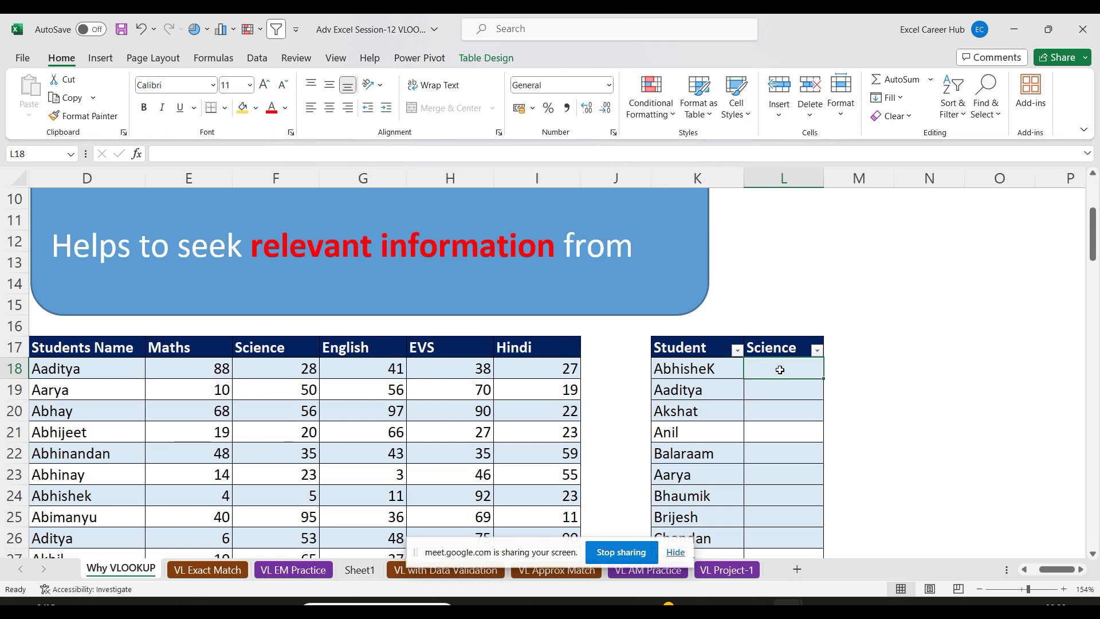
- Start a VLOOKUP in L18 with its function arguments dialog and set K18 as the lookup value
{"action": "type", "text": "=v;"}
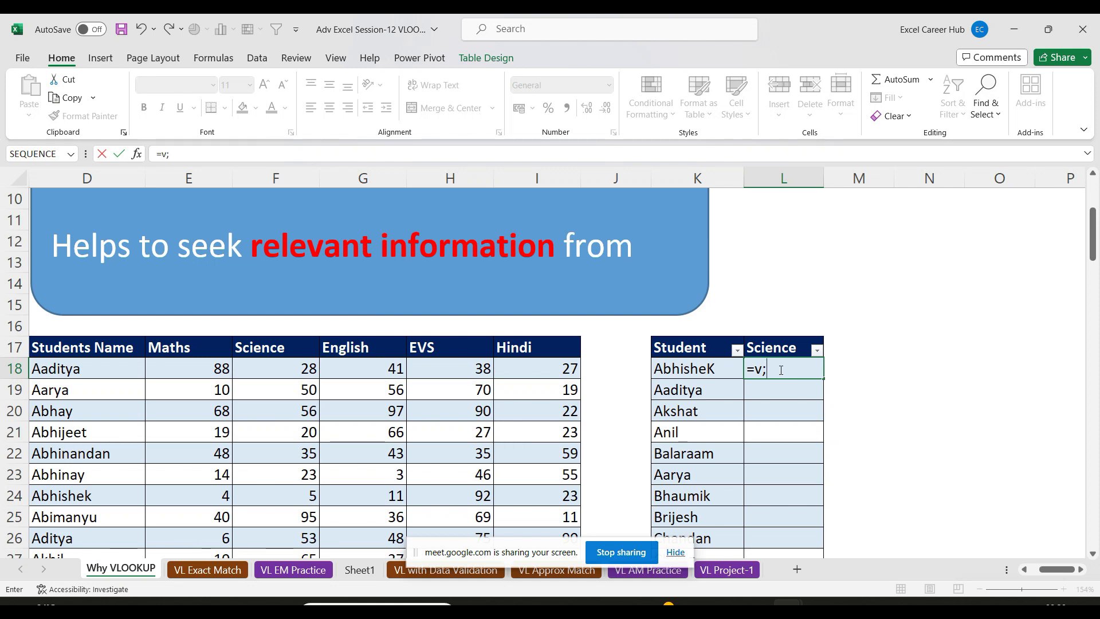
{"action": "key", "text": "BackSpace"}
{"action": "type", "text": "l"}
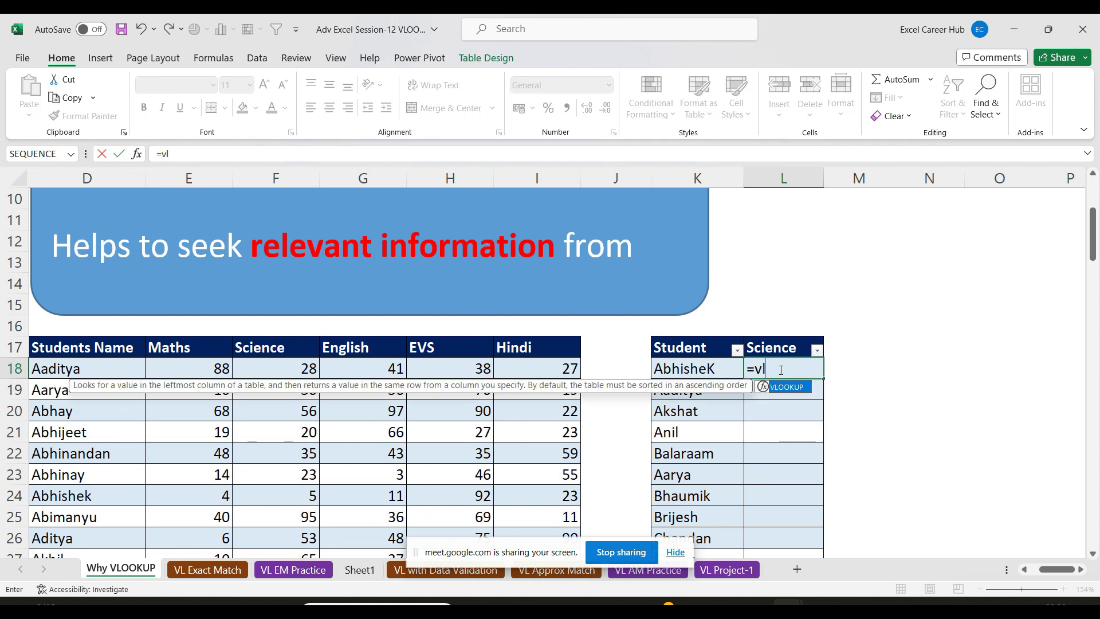
{"action": "key", "text": "Tab"}
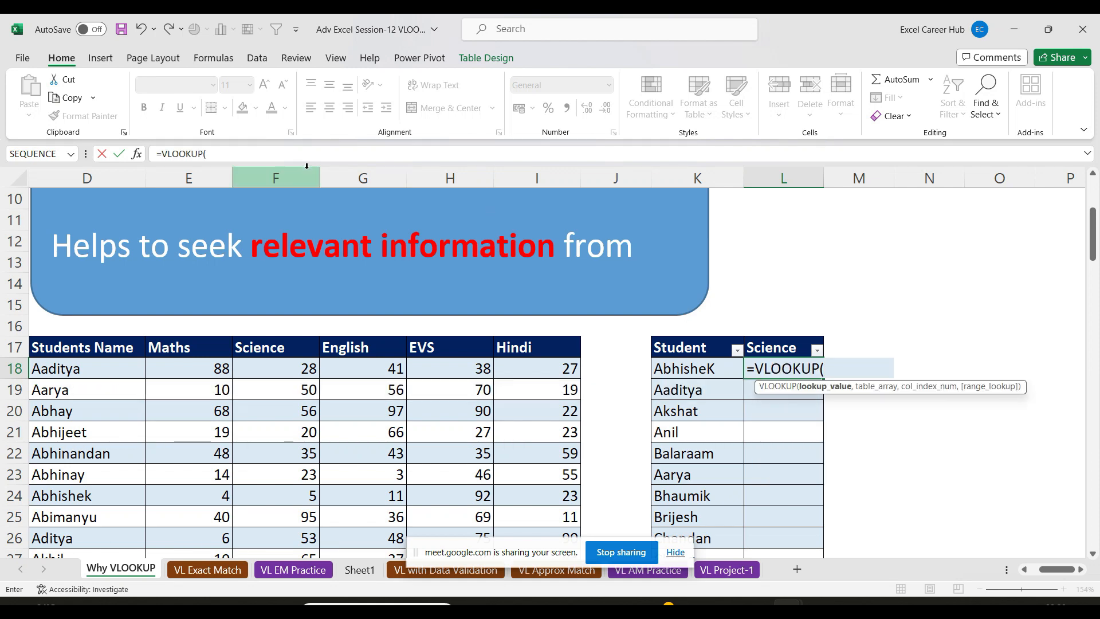
{"action": "left_click", "coordinate": [136, 152]}
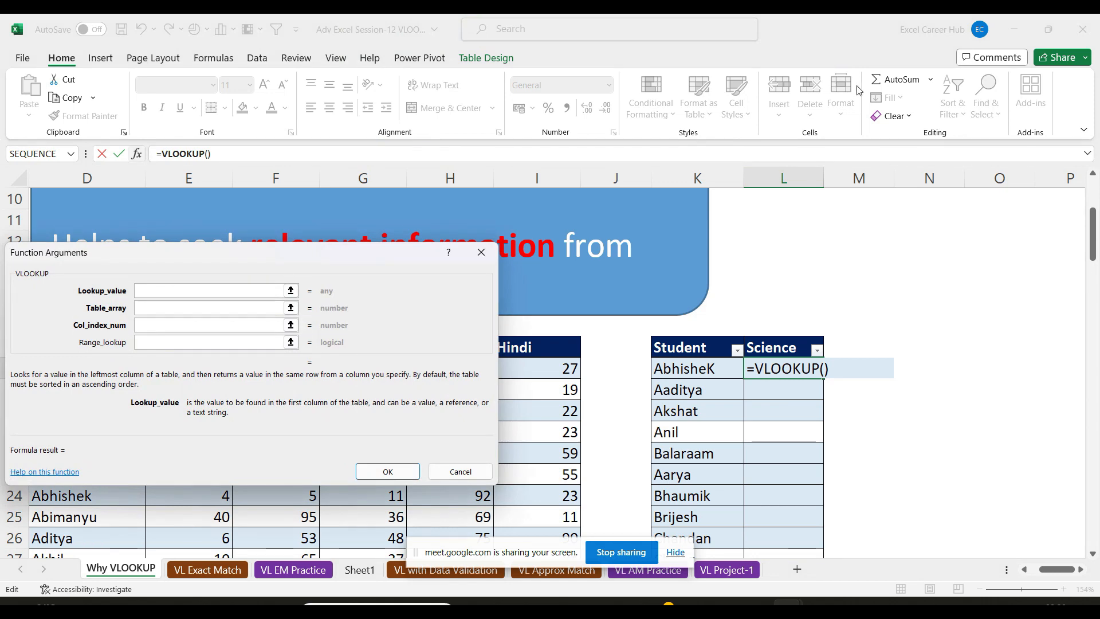
{"action": "left_click_drag", "start_coordinate": [294, 259], "coordinate": [848, 88]}
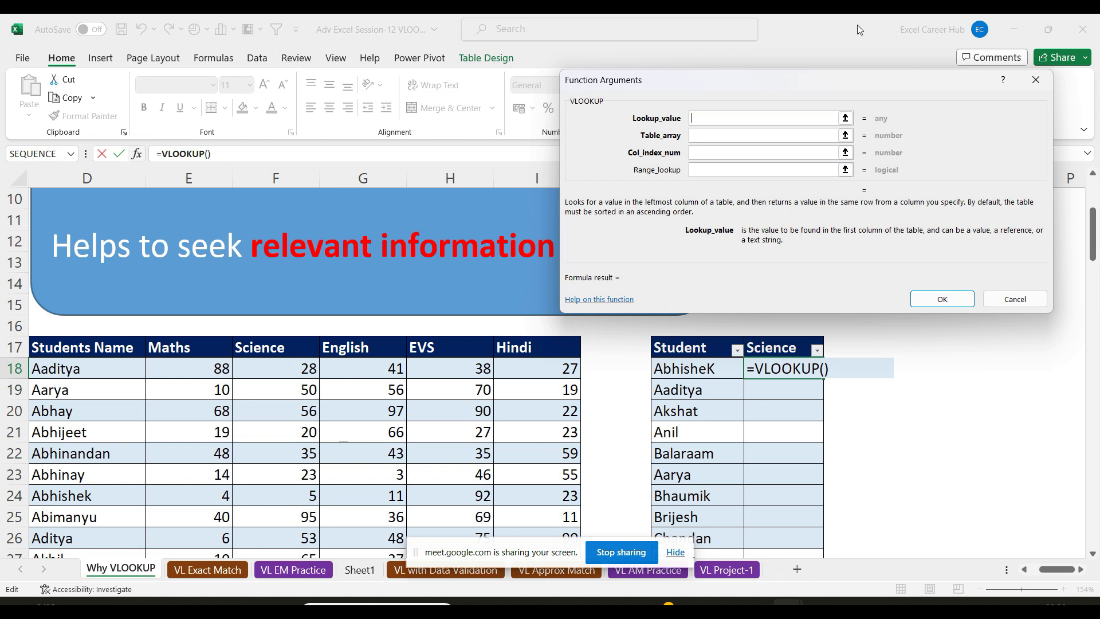
{"action": "left_click_drag", "start_coordinate": [814, 84], "coordinate": [753, 53]}
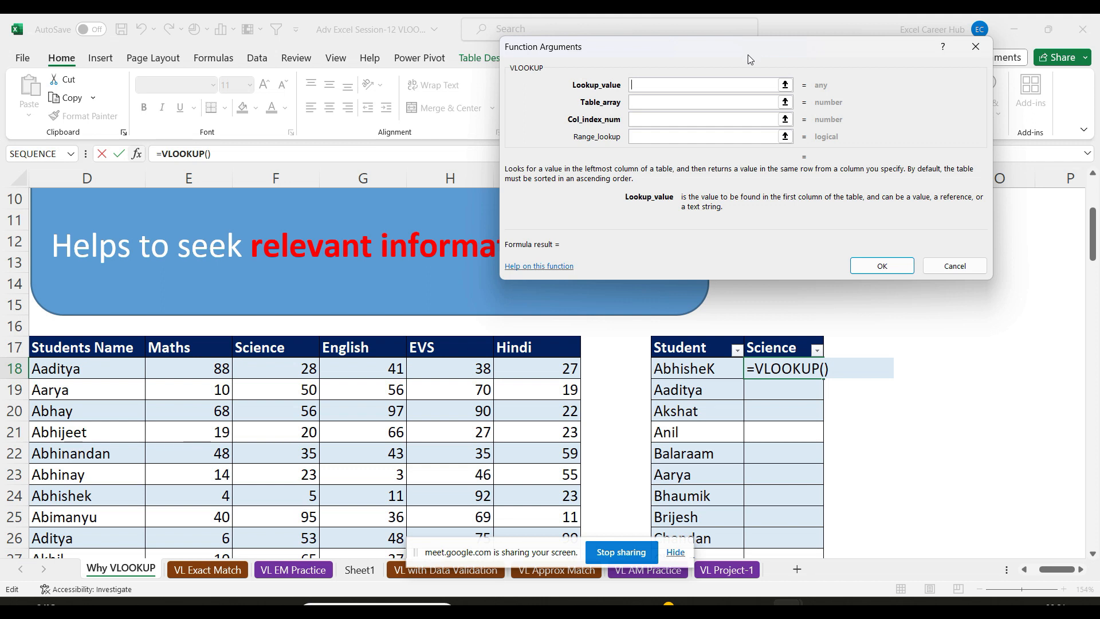
{"action": "left_click", "coordinate": [700, 367]}
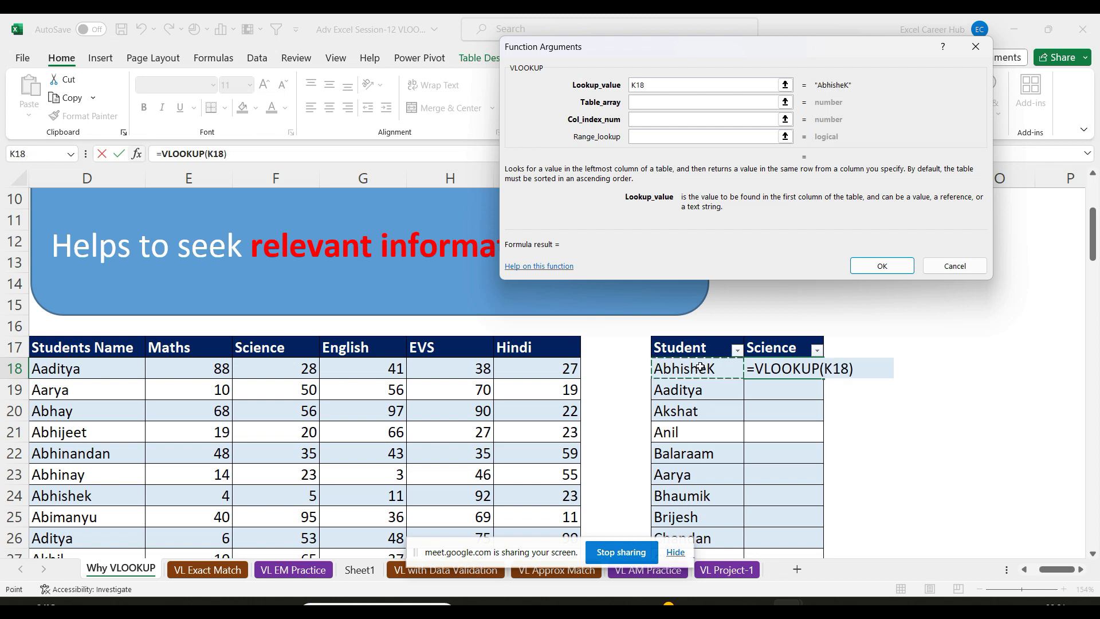
- Set the VLOOKUP table array to the whole marks table as the absolute range $D$17:$I$117
{"action": "left_click", "coordinate": [641, 103]}
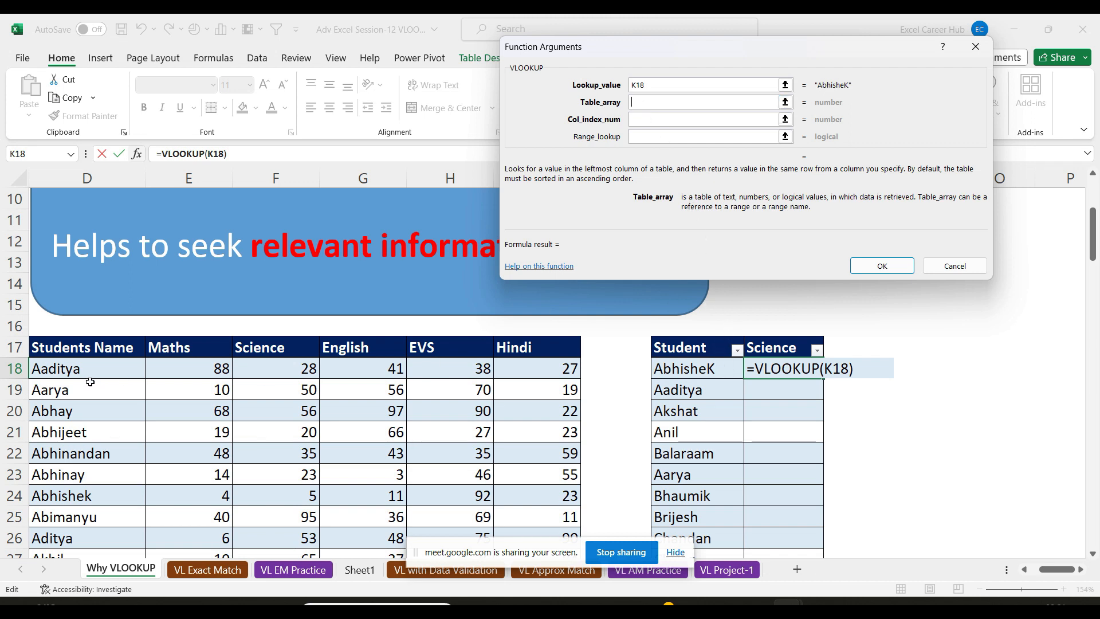
{"action": "left_click", "coordinate": [64, 344]}
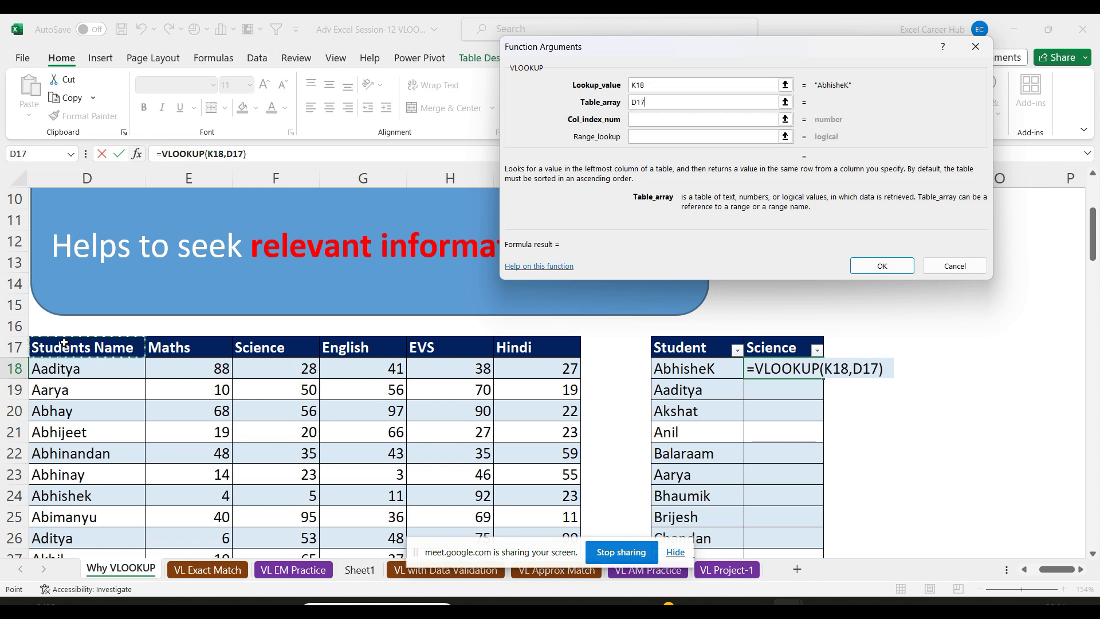
{"action": "key", "text": "ctrl+shift+Right"}
{"action": "key", "text": "ctrl+shift+Down"}
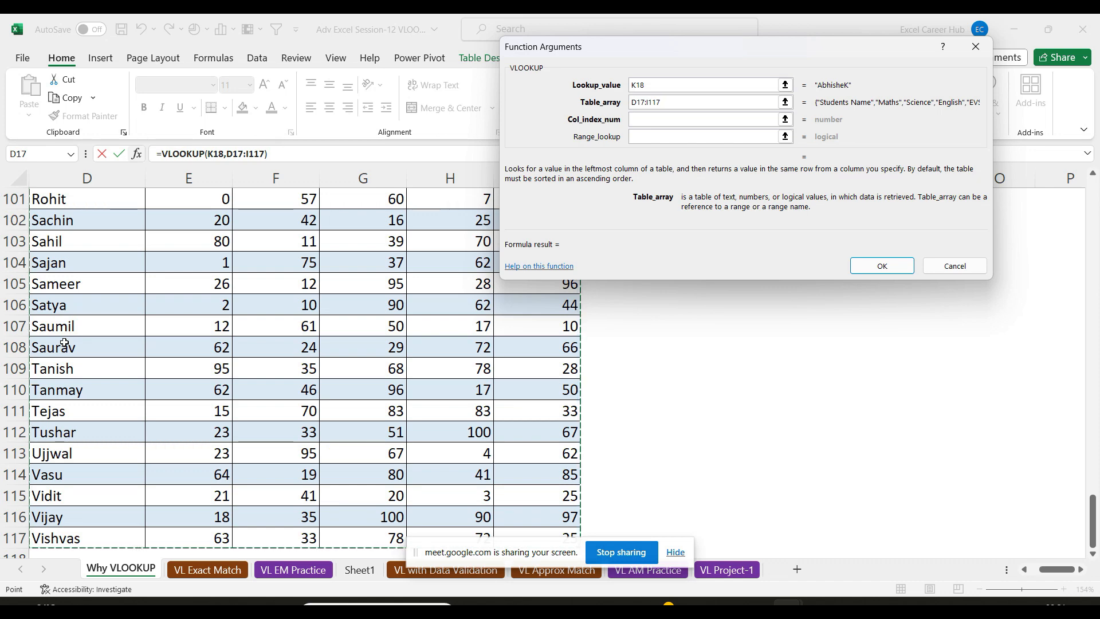
{"action": "key", "text": "F4"}
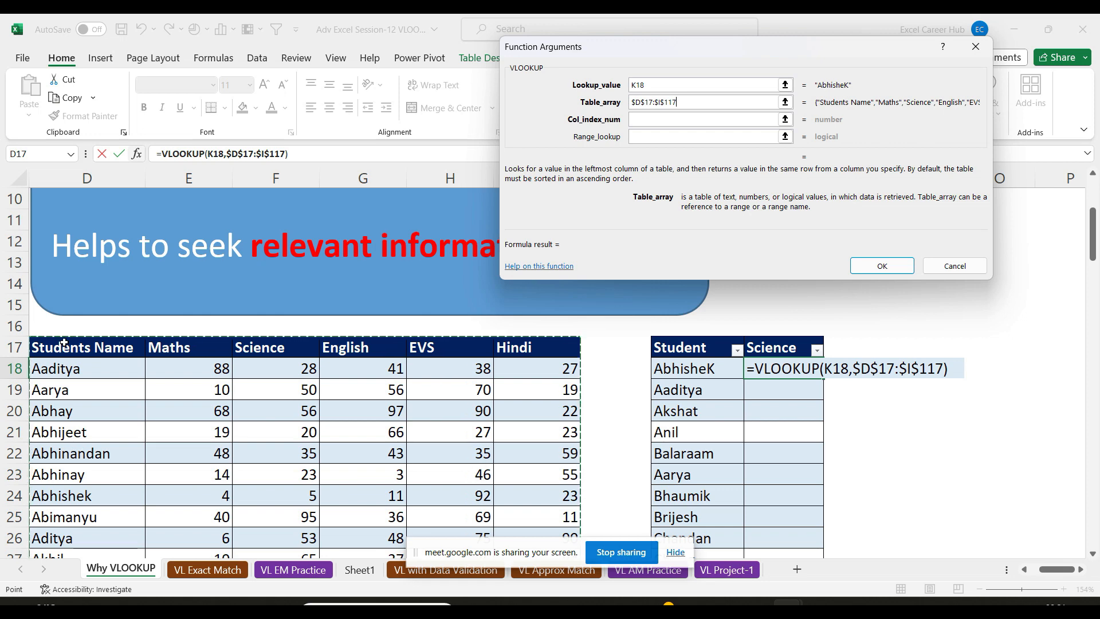
- Complete the VLOOKUP with column index 3 and range lookup 0, and enter it in the Science column
{"action": "left_click", "coordinate": [1024, 570]}
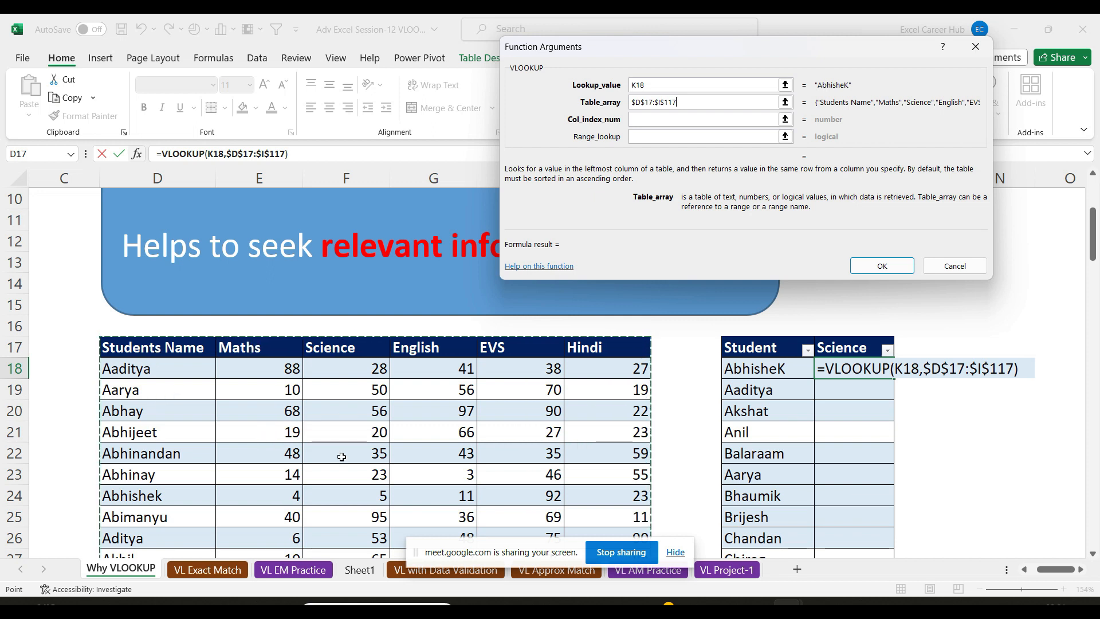
{"action": "left_click", "coordinate": [659, 121]}
{"action": "type", "text": "3"}
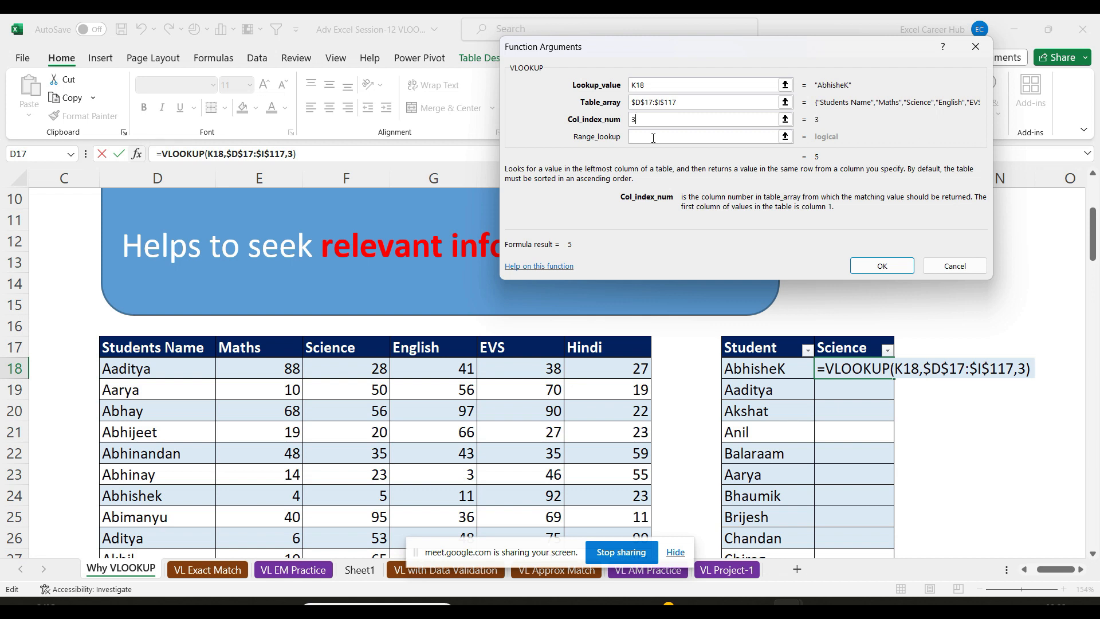
{"action": "type", "text": "0"}
{"action": "key", "text": "BackSpace"}
{"action": "key", "text": "BackSpace"}
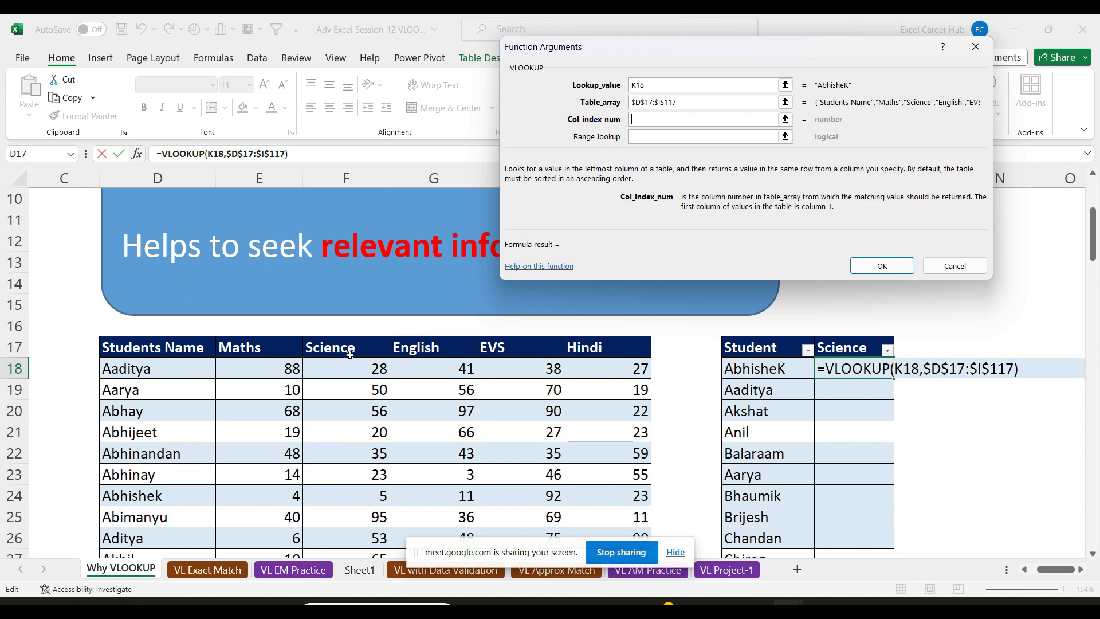
{"action": "type", "text": "3"}
{"action": "left_click", "coordinate": [648, 138]}
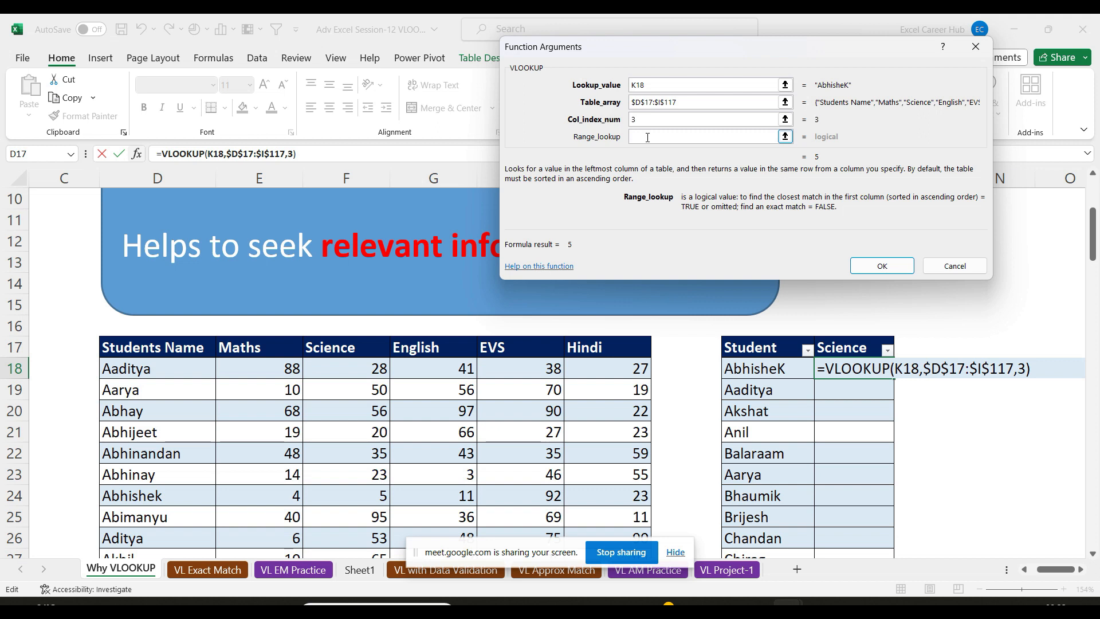
{"action": "type", "text": "0"}
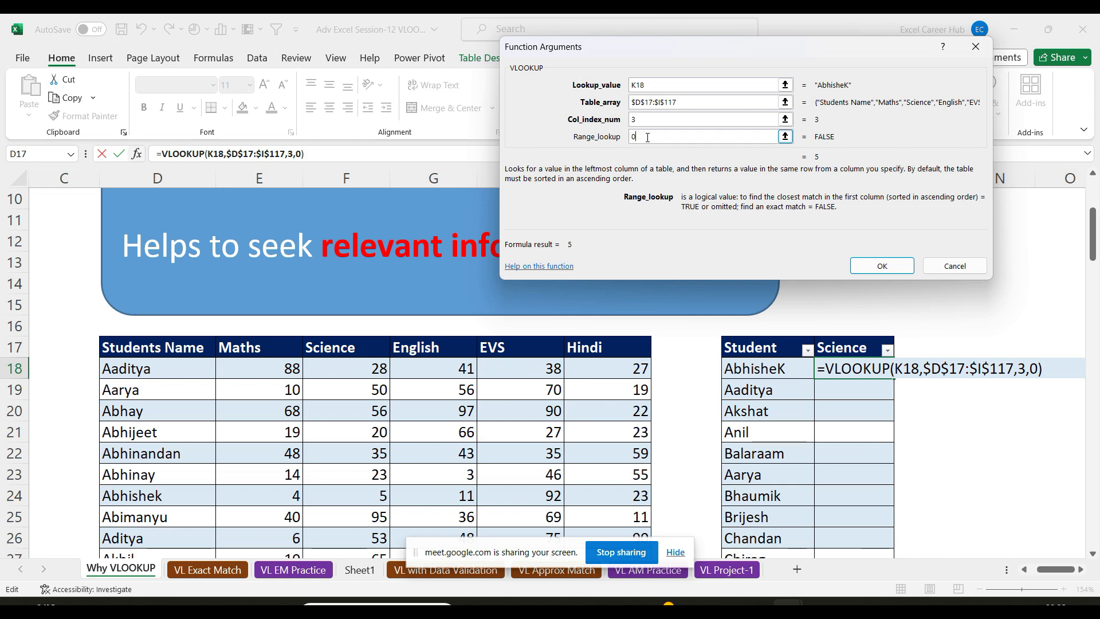
{"action": "left_click", "coordinate": [876, 267]}
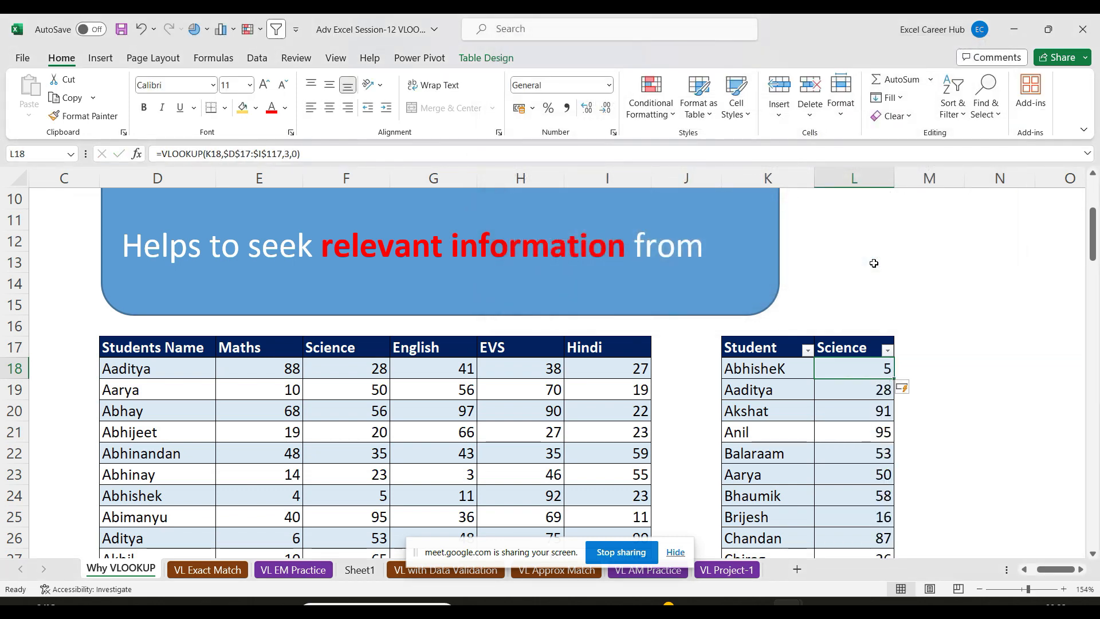
- Clear all VLOOKUP results in the Science column of the Student table, from L18 down
{"action": "left_click_drag", "start_coordinate": [1094, 233], "coordinate": [1096, 246]}
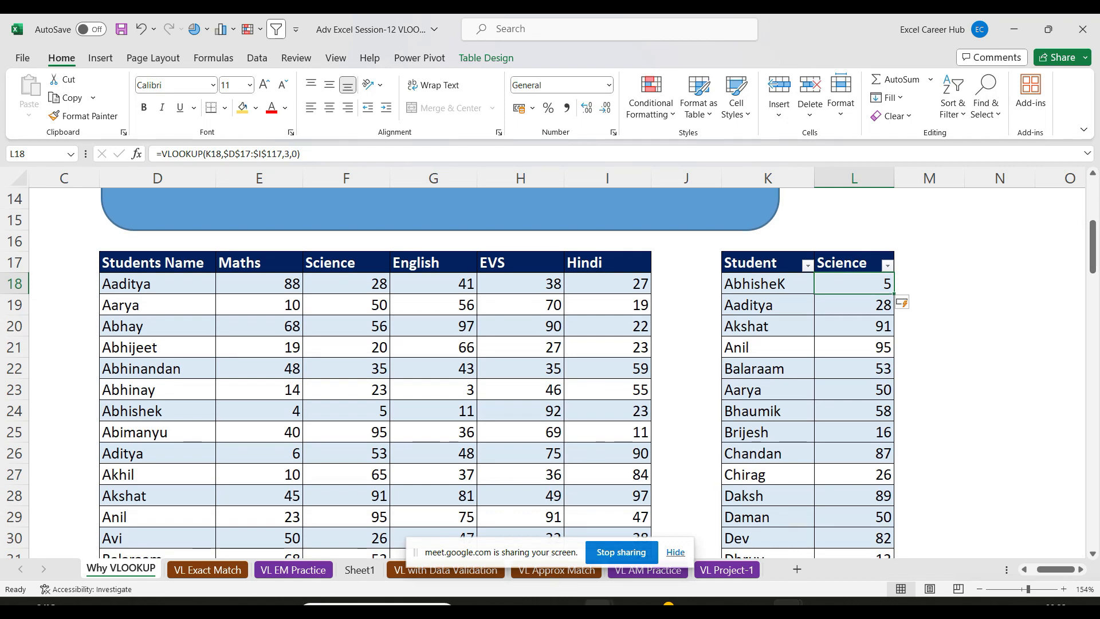
{"action": "mouse_move", "coordinate": [598, 603]}
{"action": "mouse_move", "coordinate": [567, 549]}
{"action": "key", "text": "ctrl+shift+Down"}
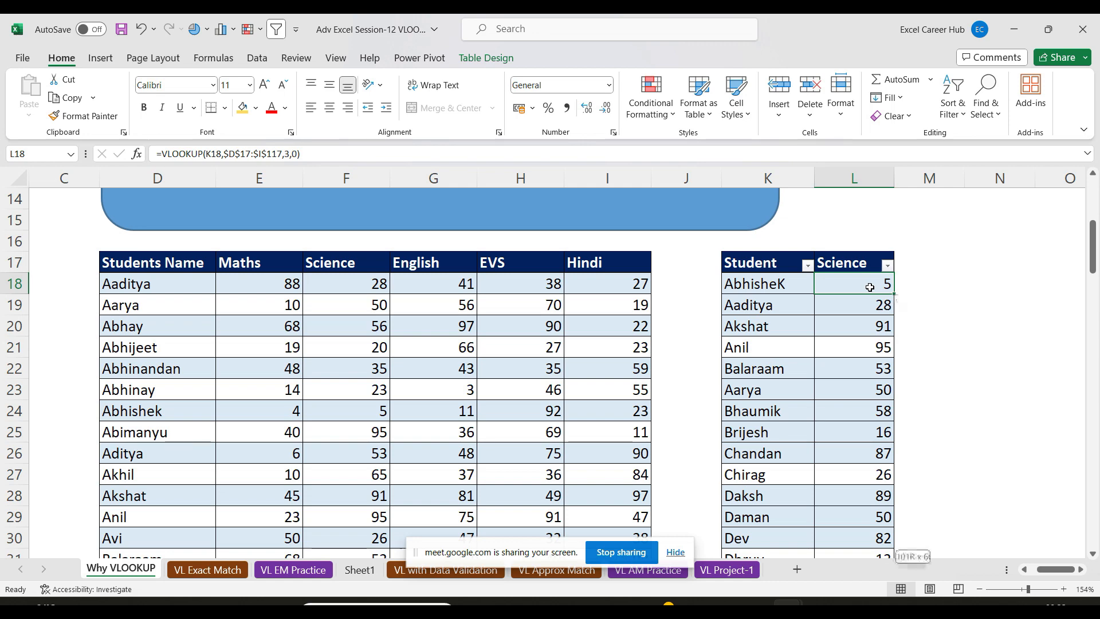
{"action": "key", "text": "Delete"}
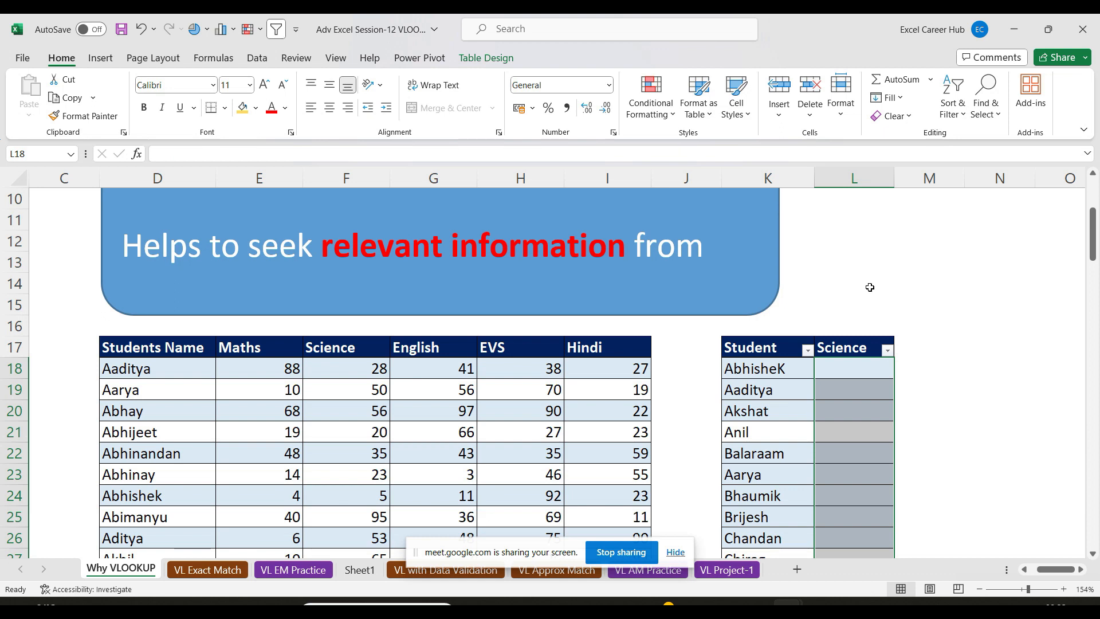
- Begin a new VLOOKUP in L18 through its function arguments dialog, with K18 as the lookup value
{"action": "left_click", "coordinate": [847, 364]}
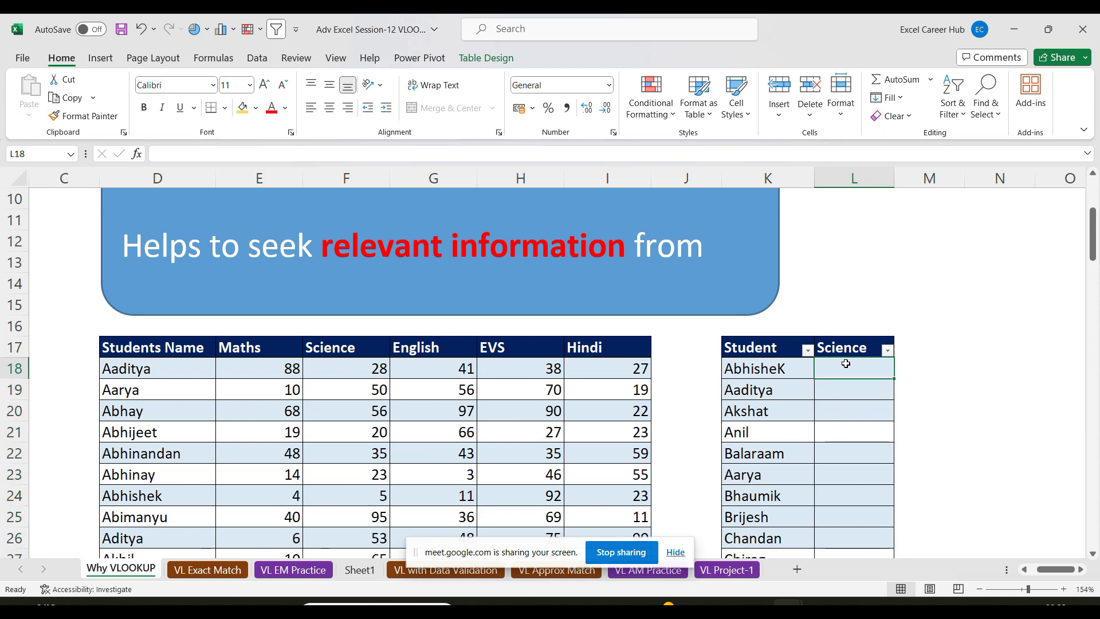
{"action": "type", "text": "=vl"}
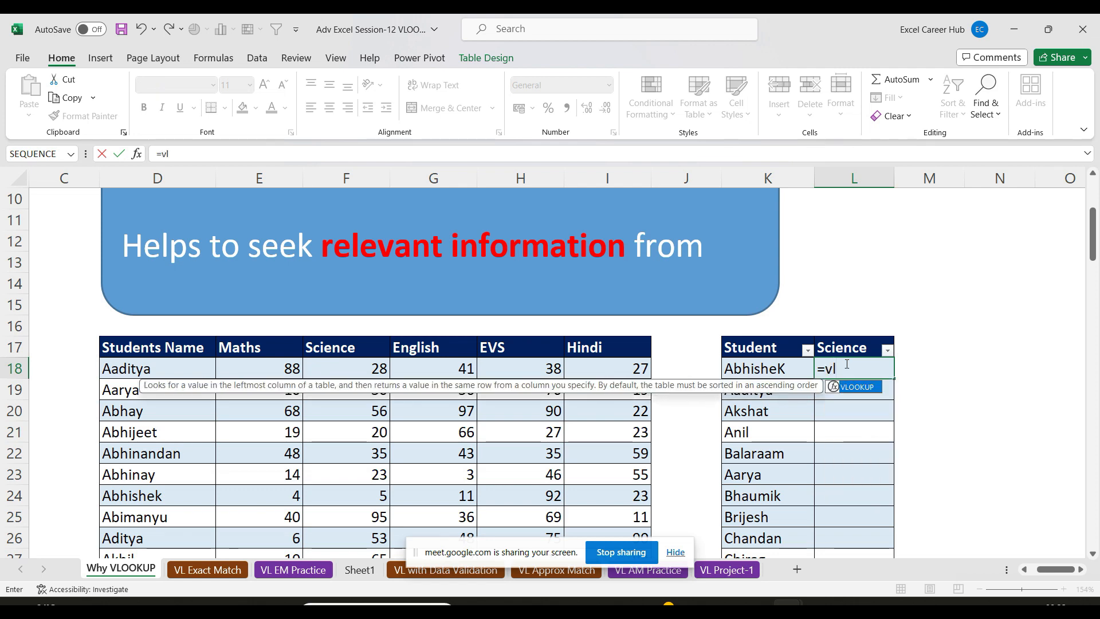
{"action": "key", "text": "Tab"}
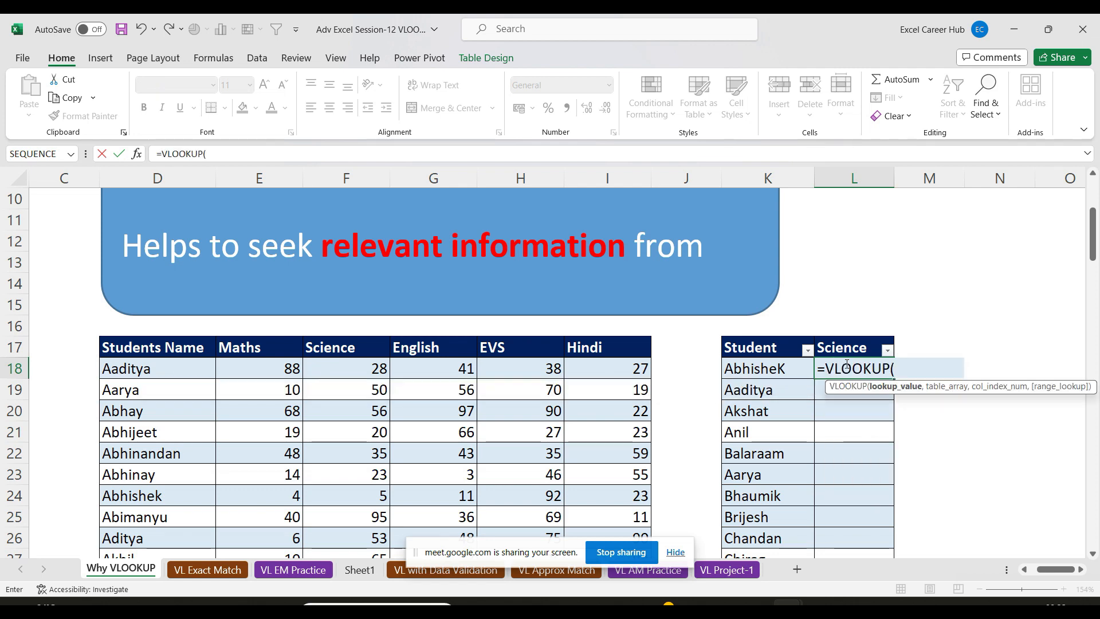
{"action": "left_click", "coordinate": [138, 154]}
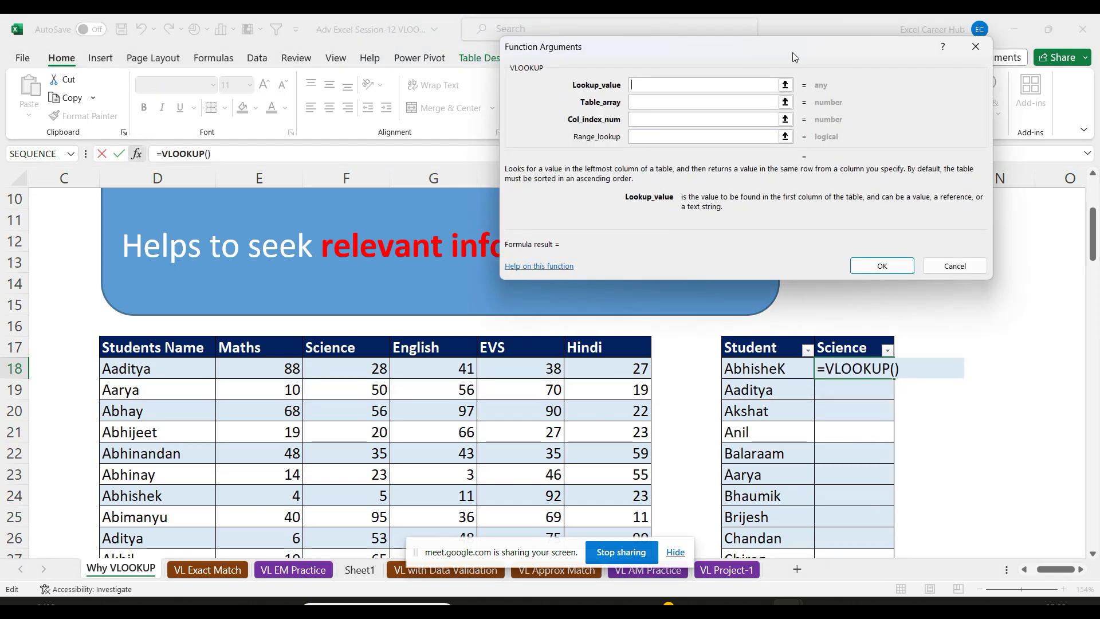
{"action": "left_click_drag", "start_coordinate": [740, 59], "coordinate": [837, 46]}
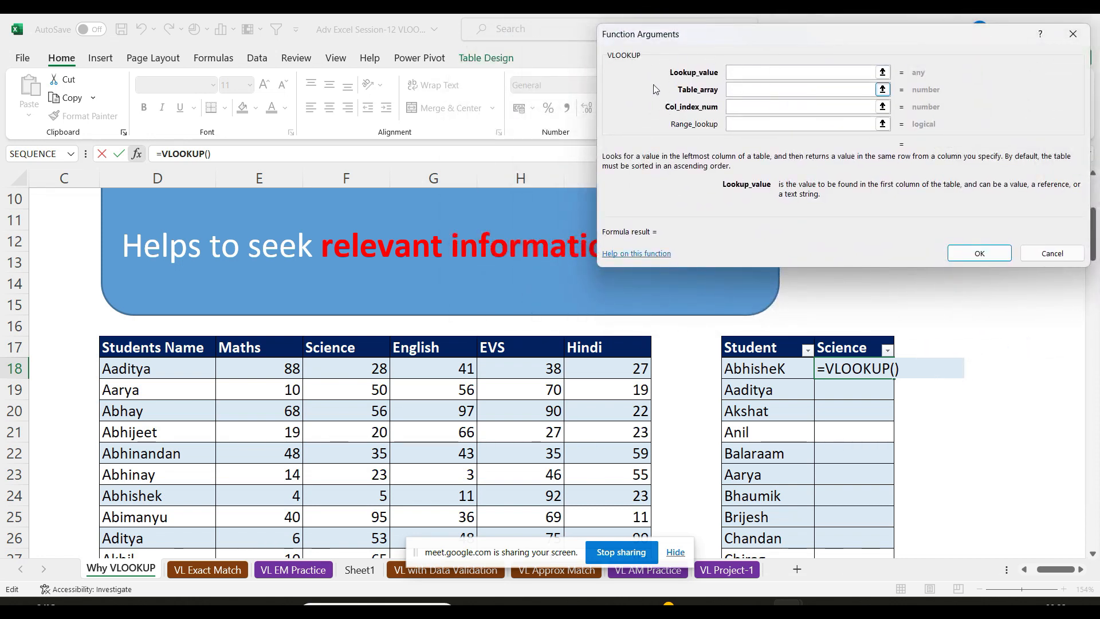
{"action": "left_click", "coordinate": [775, 364]}
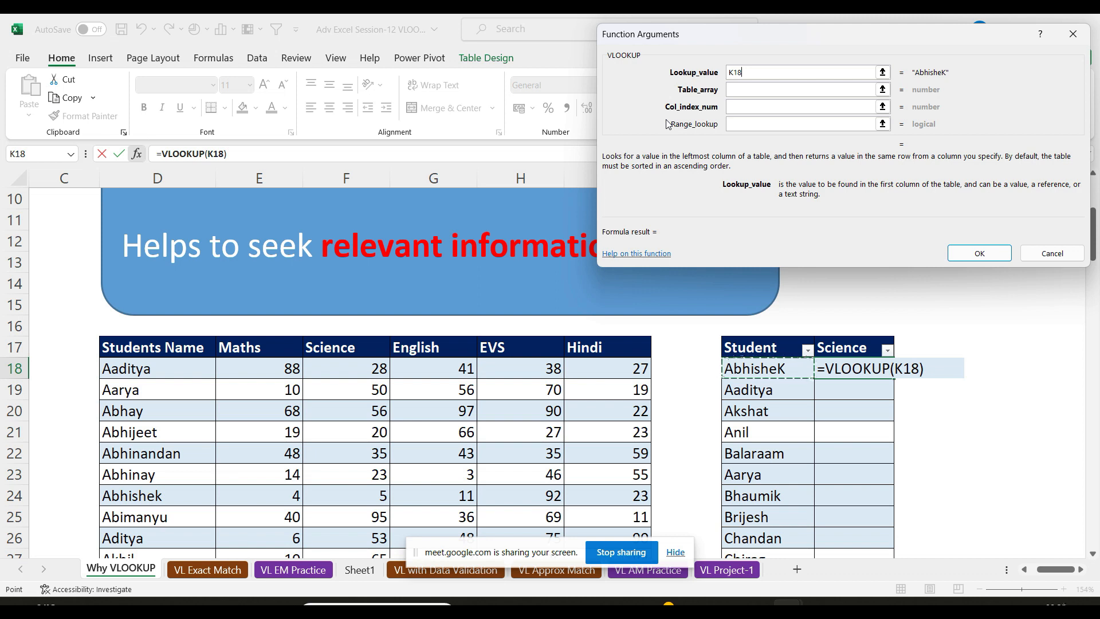
- Use the full marks table, headers included, as the table array, locked as $D$17:$I$117
{"action": "left_click", "coordinate": [752, 90]}
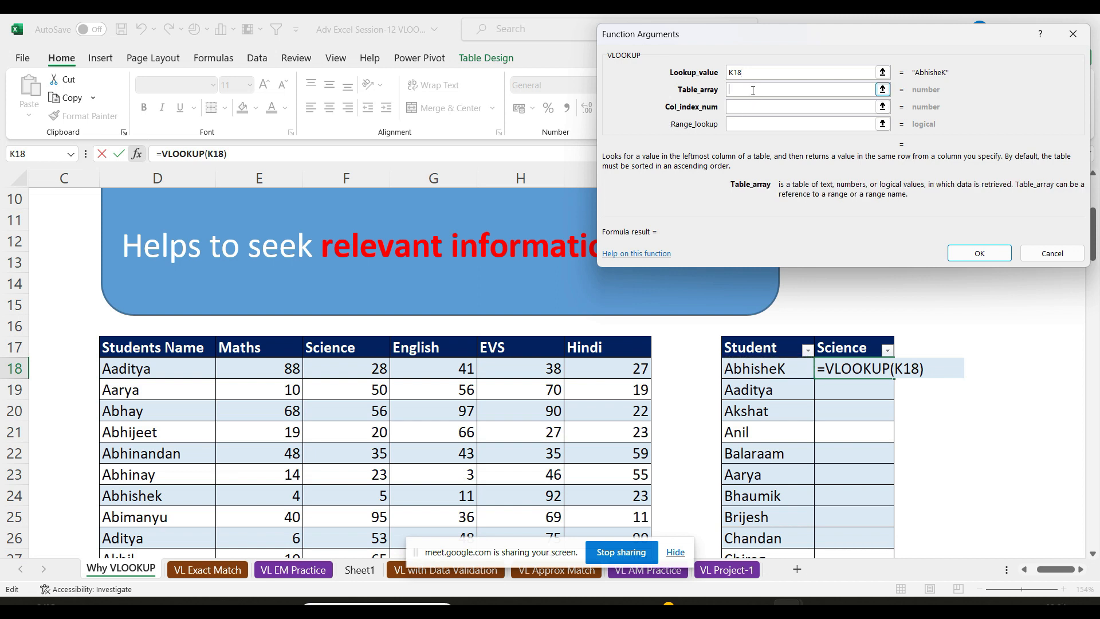
{"action": "left_click", "coordinate": [131, 351]}
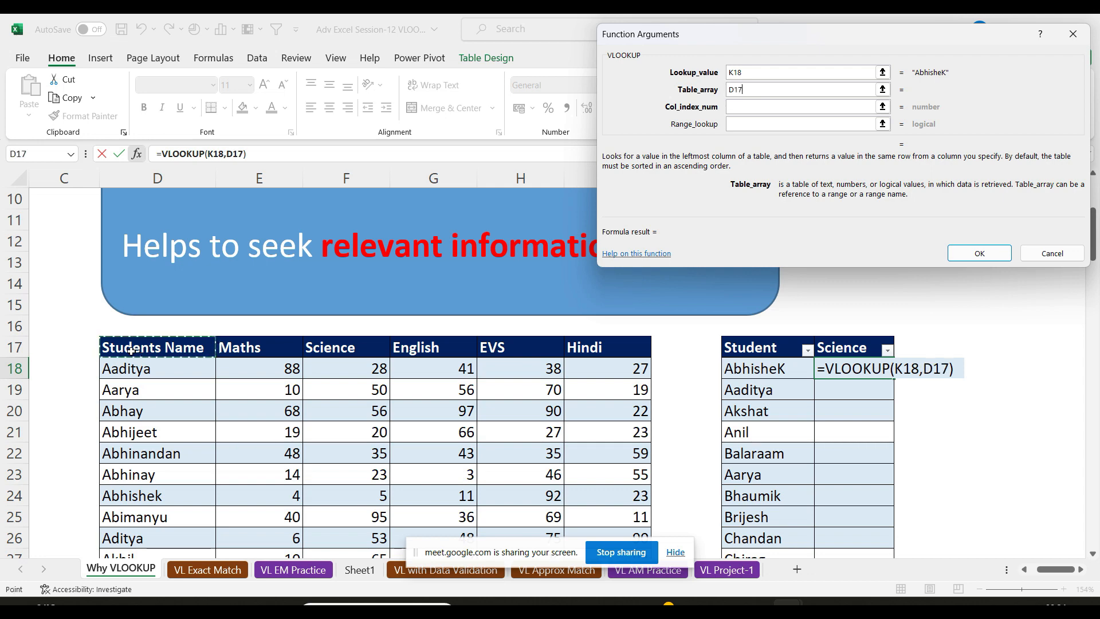
{"action": "key", "text": "ctrl+shift+Right"}
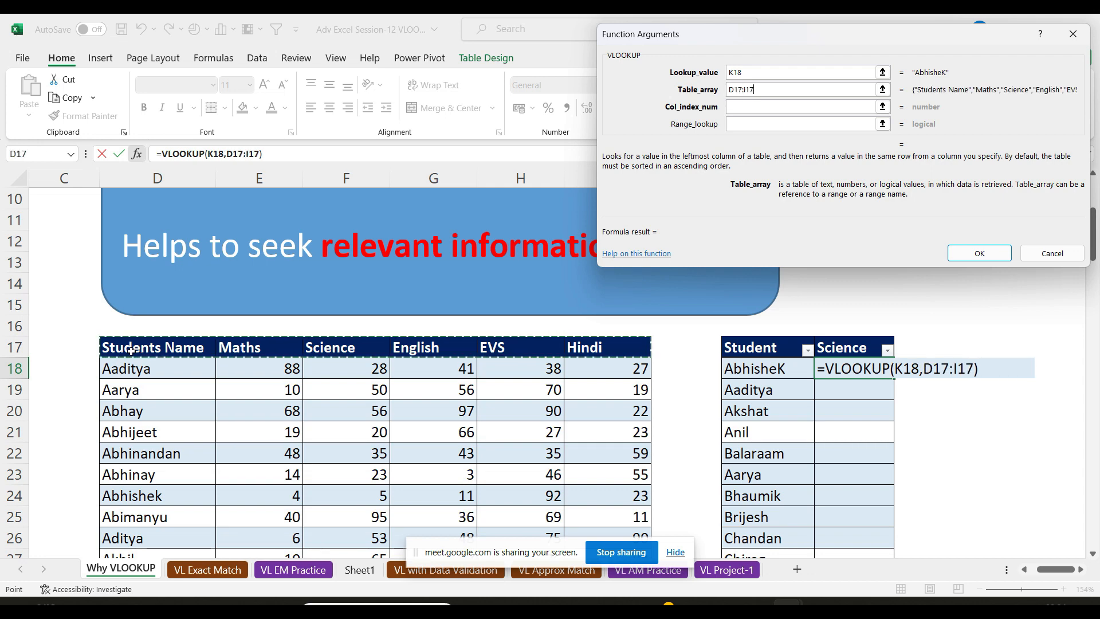
{"action": "key", "text": "ctrl+shift+Down"}
{"action": "key", "text": "F4"}
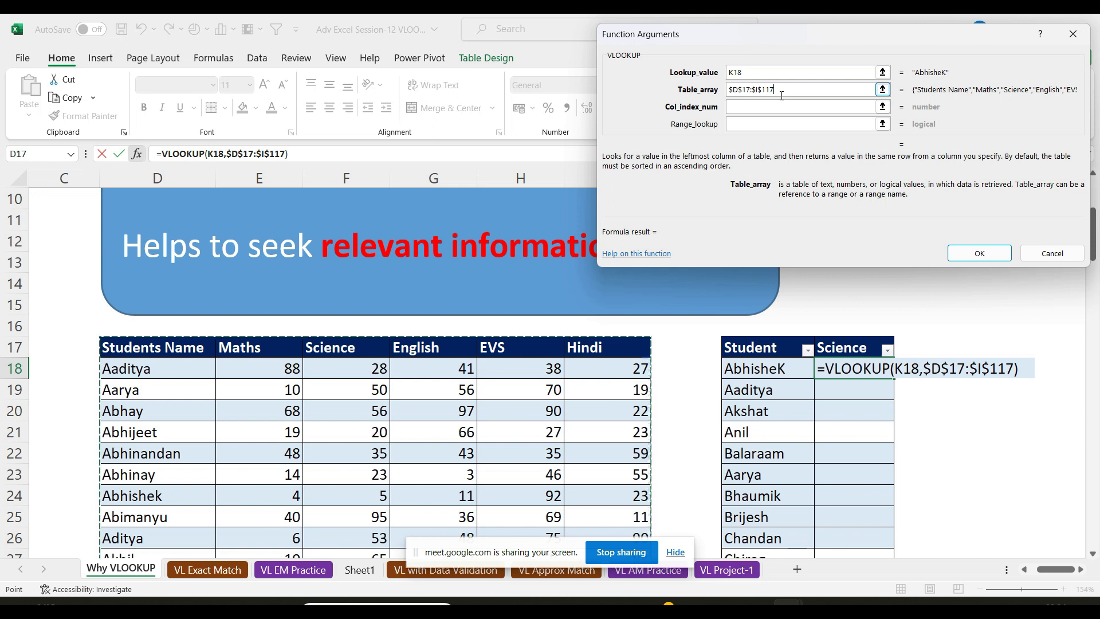
- Set the column index to 3 and the range lookup to 0, and confirm the VLOOKUP formula
{"action": "left_click", "coordinate": [751, 107]}
{"action": "left_click", "coordinate": [751, 108]}
{"action": "type", "text": "3"}
{"action": "left_click", "coordinate": [750, 123]}
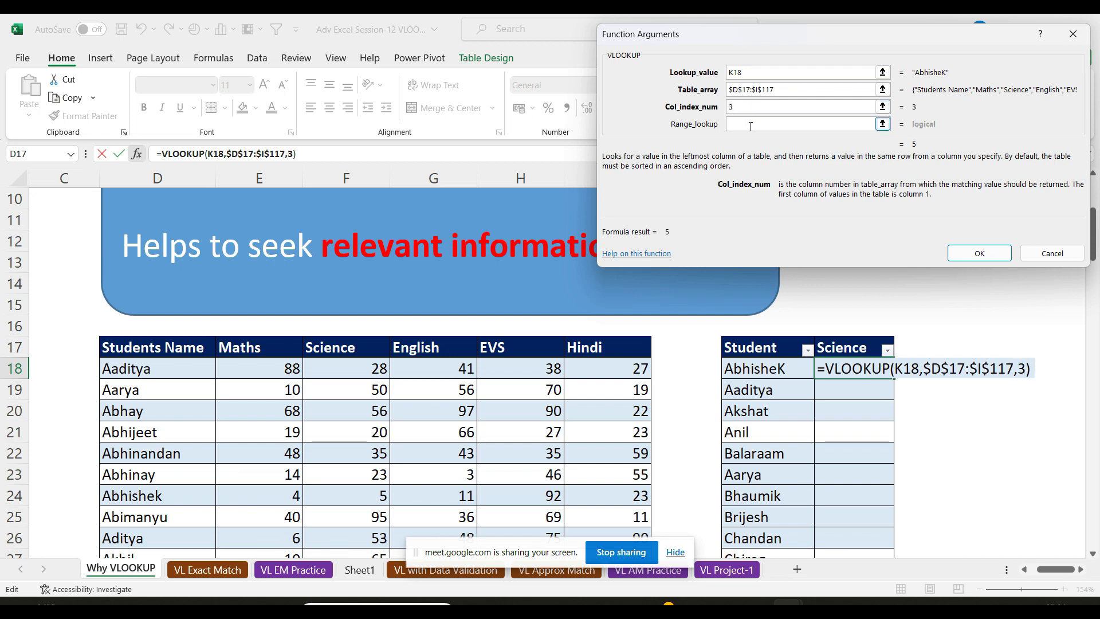
{"action": "type", "text": "0"}
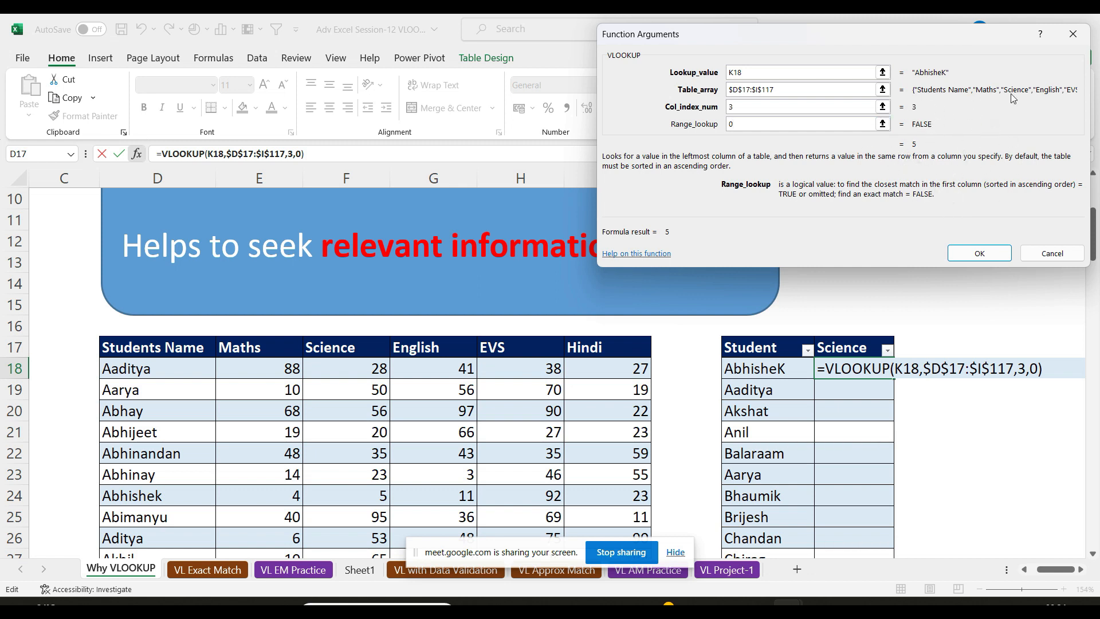
{"action": "left_click", "coordinate": [979, 253]}
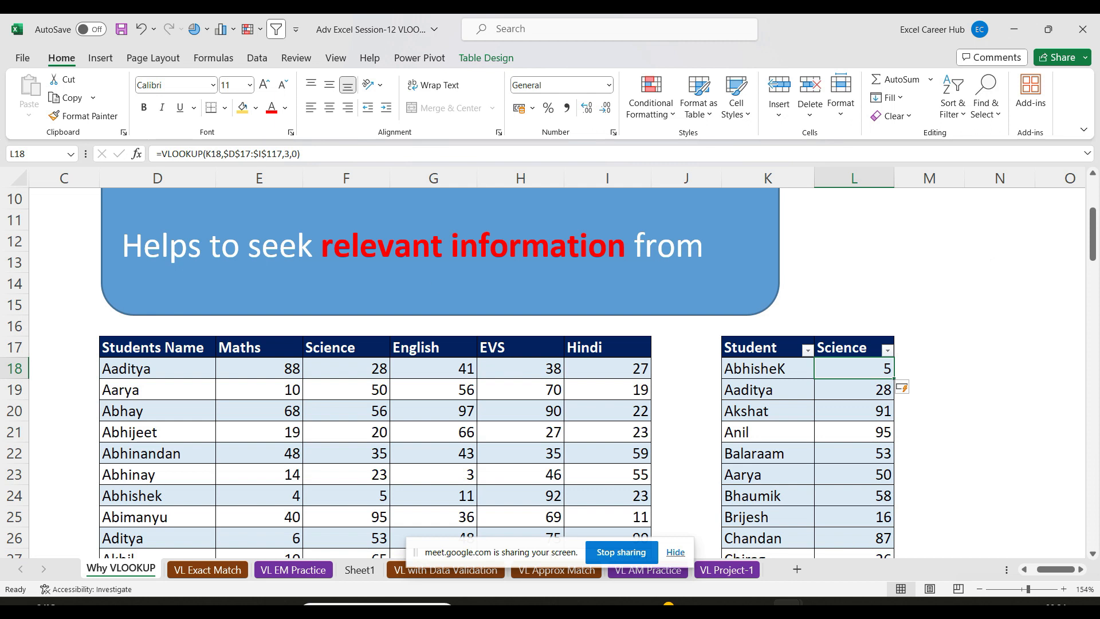
- Switch to the VL Exact Match sheet and select the empty English cells L6:L13 of Case-1
{"action": "left_click", "coordinate": [218, 567]}
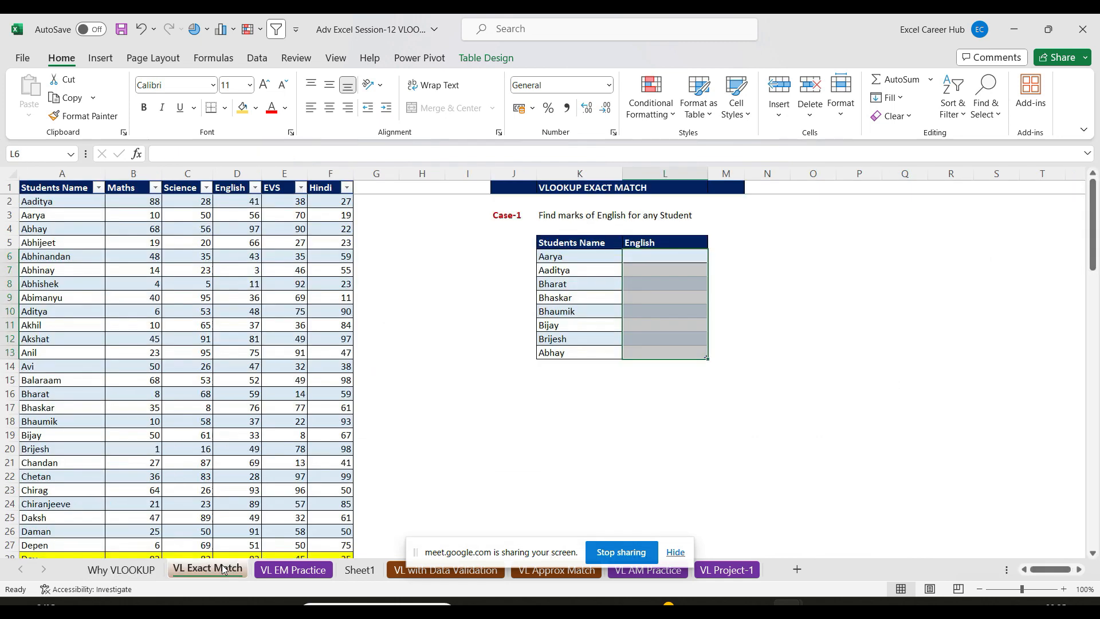
{"action": "left_click_drag", "start_coordinate": [639, 258], "coordinate": [662, 352]}
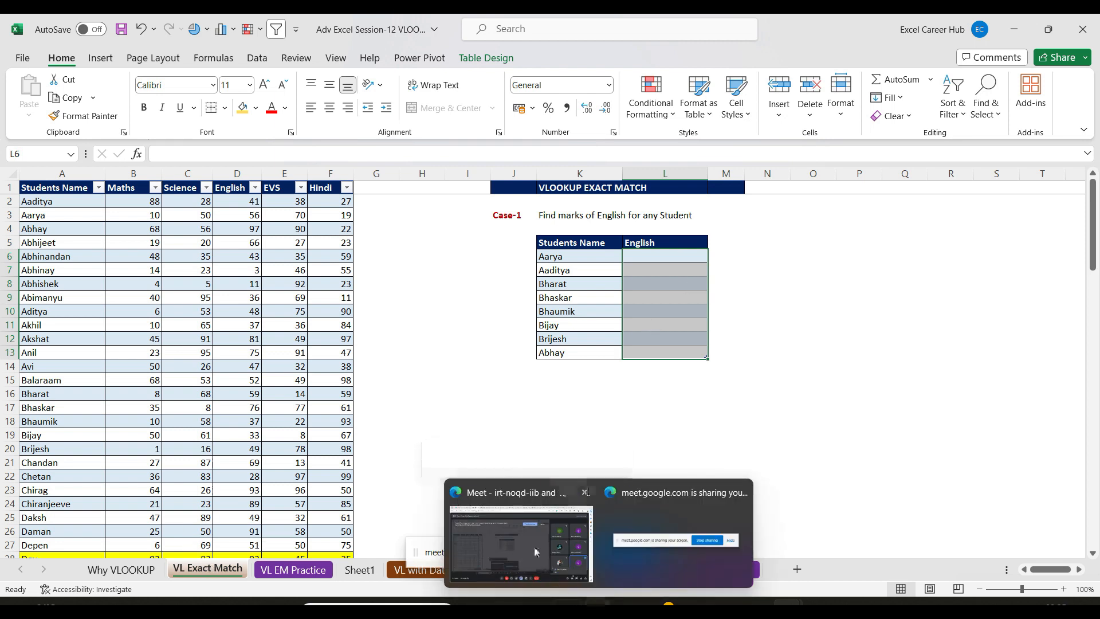
- Check the Google Meet call window twice, returning to the Excel workbook each time
{"action": "left_click", "coordinate": [534, 546]}
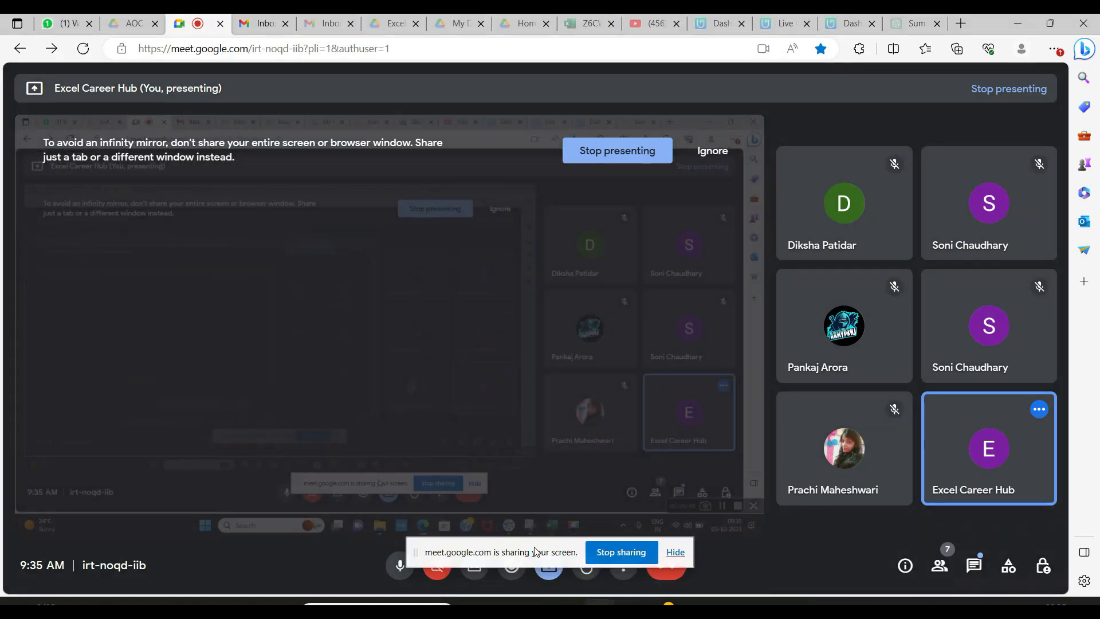
{"action": "left_click", "coordinate": [1019, 25]}
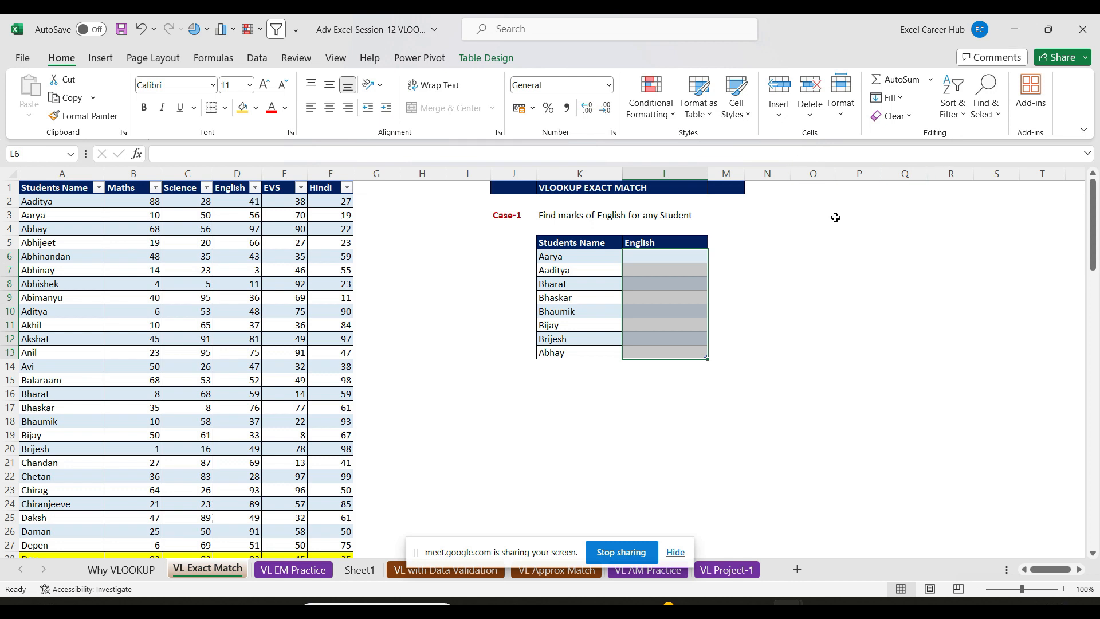
{"action": "mouse_move", "coordinate": [536, 606]}
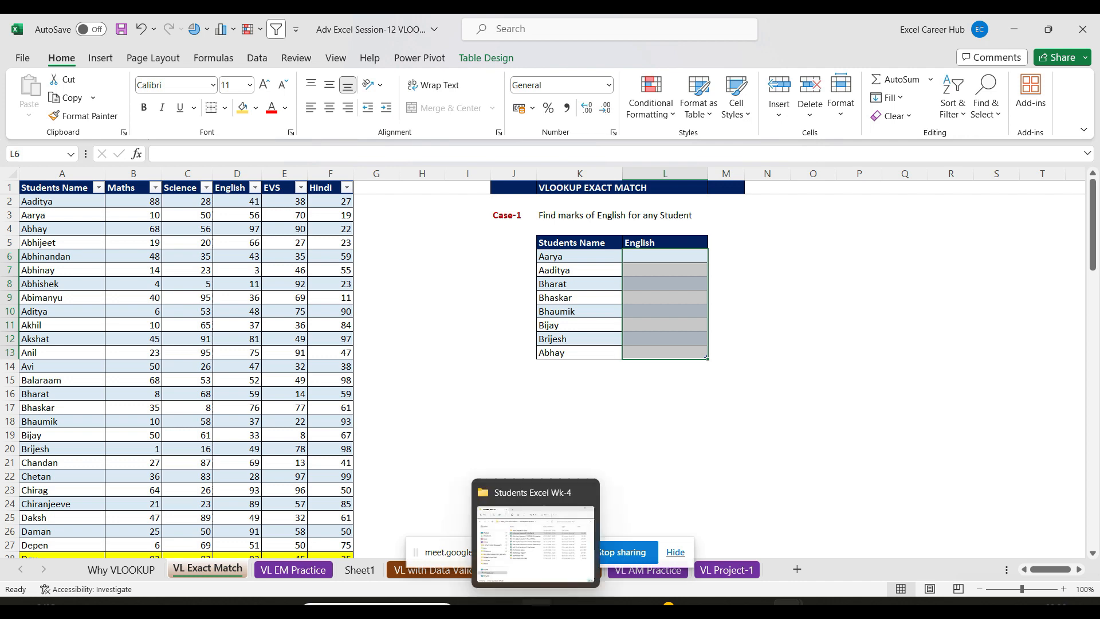
{"action": "mouse_move", "coordinate": [599, 606]}
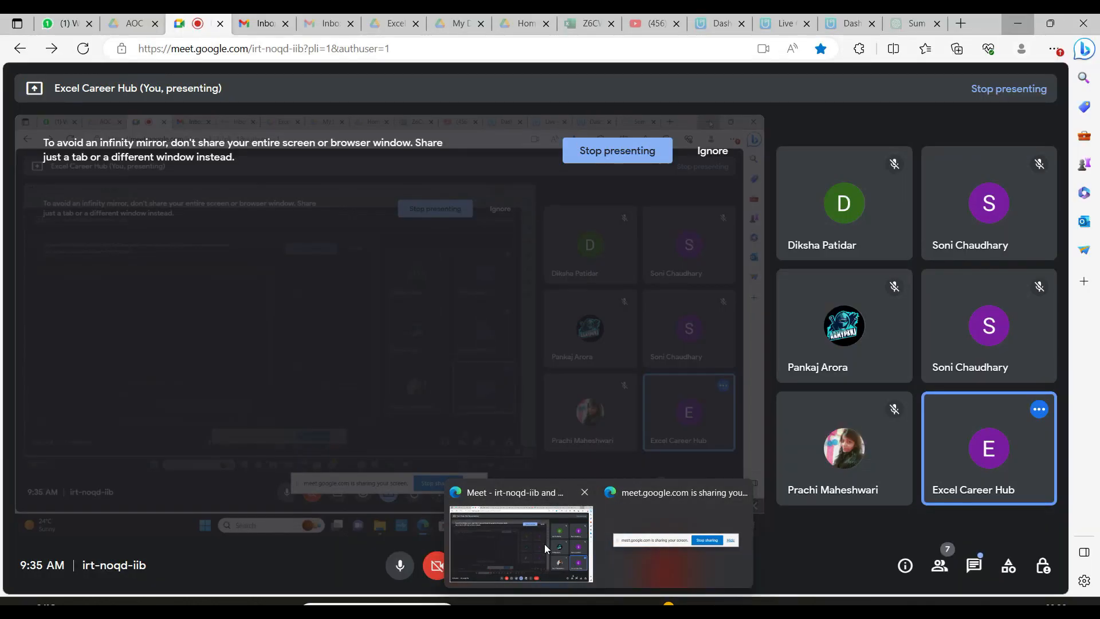
{"action": "left_click", "coordinate": [544, 544]}
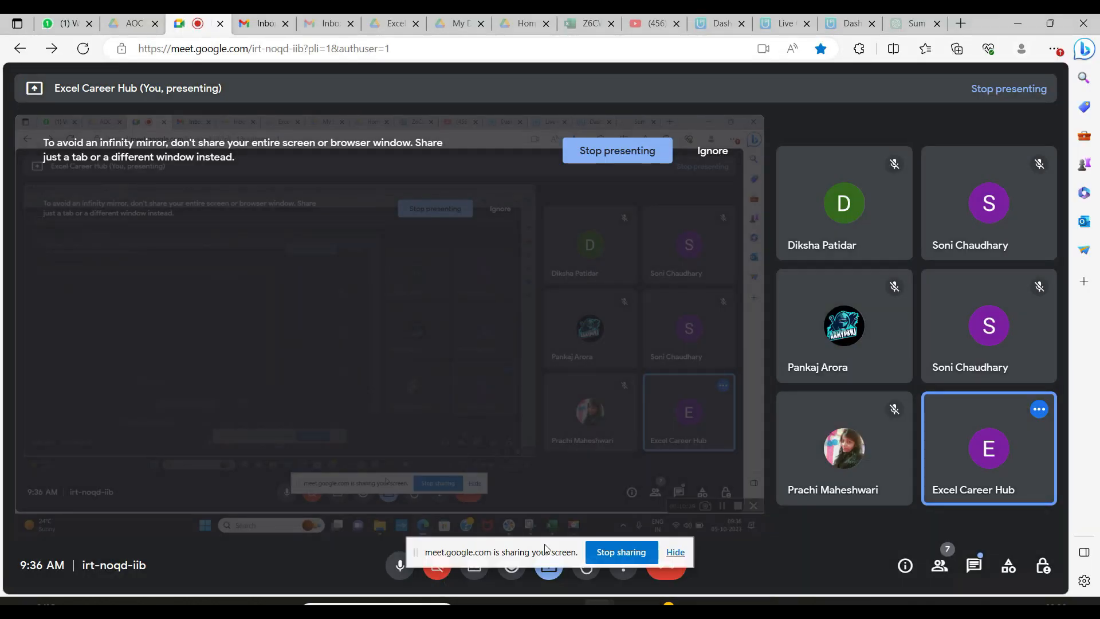
{"action": "left_click", "coordinate": [1019, 26]}
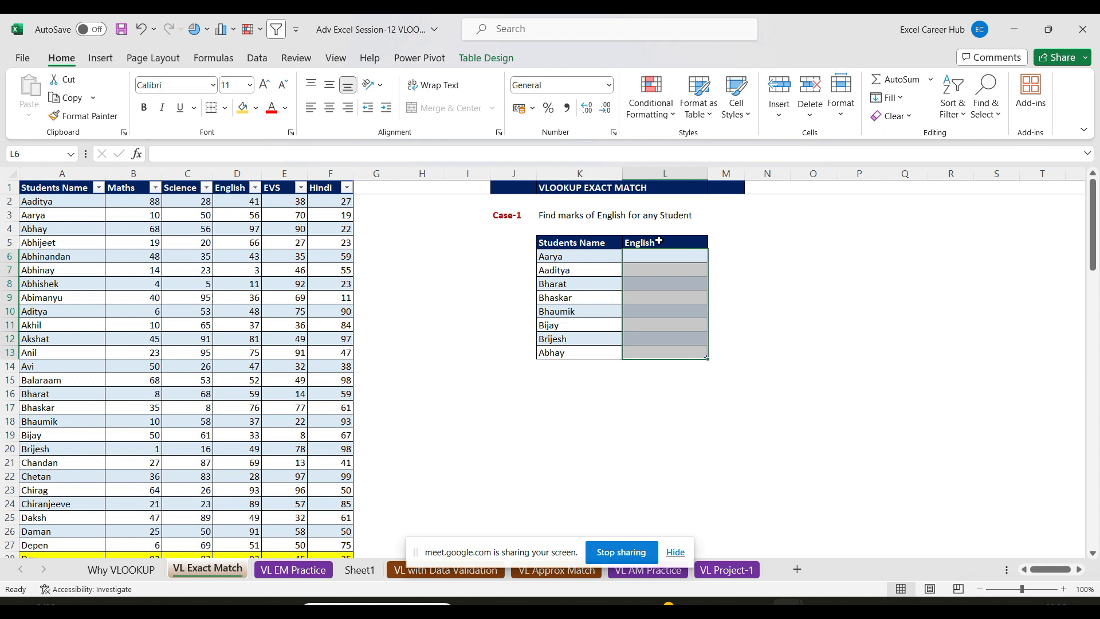
- Begin a VLOOKUP in L6 through its function arguments dialog, with K6 as the lookup value
{"action": "left_click", "coordinate": [665, 256]}
{"action": "type", "text": "=vl"}
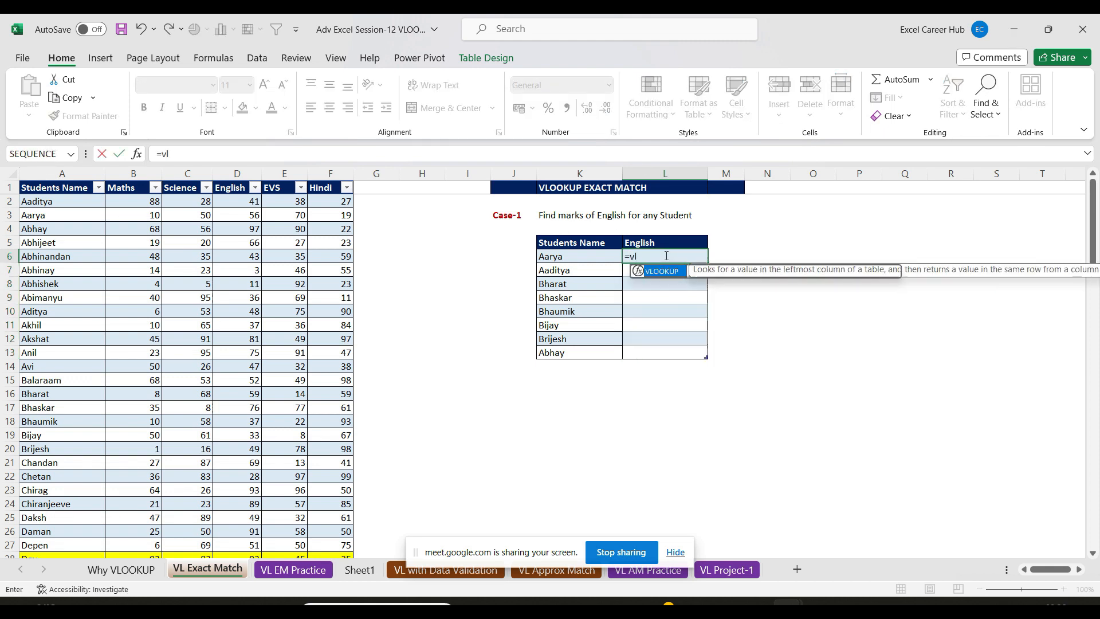
{"action": "key", "text": "Tab"}
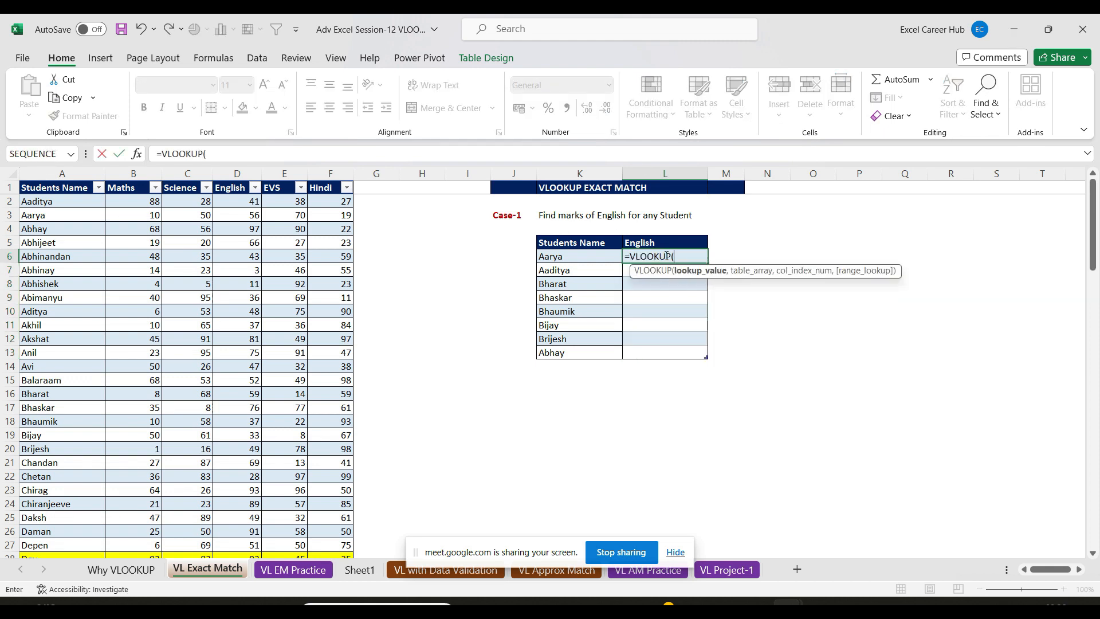
{"action": "left_click", "coordinate": [137, 155]}
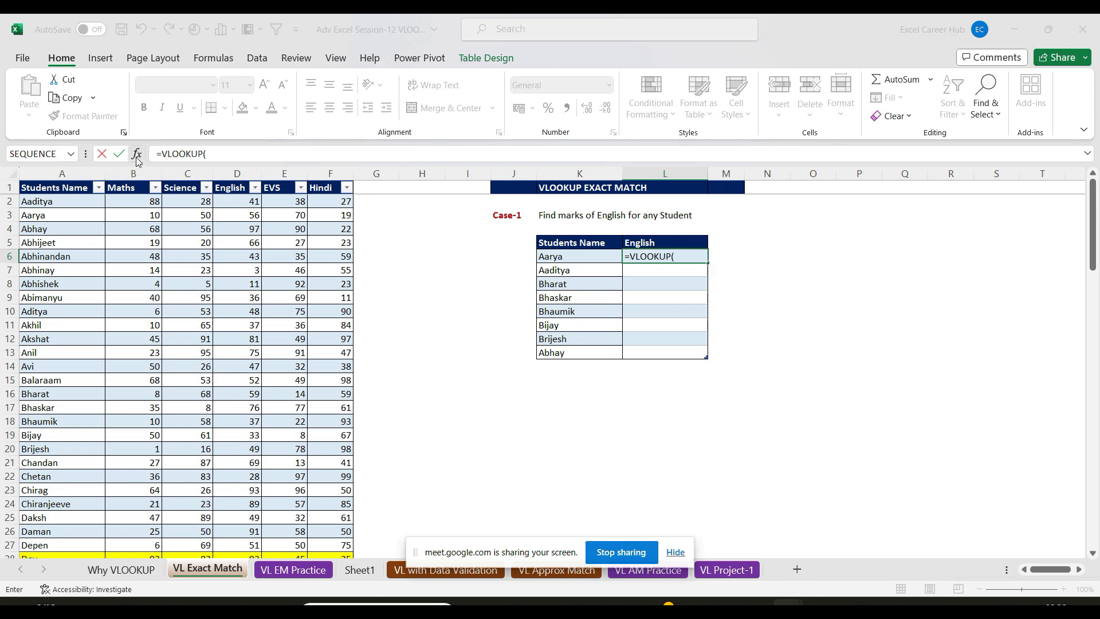
{"action": "left_click", "coordinate": [567, 258]}
- Use the student marks data without its headers as the table array, locked as $A$2:$F$101
{"action": "left_click", "coordinate": [745, 90]}
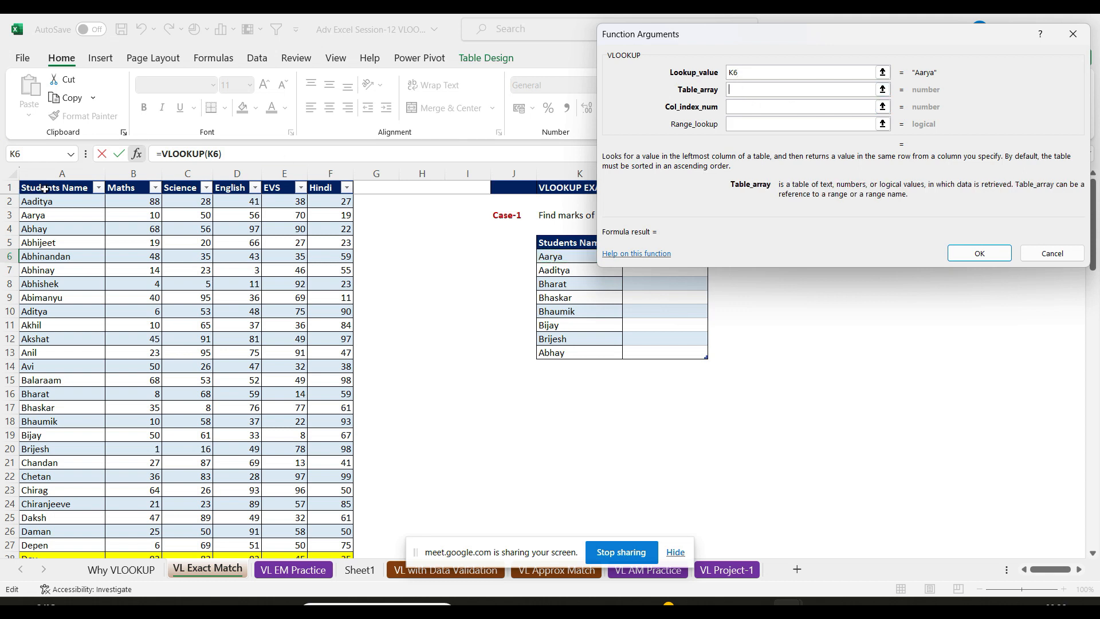
{"action": "left_click", "coordinate": [19, 176]}
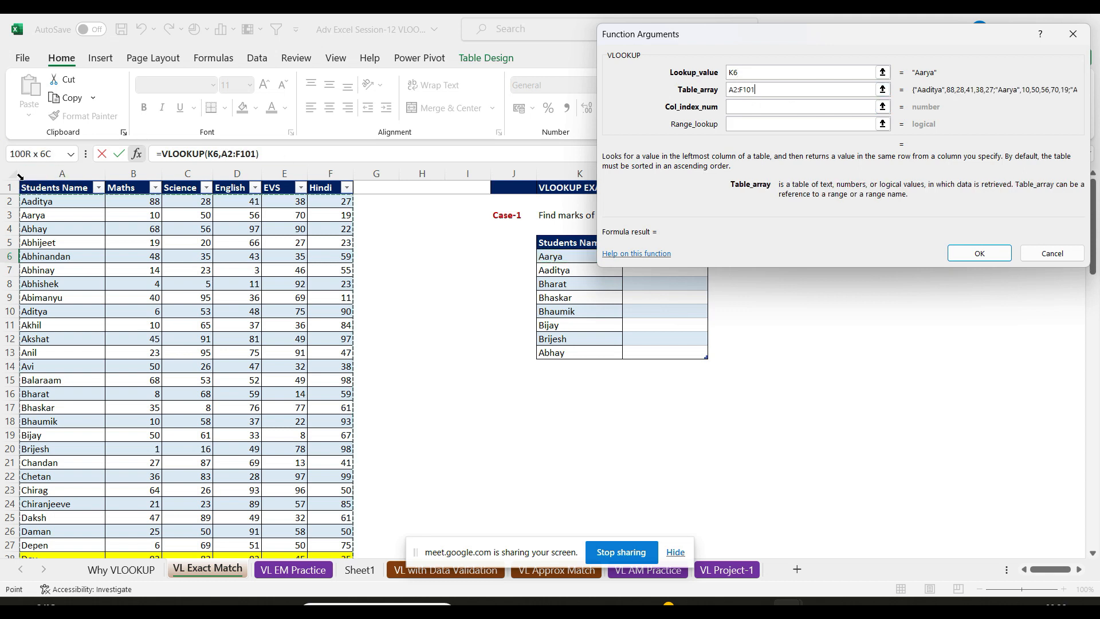
{"action": "key", "text": "F4"}
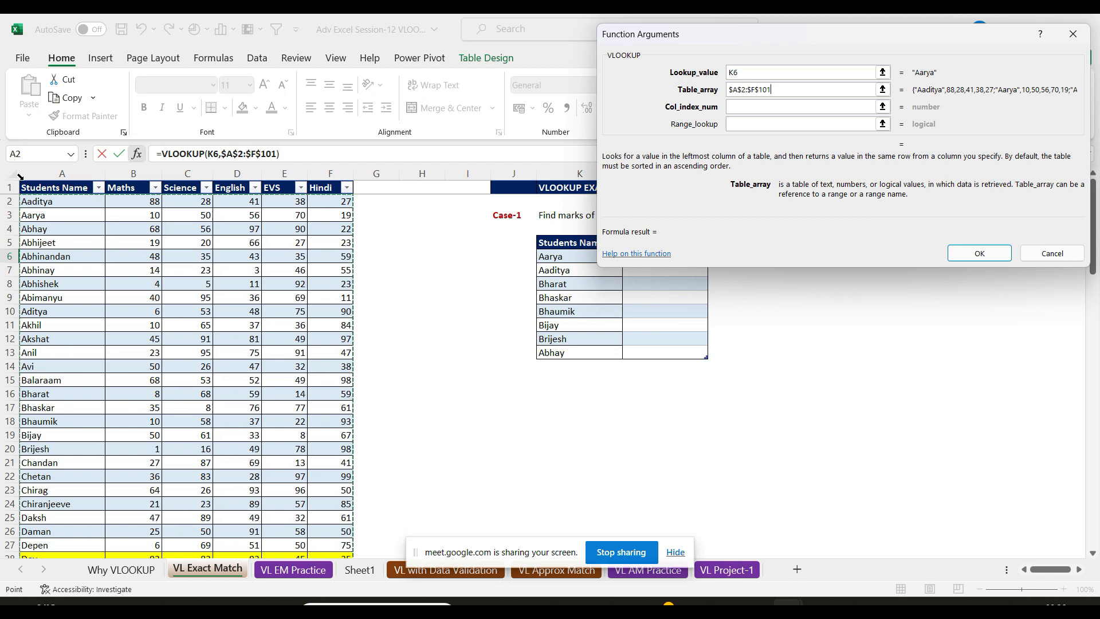
- Set the column index to 4 and the range lookup to 0, and confirm the English marks formula
{"action": "left_click", "coordinate": [754, 106]}
{"action": "type", "text": "4"}
{"action": "left_click", "coordinate": [748, 125]}
{"action": "type", "text": "0"}
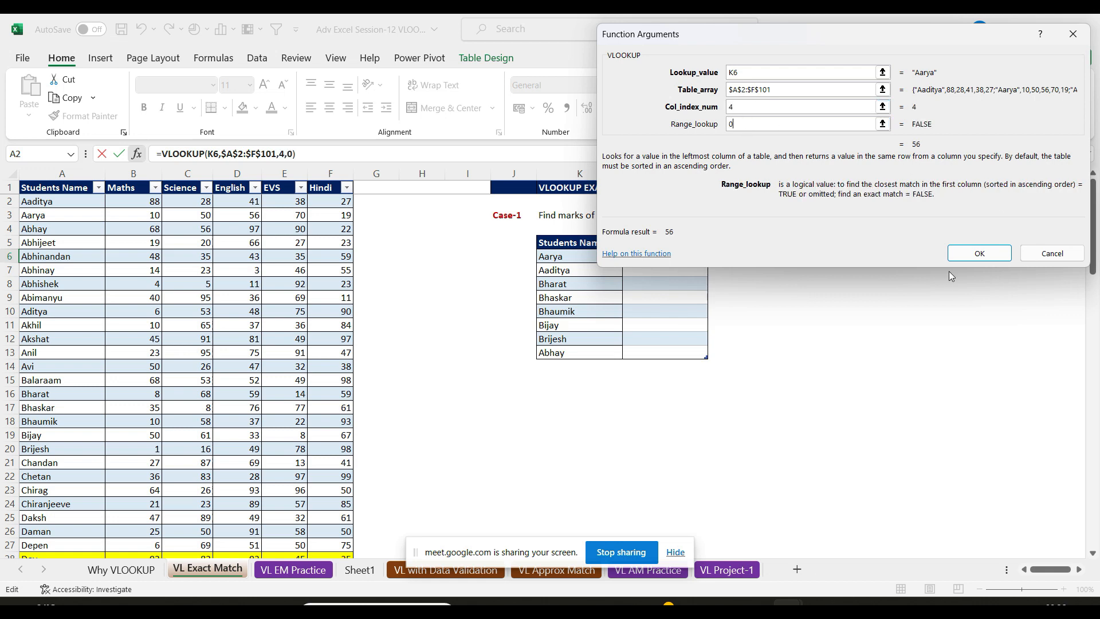
{"action": "left_click", "coordinate": [974, 252]}
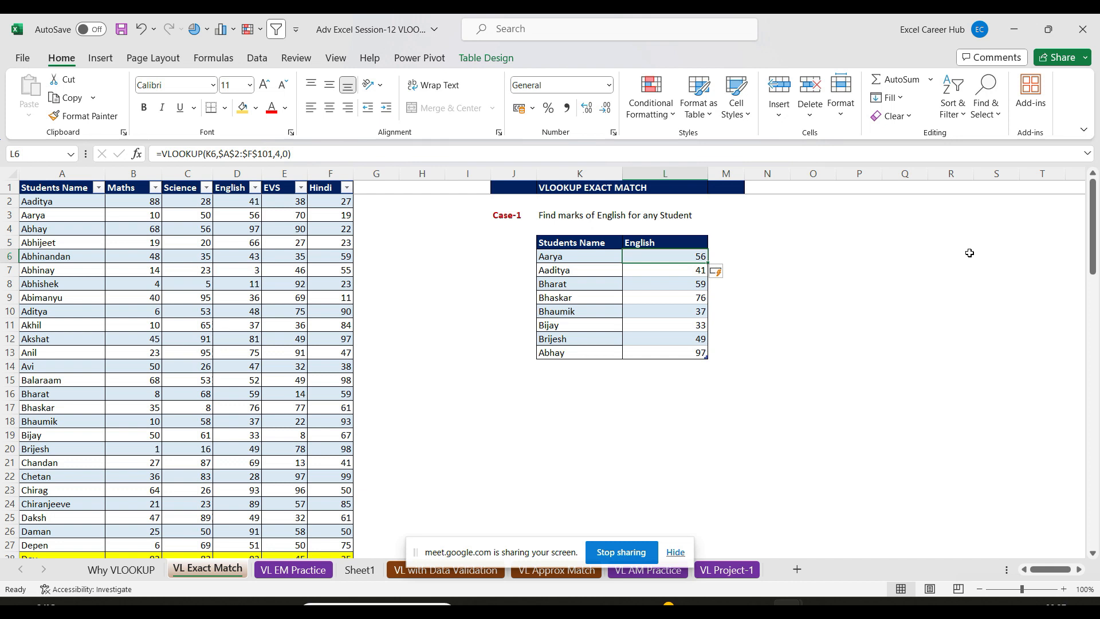
- Switch to the VL EM Practice sheet and clear the existing results from the Price cells H10:H13
{"action": "left_click", "coordinate": [293, 570]}
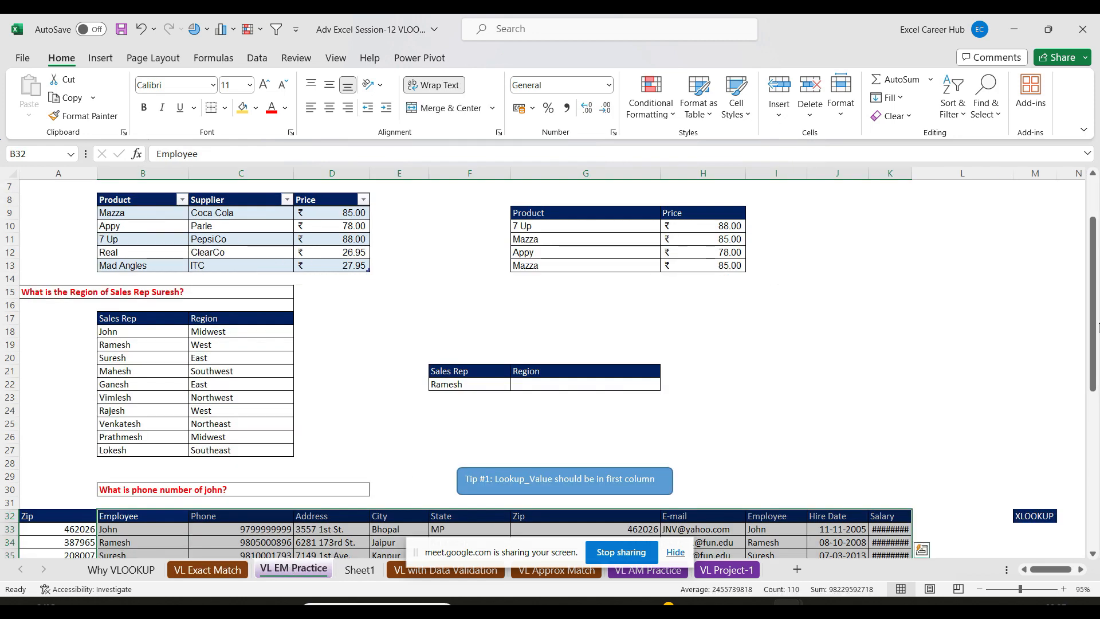
{"action": "left_click_drag", "start_coordinate": [1097, 324], "coordinate": [1097, 287]}
{"action": "left_click_drag", "start_coordinate": [701, 307], "coordinate": [695, 342]}
{"action": "key", "text": "Delete"}
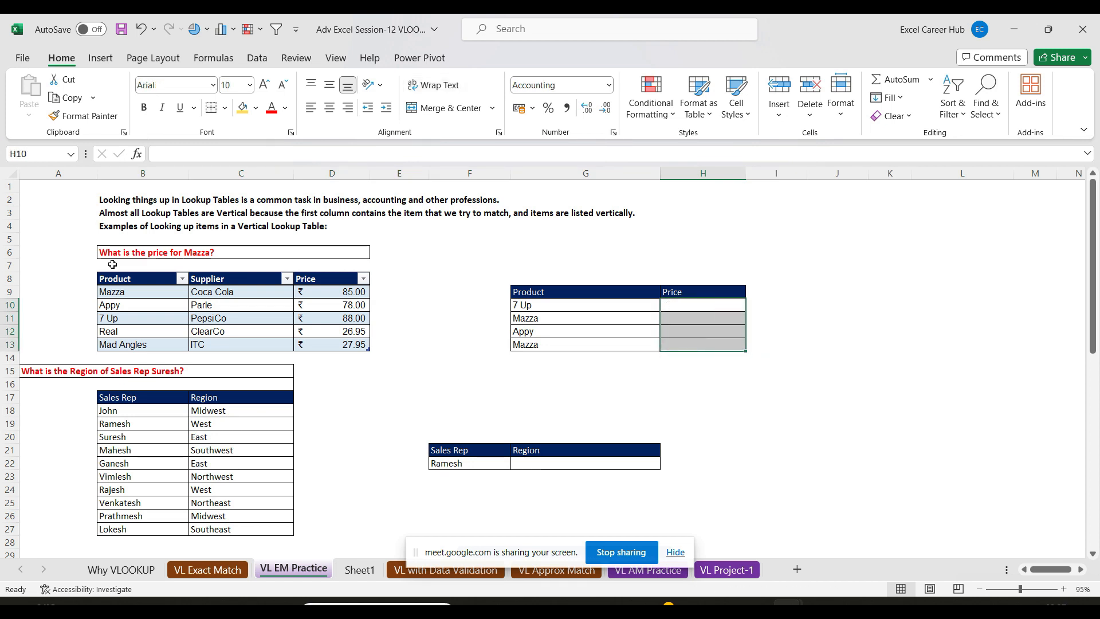
{"action": "left_click_drag", "start_coordinate": [117, 279], "coordinate": [361, 358]}
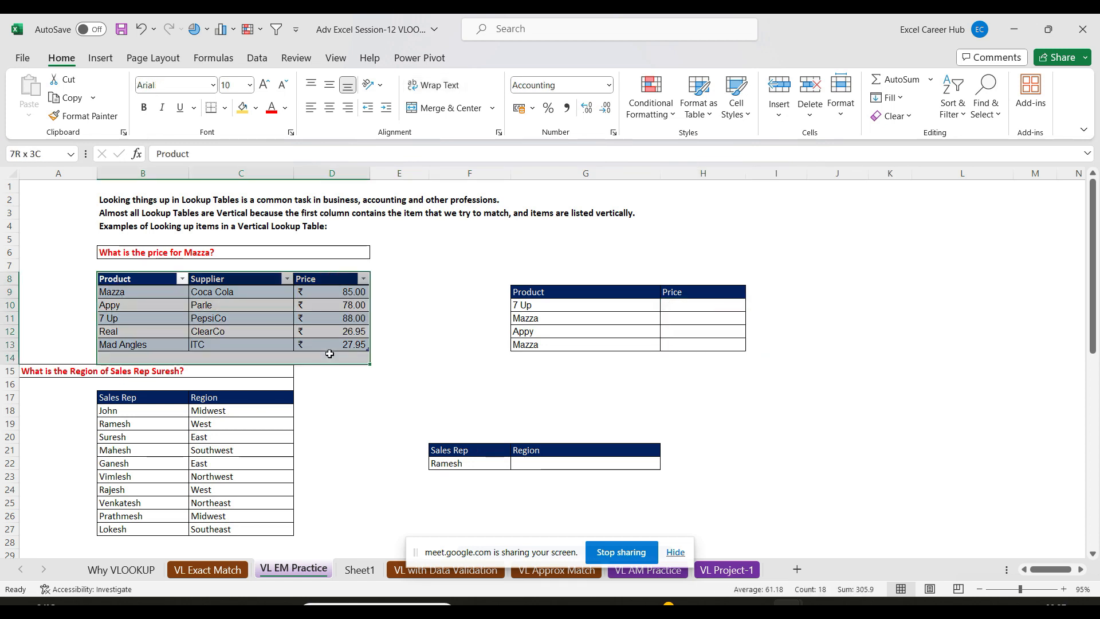
{"action": "left_click", "coordinate": [708, 305]}
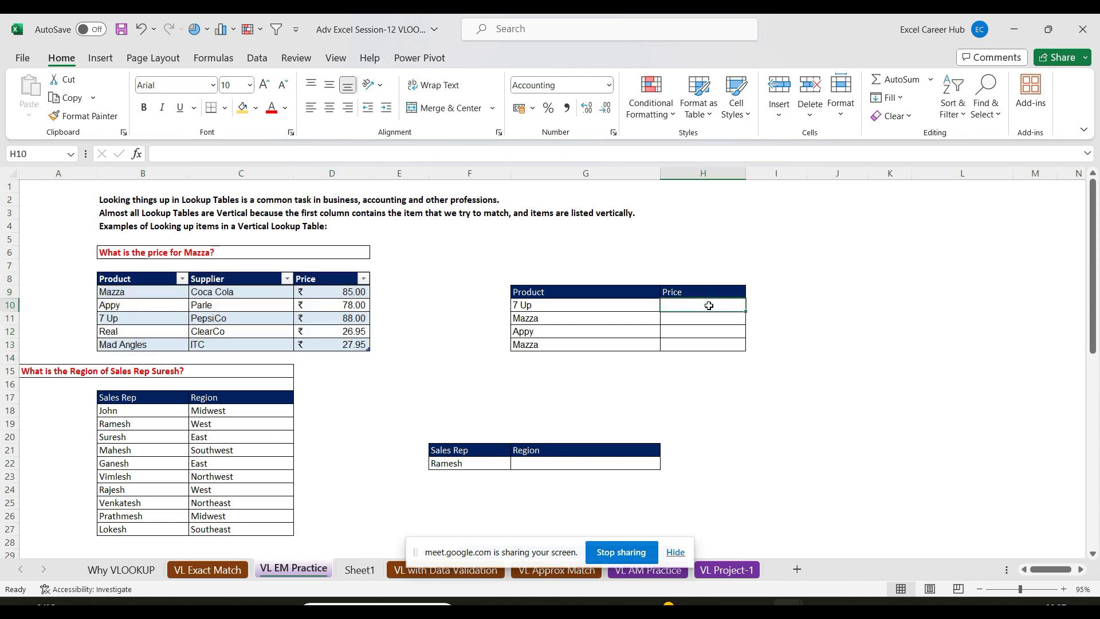
- Check the Google Meet call window again and return to the practice sheet in Excel
{"action": "mouse_move", "coordinate": [599, 604]}
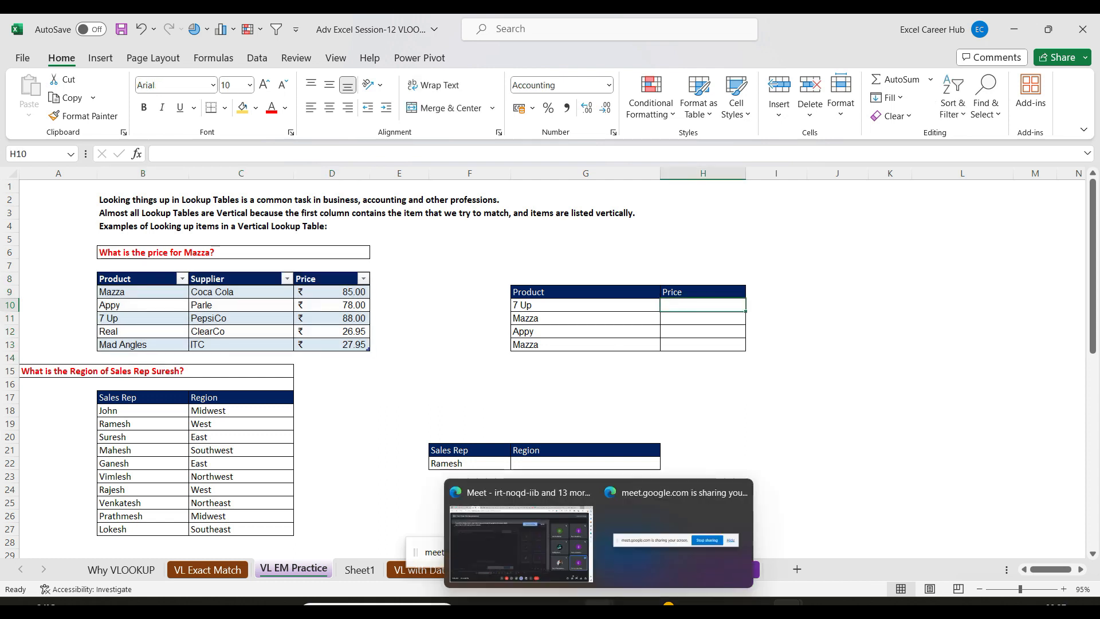
{"action": "left_click", "coordinate": [520, 545]}
{"action": "left_click", "coordinate": [518, 564]}
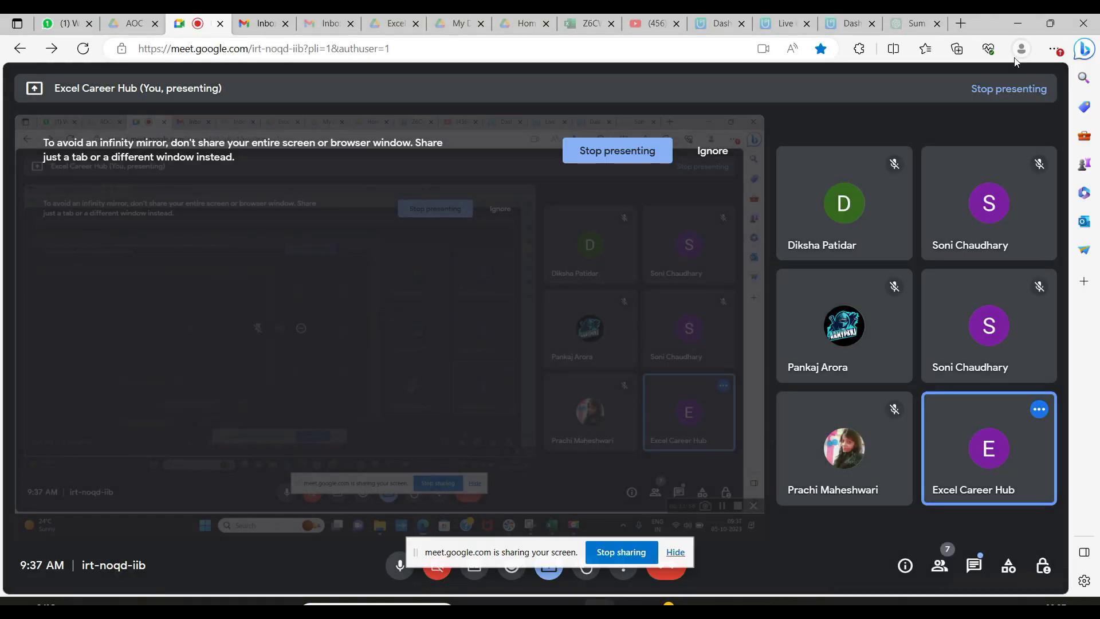
{"action": "left_click", "coordinate": [1018, 23]}
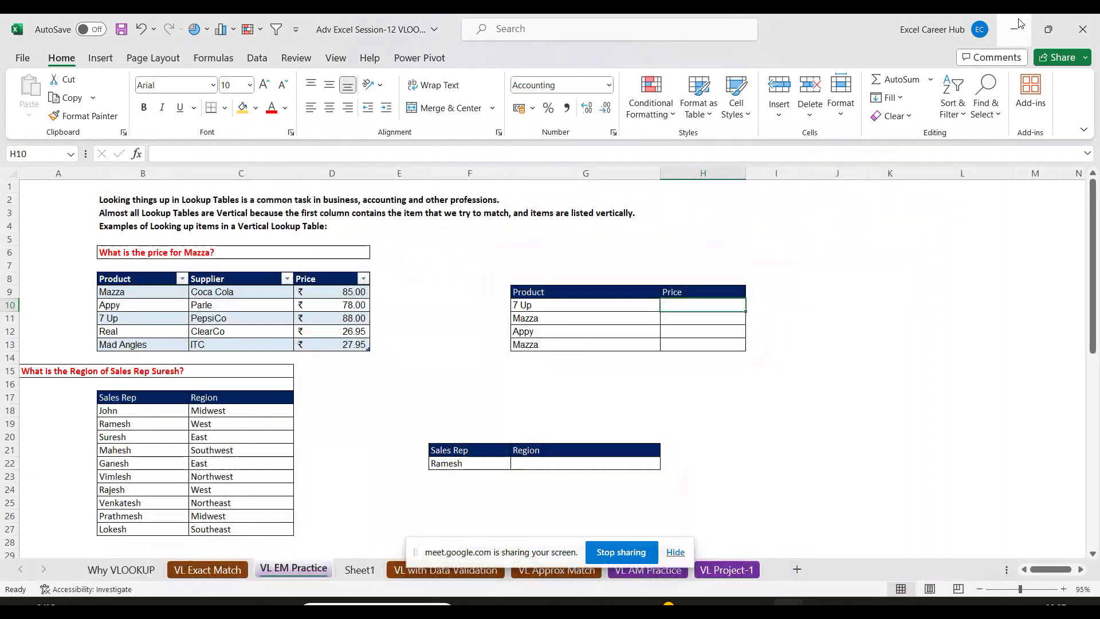
- Review the practice tasks by highlighting the empty Price cells H10:H13 and the Region cell G22
{"action": "mouse_move", "coordinate": [1095, 245]}
{"action": "left_mouse_down"}
{"action": "mouse_move", "coordinate": [1095, 278]}
{"action": "mouse_move", "coordinate": [1097, 267]}
{"action": "left_mouse_up"}
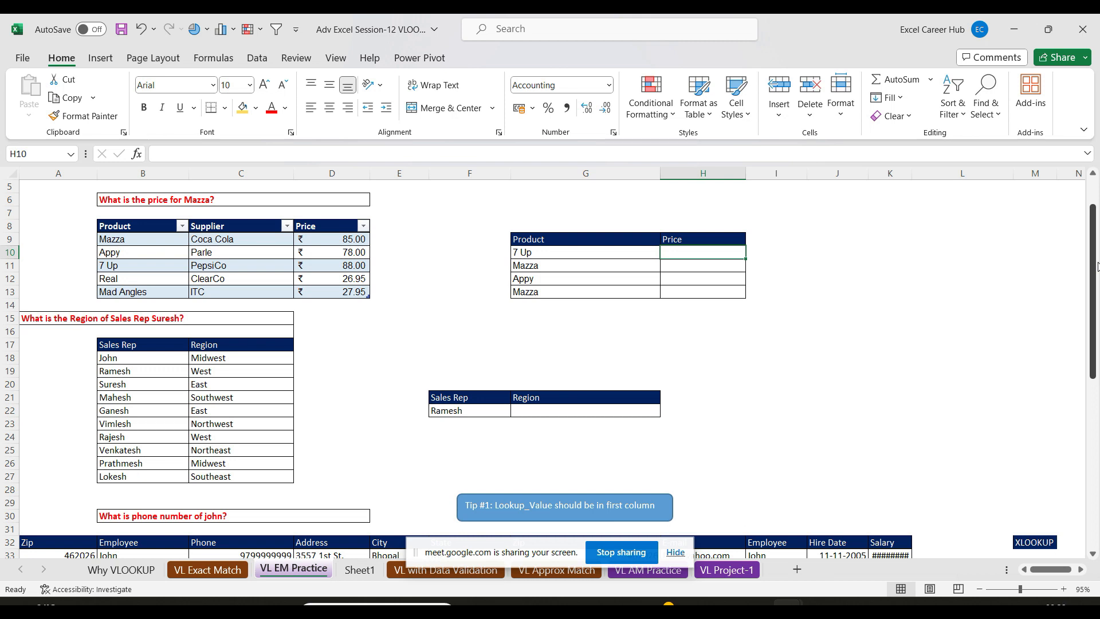
{"action": "left_click_drag", "start_coordinate": [712, 253], "coordinate": [713, 292]}
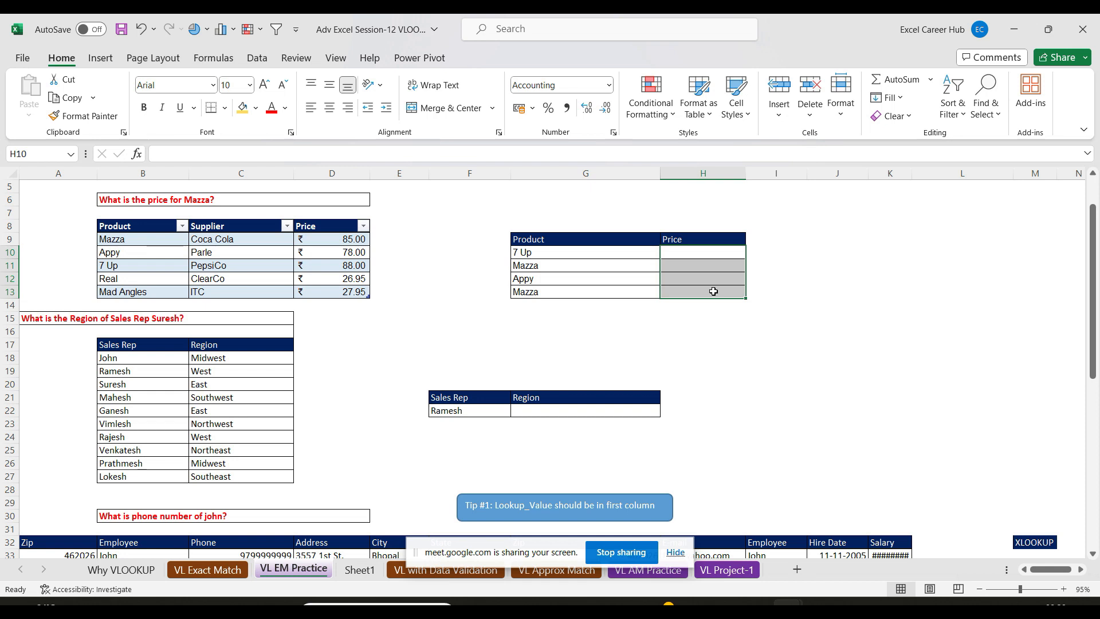
{"action": "left_click", "coordinate": [545, 411]}
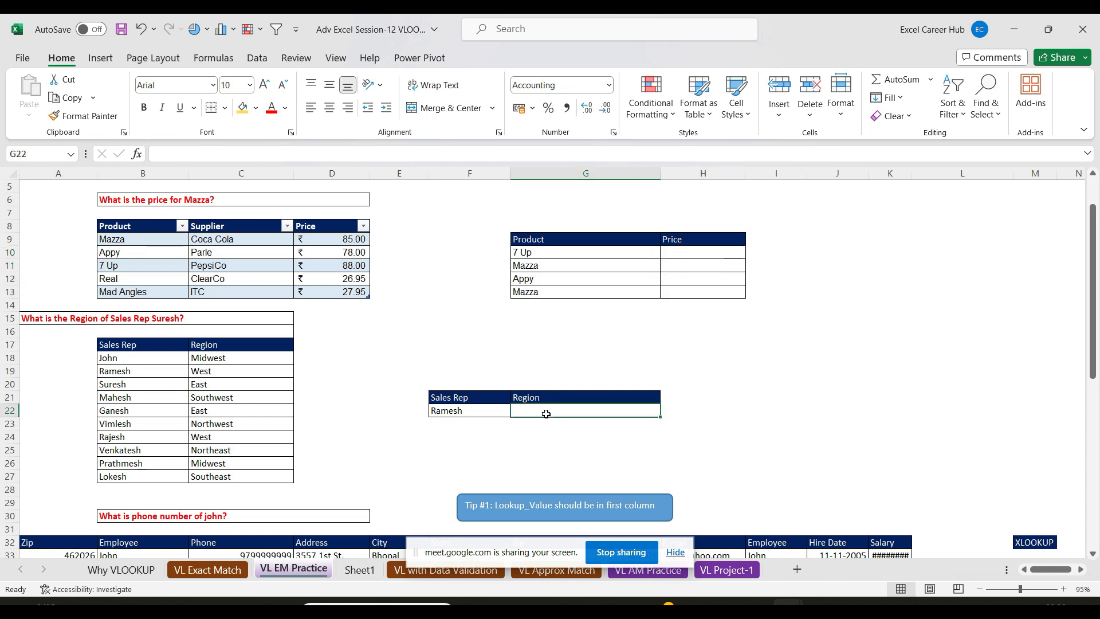
- Start a VLOOKUP formula directly in H10, with the product in G10 as the lookup value
{"action": "left_click", "coordinate": [696, 252]}
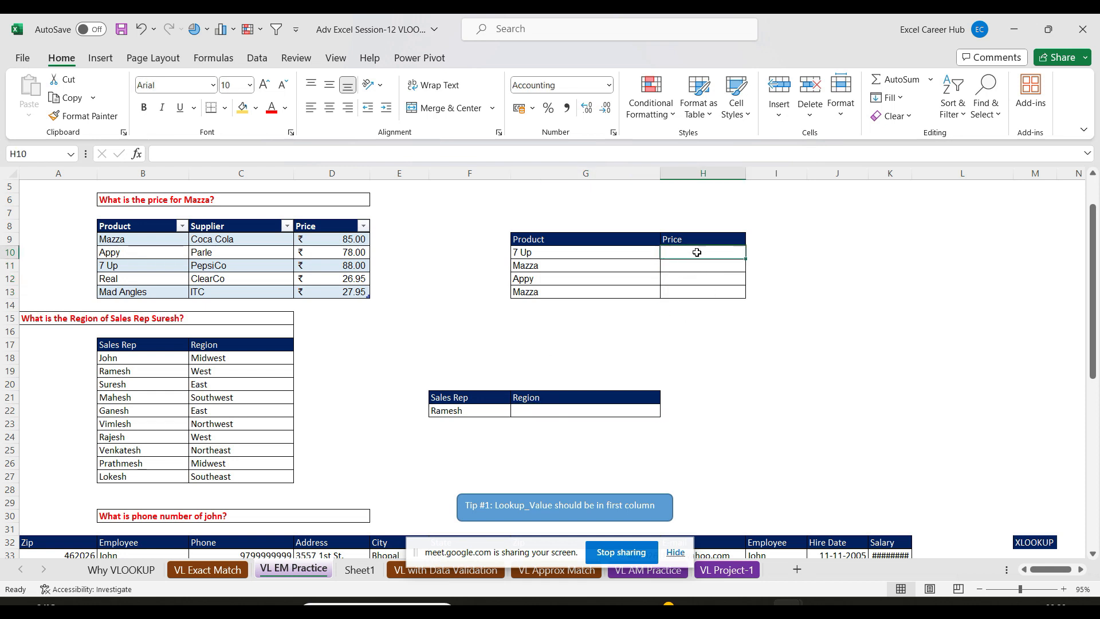
{"action": "type", "text": "=vl"}
{"action": "key", "text": "Tab"}
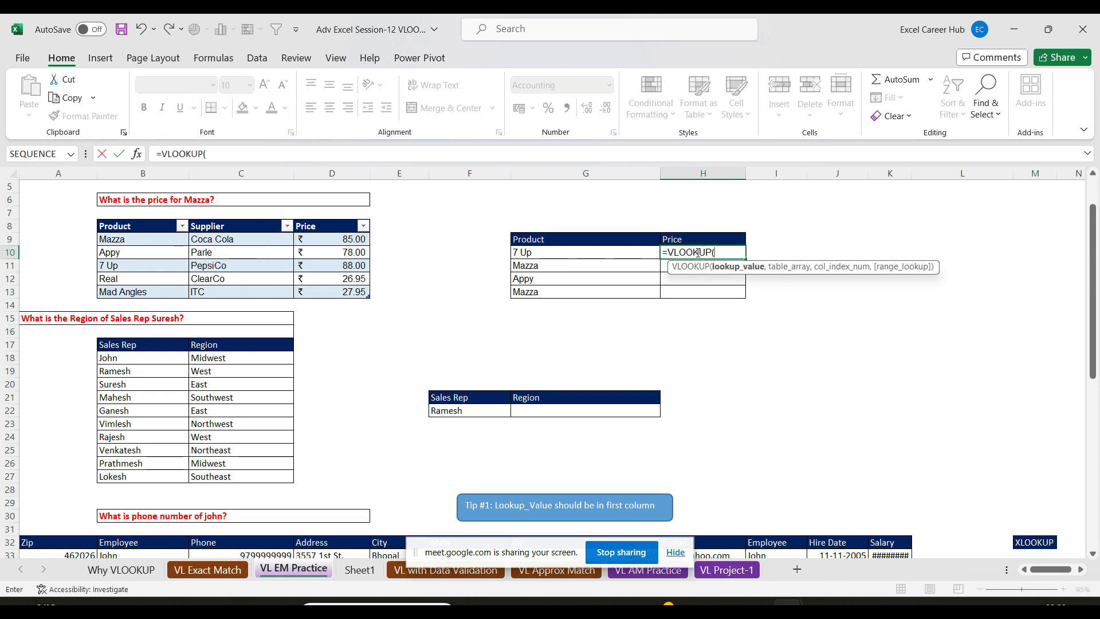
{"action": "left_click", "coordinate": [555, 253]}
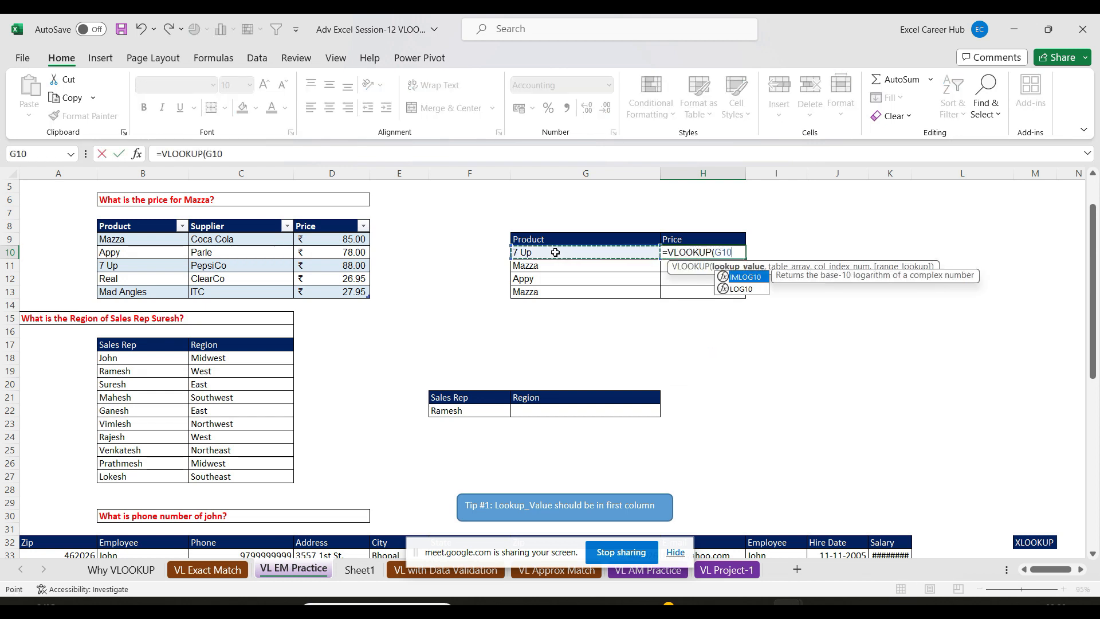
{"action": "type", "text": ","}
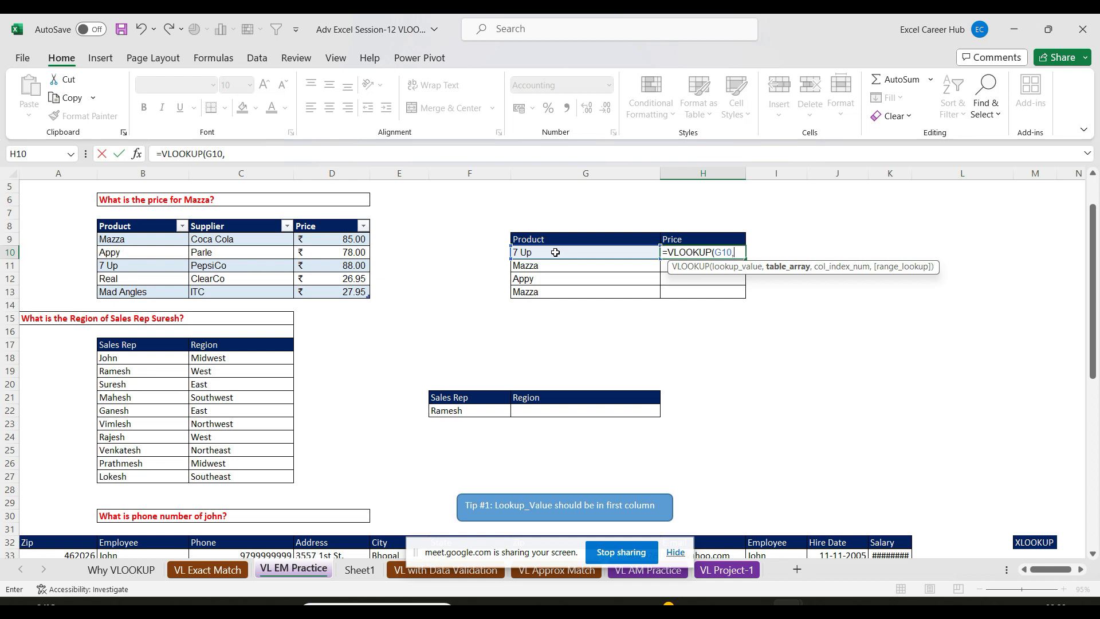
- Use the product table with its headers as the formula's table array, locked as $B$8:$D$13
{"action": "left_click_drag", "start_coordinate": [127, 225], "coordinate": [342, 293]}
{"action": "type", "text": ","}
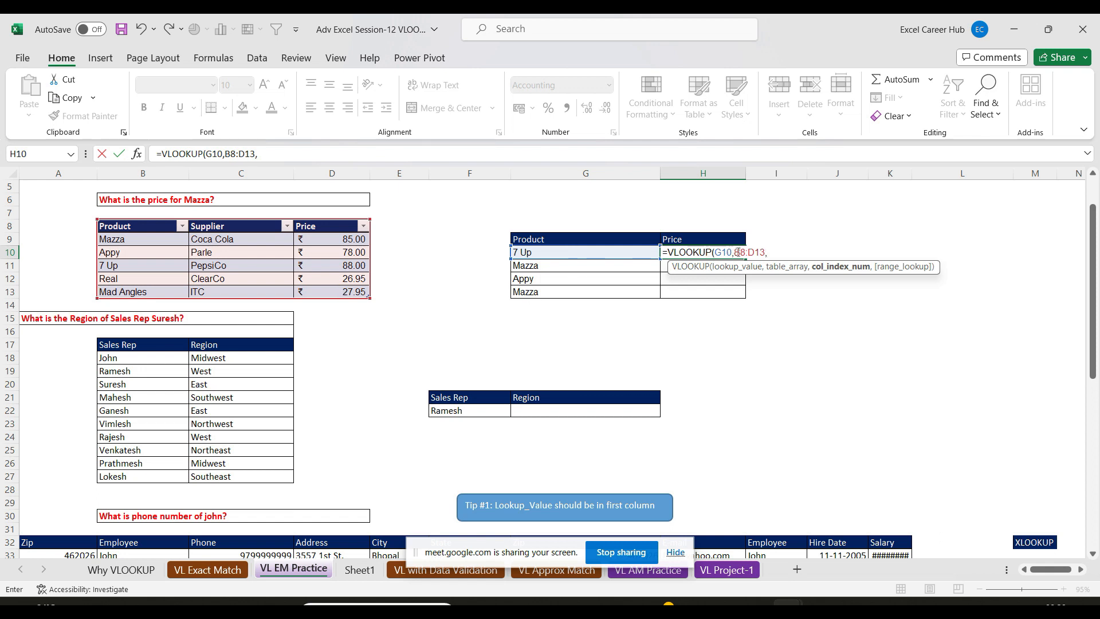
{"action": "left_click_drag", "start_coordinate": [735, 252], "coordinate": [761, 254]}
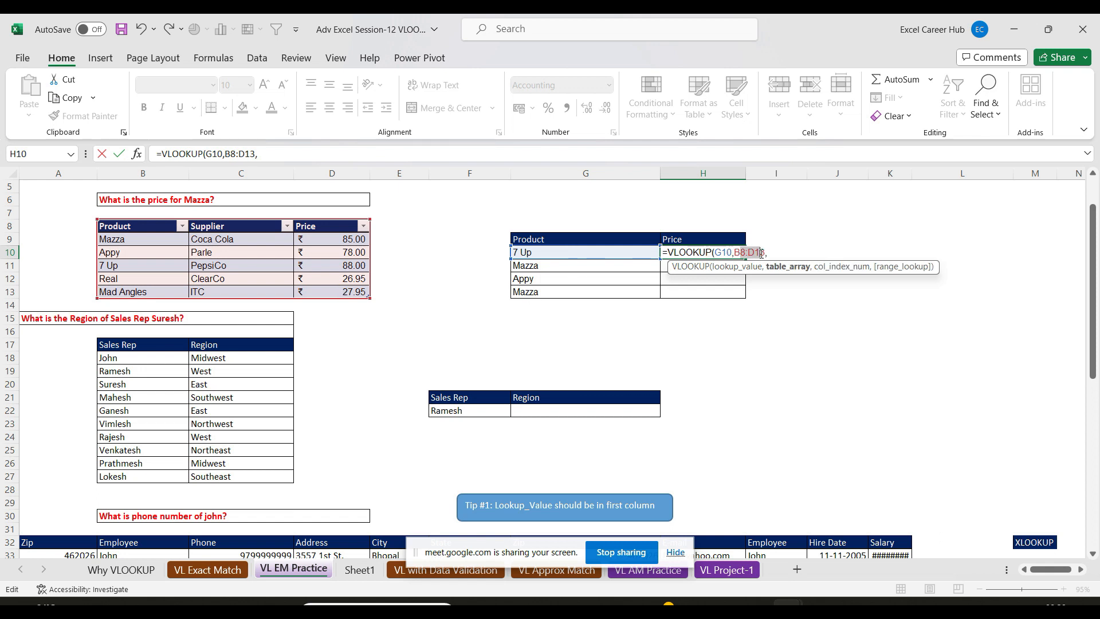
{"action": "key", "text": "F4"}
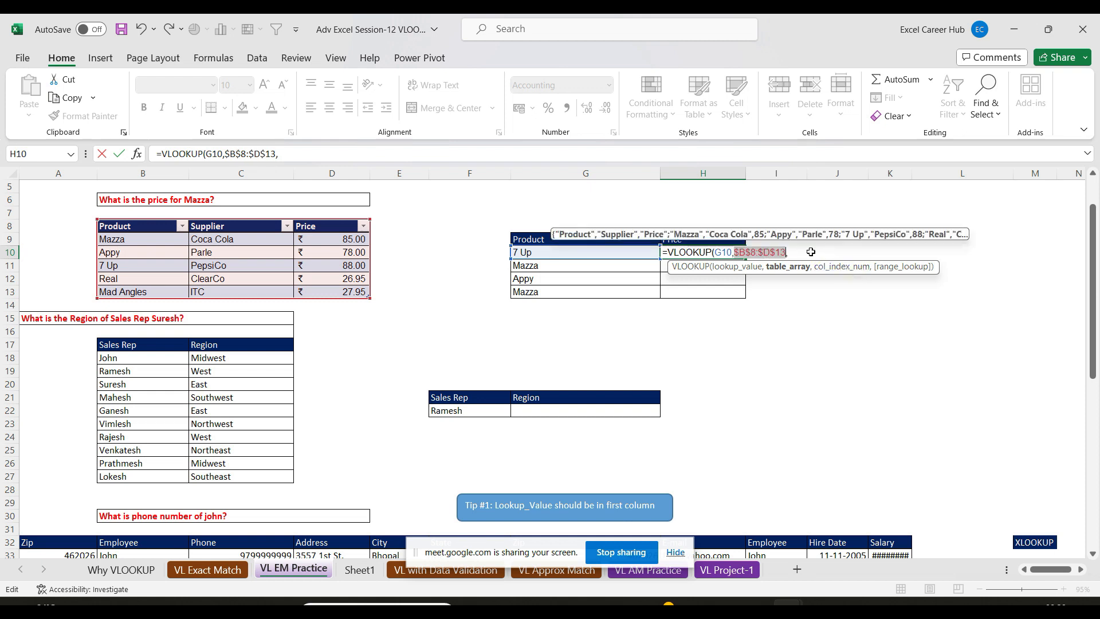
{"action": "left_click", "coordinate": [788, 252]}
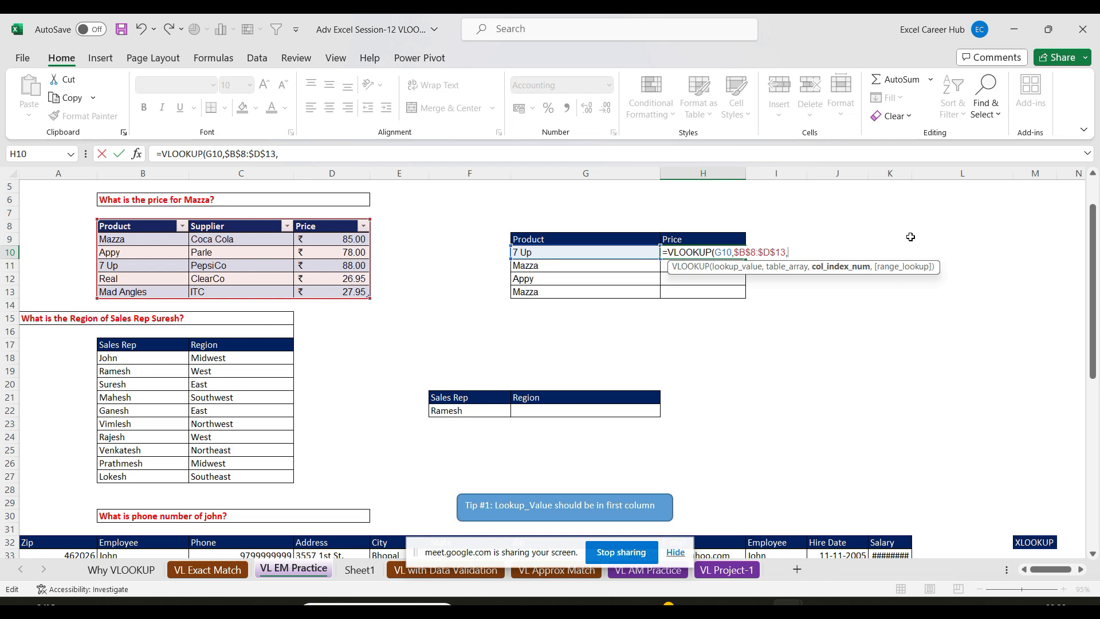
- Complete the H10 formula with column index 3 and range lookup 0, and fill it down to H13
{"action": "type", "text": "3,0"}
{"action": "key", "text": "Return"}
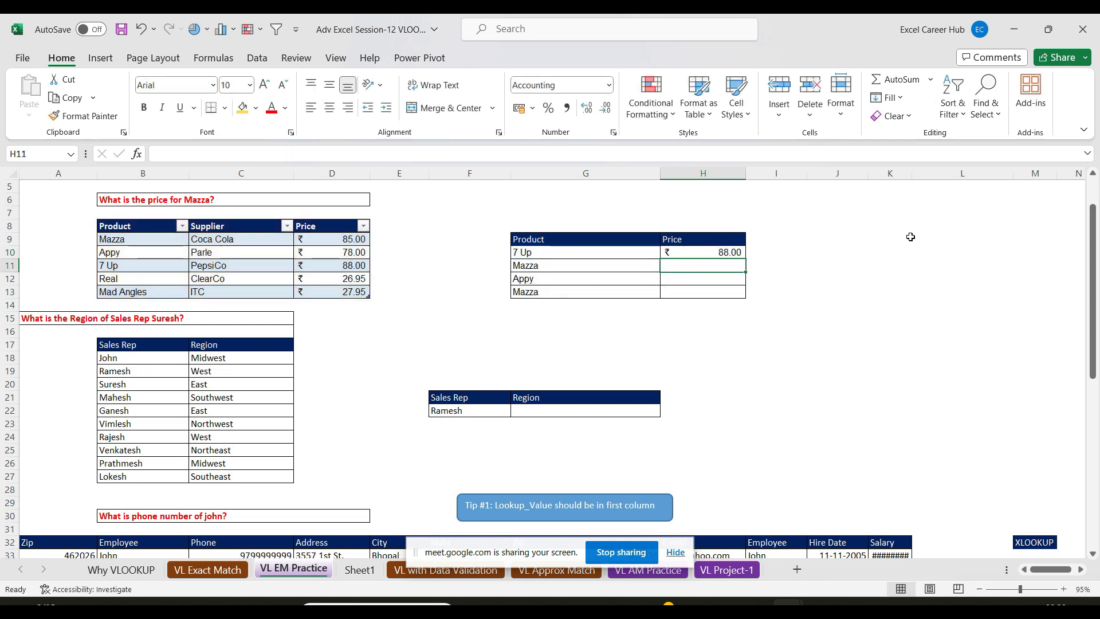
{"action": "left_click", "coordinate": [729, 252]}
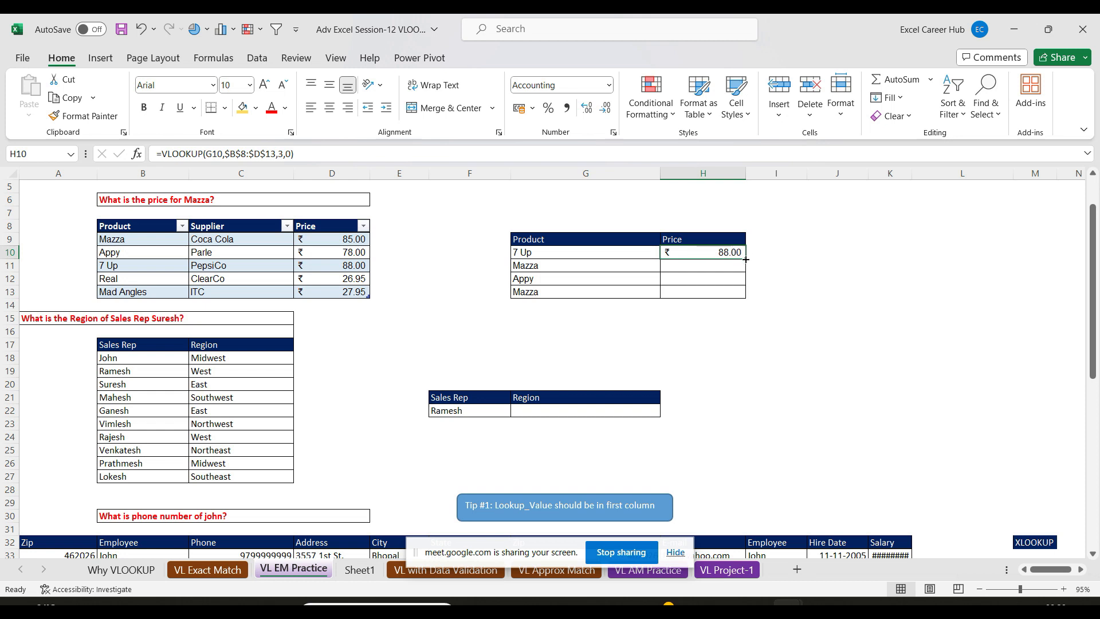
{"action": "double_click", "coordinate": [745, 260]}
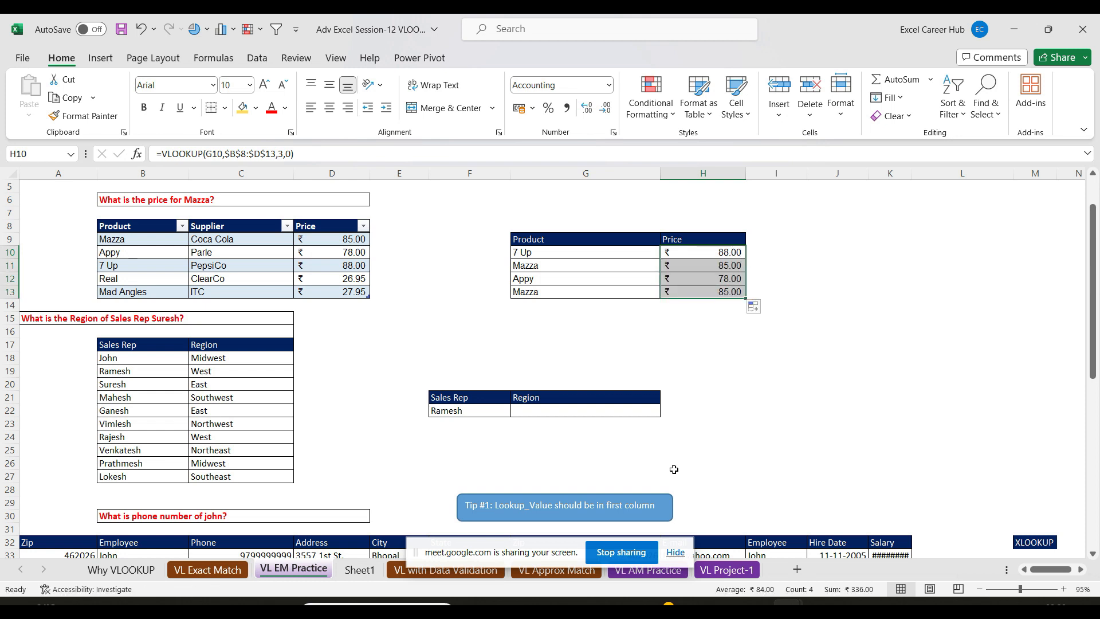
- Clear the Price results in H10:H13 of the product lookup table
{"action": "left_click", "coordinate": [566, 410]}
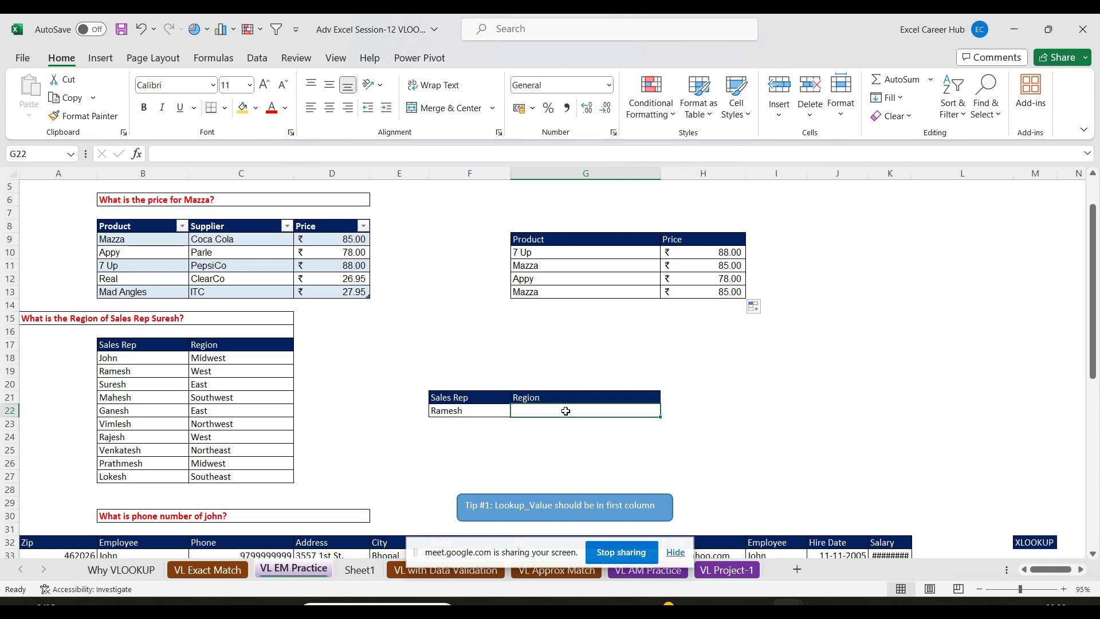
{"action": "left_click_drag", "start_coordinate": [723, 252], "coordinate": [714, 293]}
{"action": "key", "text": "Delete"}
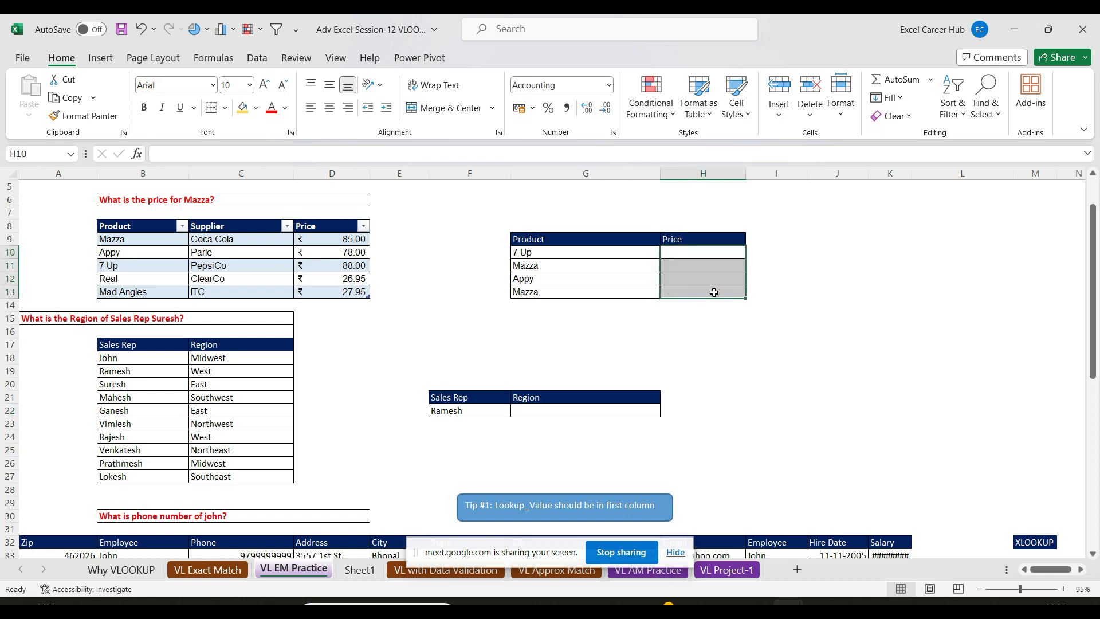
- Start a VLOOKUP in H10 using the Function Arguments dialog, with the product in G10 as the lookup value
{"action": "left_click", "coordinate": [709, 253]}
{"action": "type", "text": "=vl"}
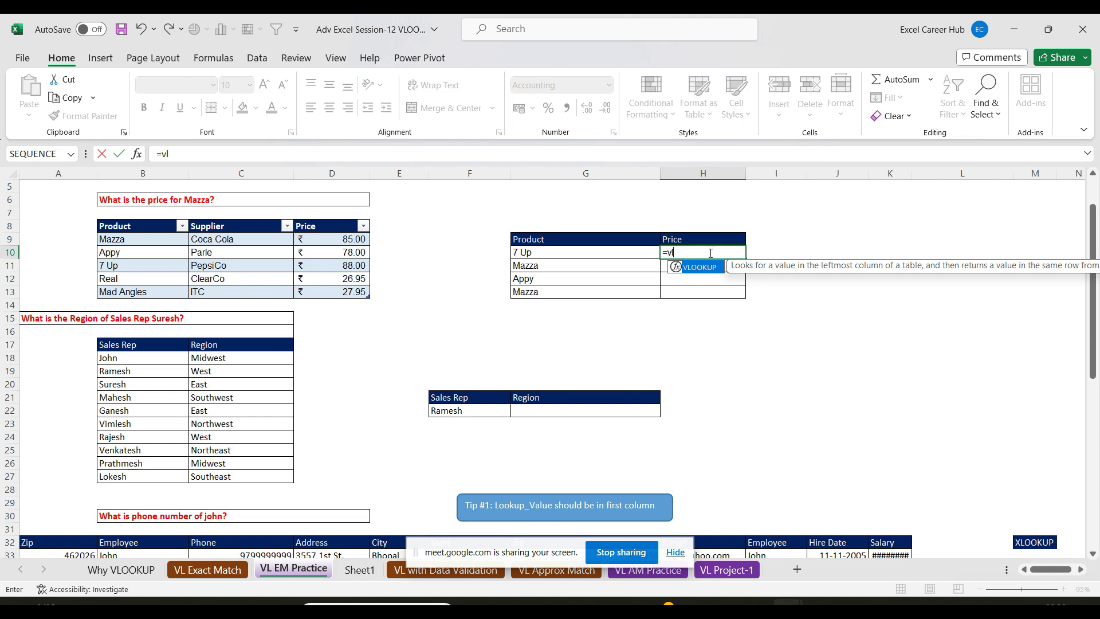
{"action": "key", "text": "Tab"}
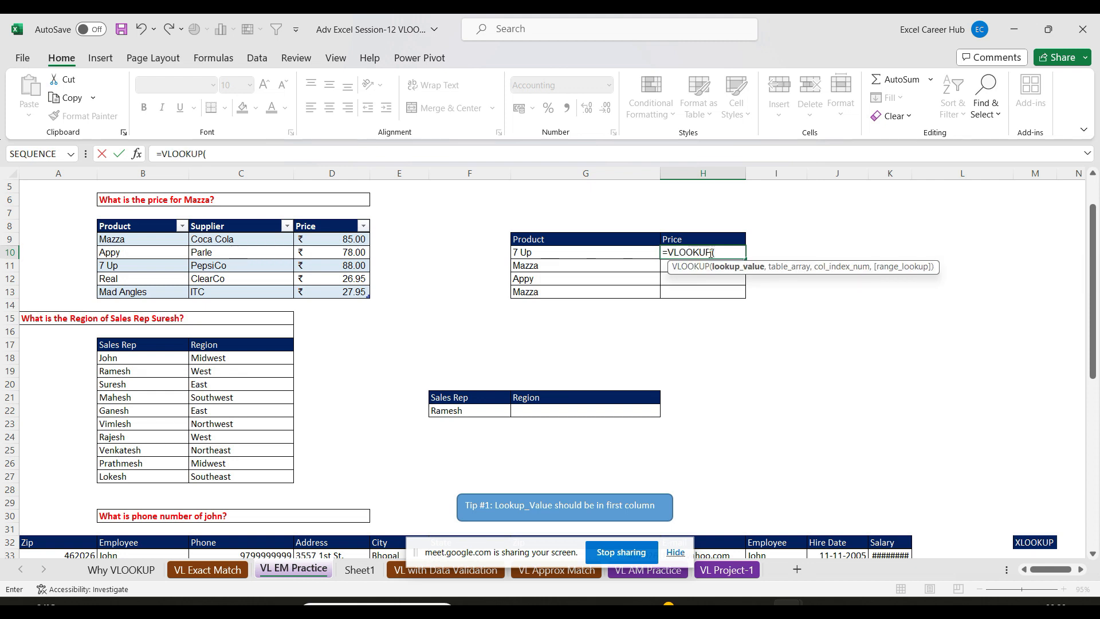
{"action": "left_click", "coordinate": [138, 154]}
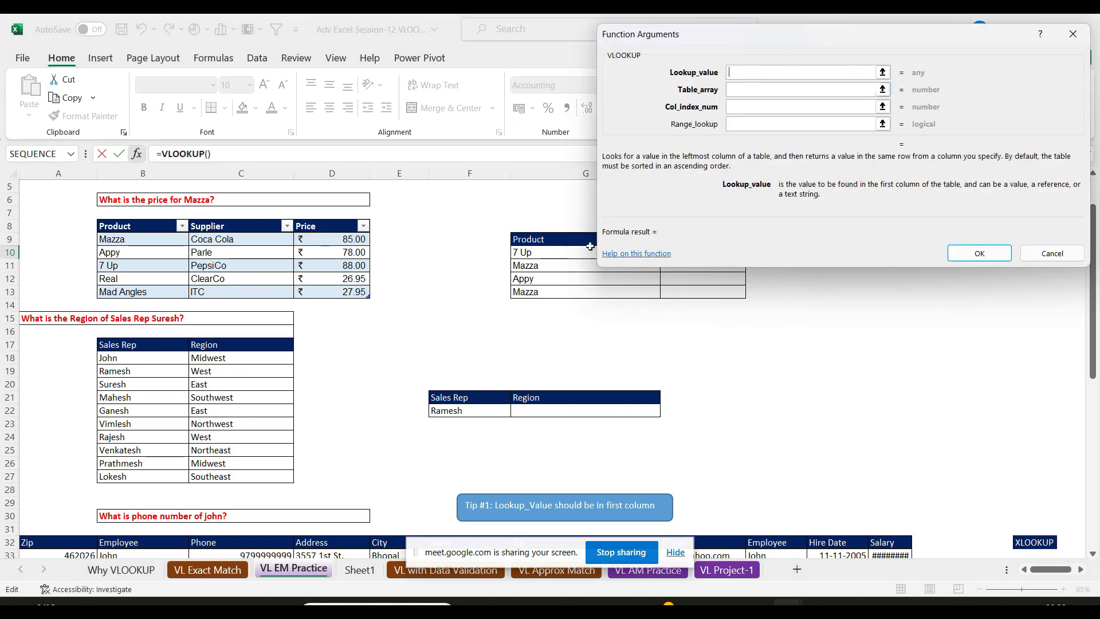
{"action": "left_click", "coordinate": [548, 254]}
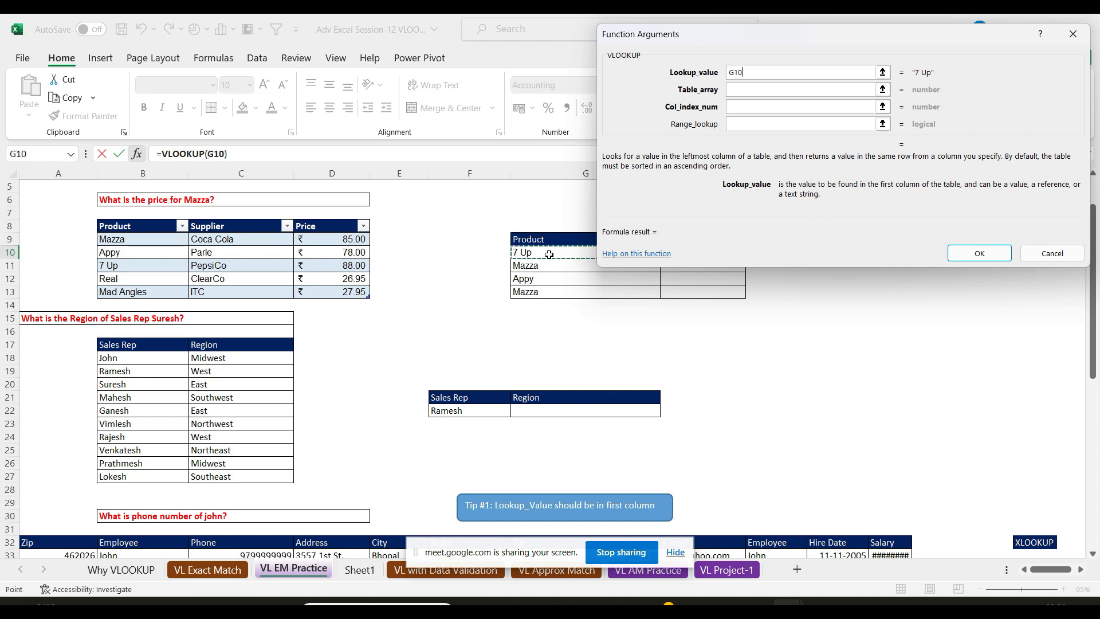
- Set the table array to the product table including its headers, locked as $B$8:$D$13
{"action": "left_click", "coordinate": [753, 91]}
{"action": "left_click_drag", "start_coordinate": [177, 226], "coordinate": [345, 294]}
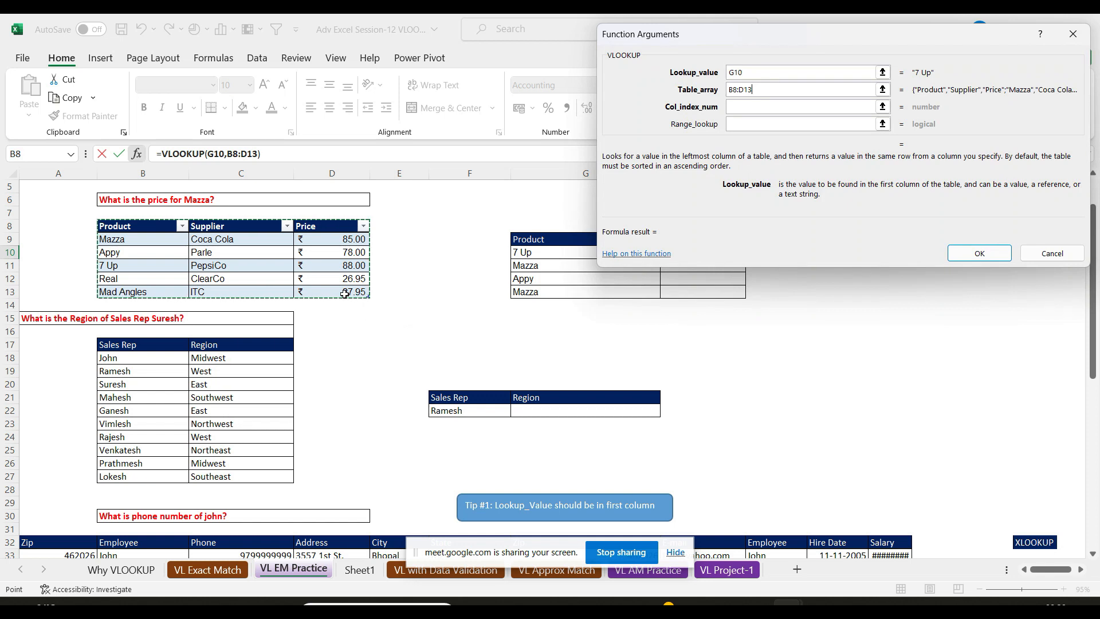
{"action": "key", "text": "F4"}
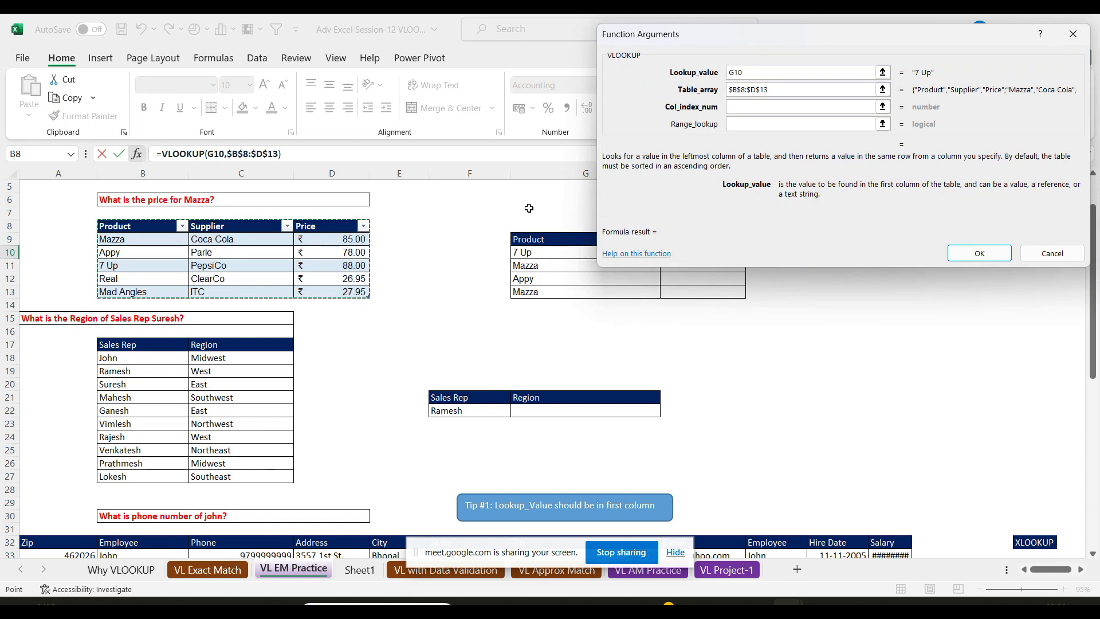
- Set the column index to 3 and range lookup to 0, then fill the H10 formula down to H13
{"action": "left_click", "coordinate": [750, 107]}
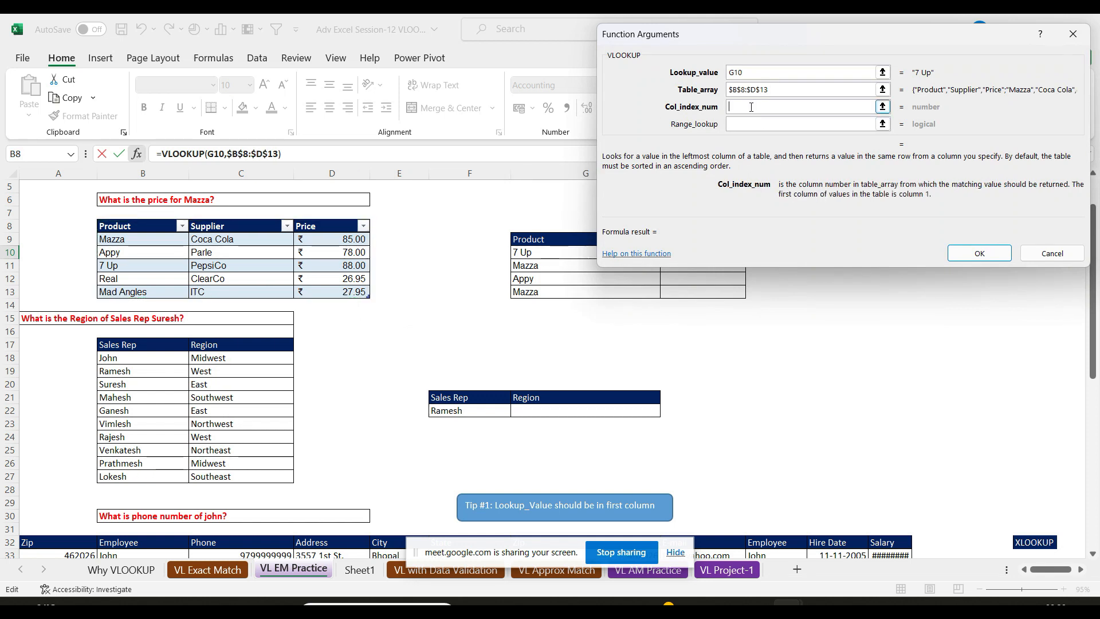
{"action": "type", "text": "3"}
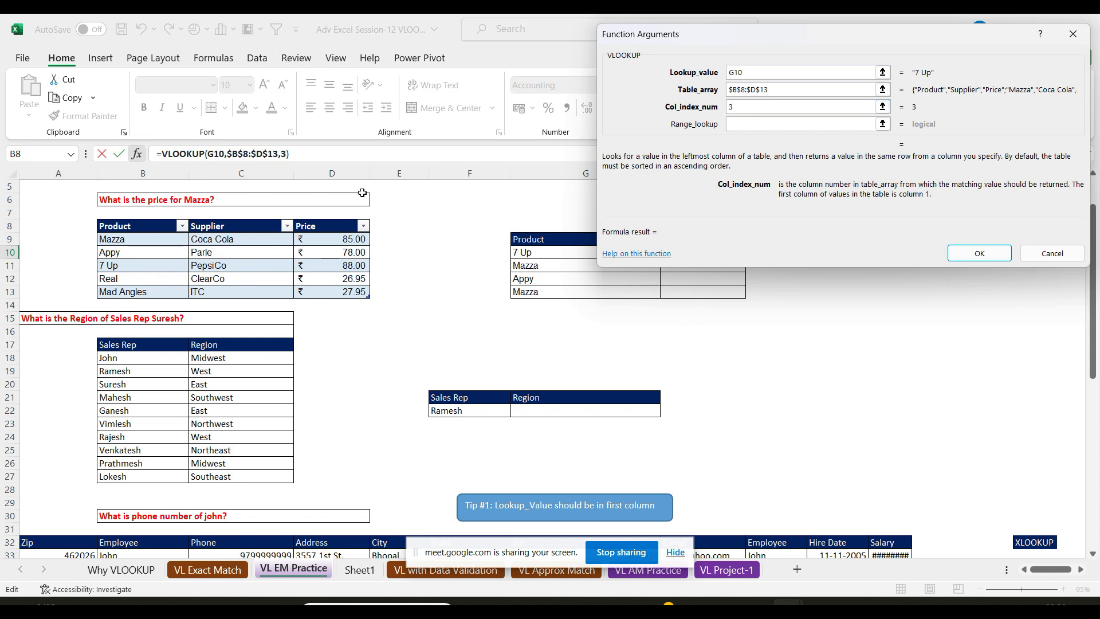
{"action": "left_click", "coordinate": [801, 123]}
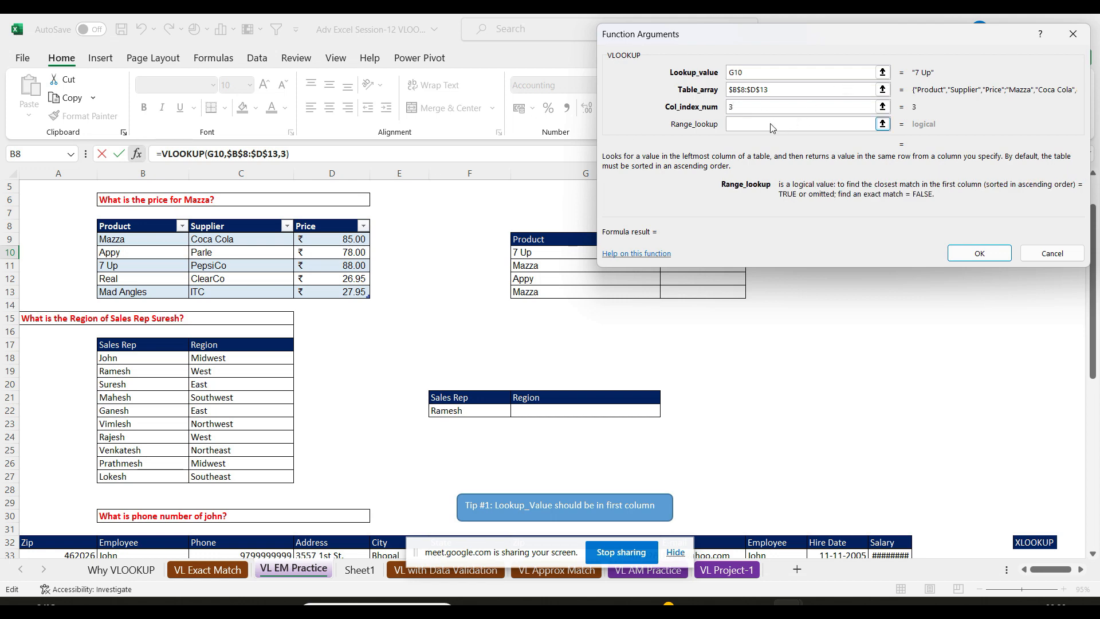
{"action": "type", "text": "0"}
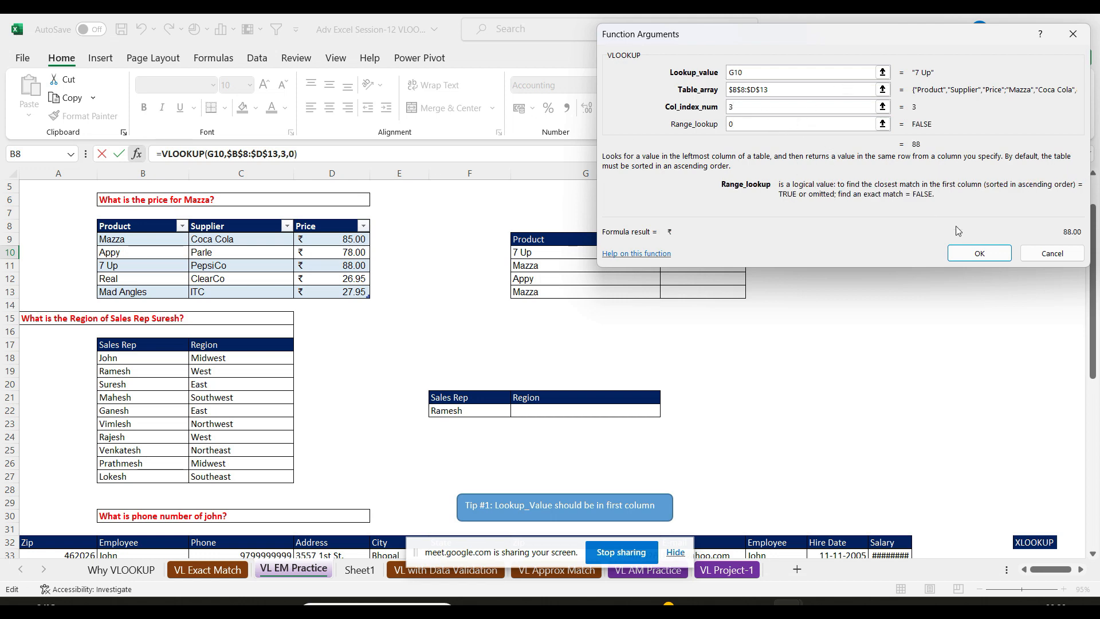
{"action": "left_click", "coordinate": [978, 253]}
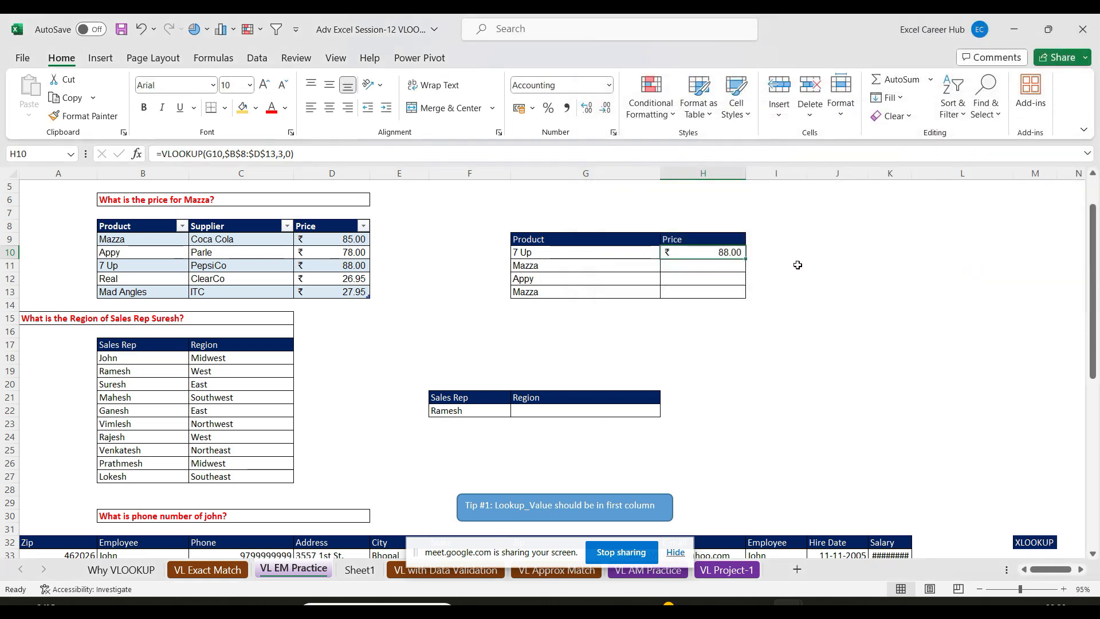
{"action": "double_click", "coordinate": [744, 257]}
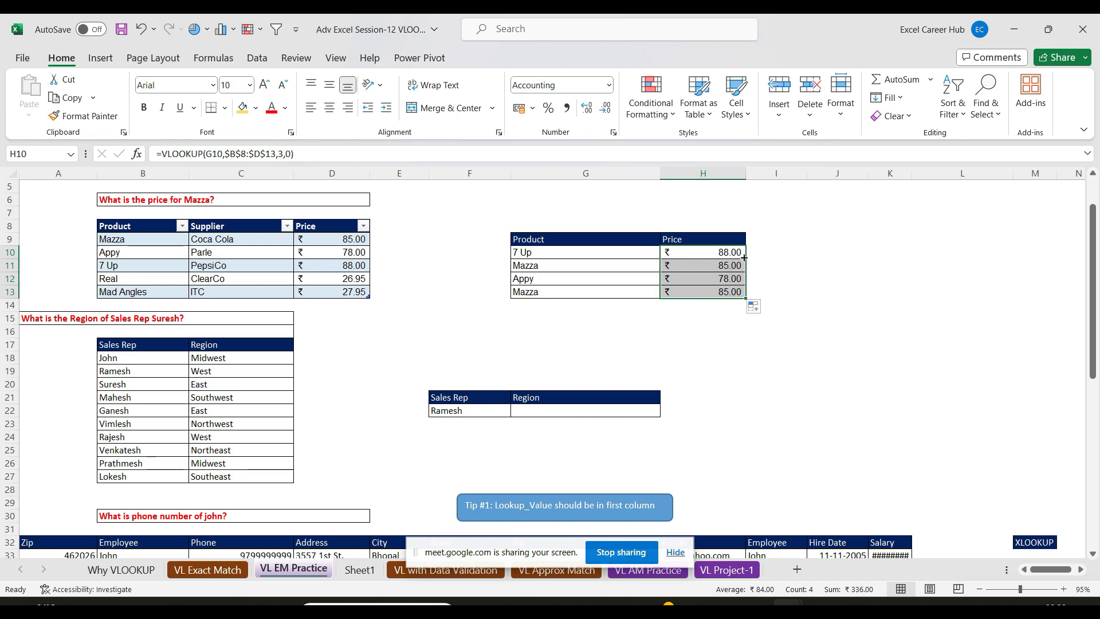
- On the VL Exact Match sheet, clear the English marks in L6:L13
{"action": "mouse_move", "coordinate": [599, 603]}
{"action": "left_click", "coordinate": [842, 373]}
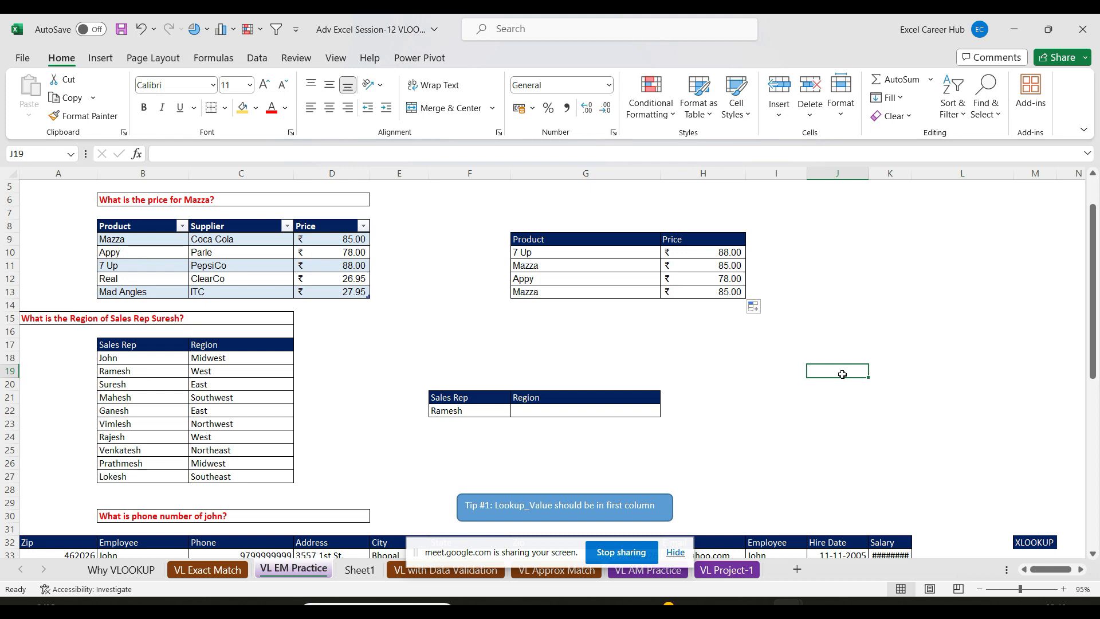
{"action": "left_click_drag", "start_coordinate": [718, 251], "coordinate": [717, 294]}
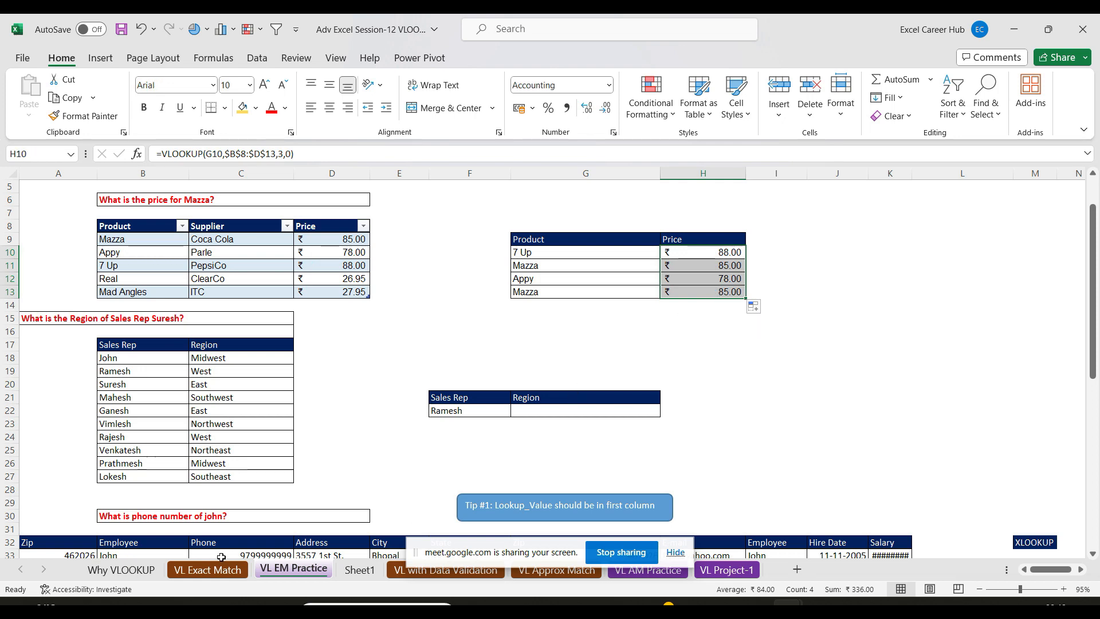
{"action": "left_click", "coordinate": [201, 569]}
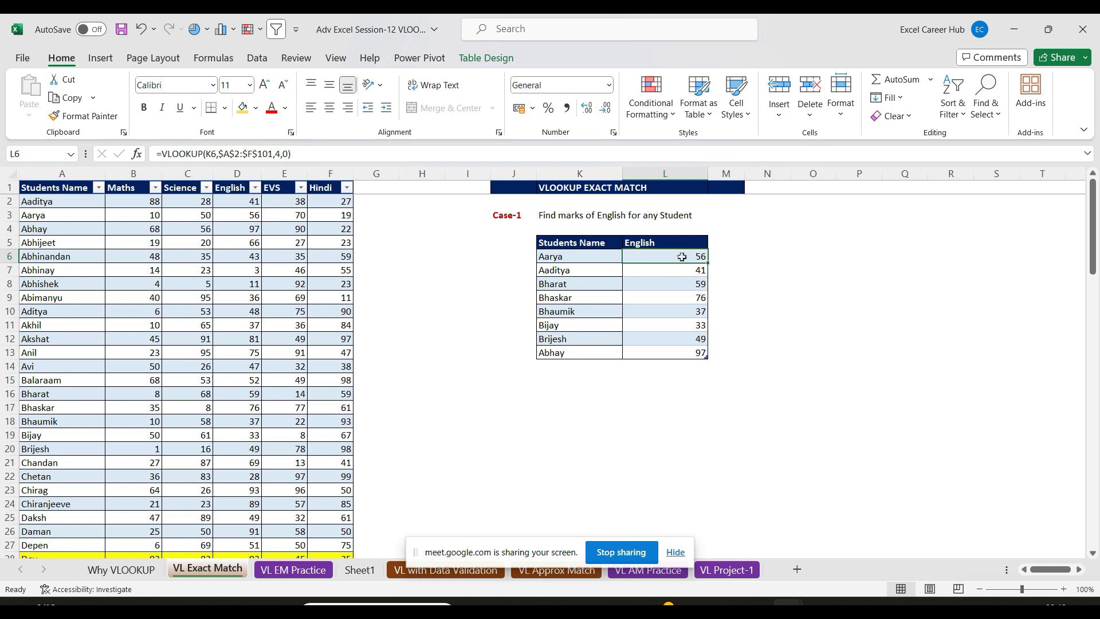
{"action": "left_click_drag", "start_coordinate": [681, 257], "coordinate": [678, 354]}
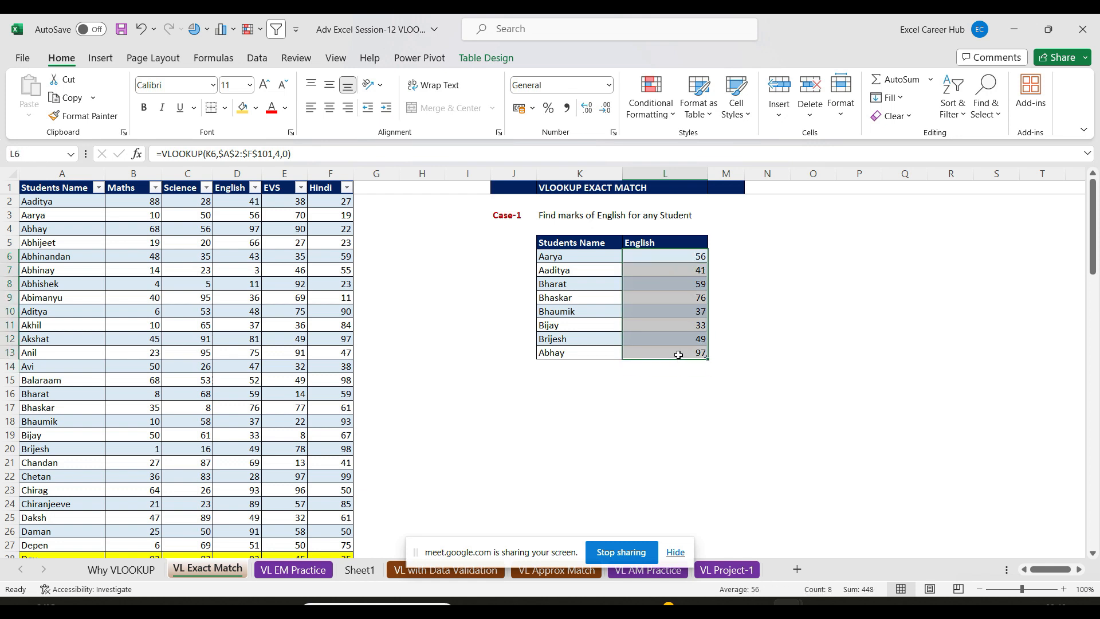
{"action": "key", "text": "Delete"}
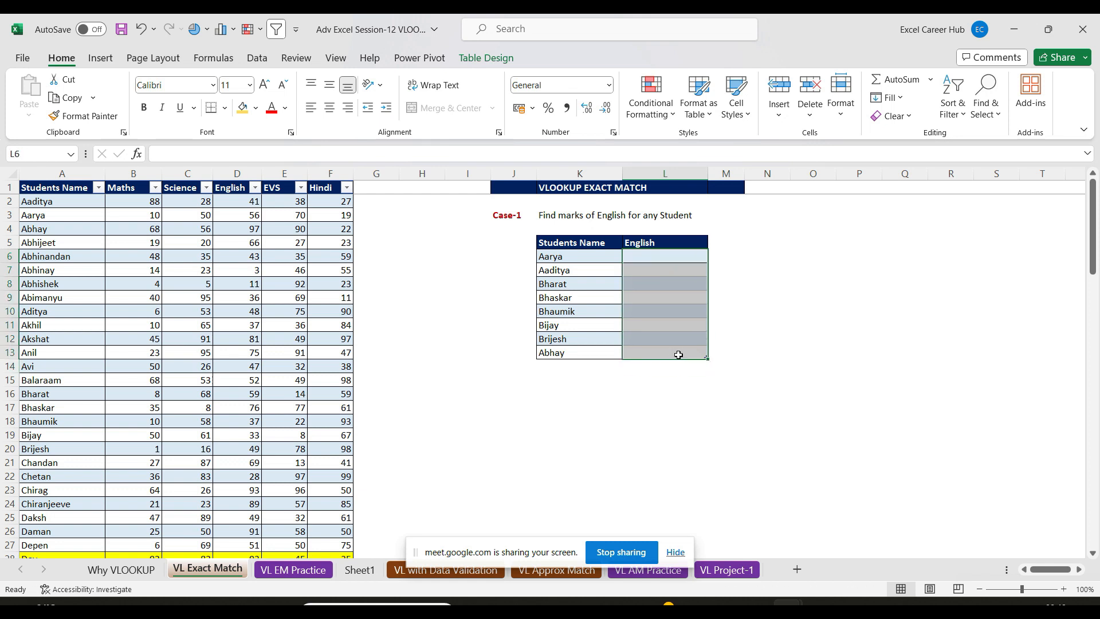
- Start a VLOOKUP formula directly in L6, with the student name in K6 as the lookup value
{"action": "left_click", "coordinate": [654, 261]}
{"action": "type", "text": "=vl"}
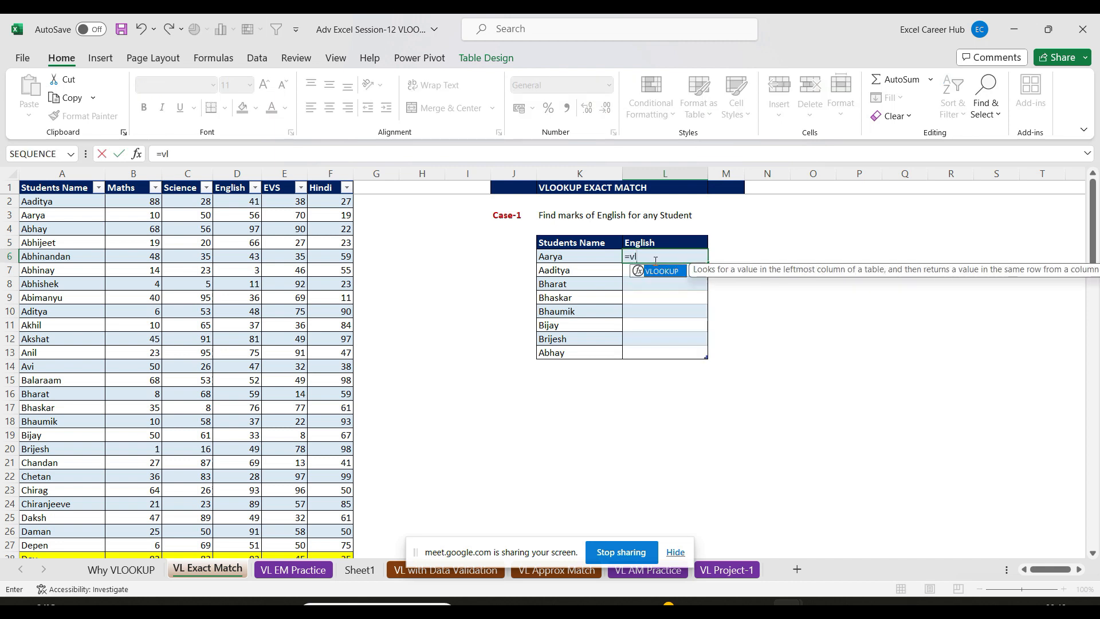
{"action": "key", "text": "Tab"}
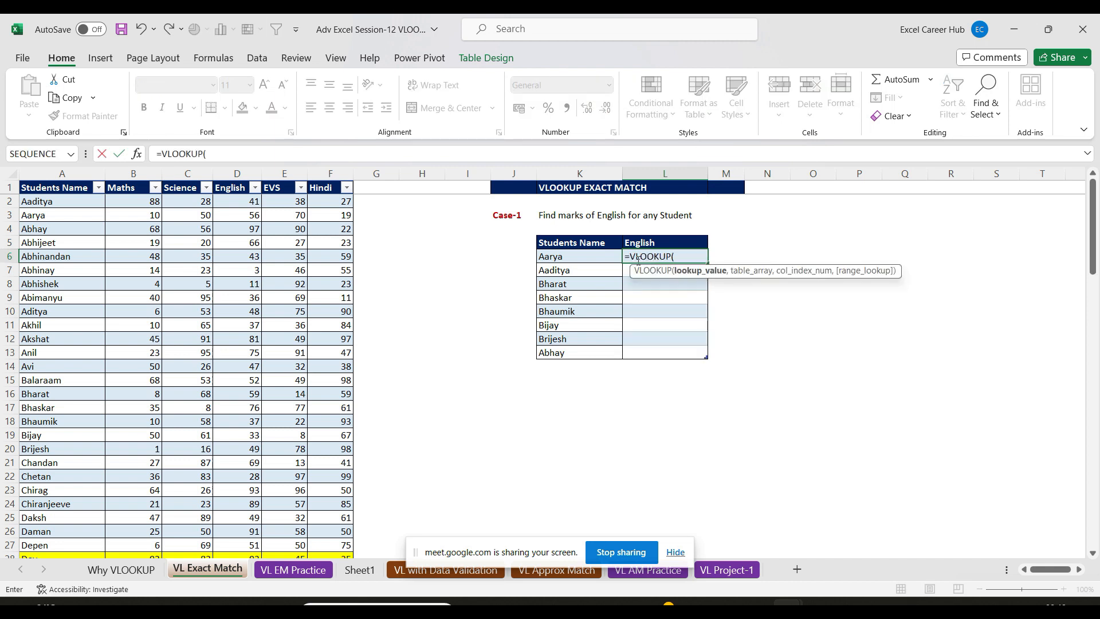
{"action": "left_click", "coordinate": [579, 256]}
{"action": "type", "text": ","}
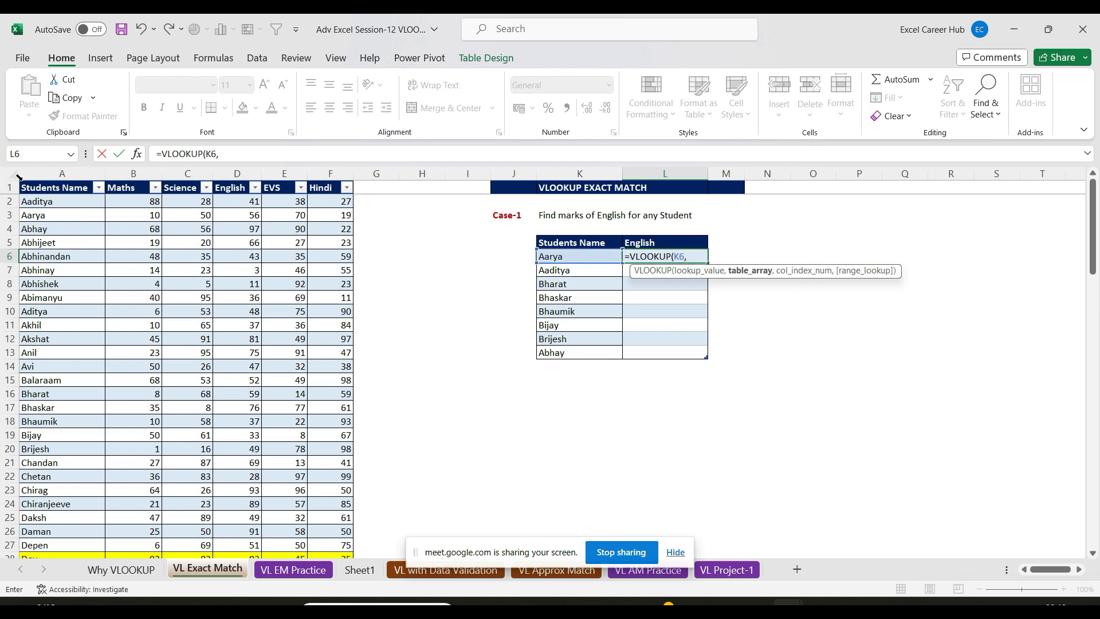
- Complete the L6 formula with the locked table array $A$2:$F$101, column index 4 and range lookup 0
{"action": "left_click", "coordinate": [17, 177]}
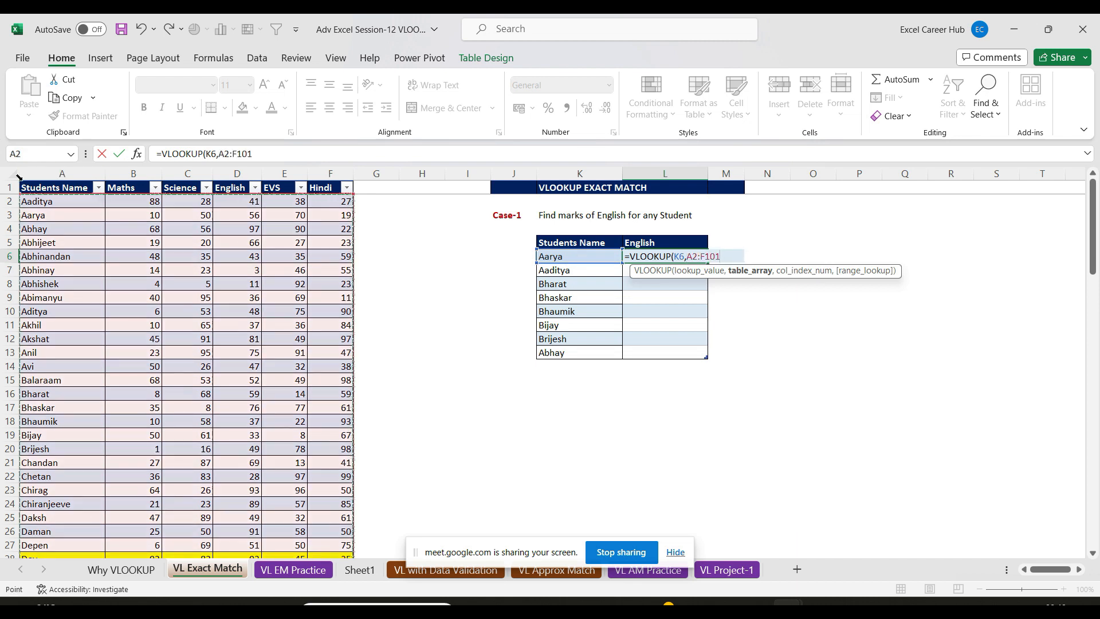
{"action": "key", "text": "F4"}
{"action": "type", "text": ","}
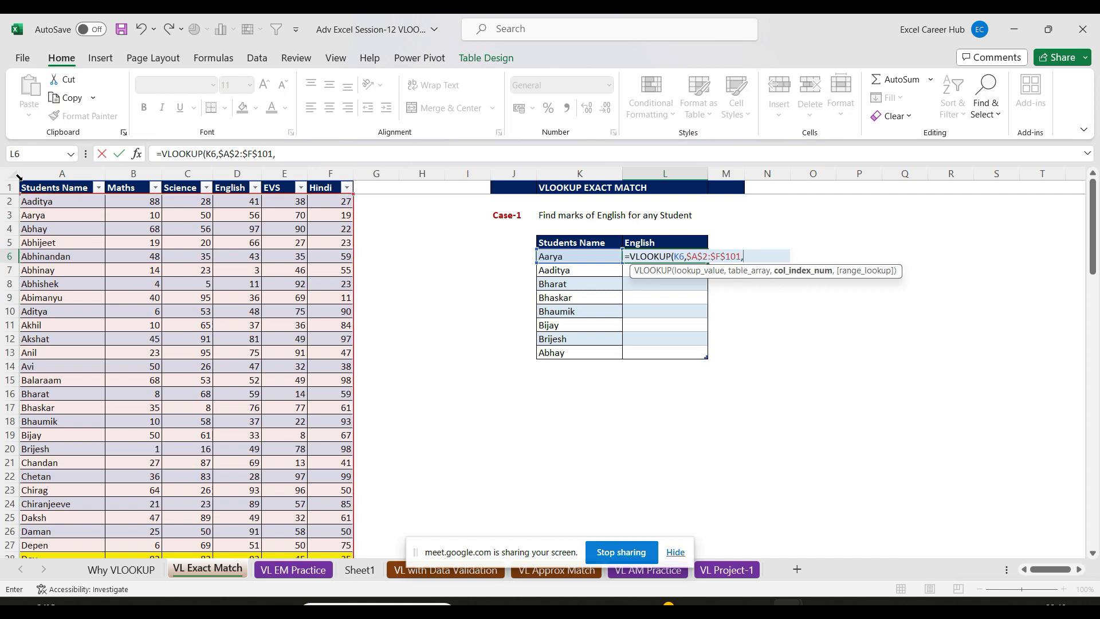
{"action": "type", "text": "4,0"}
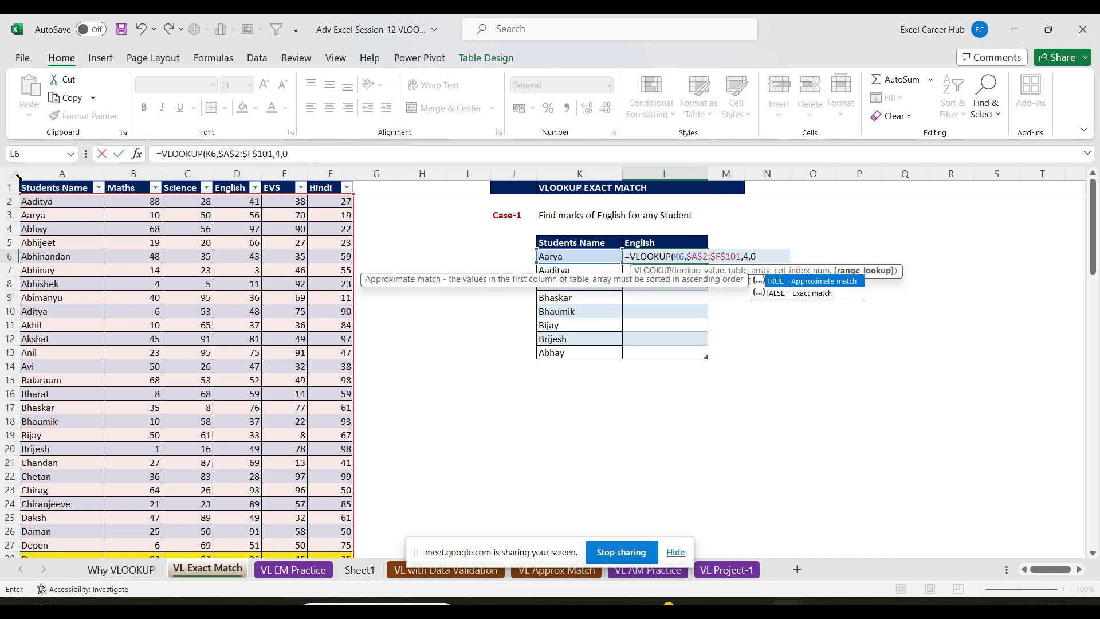
{"action": "type", "text": ")"}
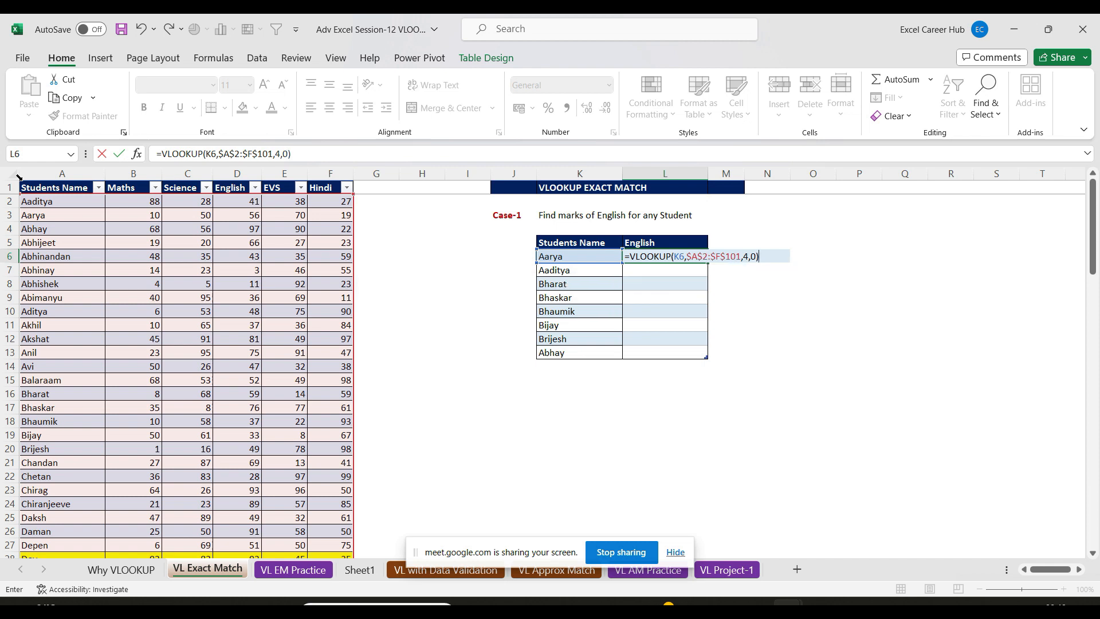
{"action": "key", "text": "Return"}
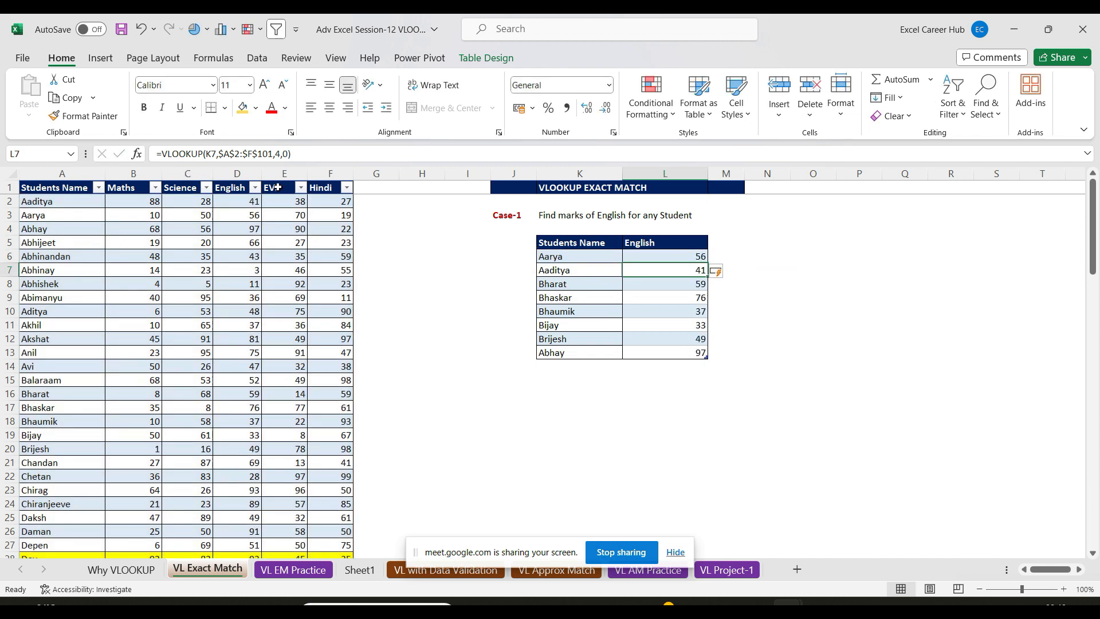
{"action": "left_click", "coordinate": [680, 255]}
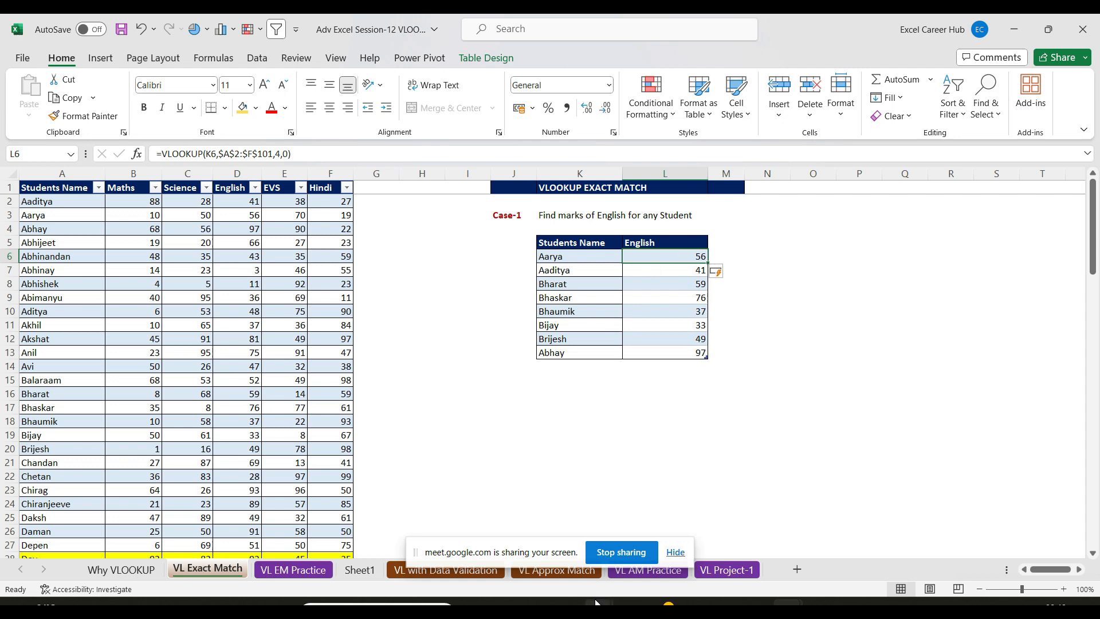
- Switch to Google Meet, admit the participant waiting to join the call, and return to Excel
{"action": "mouse_move", "coordinate": [603, 603]}
{"action": "left_click", "coordinate": [538, 528]}
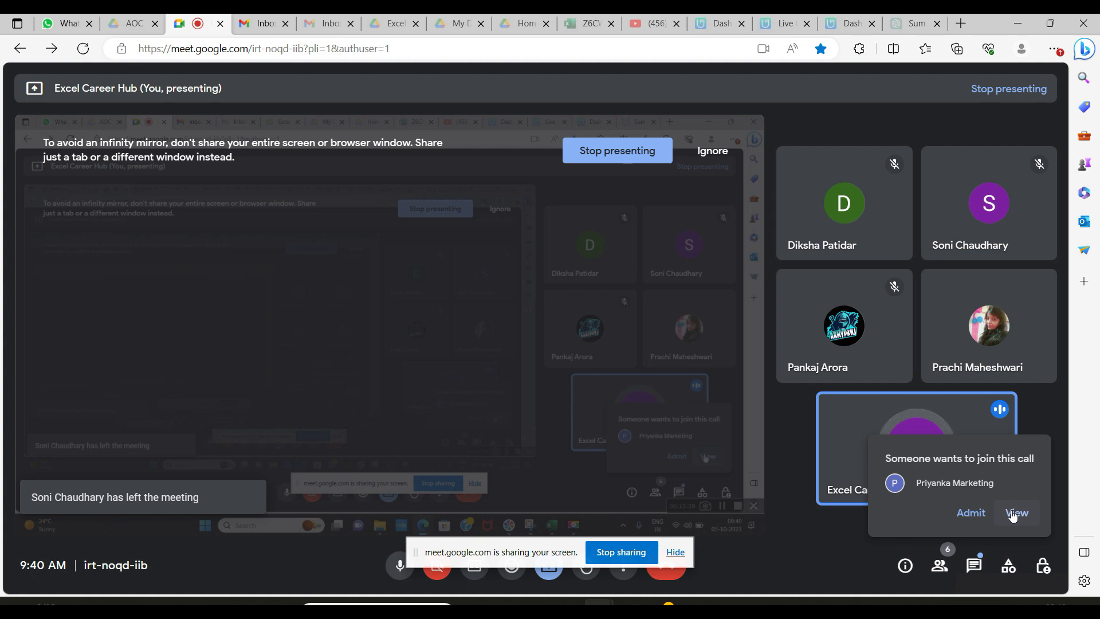
{"action": "left_click", "coordinate": [972, 513]}
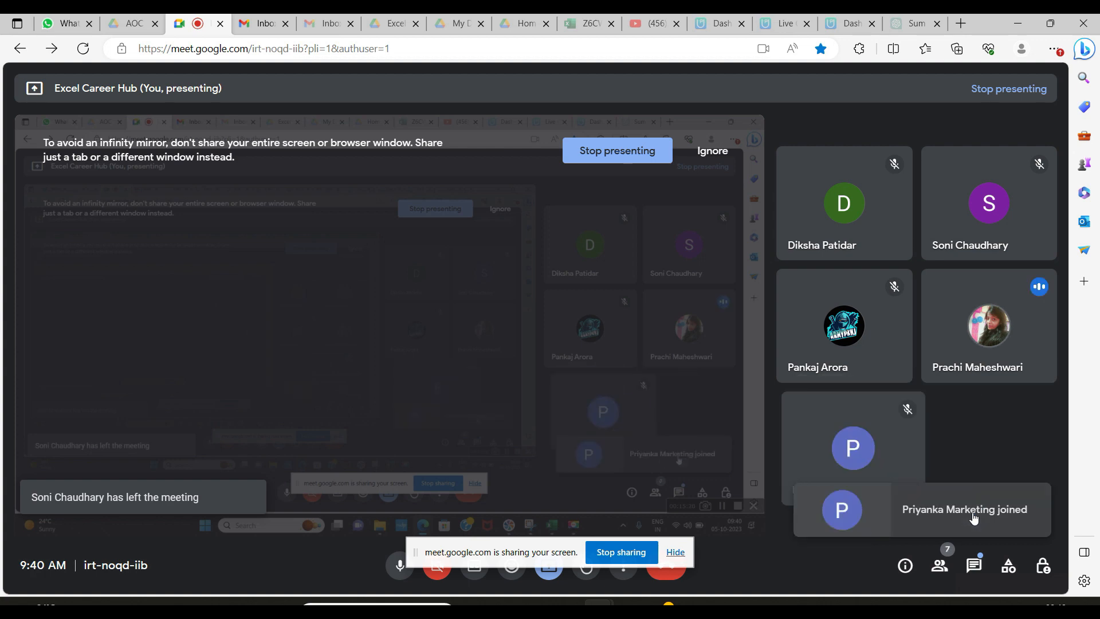
{"action": "left_click", "coordinate": [1018, 23]}
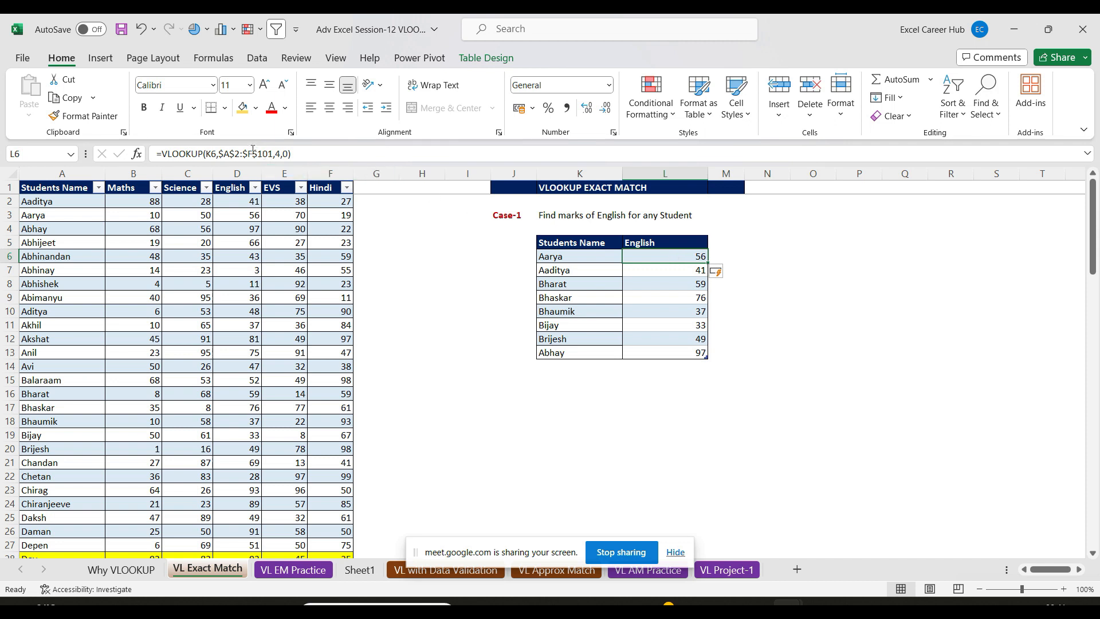
- Remove the absolute locks from the table array in the L6 formula so it reads A2:F101, and apply the change
{"action": "left_click_drag", "start_coordinate": [258, 152], "coordinate": [224, 153]}
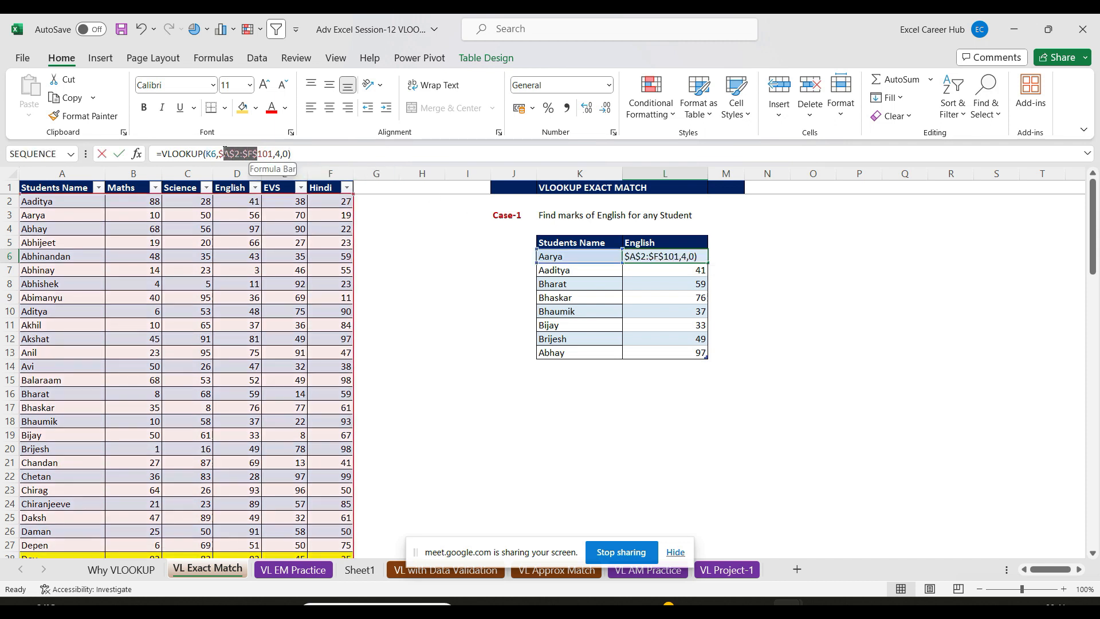
{"action": "key", "text": "F4"}
{"action": "key", "text": "F4"}
{"action": "key", "text": "F4"}
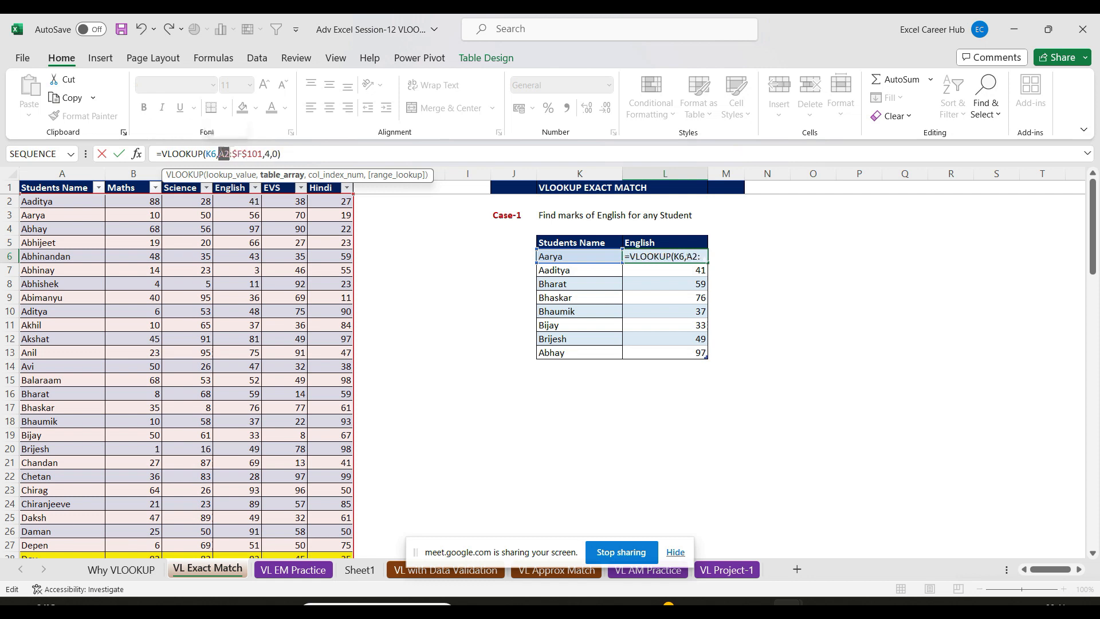
{"action": "left_click", "coordinate": [248, 153]}
{"action": "key", "text": "F4"}
{"action": "key", "text": "F4"}
{"action": "key", "text": "F4"}
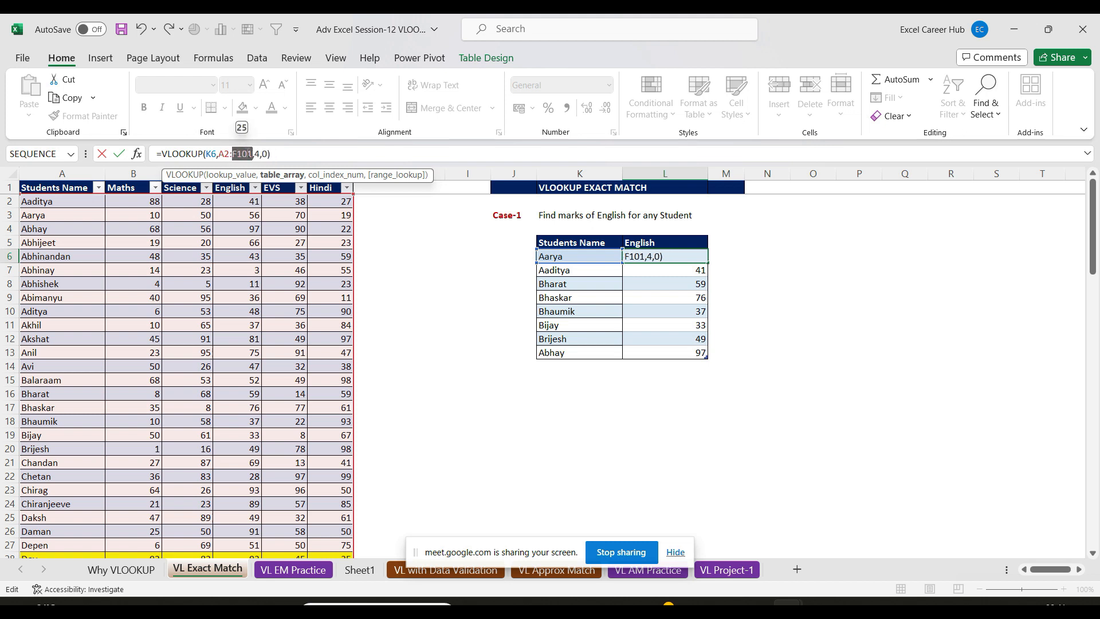
{"action": "key", "text": "Return"}
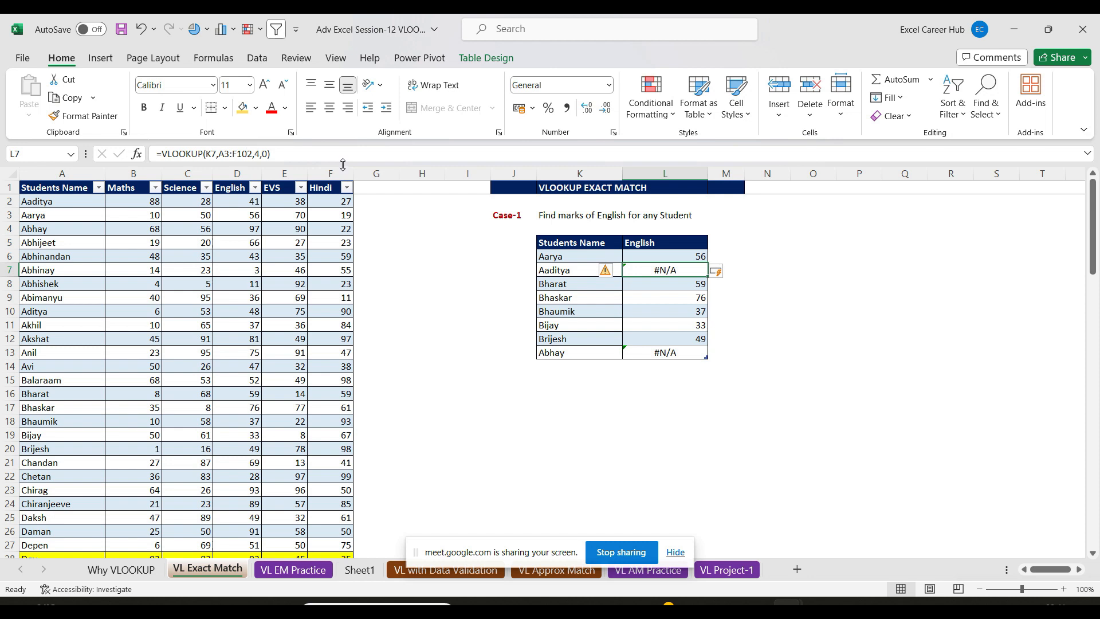
- Examine how the unlocked table array shifts in the formulas of L7, L8, L10 and L13, leaving each formula unedited
{"action": "double_click", "coordinate": [676, 270]}
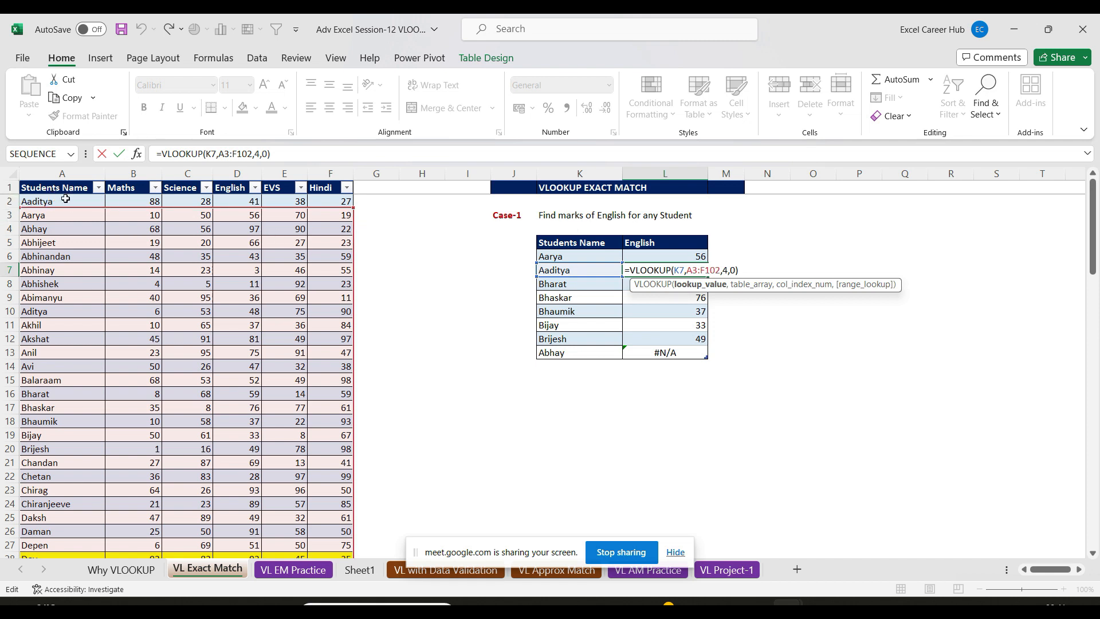
{"action": "key", "text": "Return"}
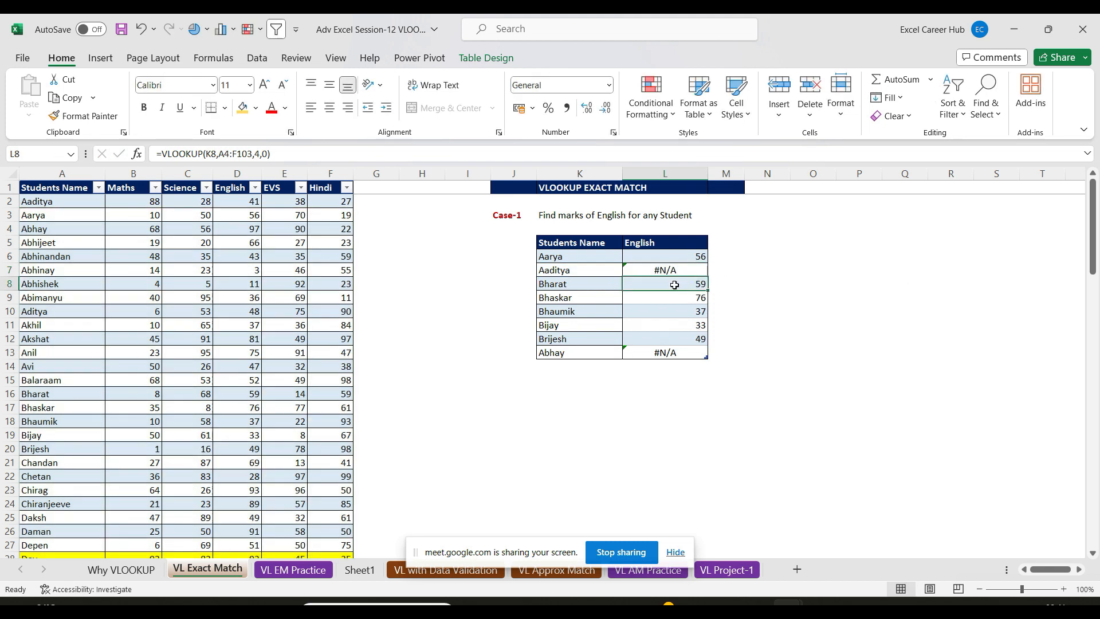
{"action": "double_click", "coordinate": [675, 285]}
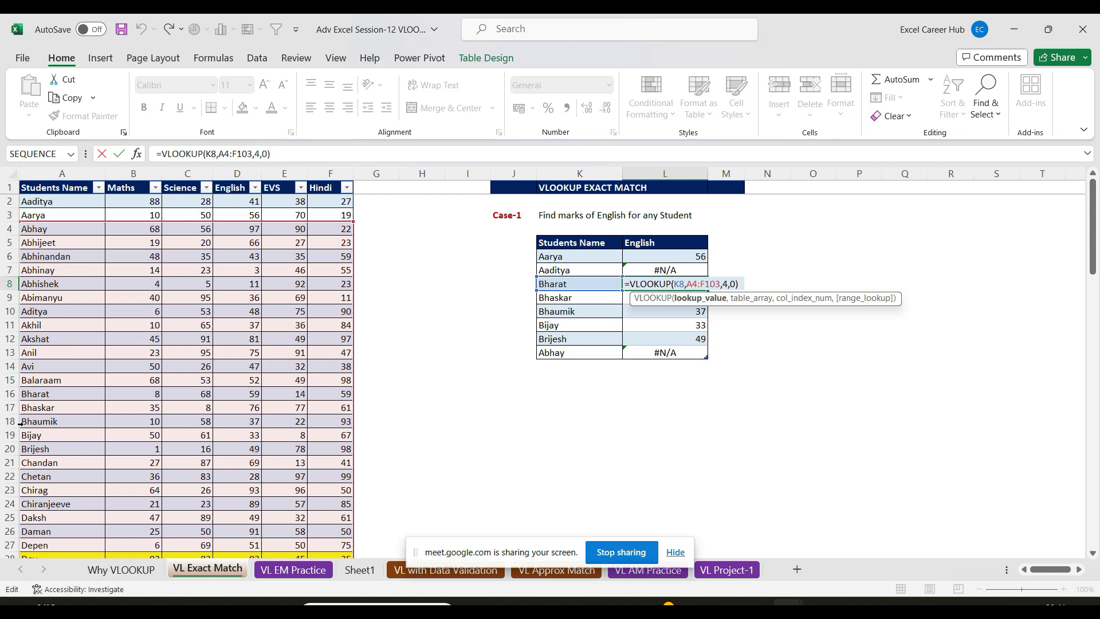
{"action": "key", "text": "Return"}
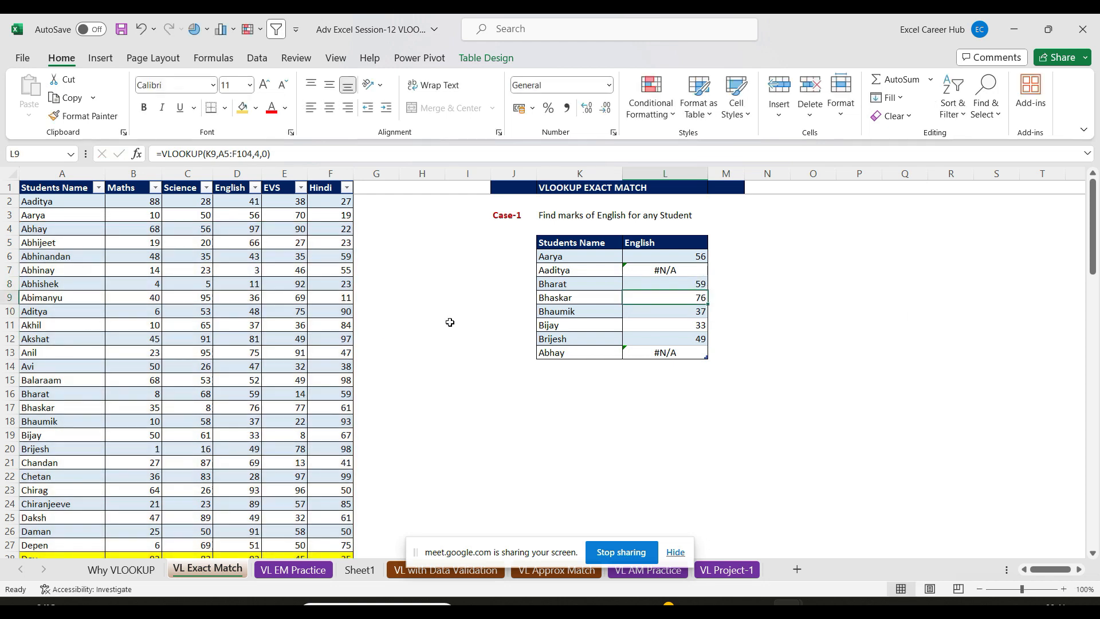
{"action": "double_click", "coordinate": [691, 312]}
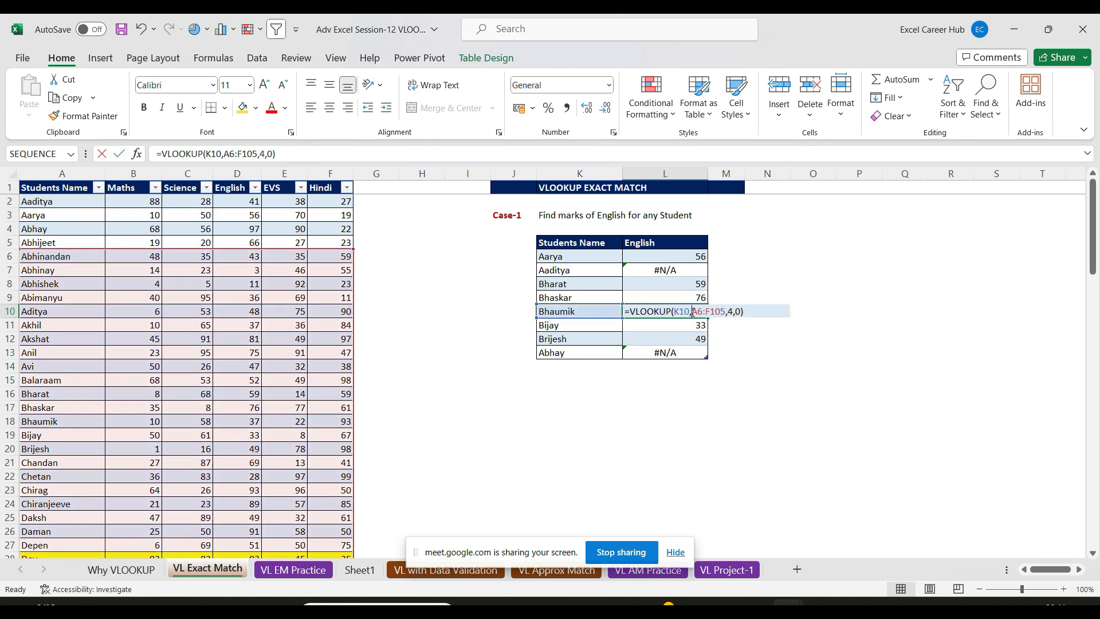
{"action": "key", "text": "Return"}
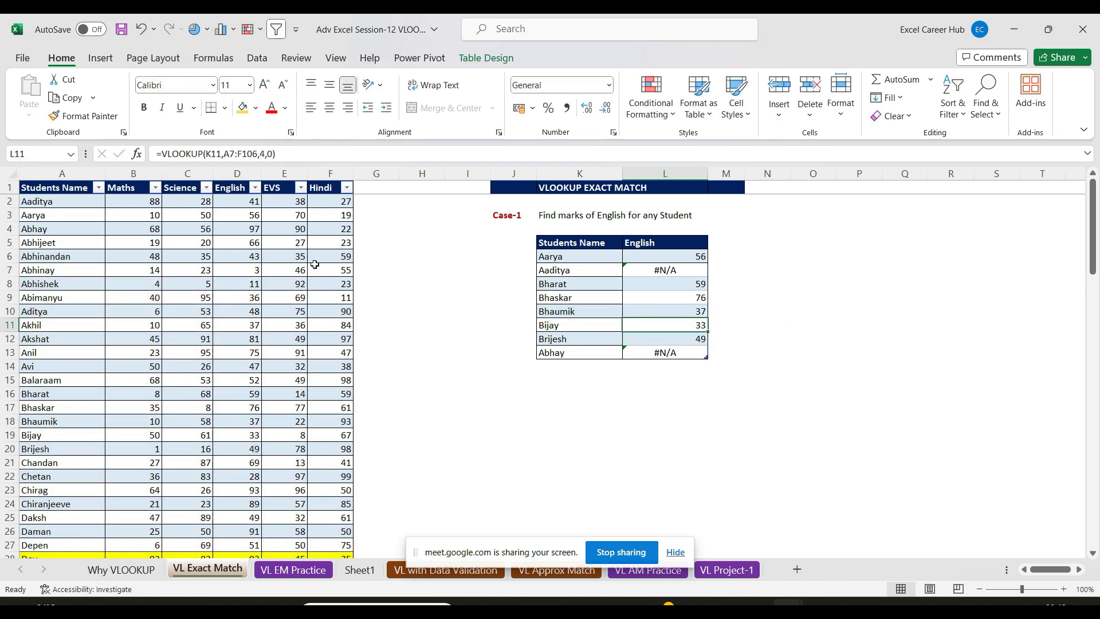
{"action": "left_click", "coordinate": [670, 353]}
{"action": "double_click", "coordinate": [670, 353]}
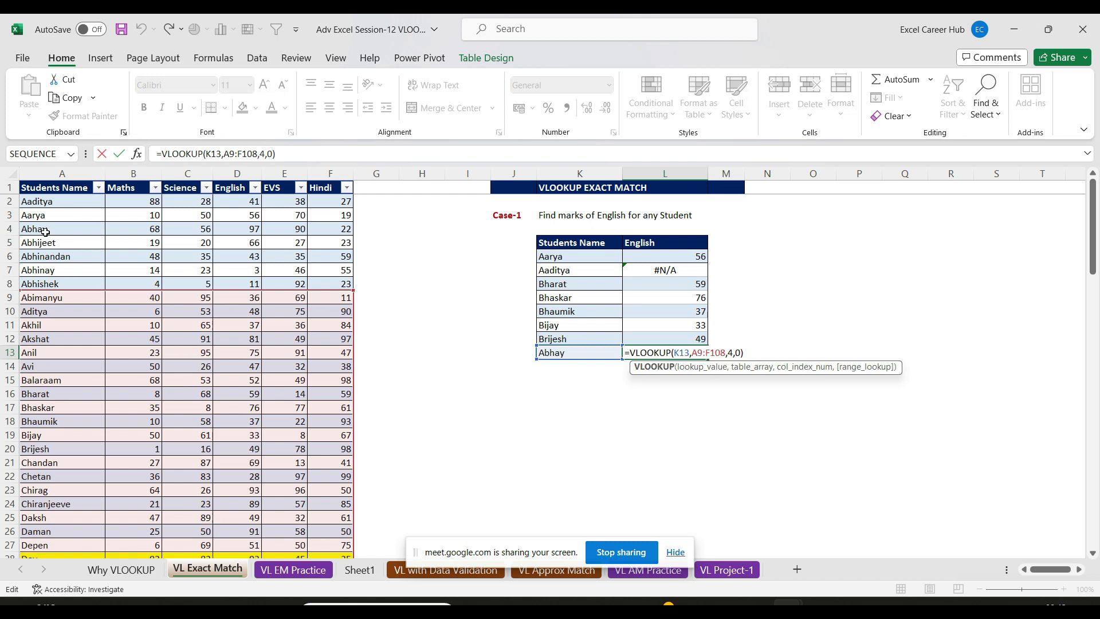
{"action": "key", "text": "Escape"}
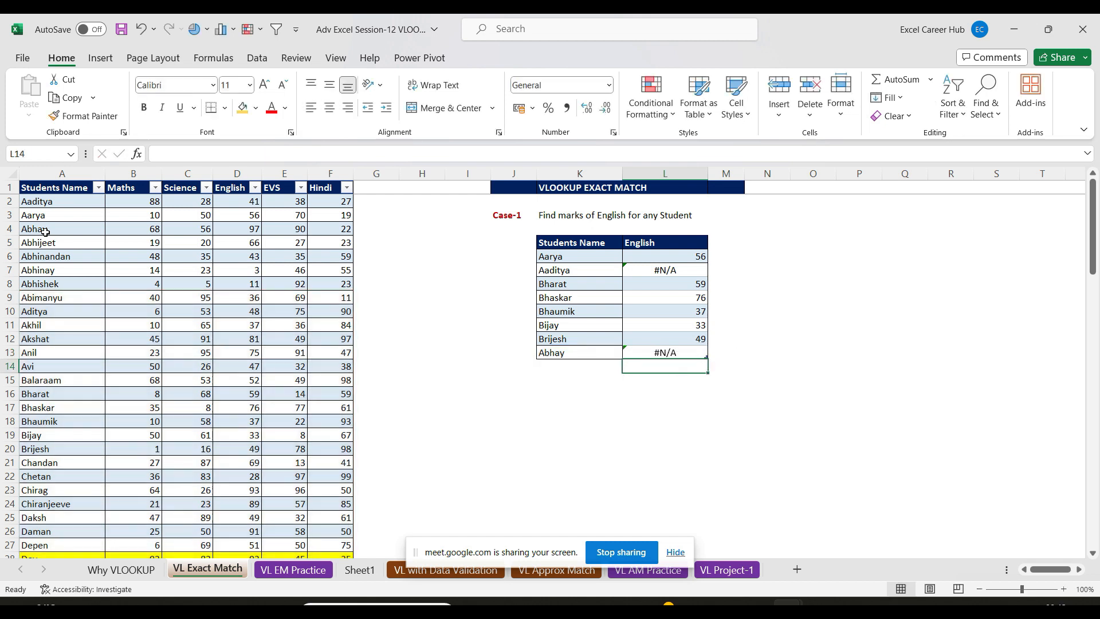
- Examine the unlocked table array reference within the VLOOKUP formula in L6
{"action": "left_click", "coordinate": [679, 256]}
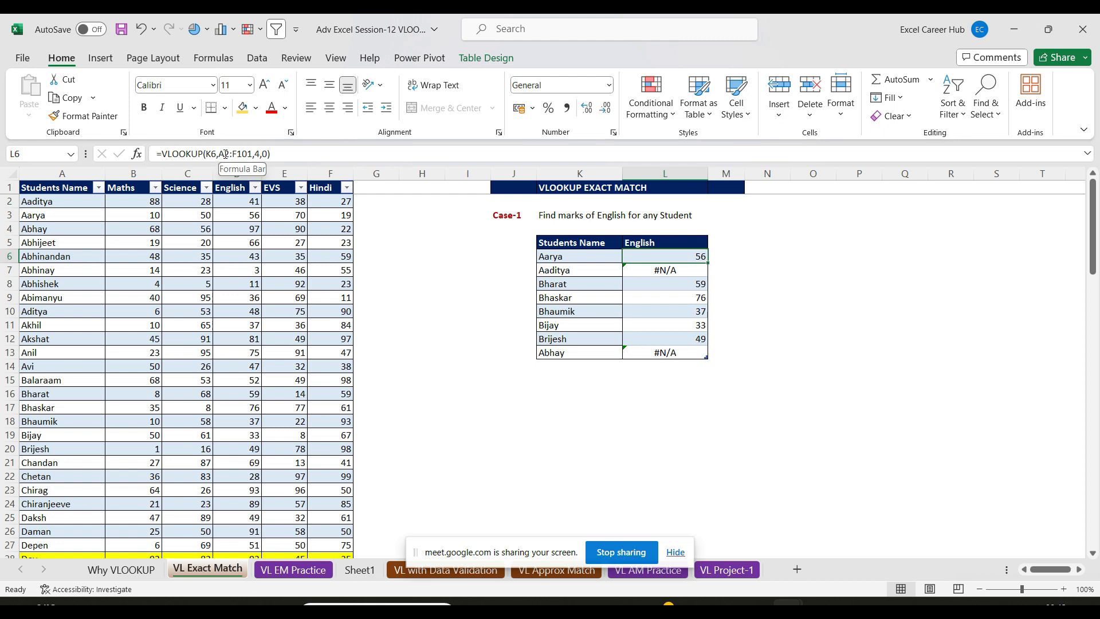
{"action": "left_click", "coordinate": [224, 154]}
{"action": "left_click_drag", "start_coordinate": [224, 153], "coordinate": [244, 154]}
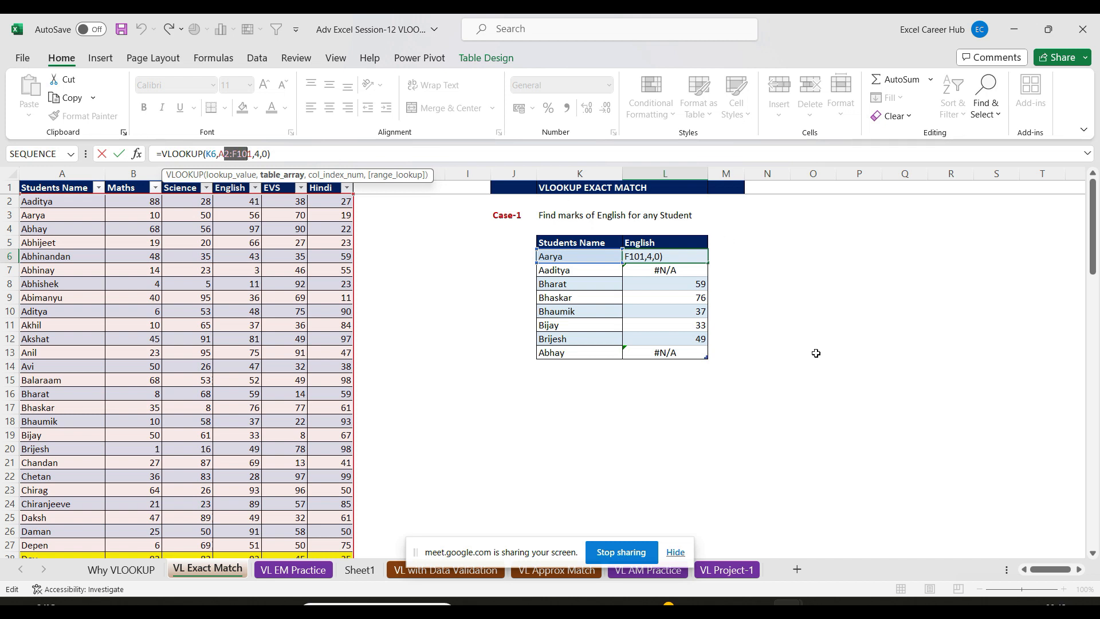
{"action": "key", "text": "Return"}
{"action": "left_click", "coordinate": [672, 253]}
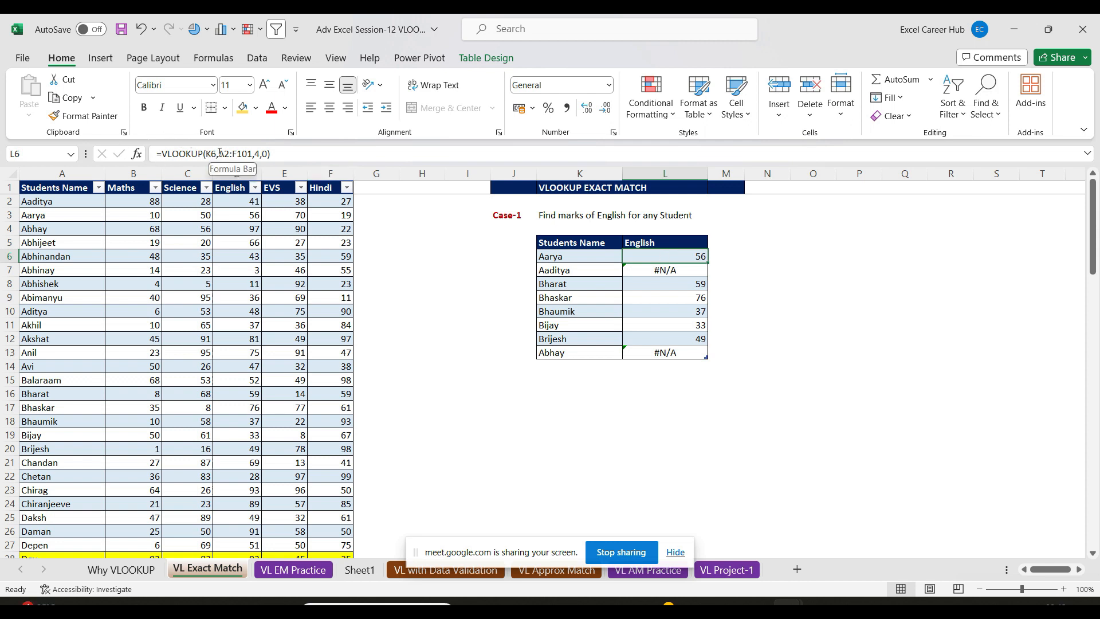
{"action": "left_click_drag", "start_coordinate": [219, 154], "coordinate": [253, 153]}
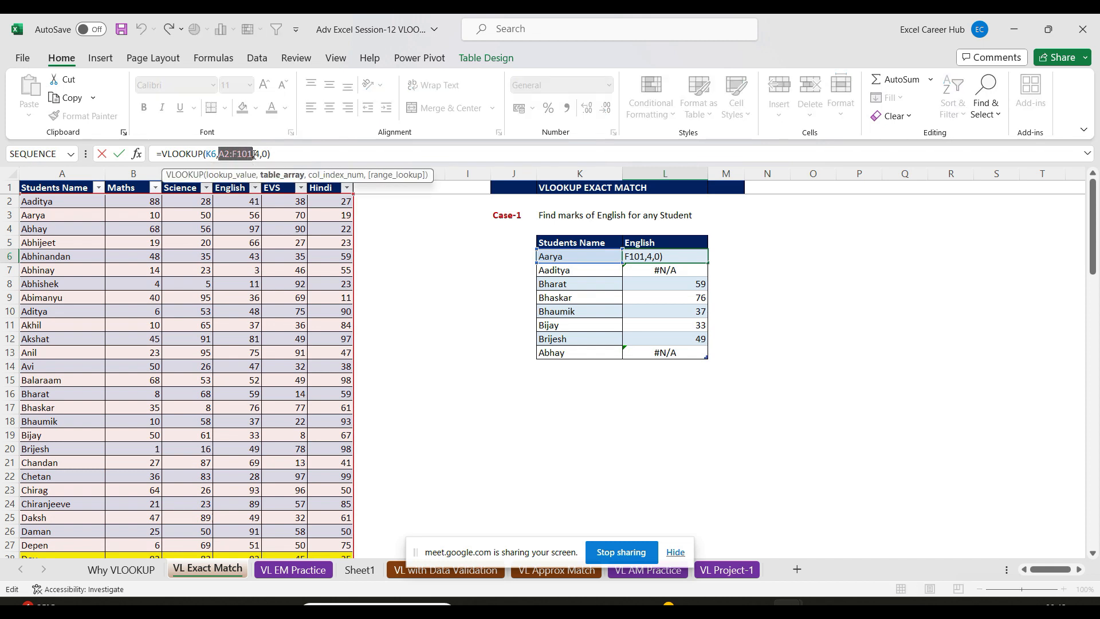
{"action": "key", "text": "Return"}
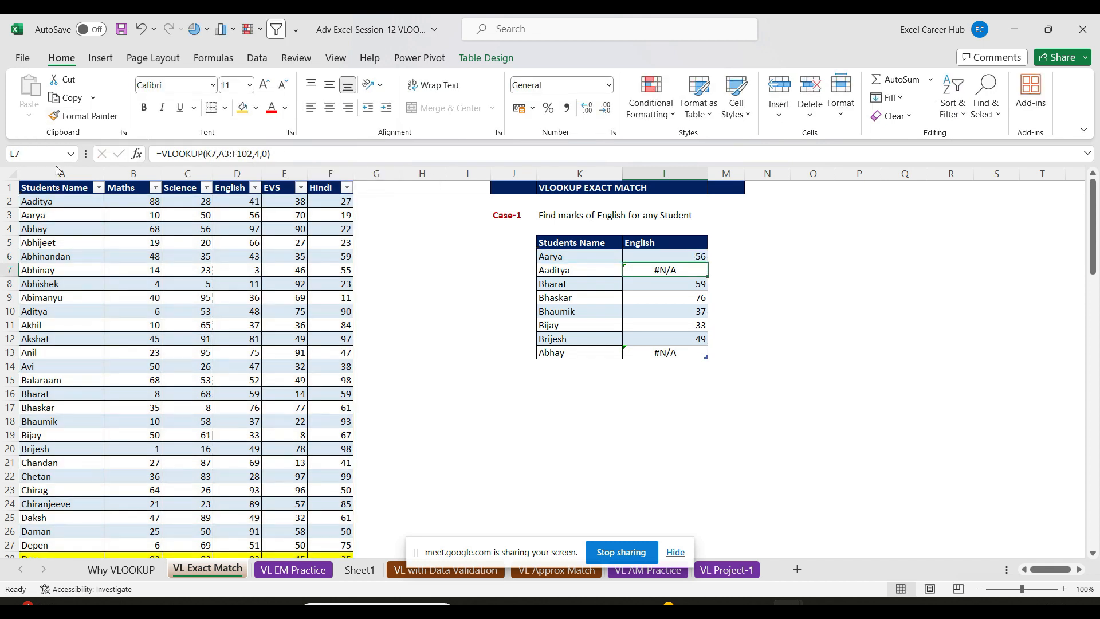
- Select the full marks table A1:F101 including its headers, and compare it with the table array in the L6 formula
{"action": "left_click", "coordinate": [41, 189]}
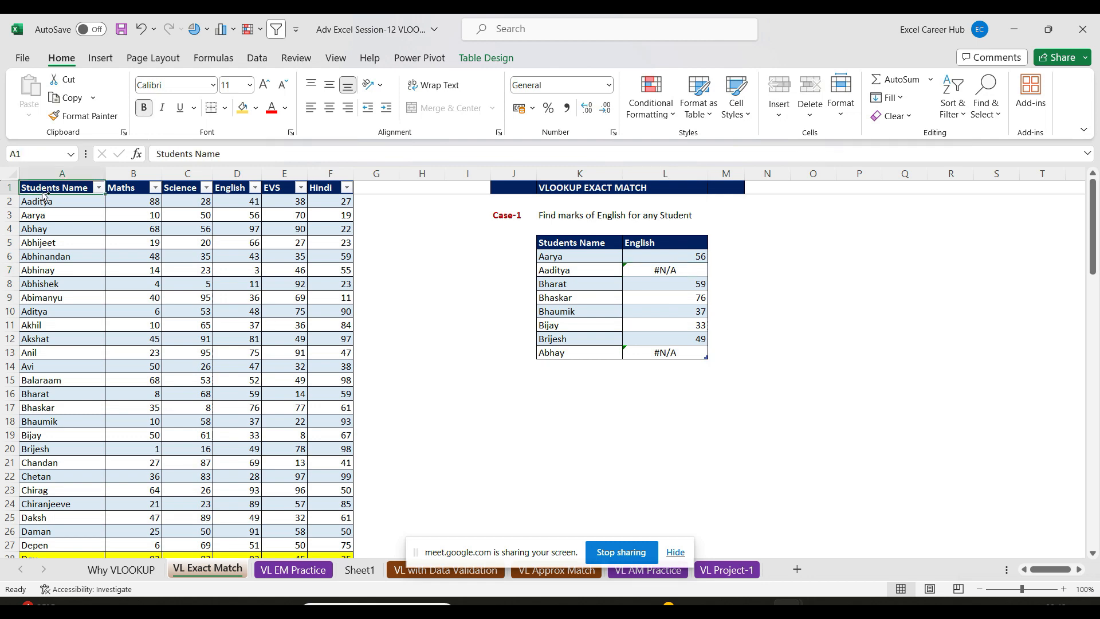
{"action": "key", "text": "ctrl+shift+Right"}
{"action": "key", "text": "ctrl+shift+Down"}
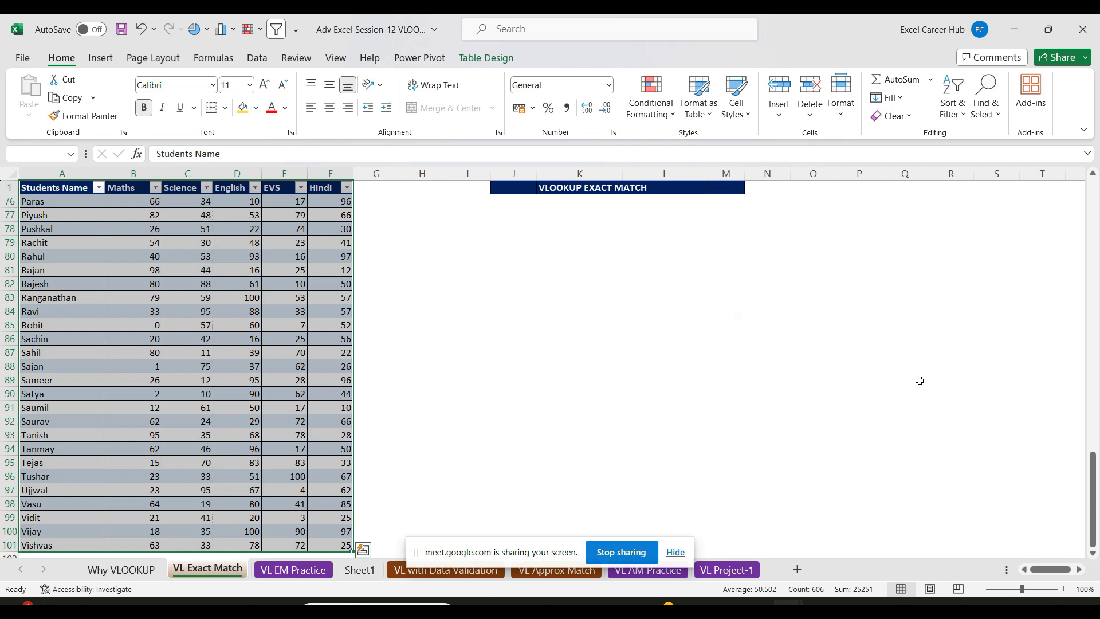
{"action": "left_click_drag", "start_coordinate": [1095, 500], "coordinate": [1096, 180]}
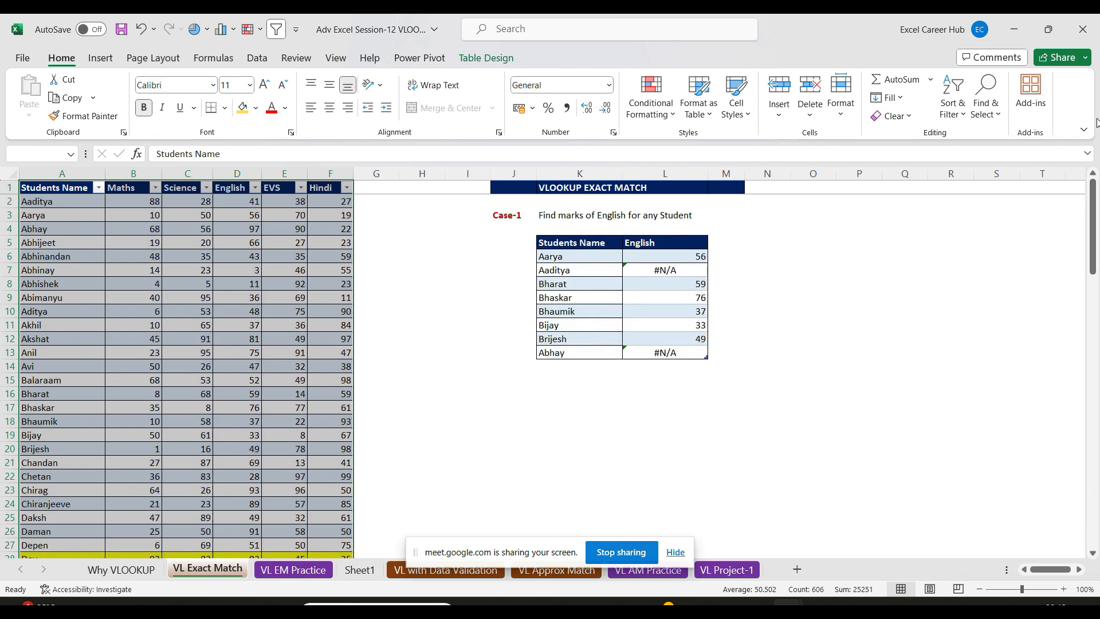
{"action": "left_click", "coordinate": [676, 259]}
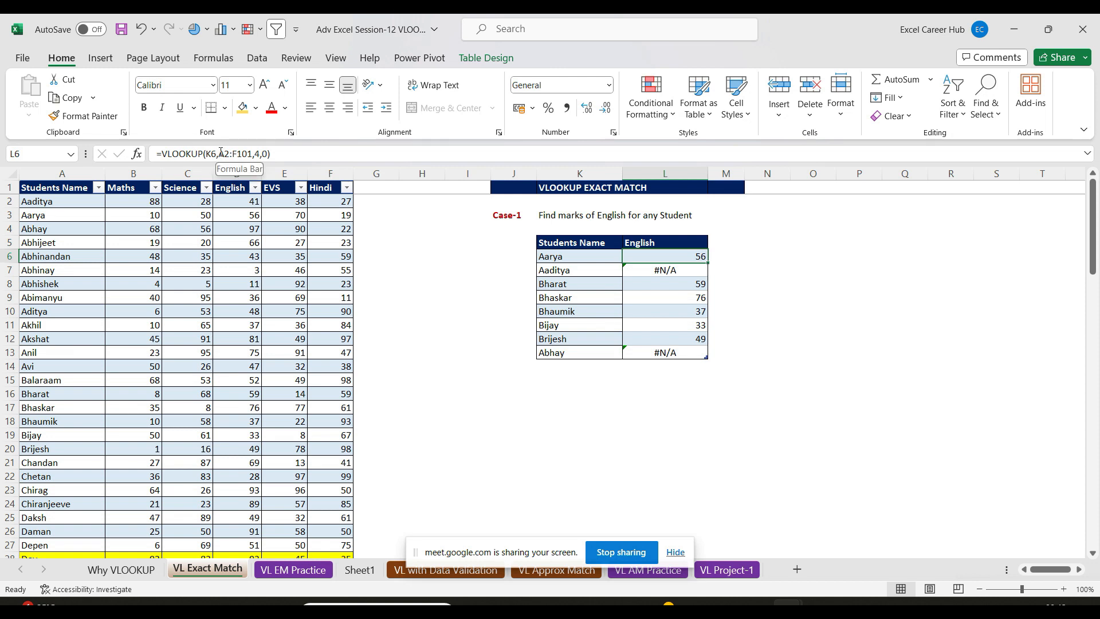
{"action": "left_click_drag", "start_coordinate": [224, 153], "coordinate": [248, 153]}
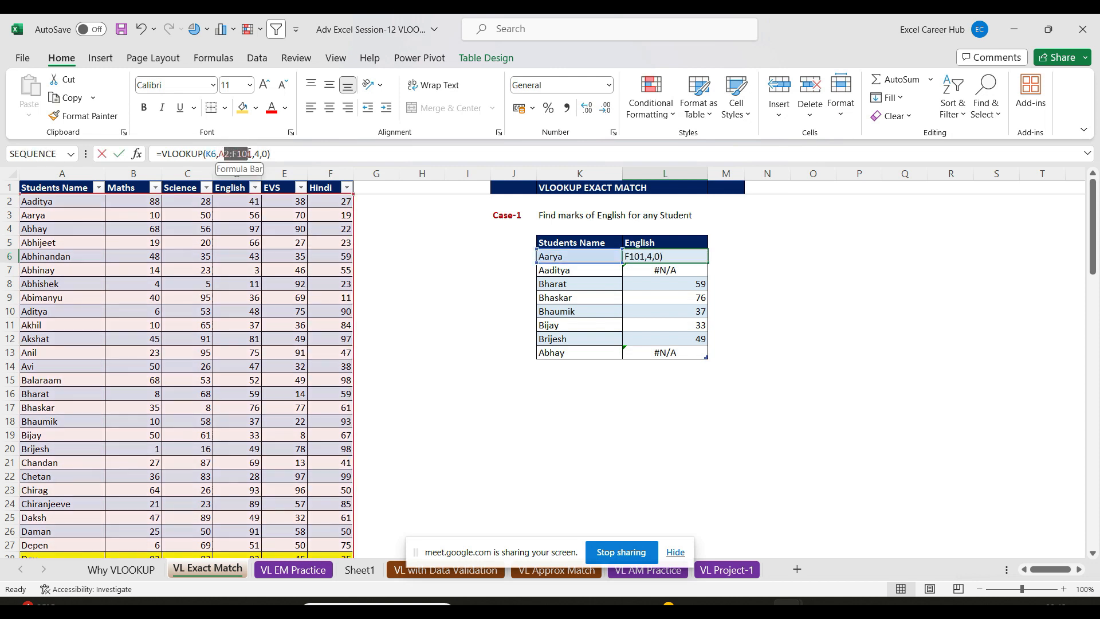
{"action": "key", "text": "Return"}
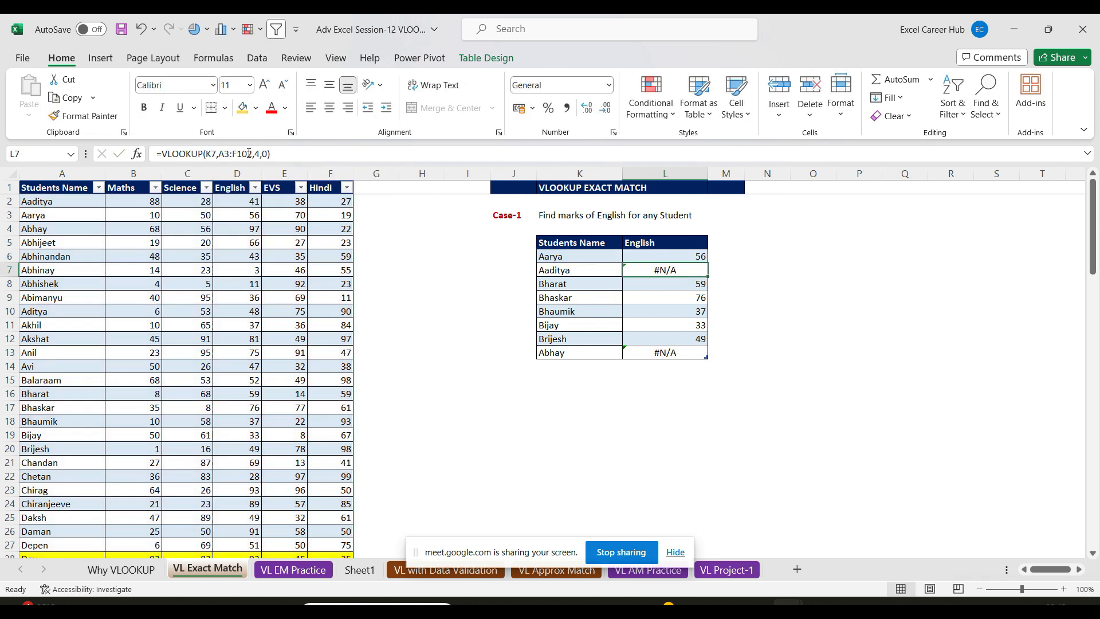
- Fill the unlocked L6 formula down through L13, and inspect the table array reference in L13
{"action": "left_click", "coordinate": [686, 255]}
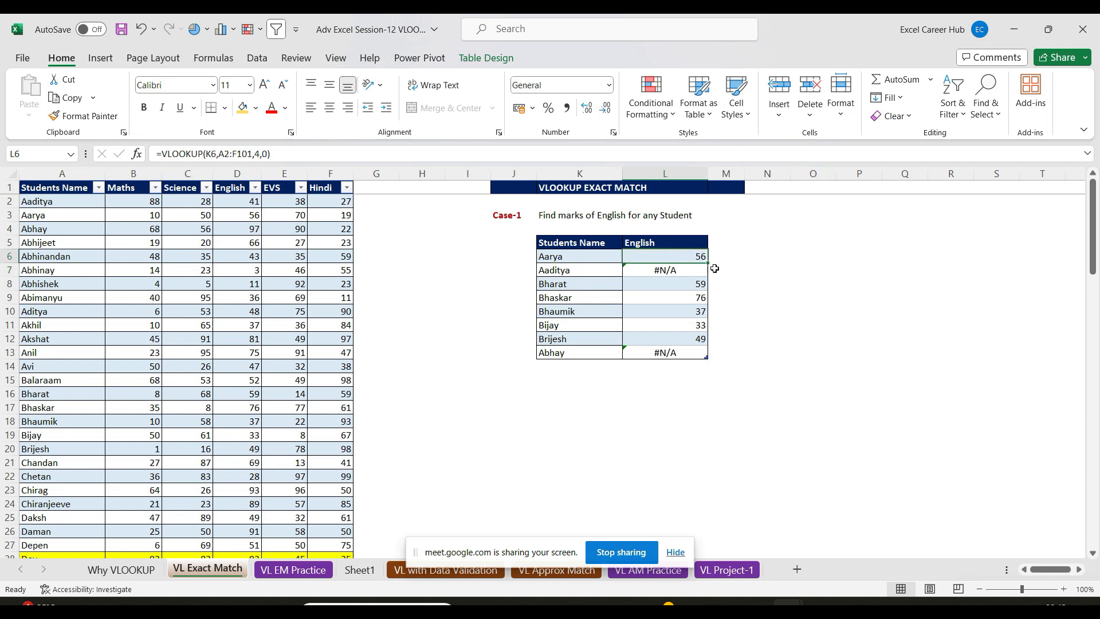
{"action": "double_click", "coordinate": [709, 264]}
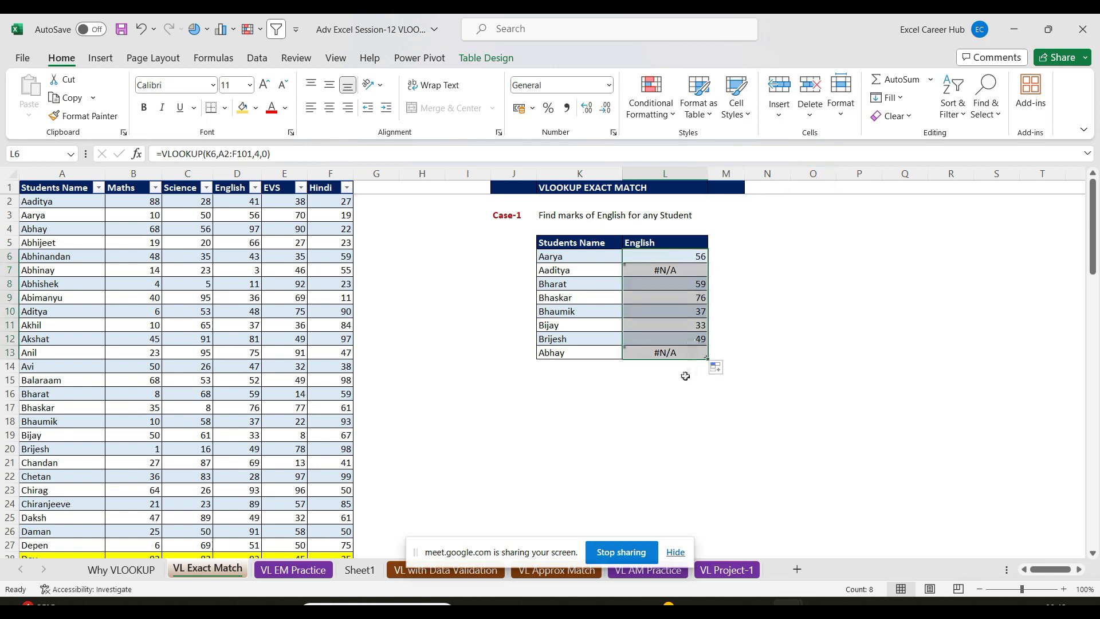
{"action": "left_click", "coordinate": [678, 352]}
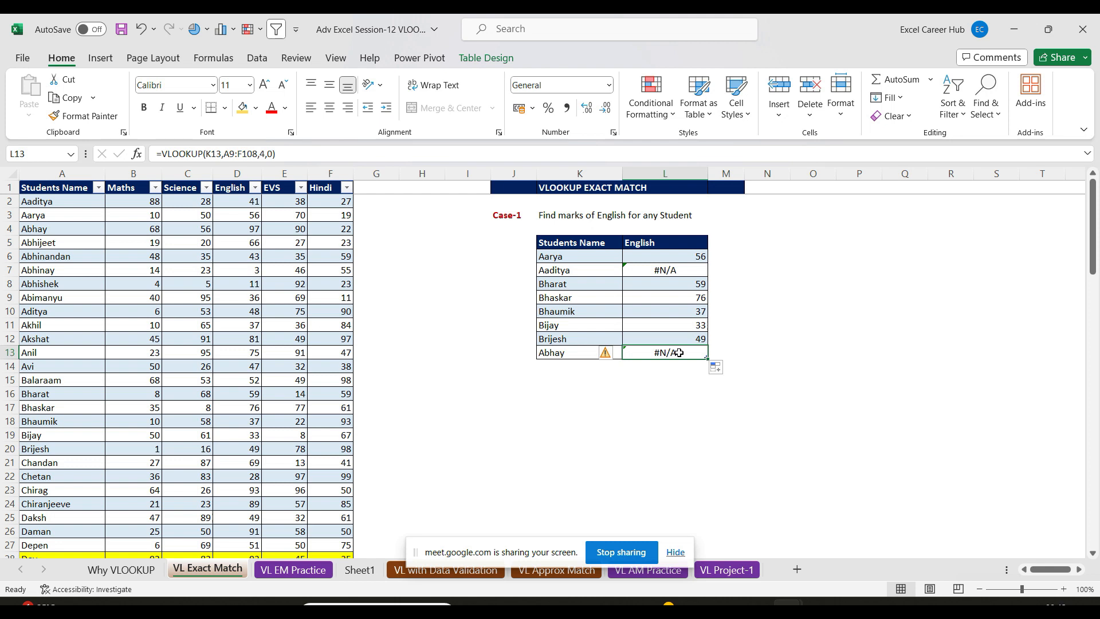
{"action": "double_click", "coordinate": [678, 352]}
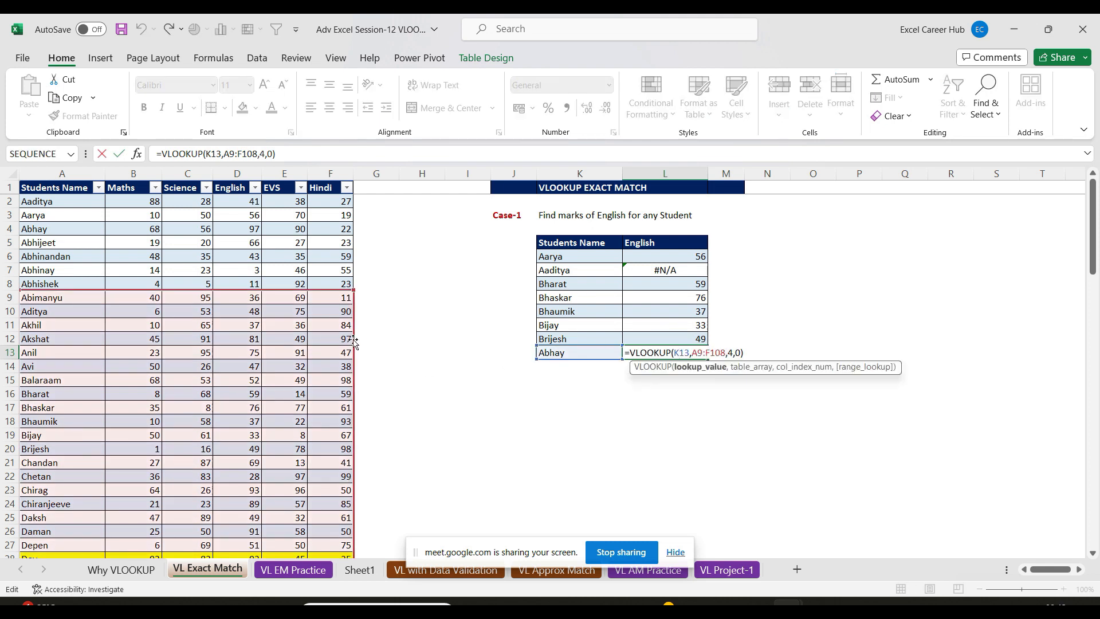
{"action": "left_click_drag", "start_coordinate": [353, 340], "coordinate": [312, 343]}
{"action": "key", "text": "Return"}
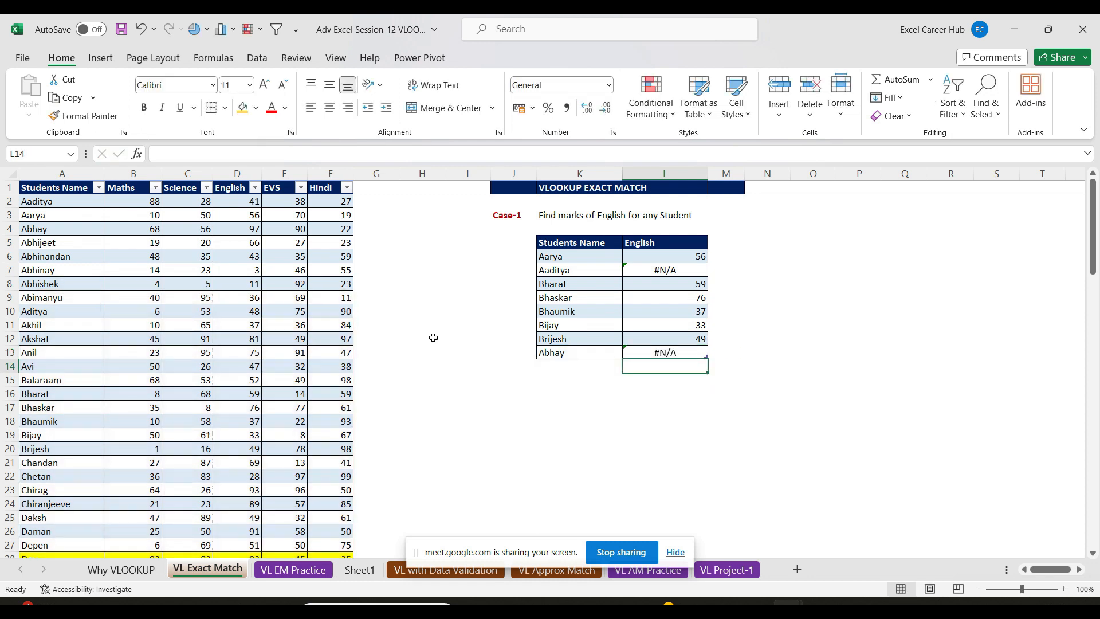
- Compare the lookup value and table array references in the formulas of L6, L7, L8 and L13
{"action": "double_click", "coordinate": [674, 255]}
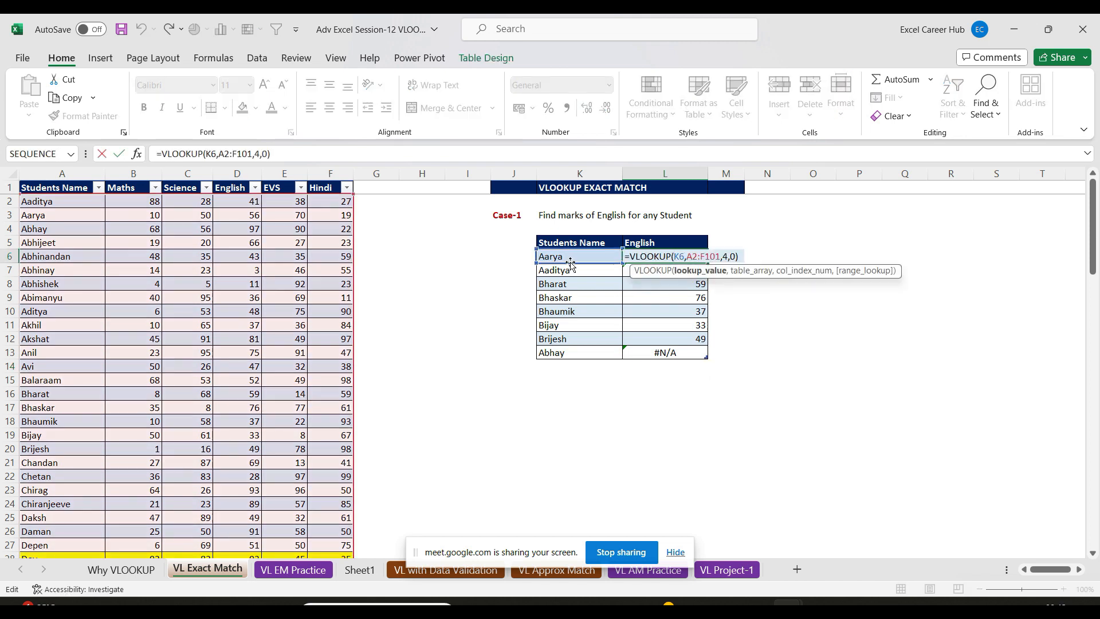
{"action": "mouse_move", "coordinate": [570, 263]}
{"action": "left_mouse_down"}
{"action": "mouse_move", "coordinate": [452, 278]}
{"action": "mouse_move", "coordinate": [449, 264]}
{"action": "mouse_move", "coordinate": [566, 268]}
{"action": "mouse_move", "coordinate": [496, 258]}
{"action": "mouse_move", "coordinate": [434, 286]}
{"action": "mouse_move", "coordinate": [580, 256]}
{"action": "left_mouse_up"}
{"action": "key", "text": "Return"}
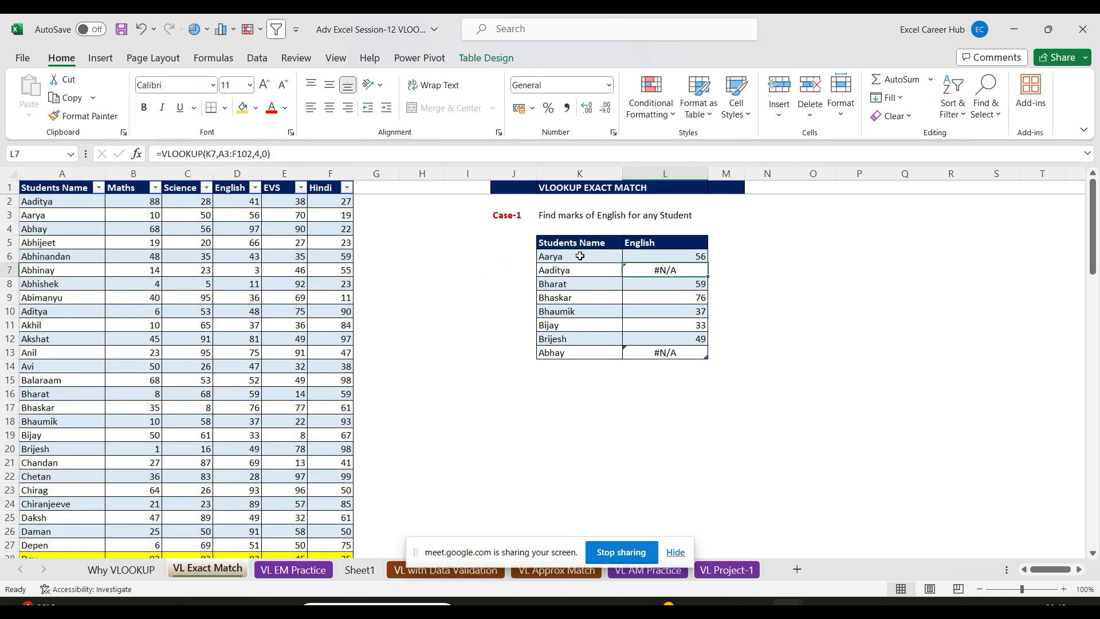
{"action": "double_click", "coordinate": [678, 270]}
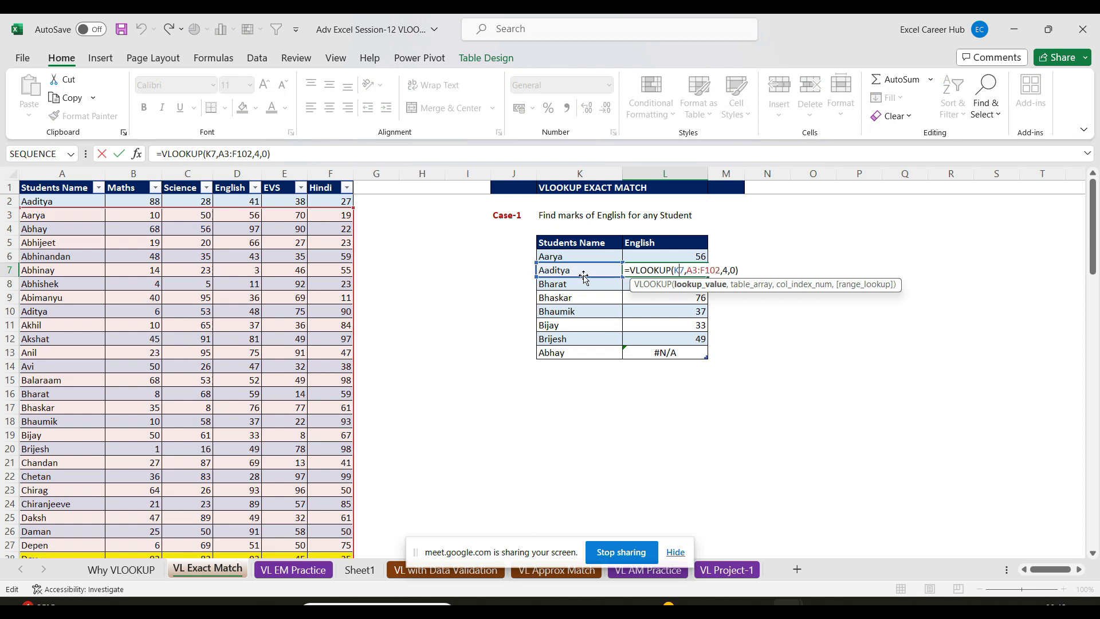
{"action": "mouse_move", "coordinate": [584, 276]}
{"action": "left_mouse_down"}
{"action": "mouse_move", "coordinate": [512, 274]}
{"action": "mouse_move", "coordinate": [576, 274]}
{"action": "left_mouse_up"}
{"action": "key", "text": "Return"}
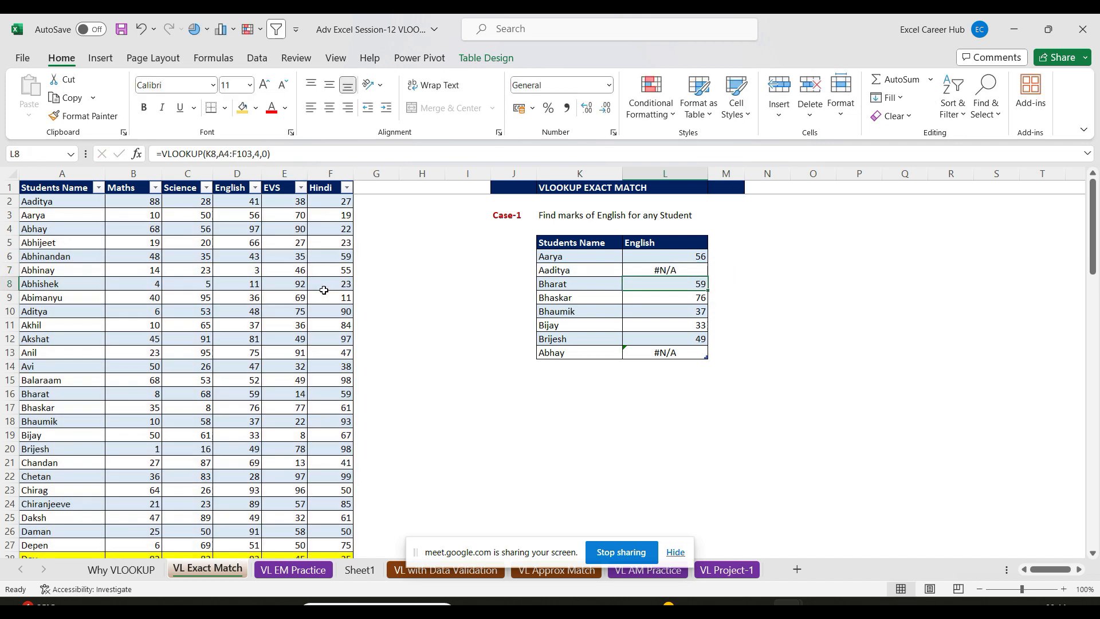
{"action": "double_click", "coordinate": [668, 284]}
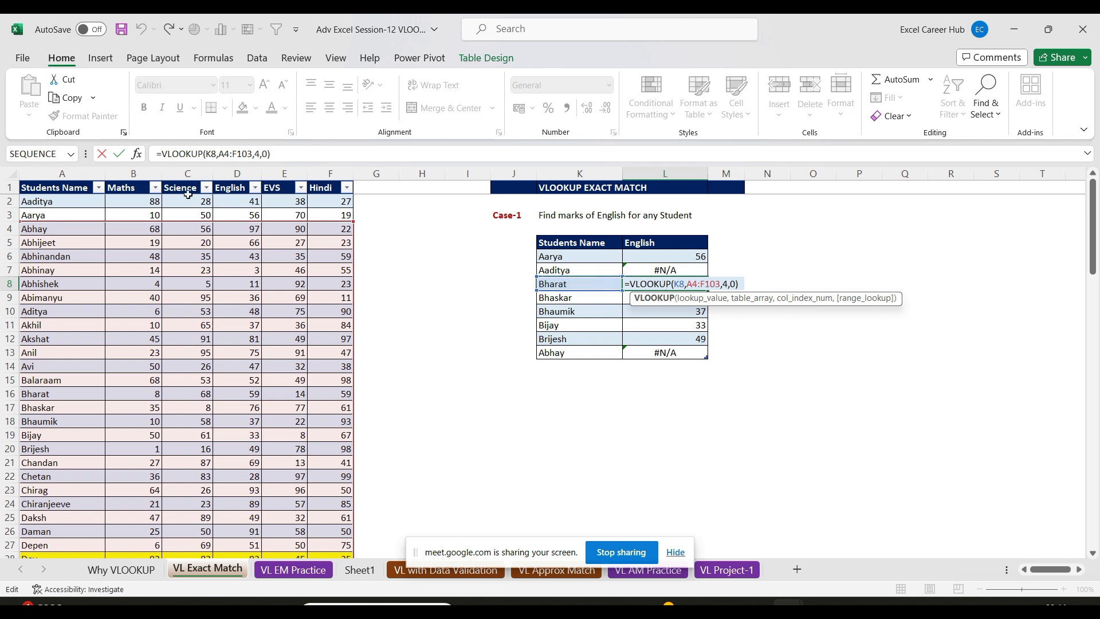
{"action": "left_click_drag", "start_coordinate": [351, 257], "coordinate": [294, 256]}
{"action": "key", "text": "Return"}
{"action": "left_click", "coordinate": [660, 353]}
{"action": "double_click", "coordinate": [661, 353]}
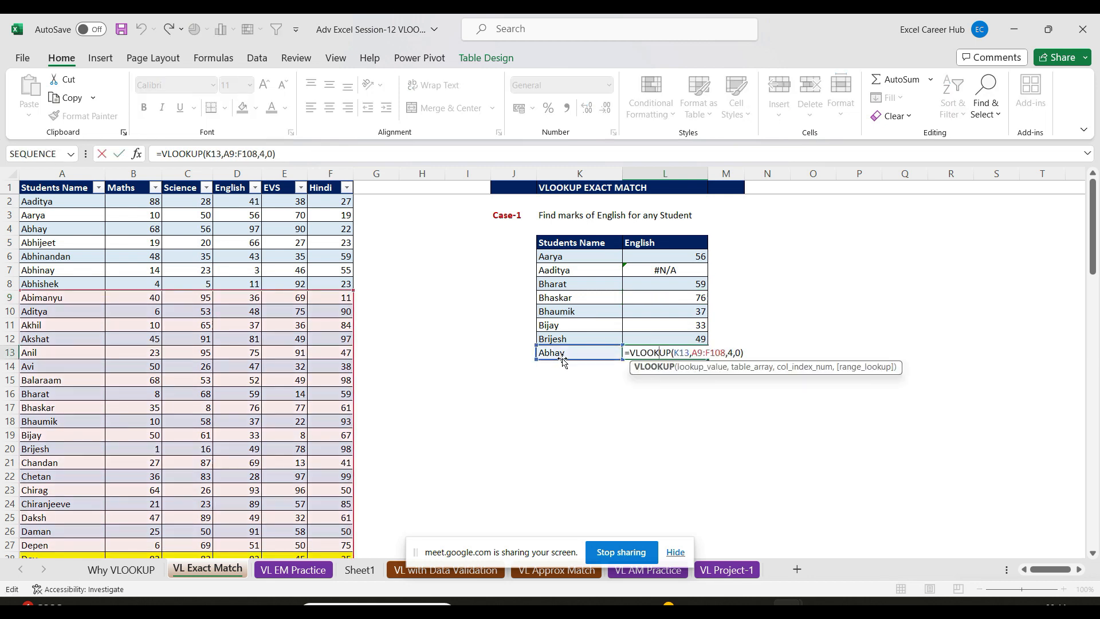
{"action": "mouse_move", "coordinate": [563, 360]}
{"action": "left_mouse_down"}
{"action": "mouse_move", "coordinate": [471, 404]}
{"action": "mouse_move", "coordinate": [576, 370]}
{"action": "mouse_move", "coordinate": [576, 356]}
{"action": "left_mouse_up"}
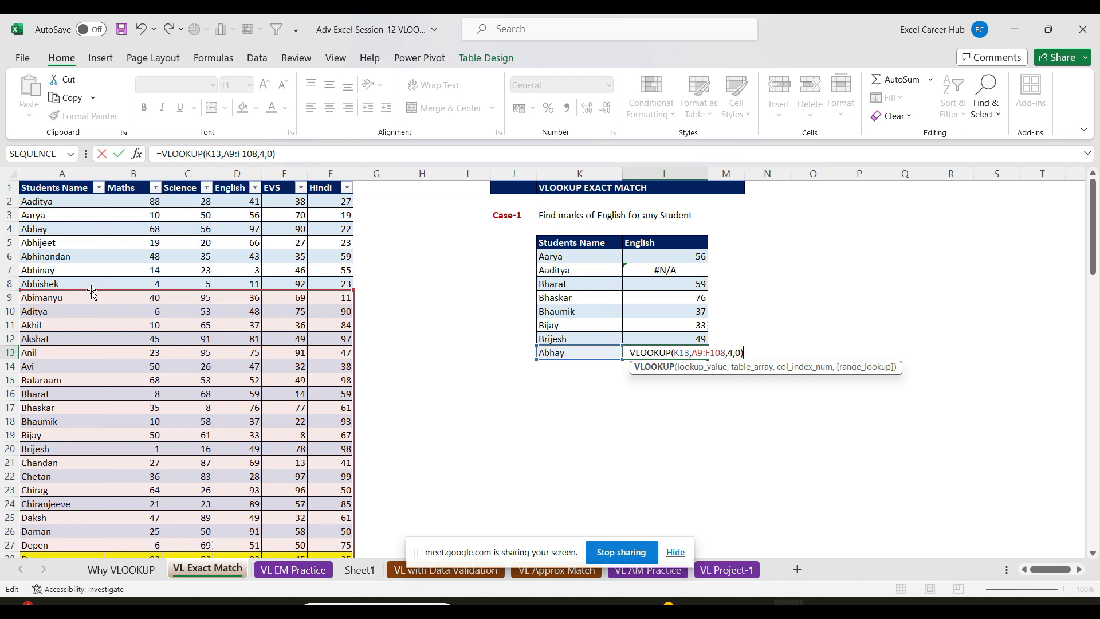
{"action": "key", "text": "Return"}
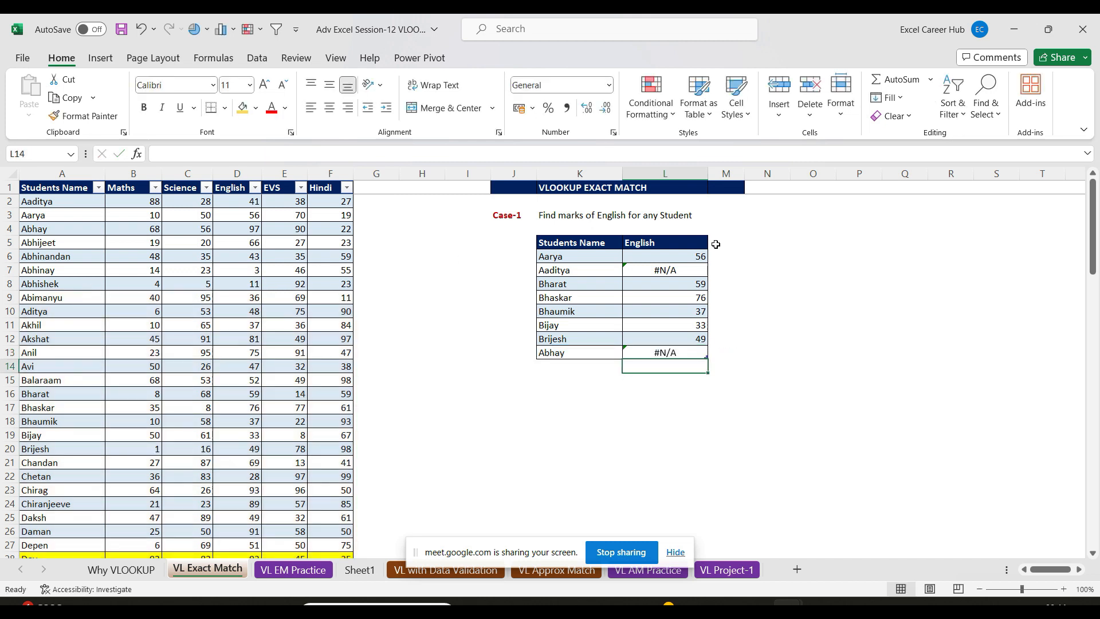
- Lock the table array in the L6 VLOOKUP formula as the absolute range $A$2:$F$101
{"action": "left_click", "coordinate": [687, 255]}
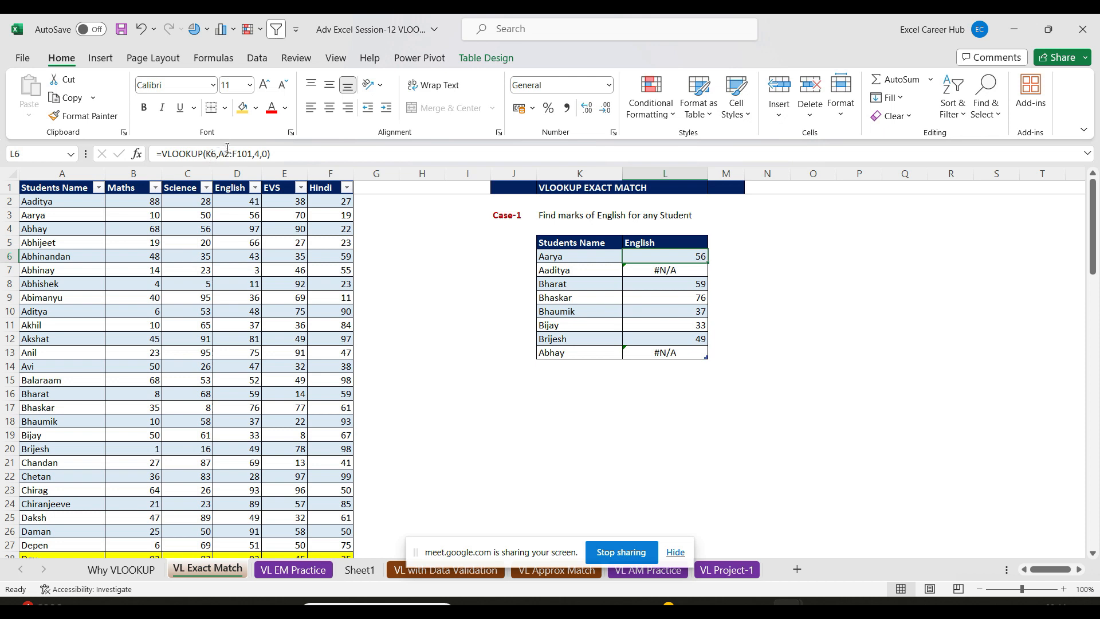
{"action": "left_click_drag", "start_coordinate": [225, 153], "coordinate": [247, 154]}
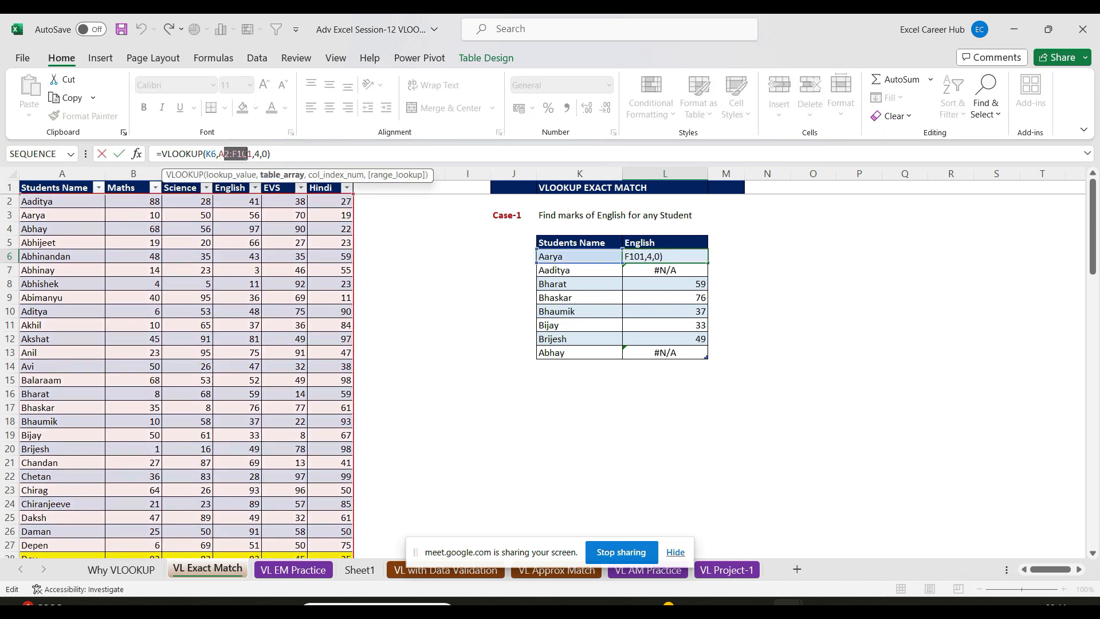
{"action": "key", "text": "F4"}
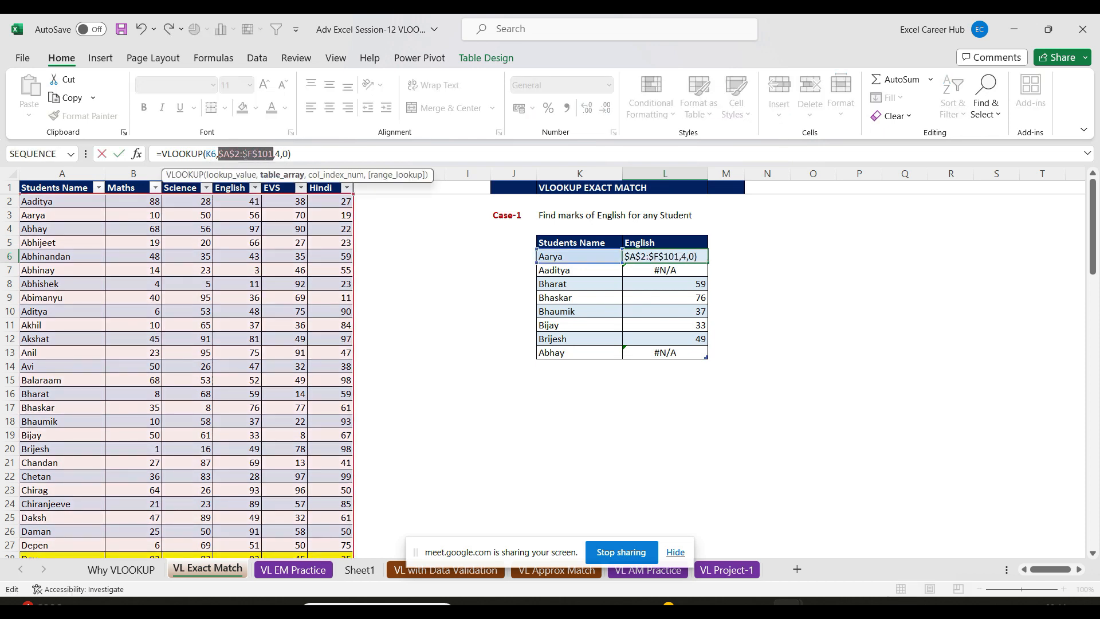
{"action": "key", "text": "Return"}
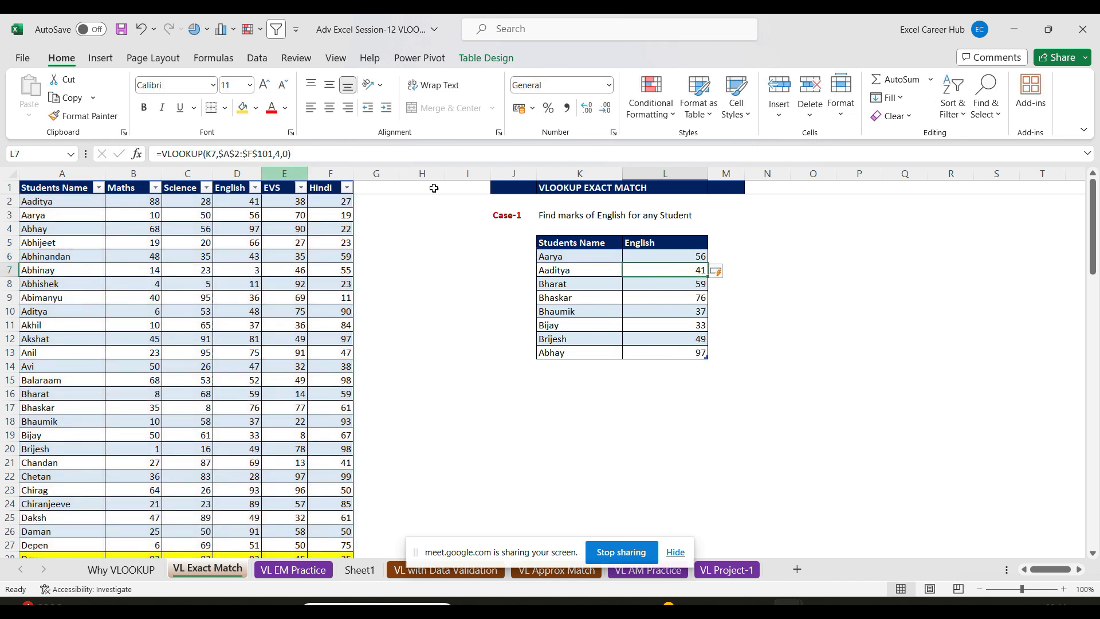
- Inspect the locked table array reference in the L13 formula, and compare it with the formula in L6
{"action": "double_click", "coordinate": [690, 353]}
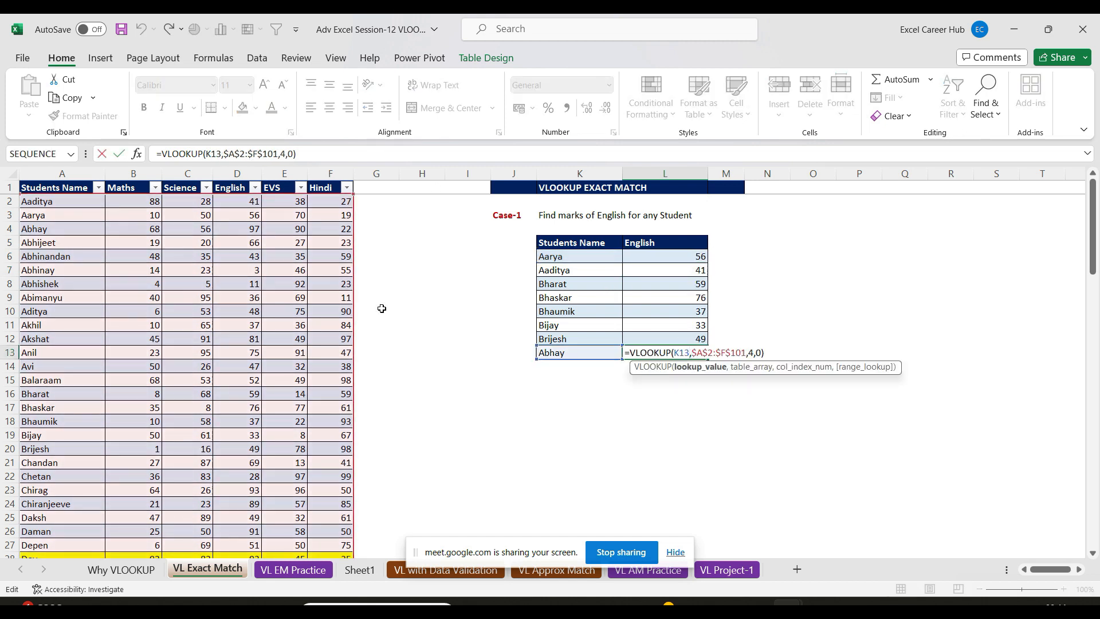
{"action": "left_click_drag", "start_coordinate": [351, 289], "coordinate": [229, 284]}
{"action": "key", "text": "Return"}
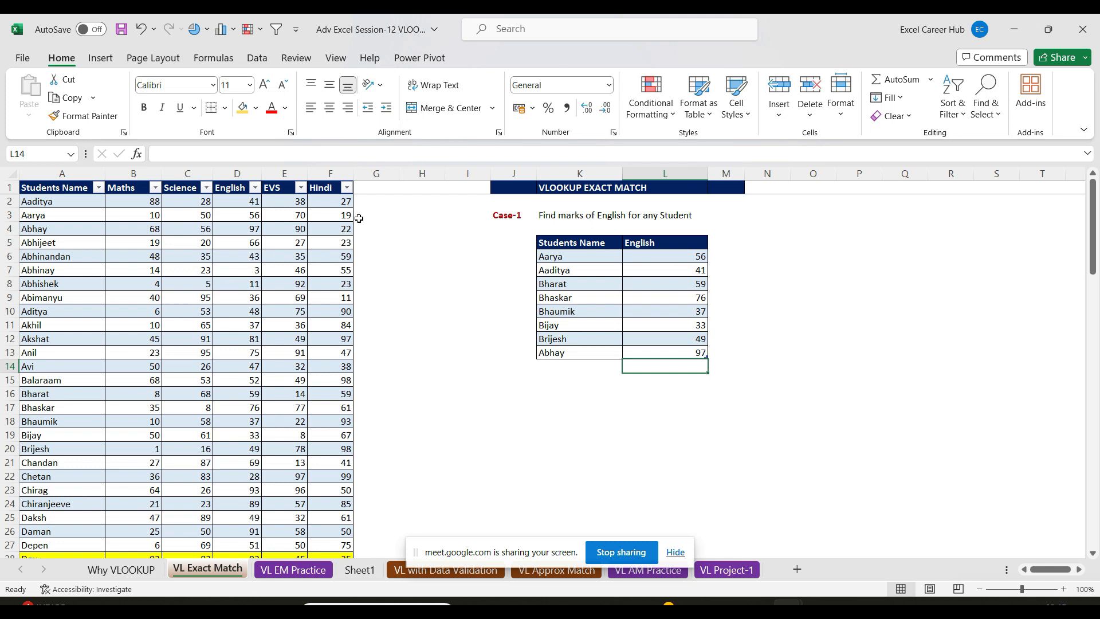
{"action": "left_click", "coordinate": [656, 259]}
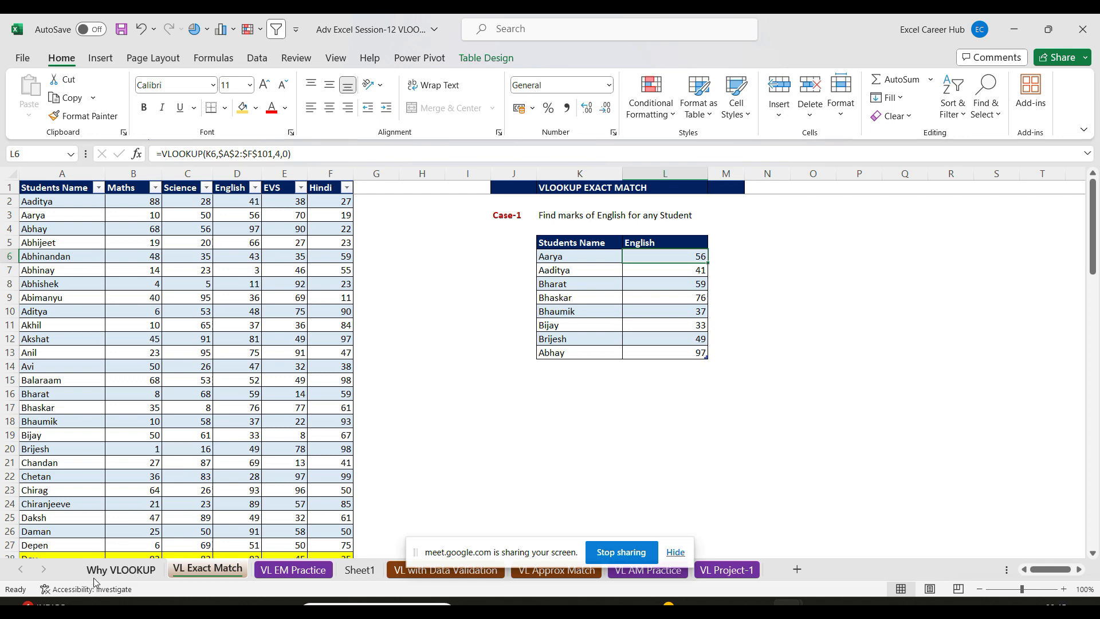
- Switch to the Why VLOOKUP sheet and clear the Science results in L18:L79
{"action": "left_click", "coordinate": [117, 570]}
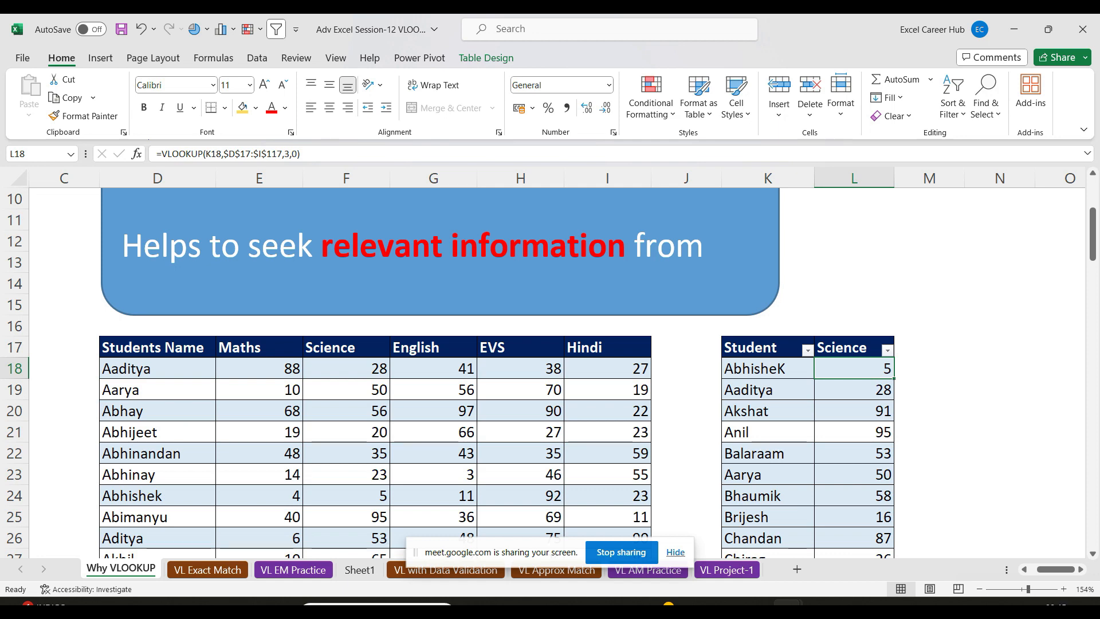
{"action": "left_click", "coordinate": [218, 572]}
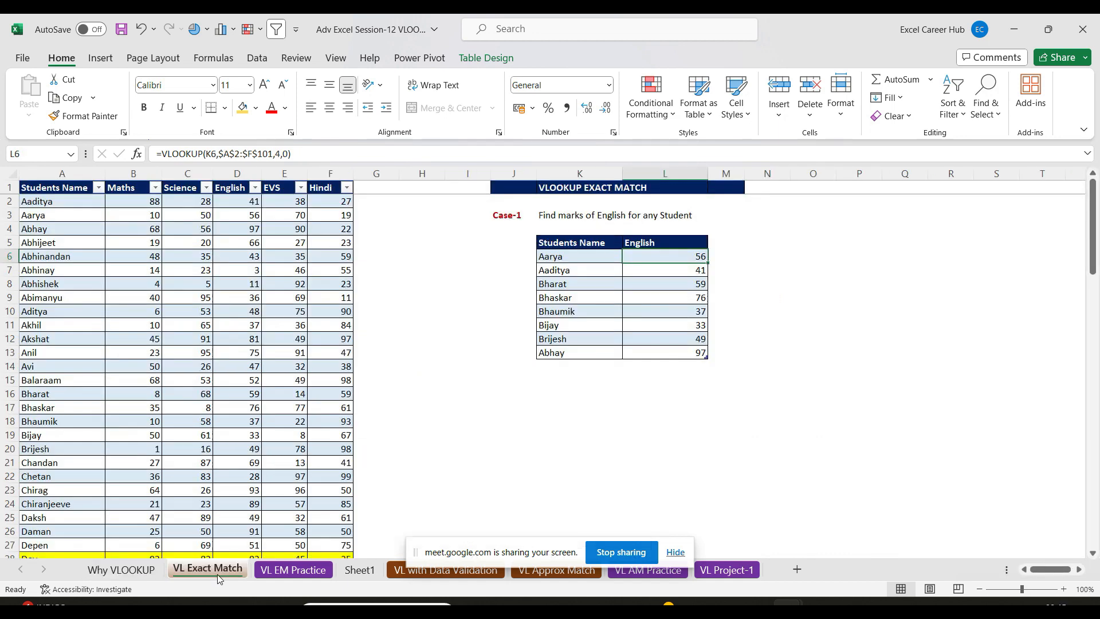
{"action": "left_click", "coordinate": [109, 573]}
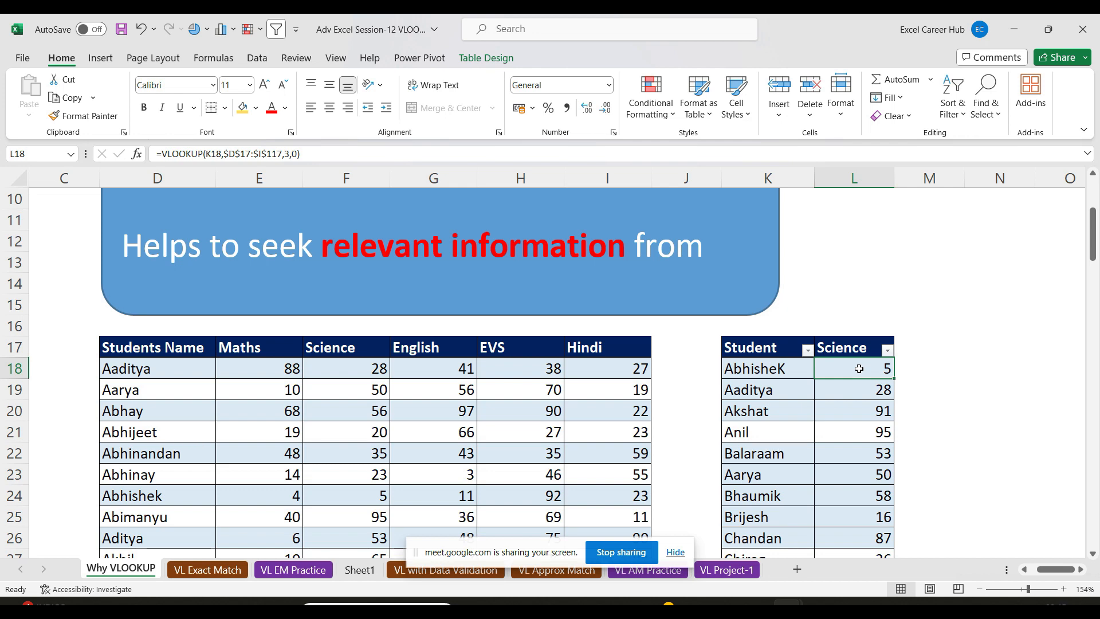
{"action": "key", "text": "ctrl+shift+Down"}
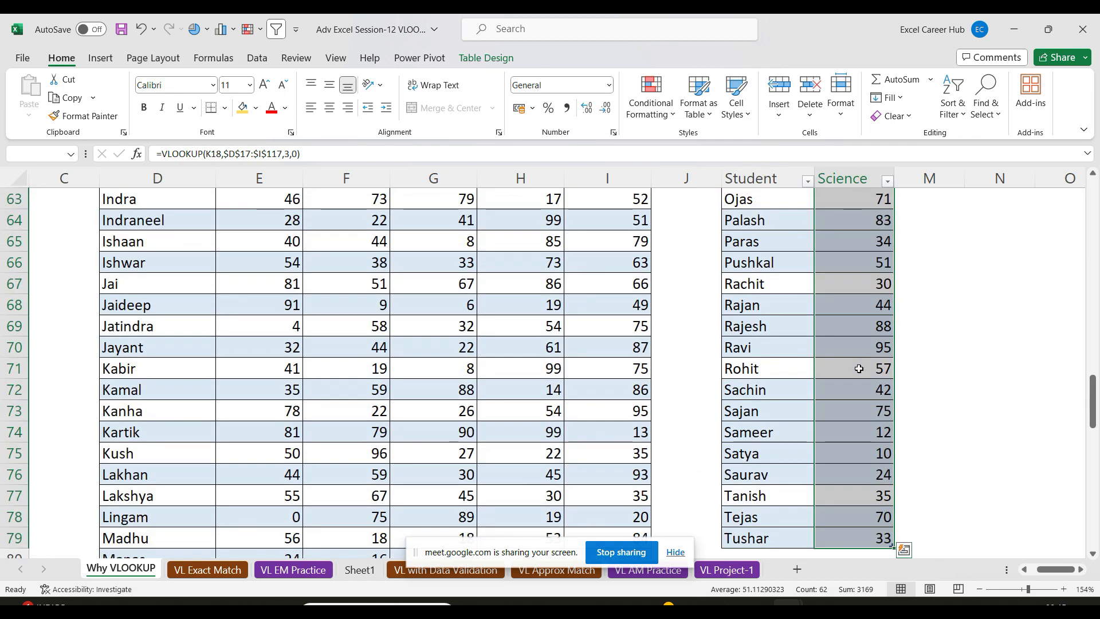
{"action": "key", "text": "Delete"}
- Start a VLOOKUP in L18 using the Function Arguments dialog, with K18 as the lookup value
{"action": "left_click", "coordinate": [882, 365]}
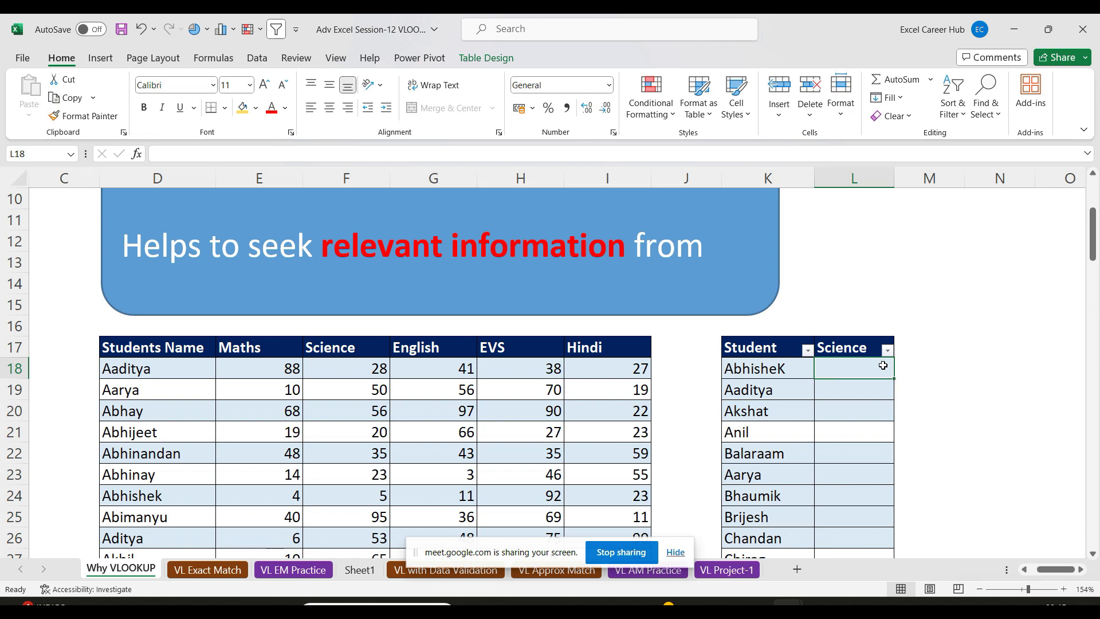
{"action": "type", "text": "="}
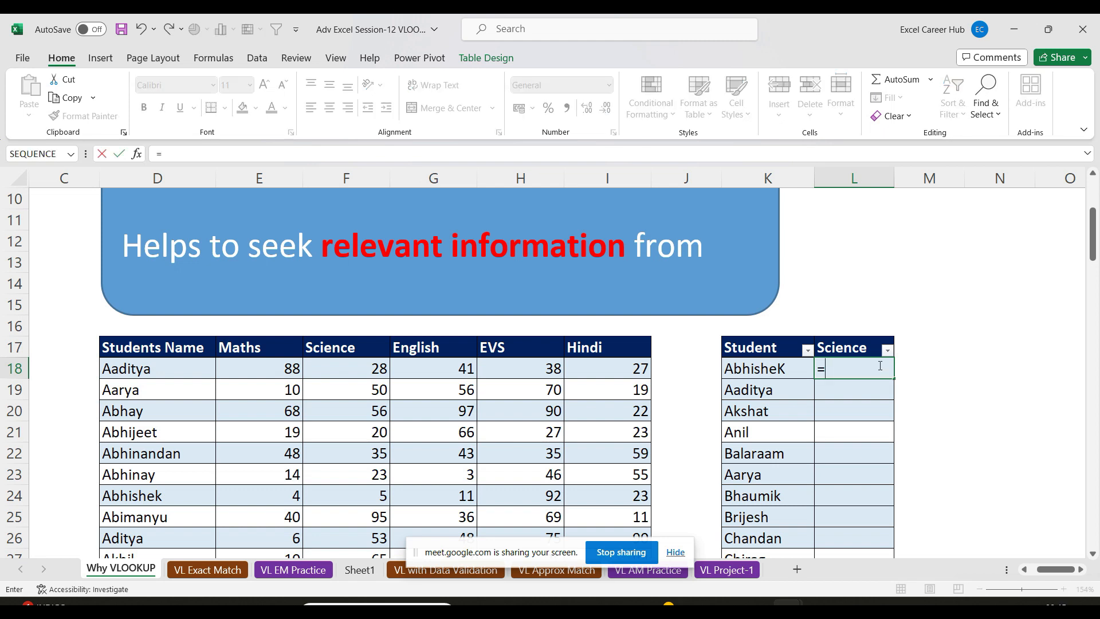
{"action": "type", "text": "vl"}
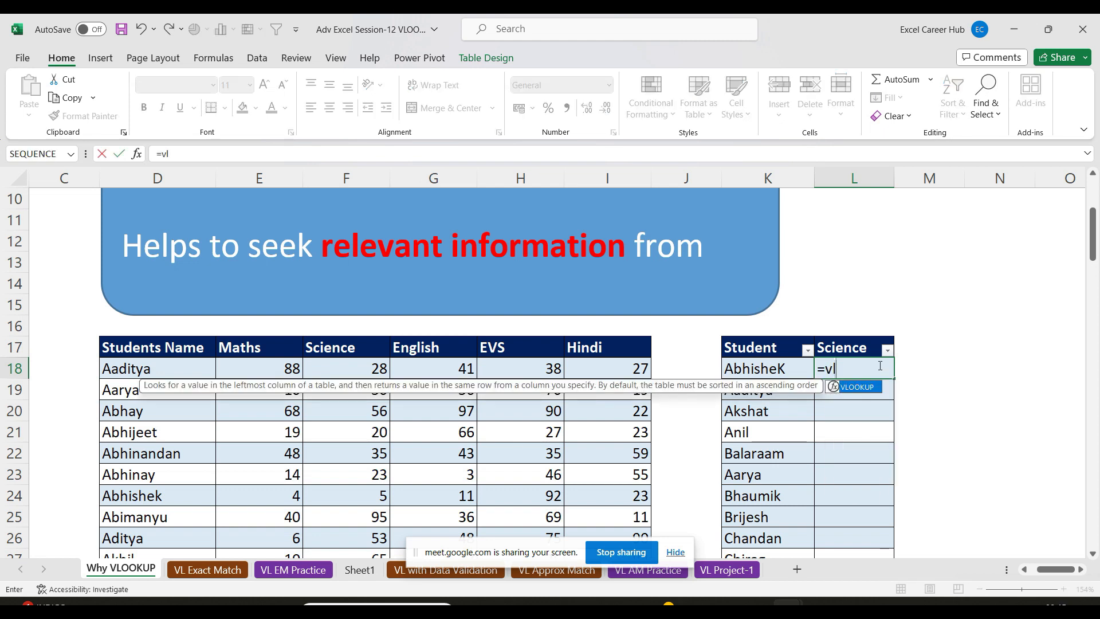
{"action": "key", "text": "Tab"}
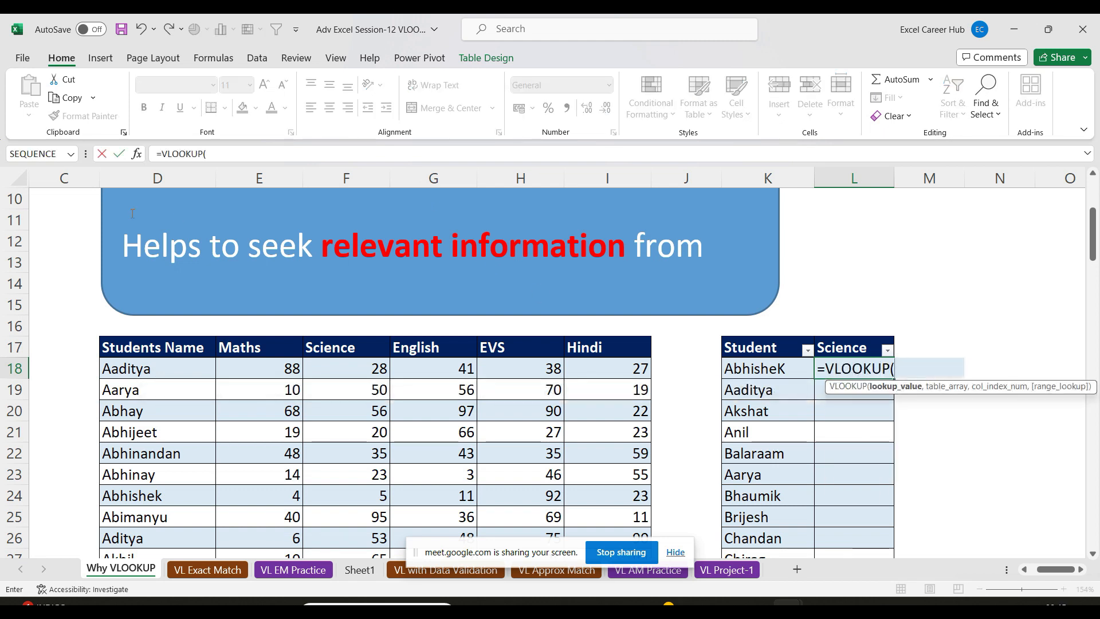
{"action": "left_click", "coordinate": [137, 155]}
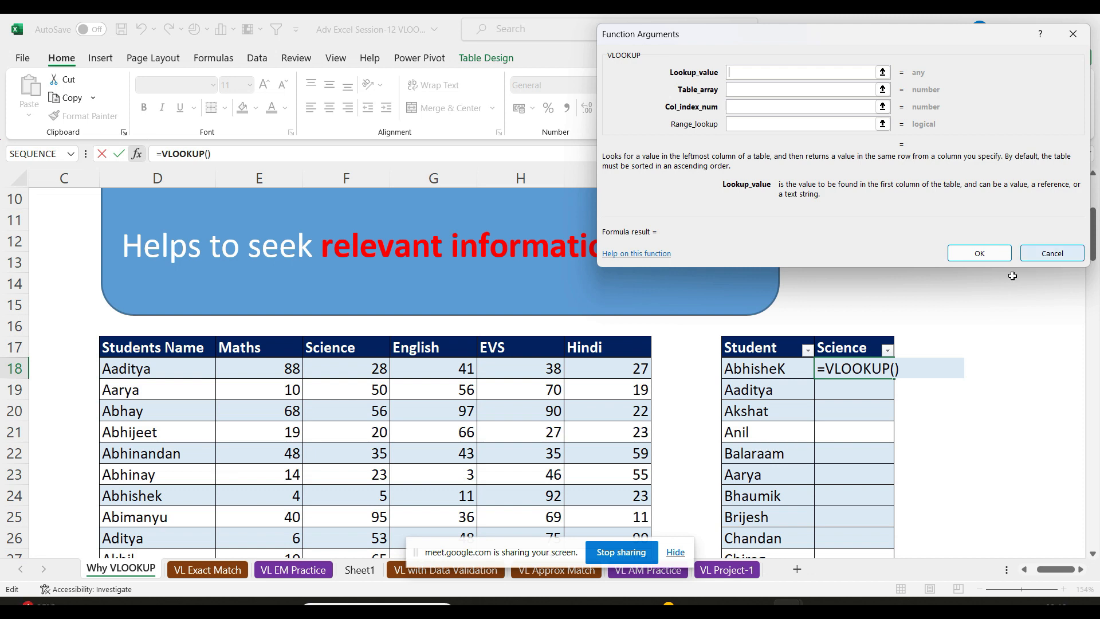
{"action": "left_click", "coordinate": [765, 370]}
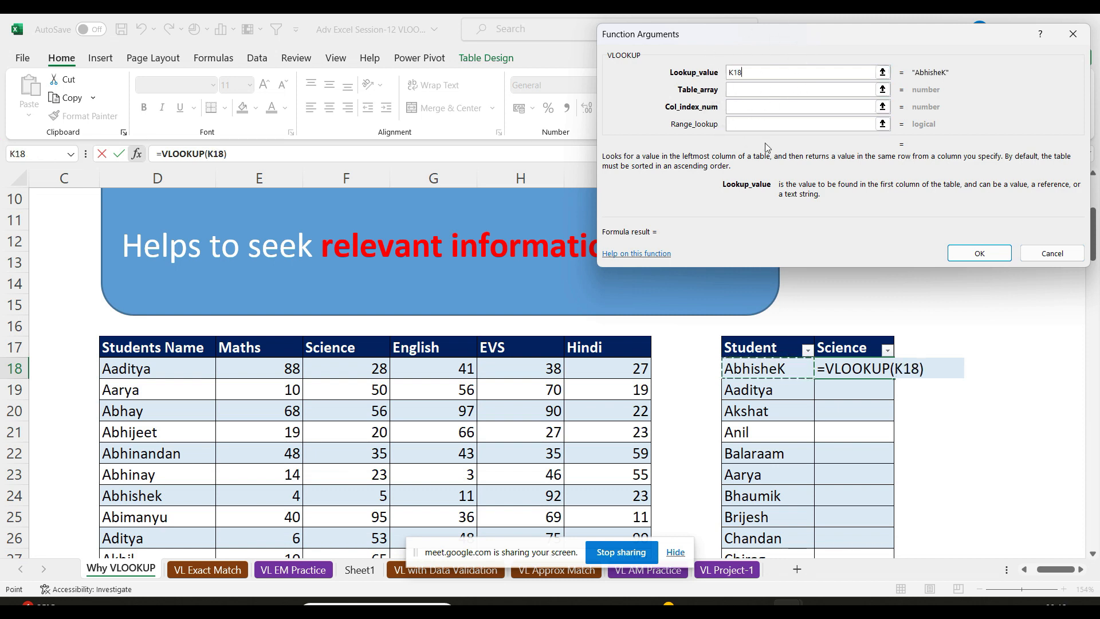
- Set the VLOOKUP table array to the full marks table including headers, locked as $D$17:$I$117
{"action": "left_click", "coordinate": [736, 90]}
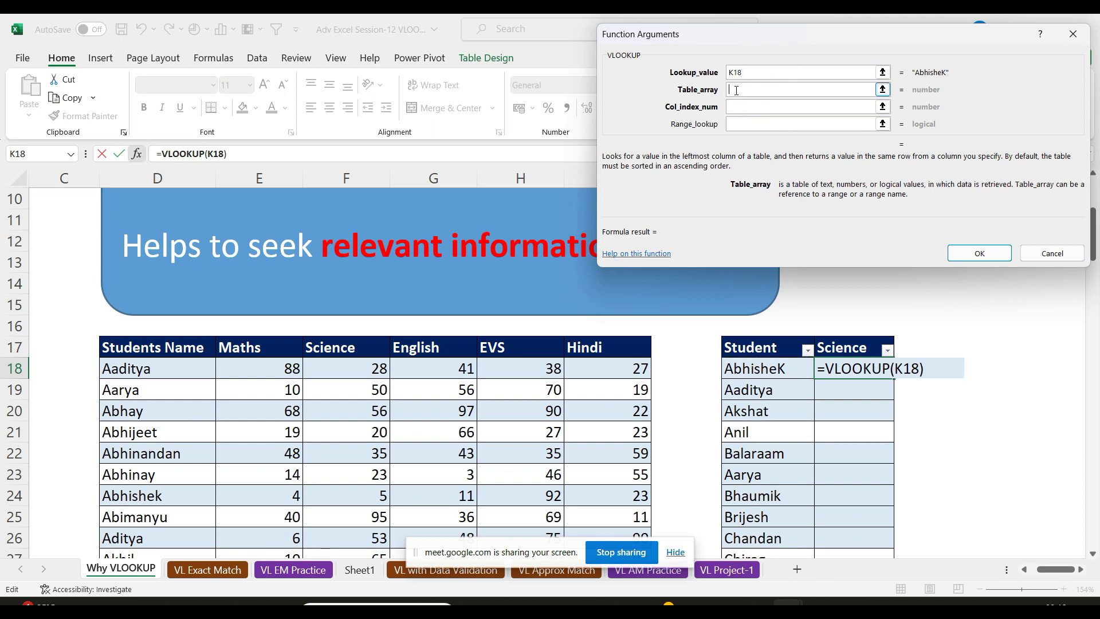
{"action": "left_click", "coordinate": [135, 345]}
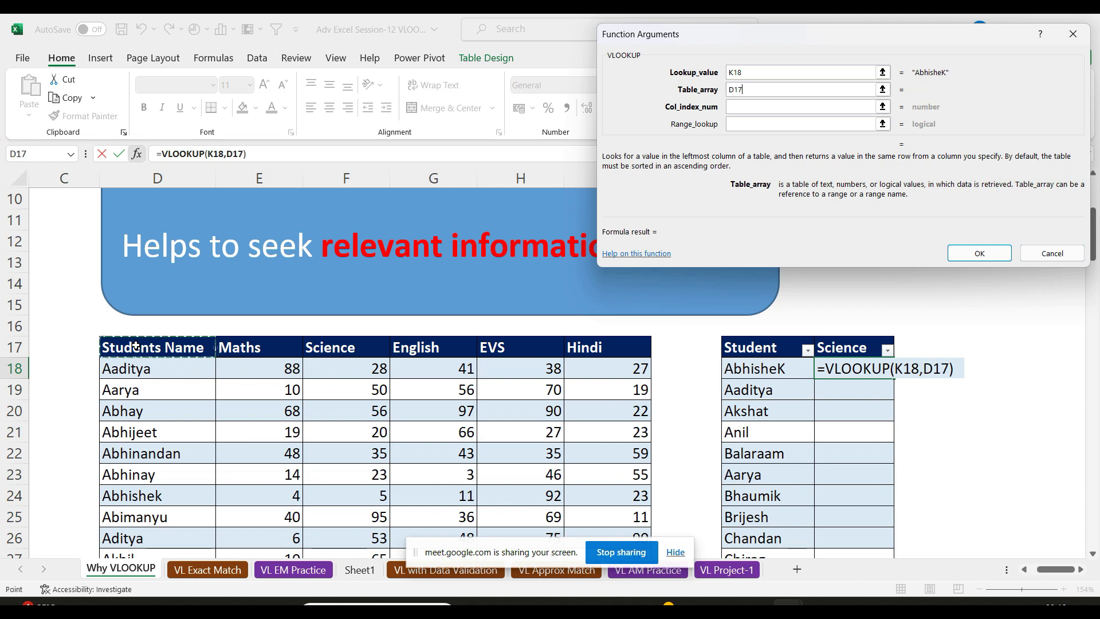
{"action": "key", "text": "ctrl+shift+Right"}
{"action": "key", "text": "ctrl+shift+Down"}
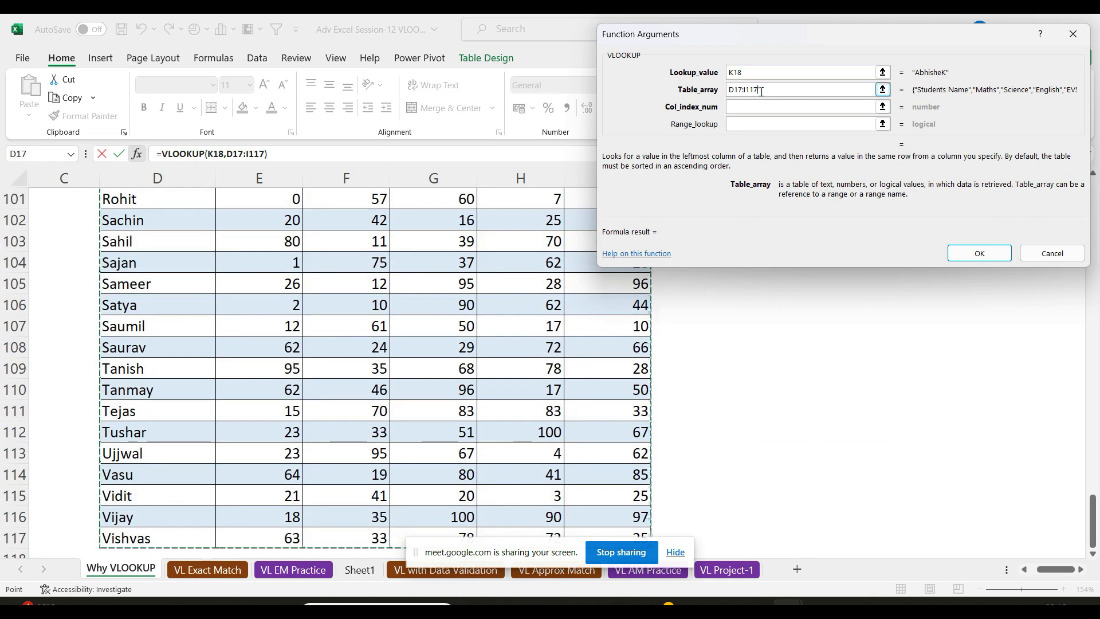
{"action": "key", "text": "F4"}
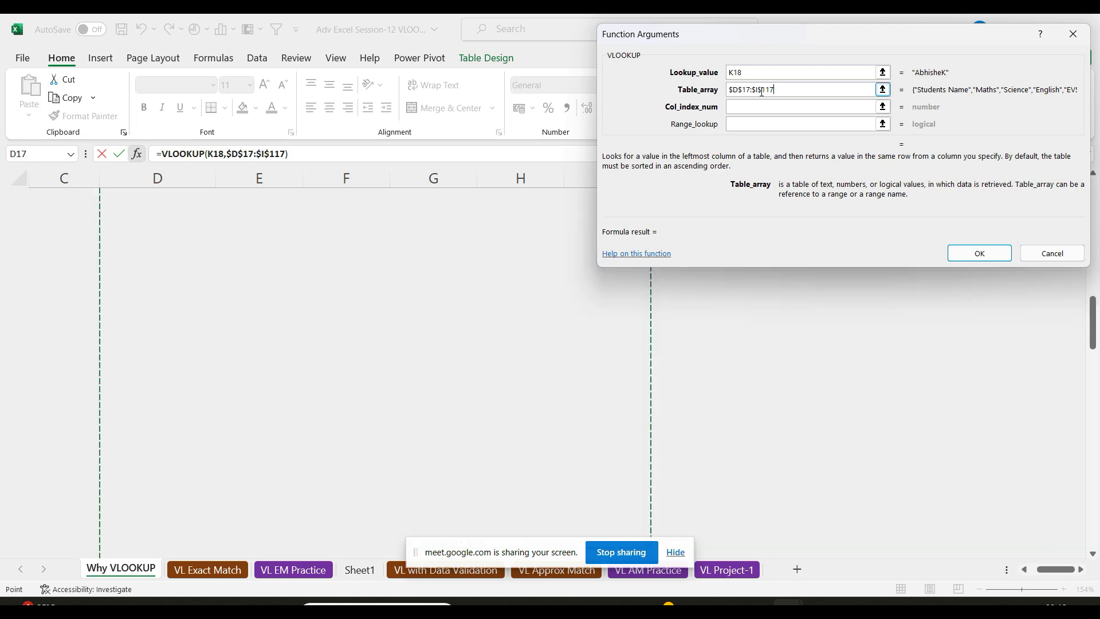
- Set the column index number to 3 and the range lookup to 0, and complete the L18 formula
{"action": "left_click", "coordinate": [754, 108]}
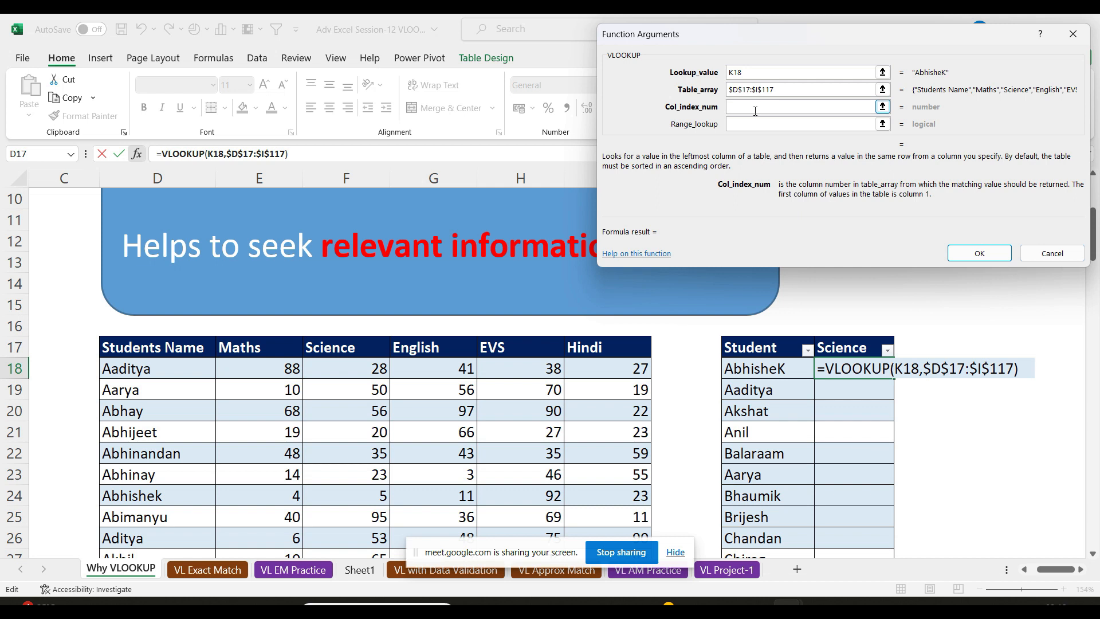
{"action": "type", "text": "3"}
{"action": "left_click", "coordinate": [739, 123]}
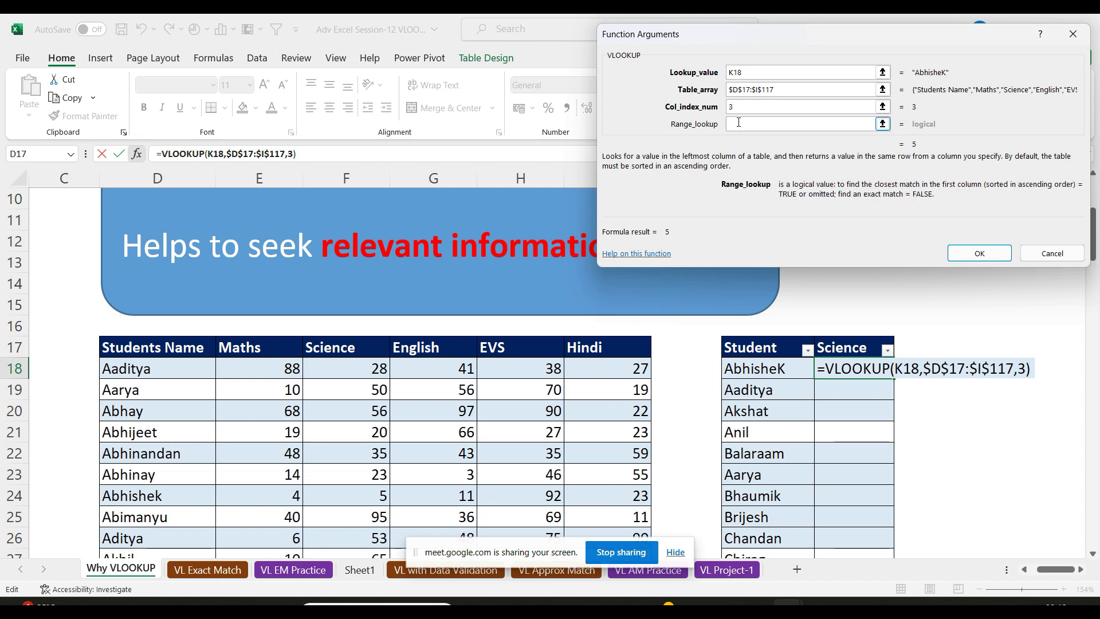
{"action": "type", "text": "0"}
{"action": "key", "text": "Return"}
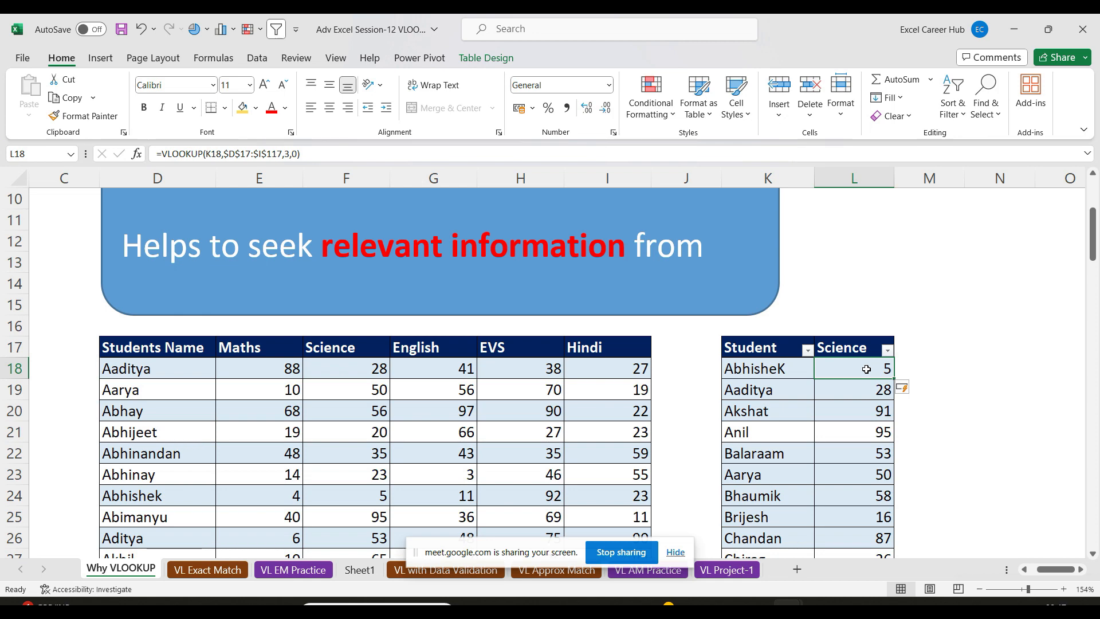
- Clear the Science results in L18:L79 again, and restart VLOOKUP in L18's Function Arguments dialog with lookup value K18
{"action": "key", "text": "ctrl+shift+Down"}
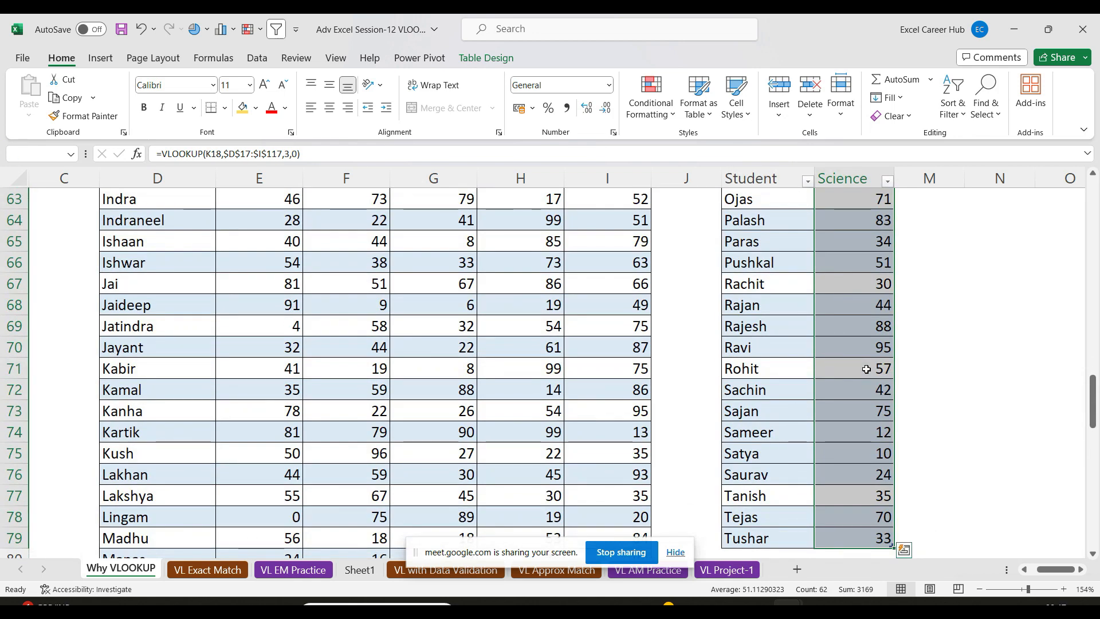
{"action": "key", "text": "Delete"}
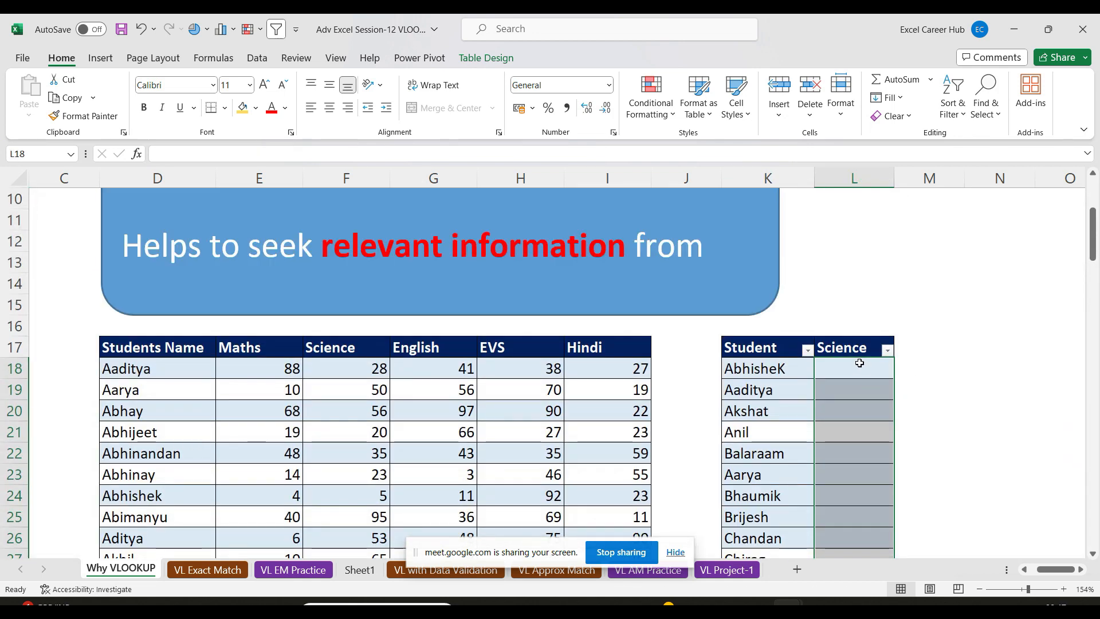
{"action": "left_click", "coordinate": [859, 363]}
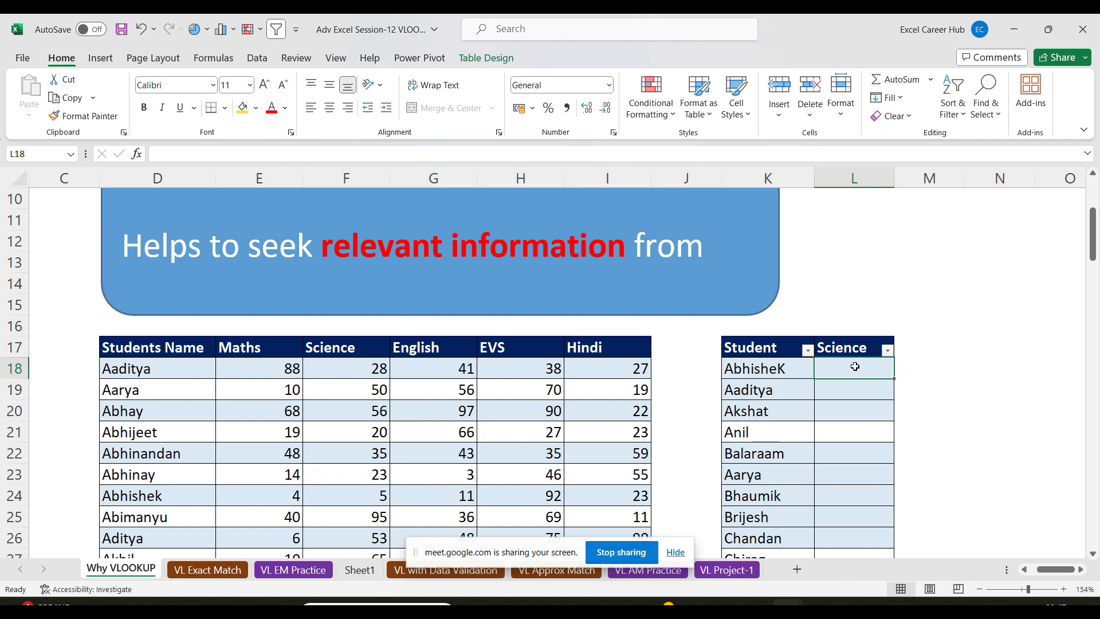
{"action": "type", "text": "=v"}
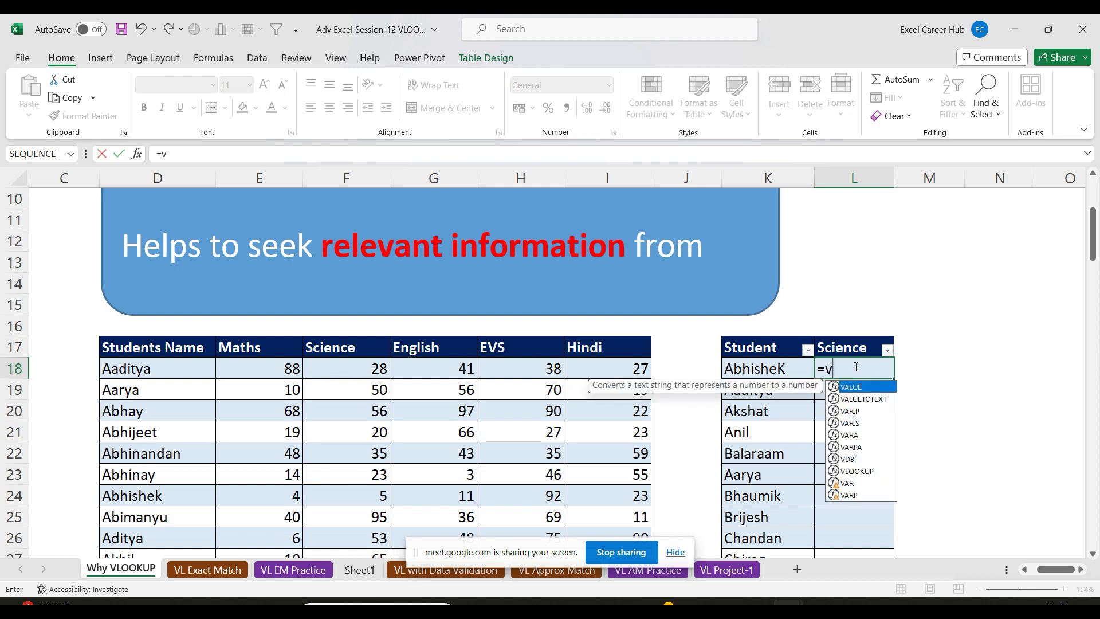
{"action": "type", "text": "l"}
{"action": "key", "text": "Tab"}
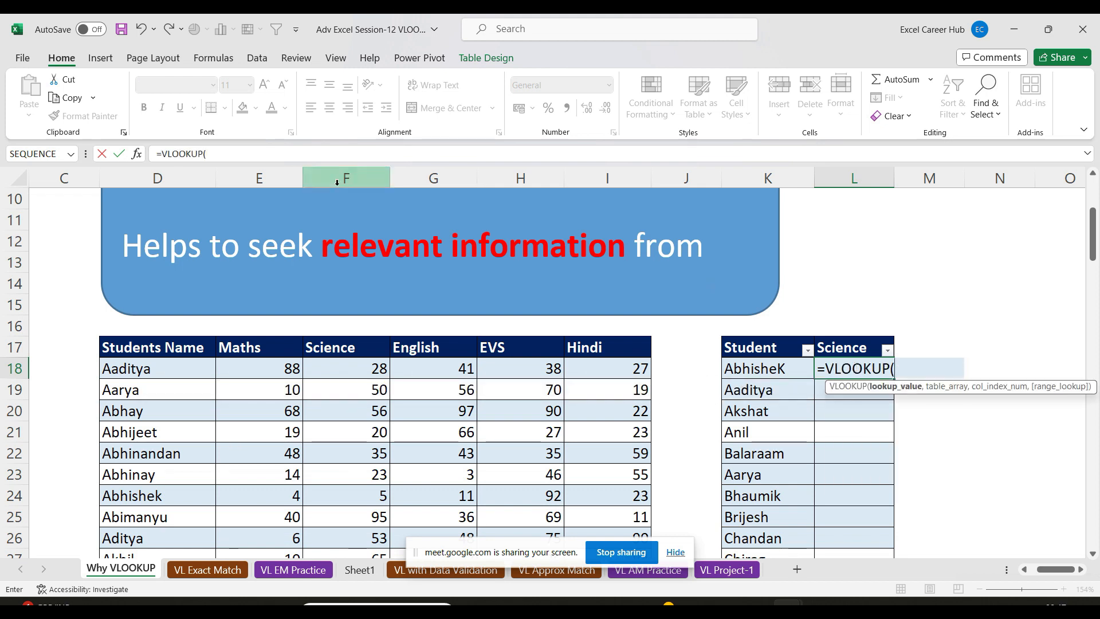
{"action": "left_click", "coordinate": [138, 155]}
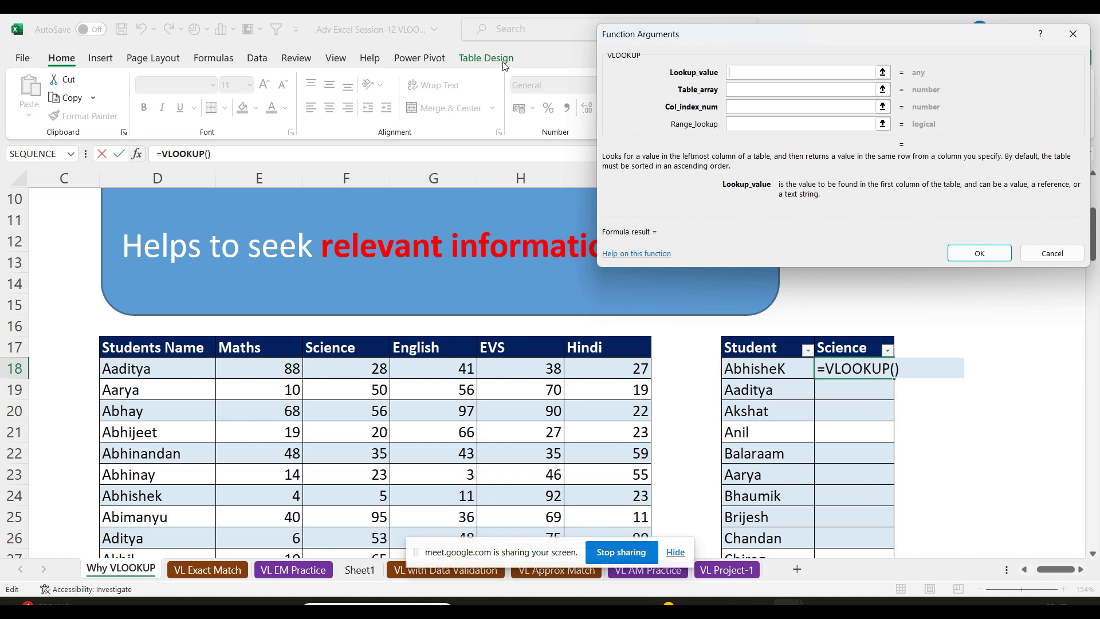
{"action": "left_click", "coordinate": [771, 370]}
- Try header cell D17 and first data cell D18 as the table array's starting point, and empty the argument
{"action": "left_click", "coordinate": [725, 92]}
{"action": "left_click", "coordinate": [731, 91]}
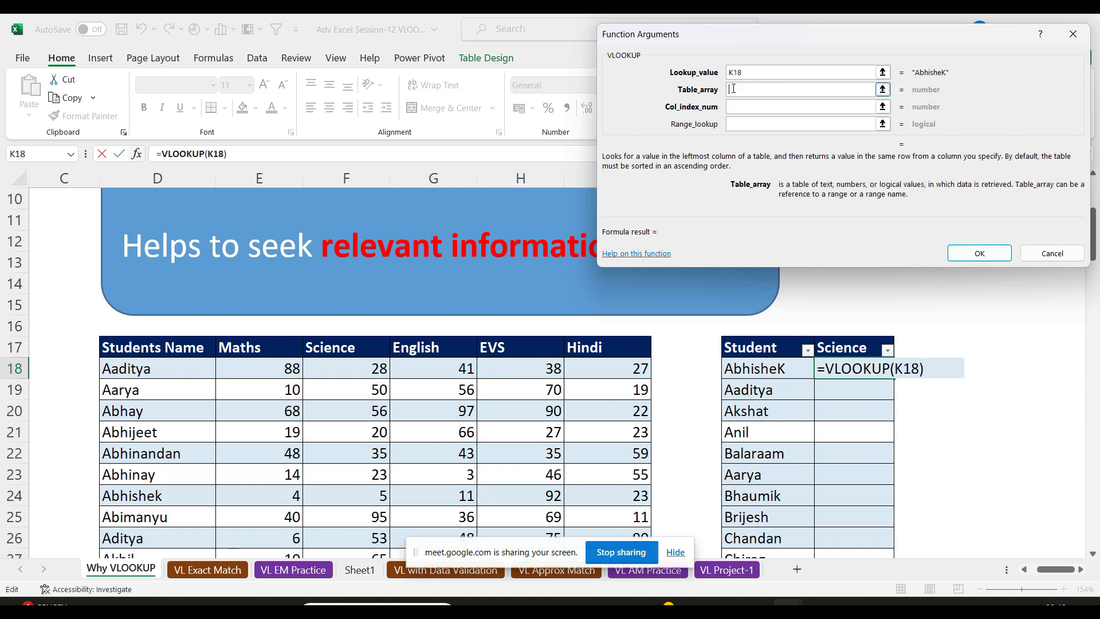
{"action": "left_click", "coordinate": [143, 350]}
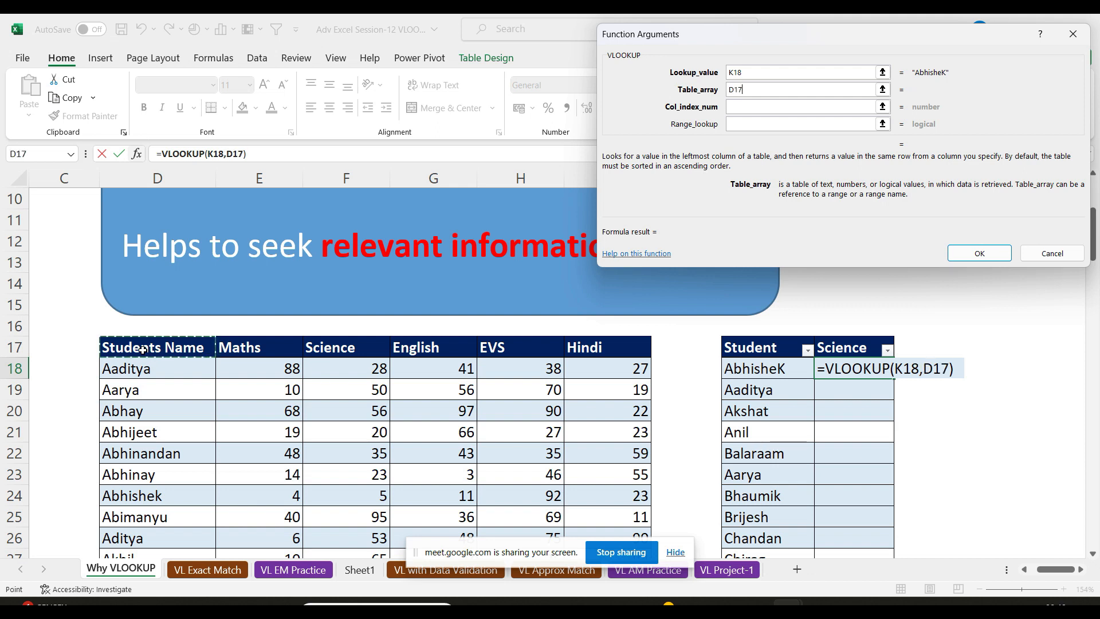
{"action": "left_click", "coordinate": [142, 370]}
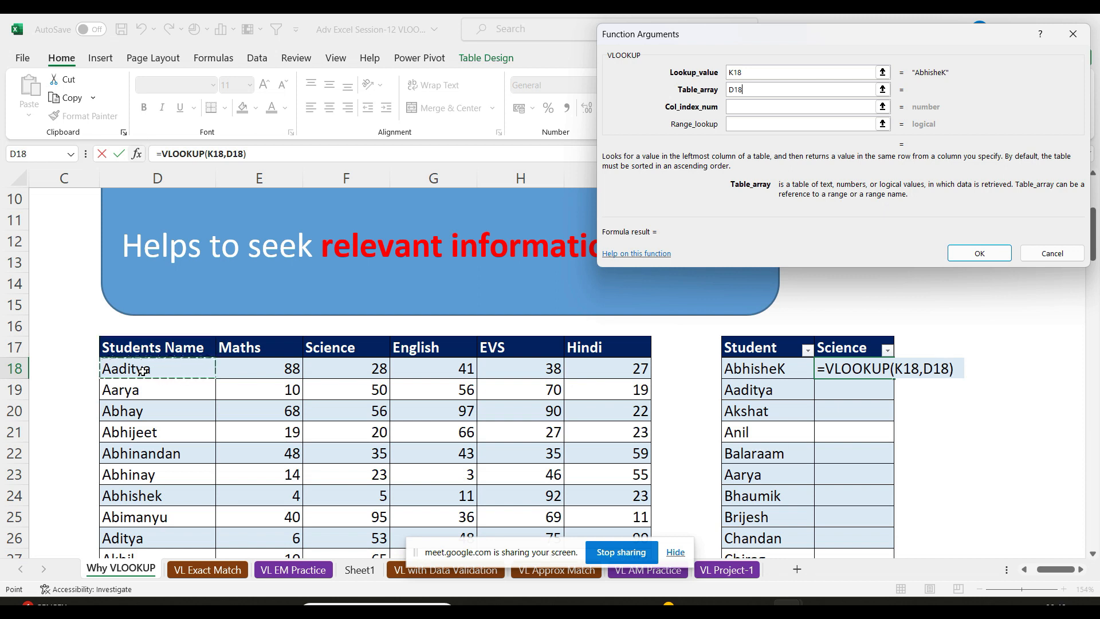
{"action": "key", "text": "BackSpace"}
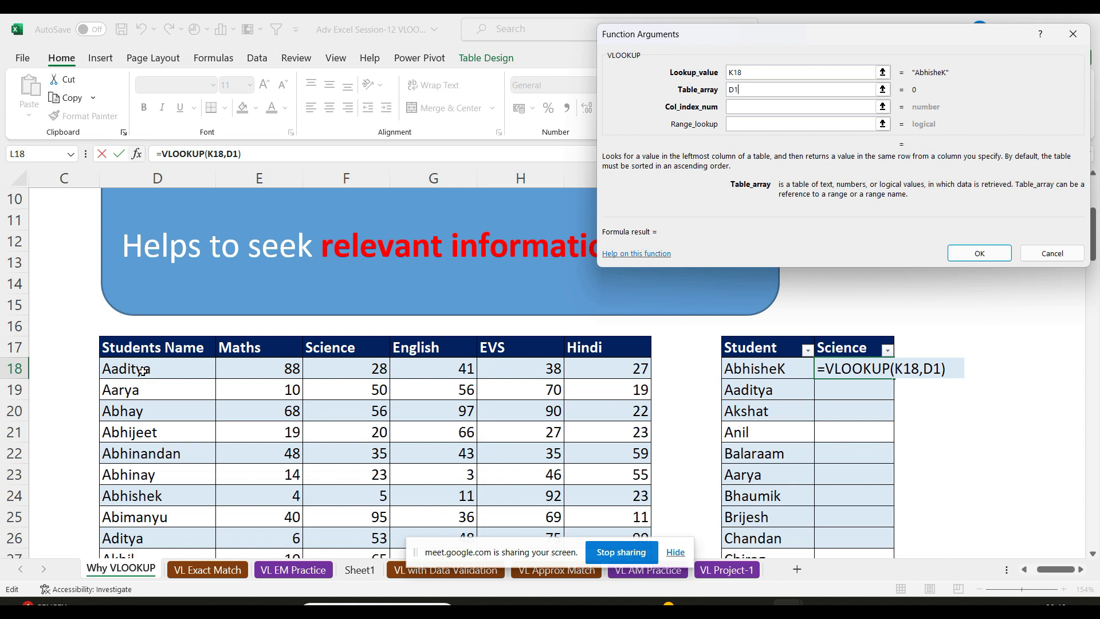
{"action": "type", "text": "7"}
{"action": "key", "text": "BackSpace"}
{"action": "key", "text": "BackSpace"}
{"action": "key", "text": "BackSpace"}
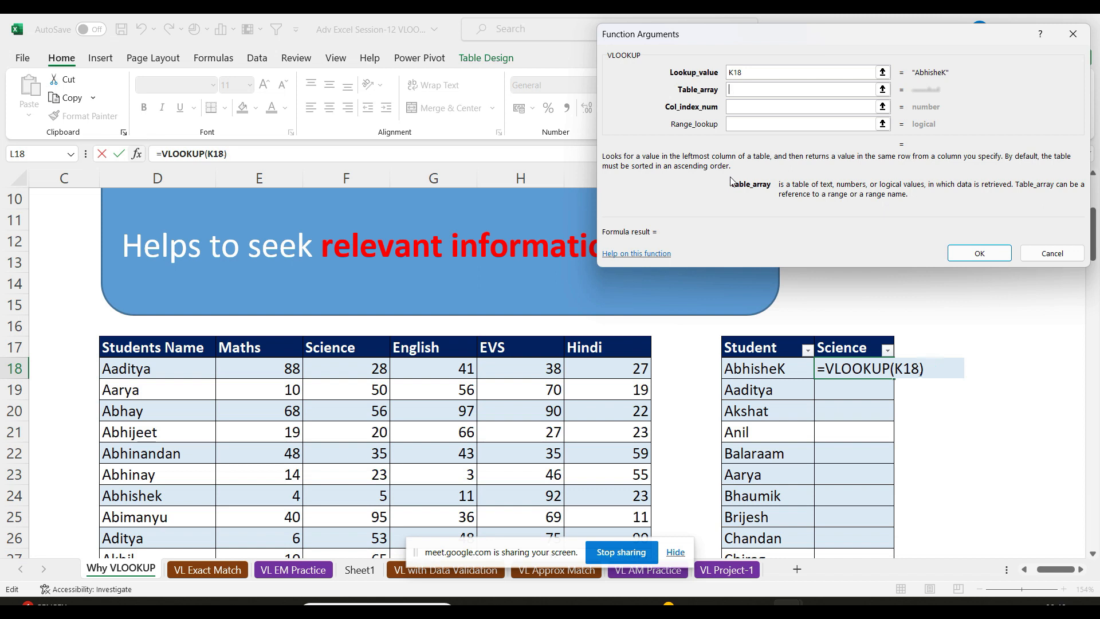
- Set the VLOOKUP table array to the marks table from the Students Name header through Hindi, locked as $D$17:$I$117
{"action": "left_click", "coordinate": [150, 348]}
{"action": "key", "text": "ctrl+shift+Right"}
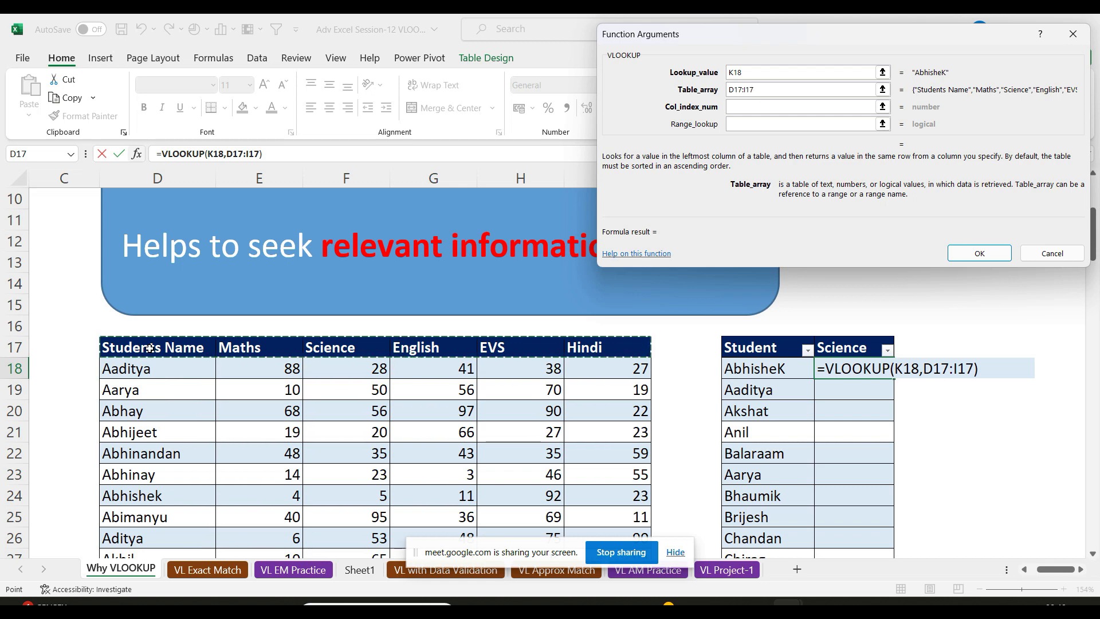
{"action": "key", "text": "ctrl+shift+Down"}
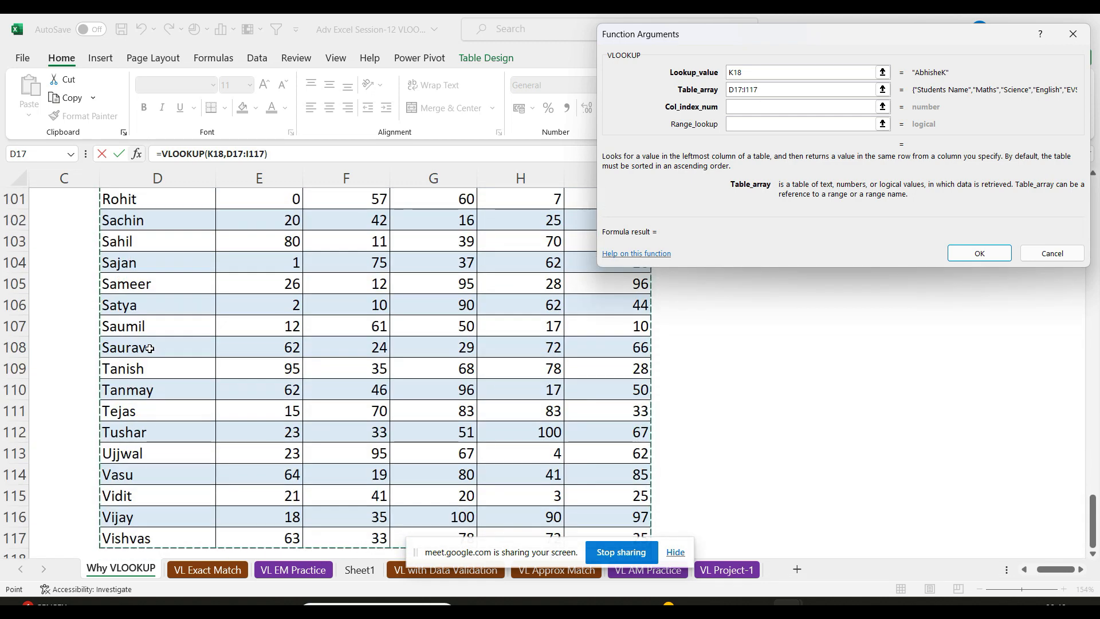
{"action": "left_click_drag", "start_coordinate": [1093, 519], "coordinate": [1094, 240]}
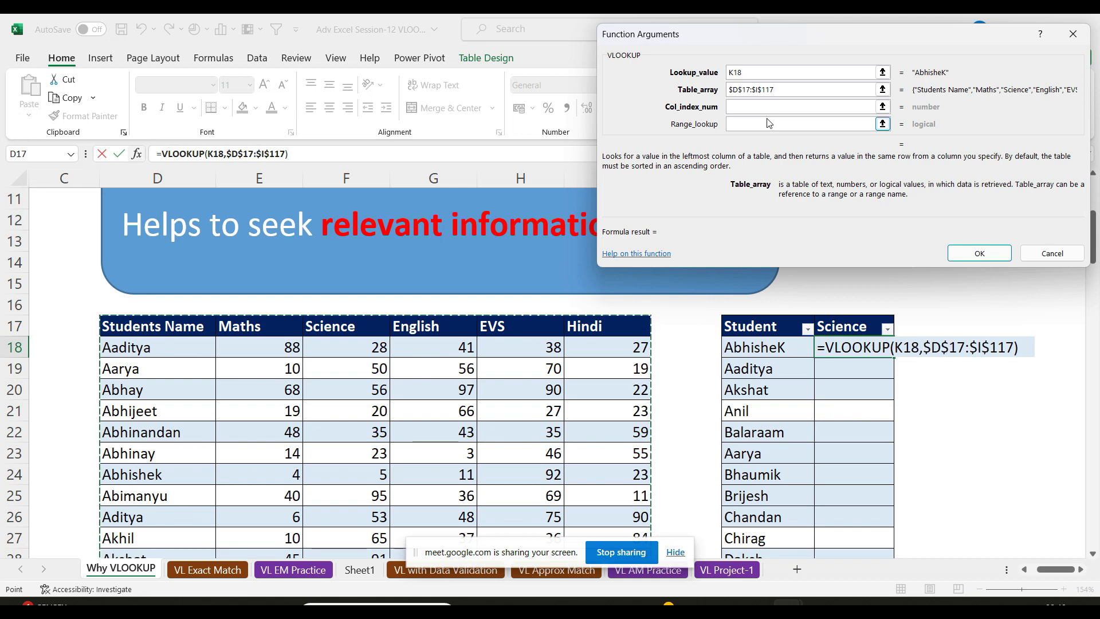
- Set the column index number to 3 and the range lookup to 0, complete the L18 formula, and check the copied formula in L19
{"action": "left_click", "coordinate": [745, 108]}
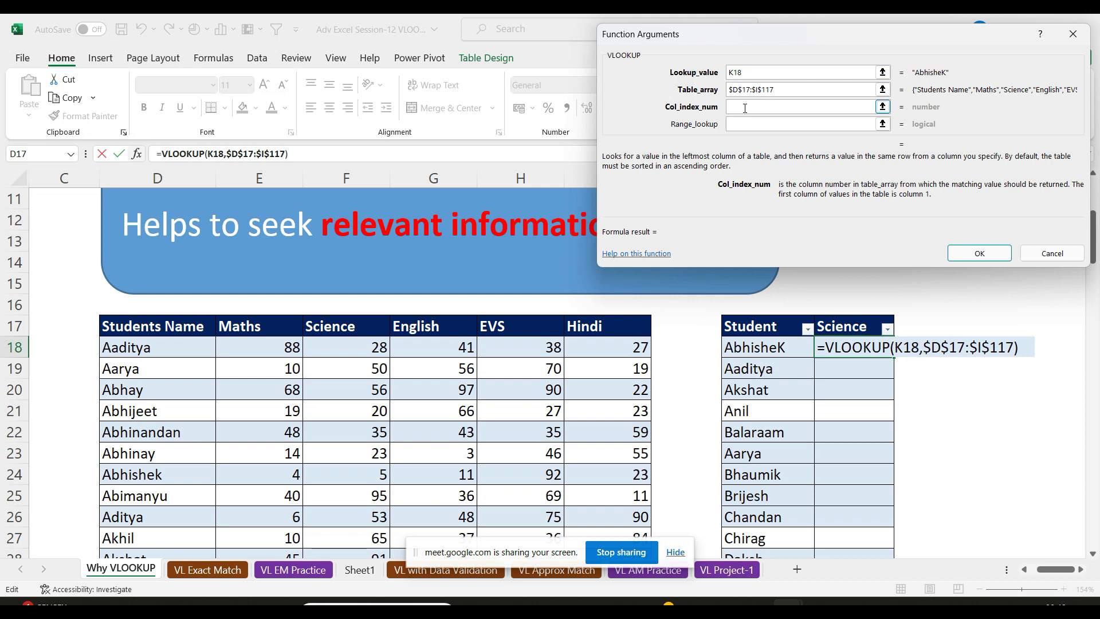
{"action": "type", "text": "3"}
{"action": "left_click", "coordinate": [733, 126]}
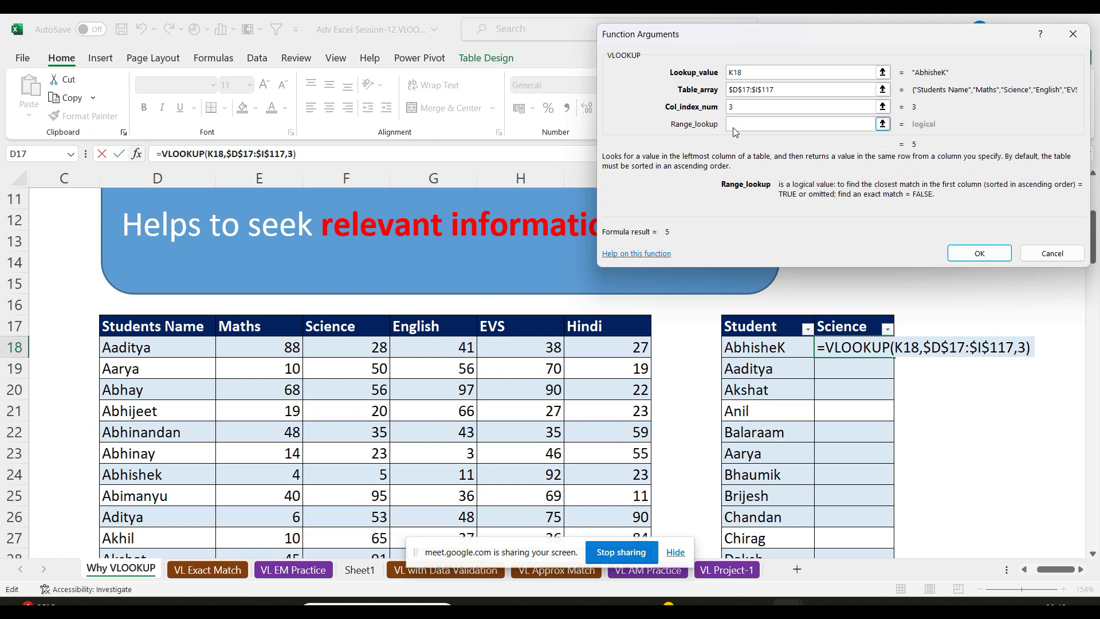
{"action": "type", "text": "0"}
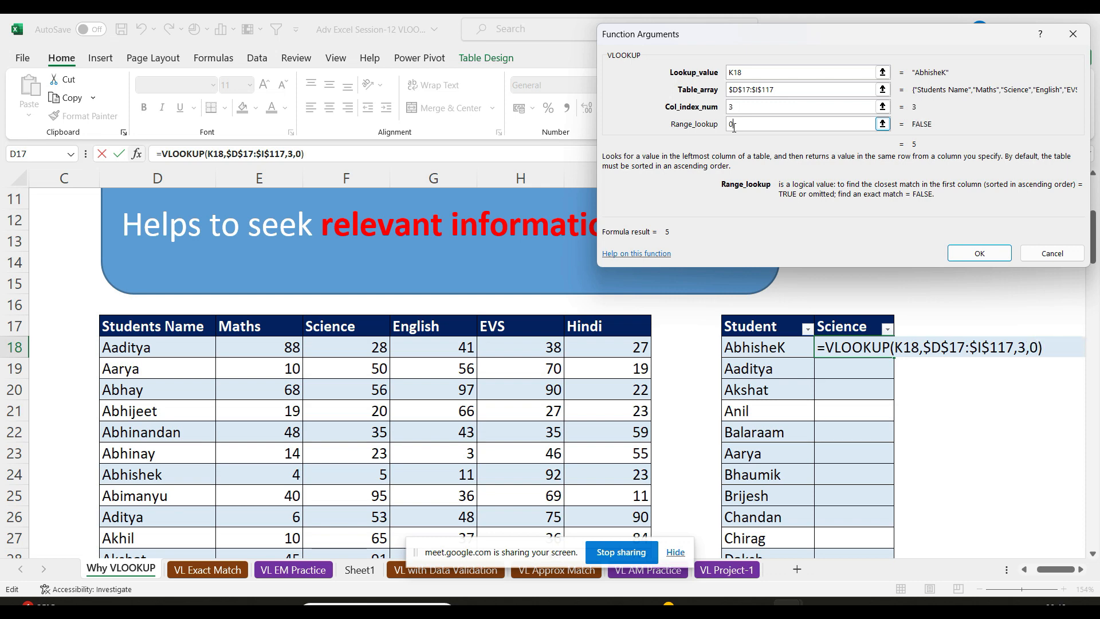
{"action": "left_click", "coordinate": [979, 256]}
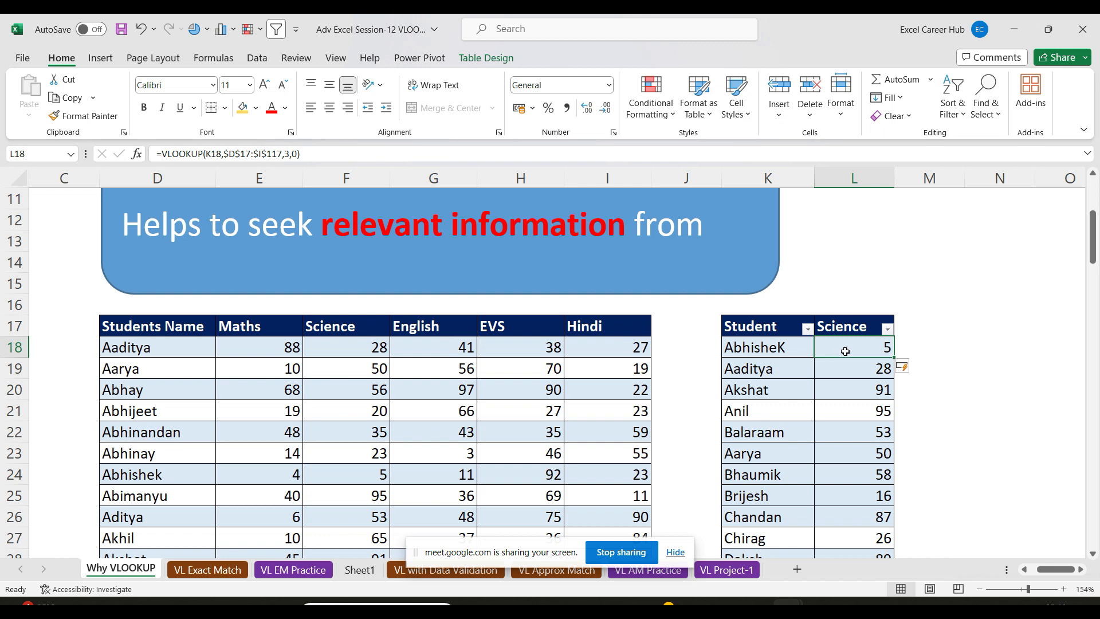
{"action": "left_click", "coordinate": [845, 370]}
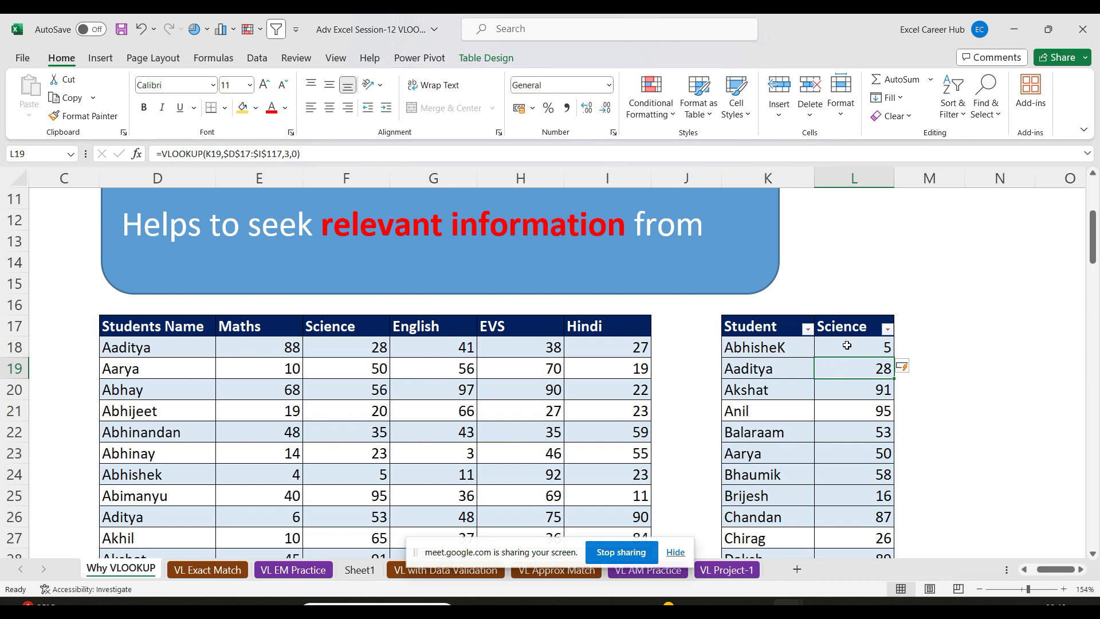
- Clear the VLOOKUP results from the Science column of the student lookup table, L18:L79
{"action": "left_click", "coordinate": [866, 347]}
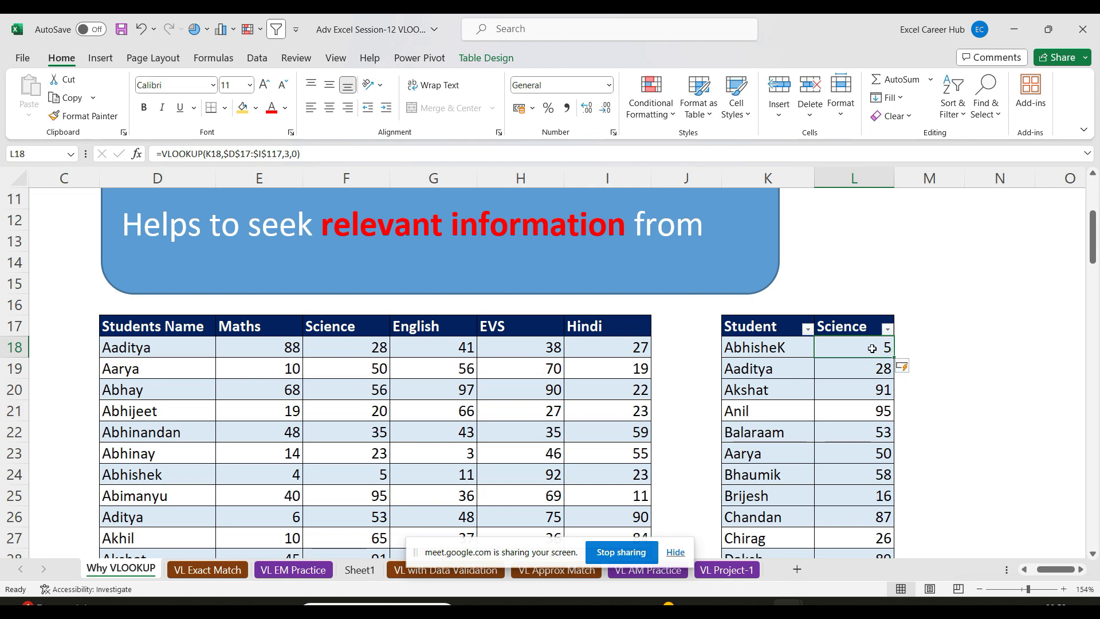
{"action": "key", "text": "ctrl+shift+Down"}
{"action": "key", "text": "Delete"}
{"action": "scroll", "coordinate": [872, 348], "scroll_direction": "up", "scroll_amount": 15}
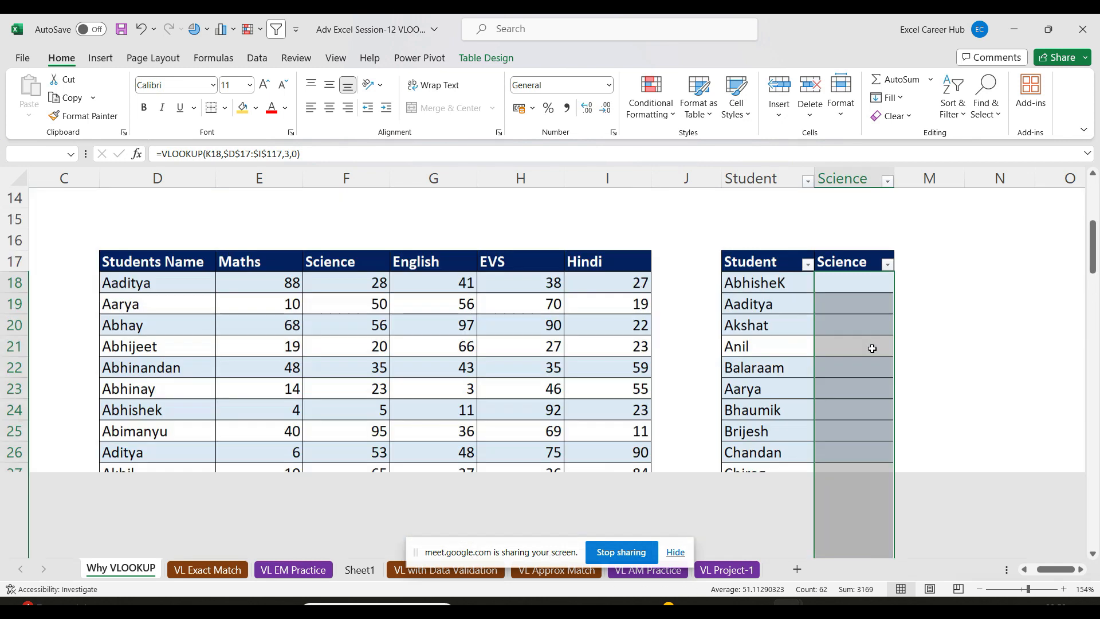
- Start a VLOOKUP in L18 with lookup value K18 and table array D18:I117, and open its Function Arguments dialog
{"action": "left_click", "coordinate": [852, 361]}
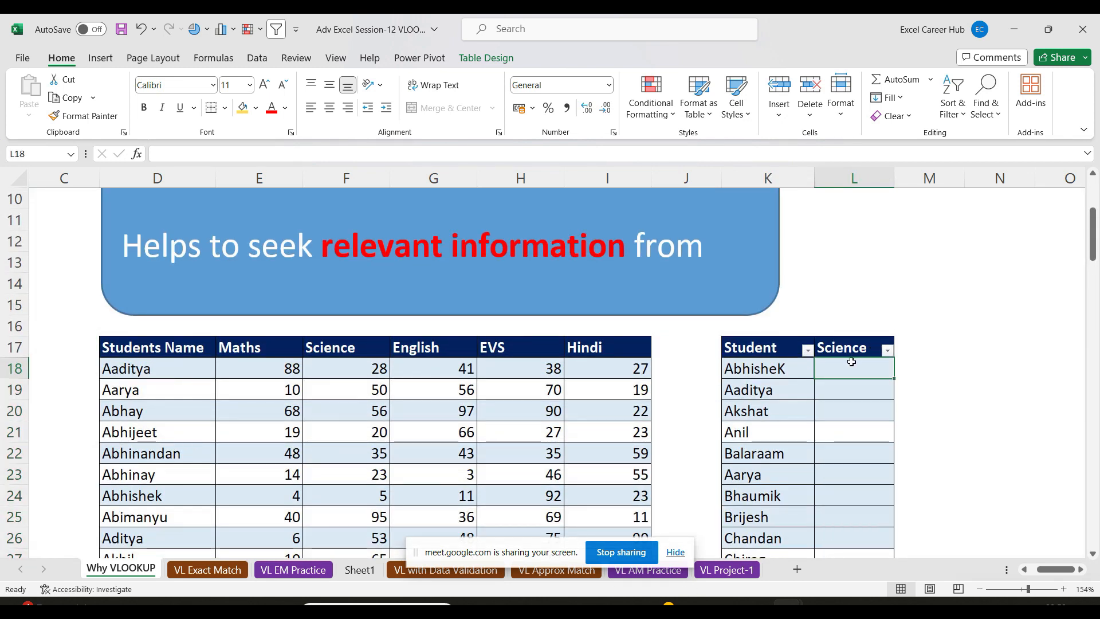
{"action": "type", "text": "="}
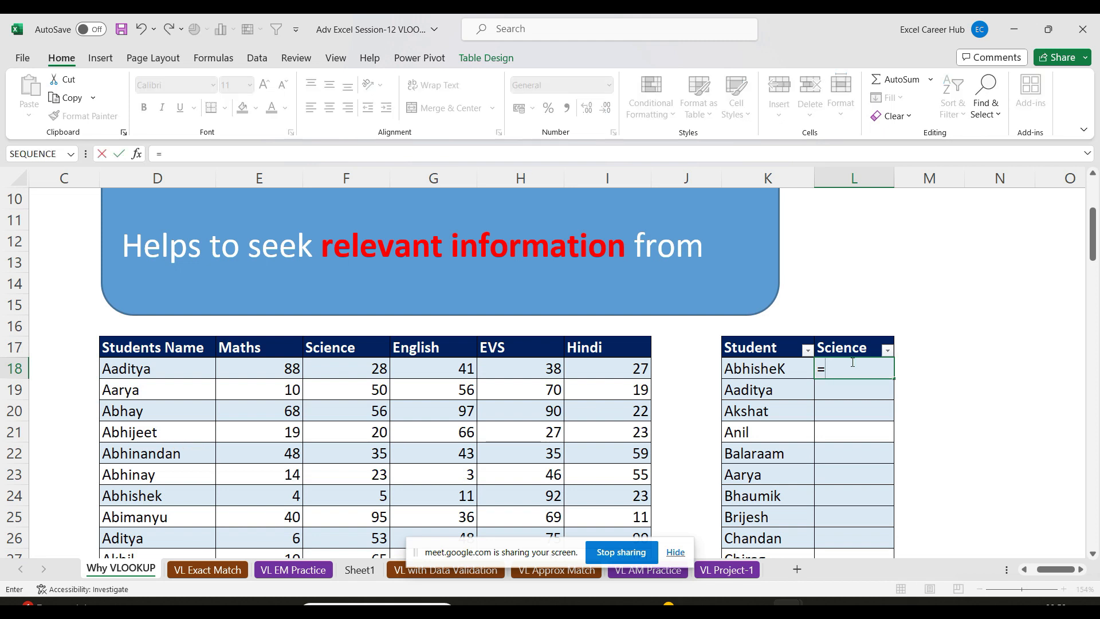
{"action": "type", "text": "vLOOKUP("}
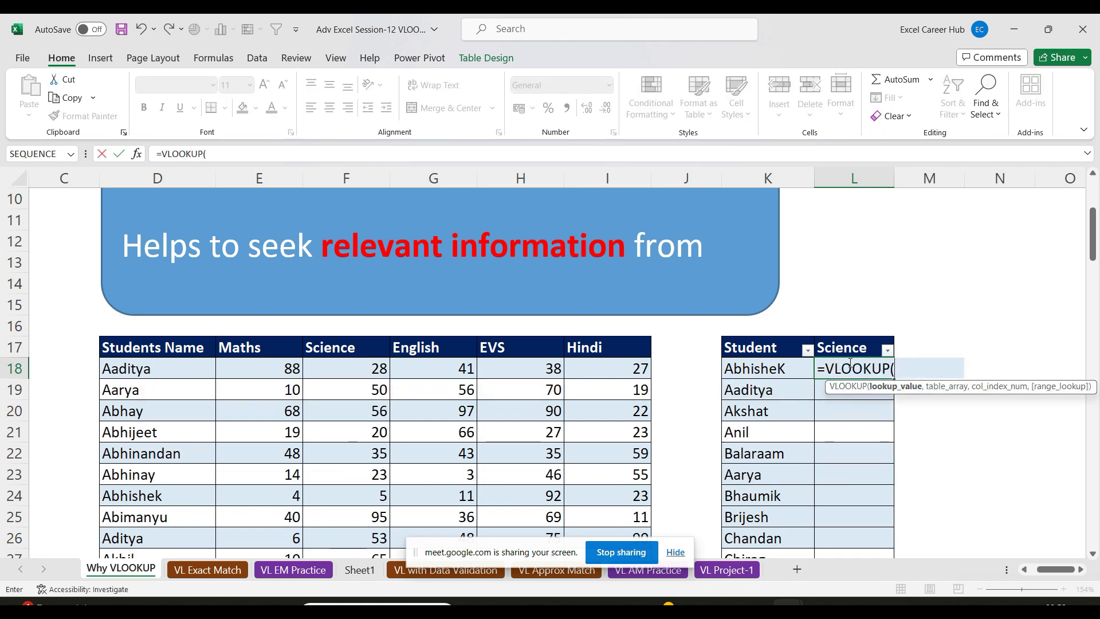
{"action": "left_click", "coordinate": [760, 367]}
{"action": "type", "text": ","}
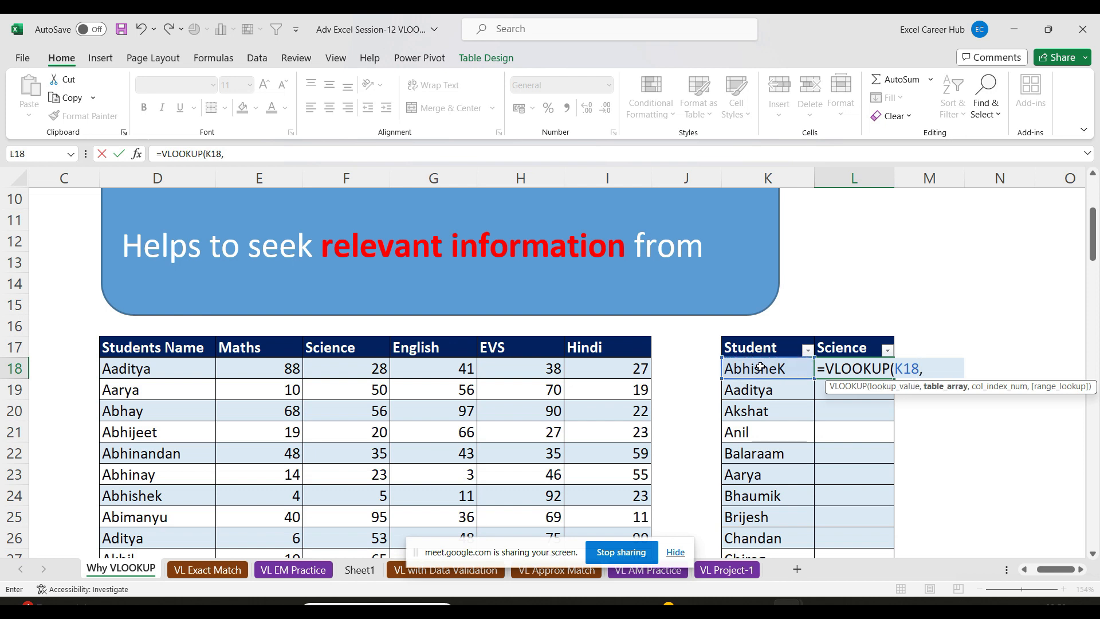
{"action": "left_click", "coordinate": [112, 334]}
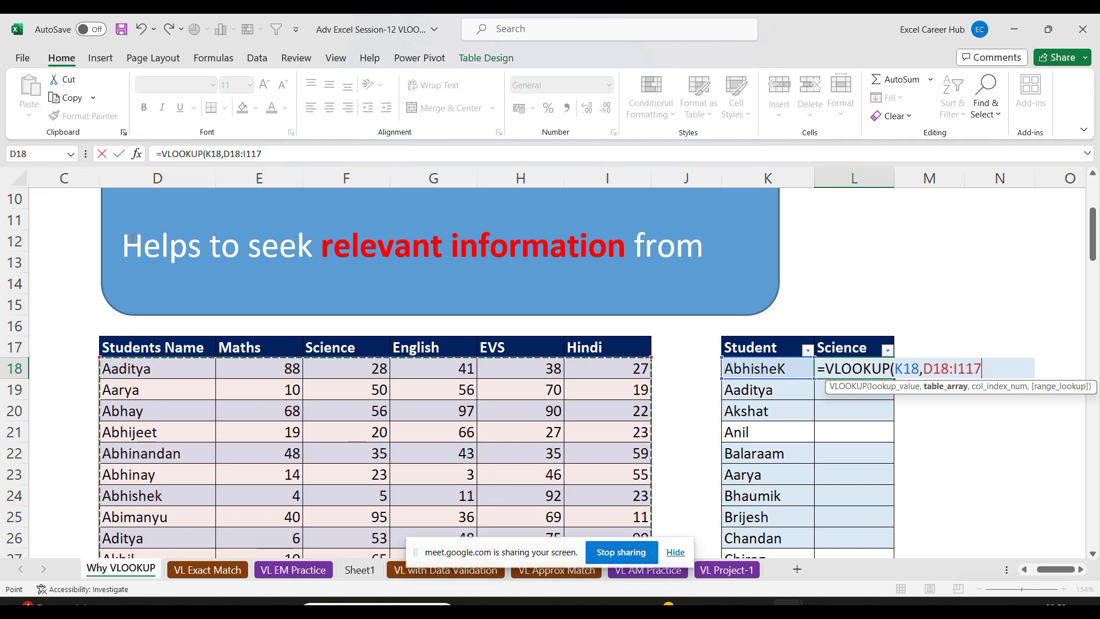
{"action": "left_click", "coordinate": [136, 154]}
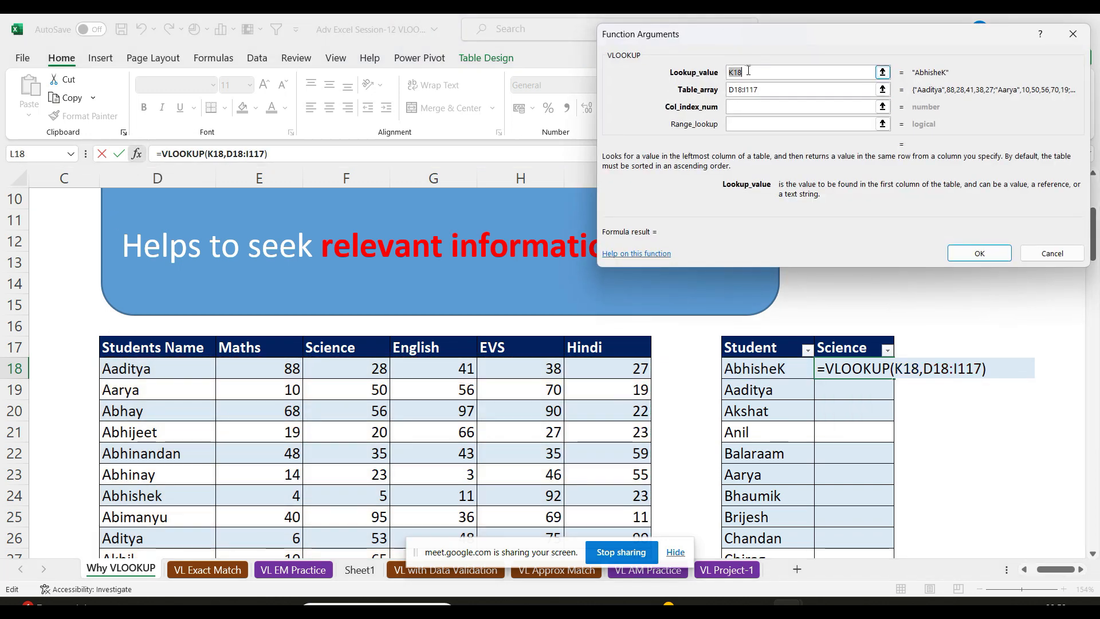
- Empty the table array and lookup value arguments of the L18 VLOOKUP
{"action": "left_click", "coordinate": [762, 90]}
{"action": "left_click_drag", "start_coordinate": [762, 90], "coordinate": [719, 90]}
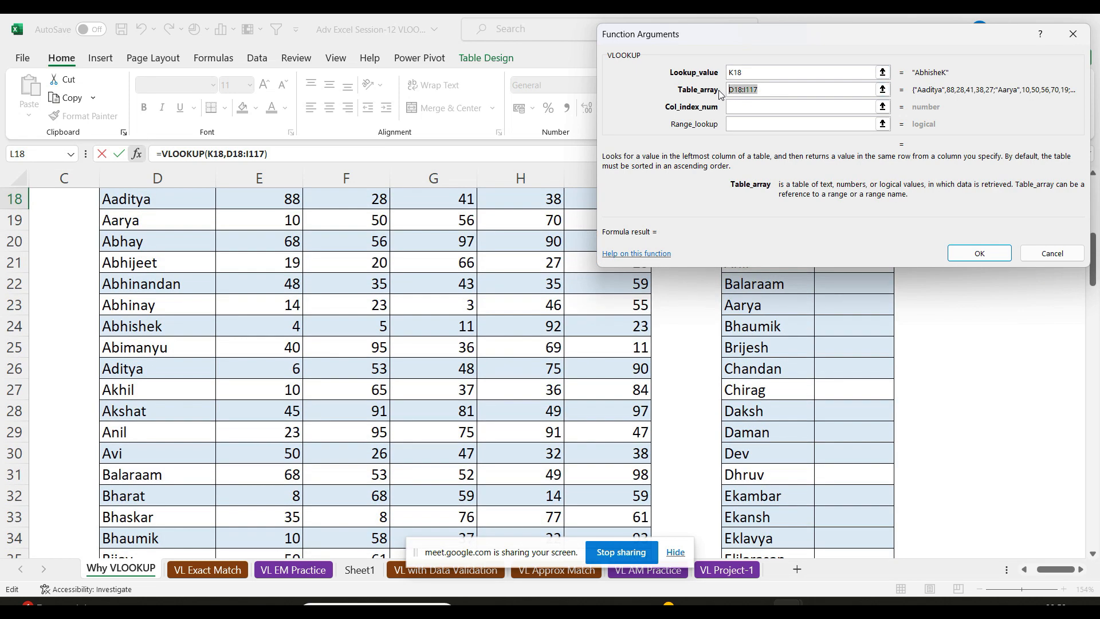
{"action": "key", "text": "BackSpace"}
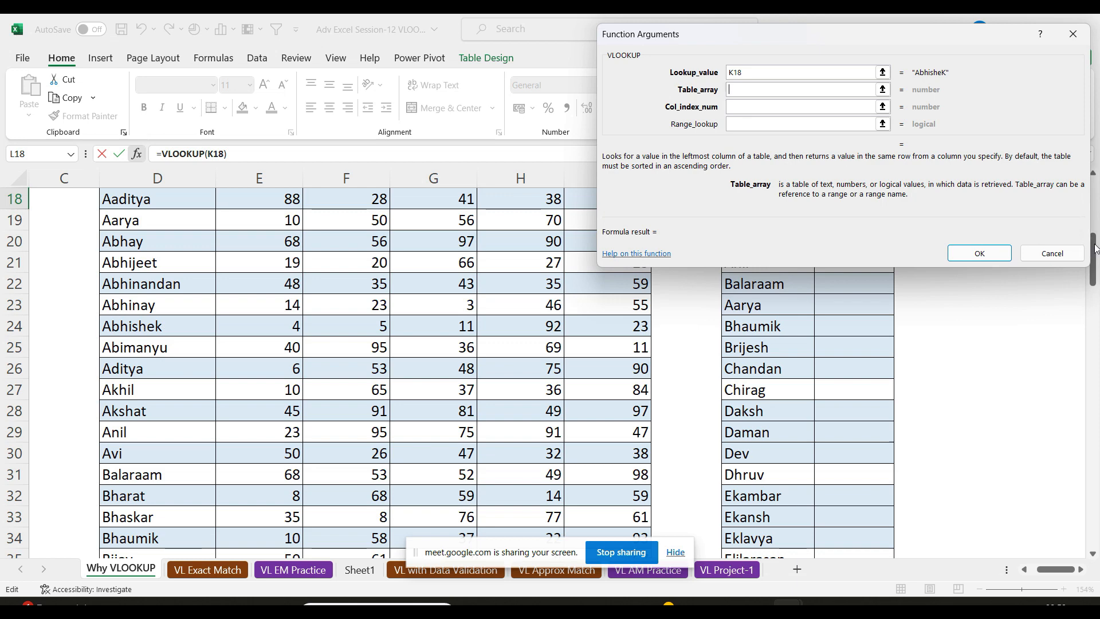
{"action": "left_click_drag", "start_coordinate": [1095, 248], "coordinate": [1097, 170]}
{"action": "scroll", "coordinate": [1098, 170], "scroll_direction": "down", "scroll_amount": 3}
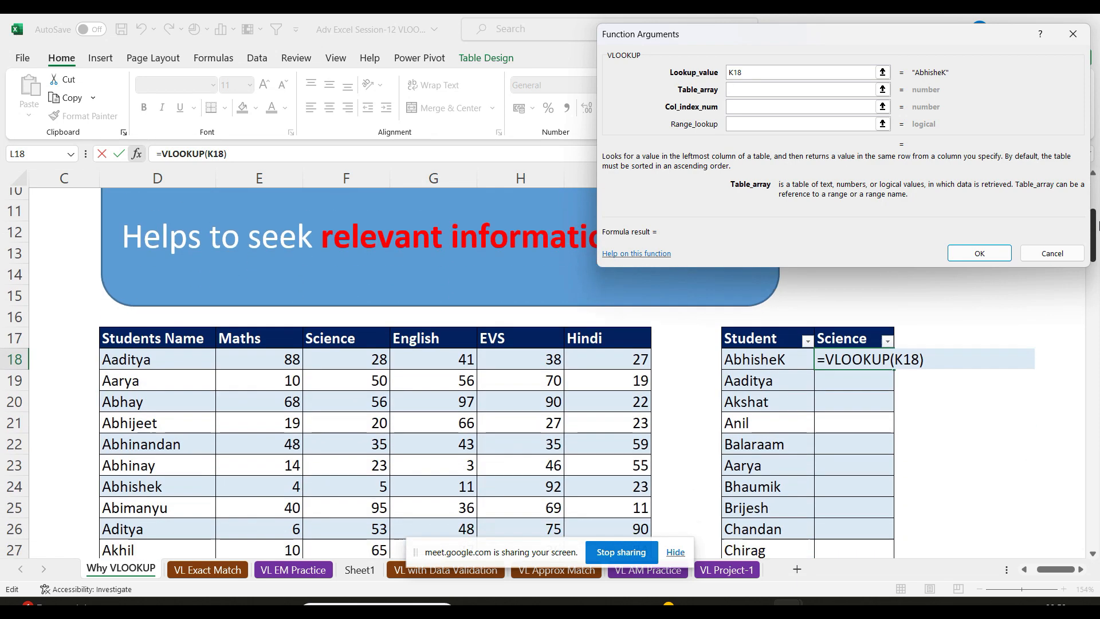
{"action": "left_click", "coordinate": [753, 72]}
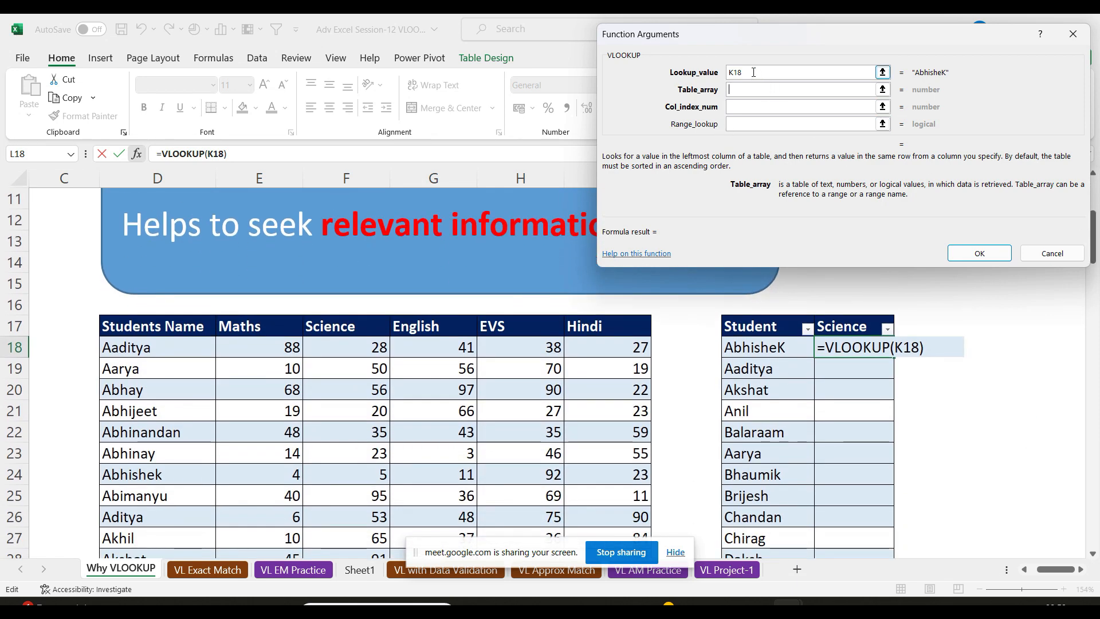
{"action": "key", "text": "BackSpace"}
{"action": "key", "text": "BackSpace"}
{"action": "key", "text": "BackSpace"}
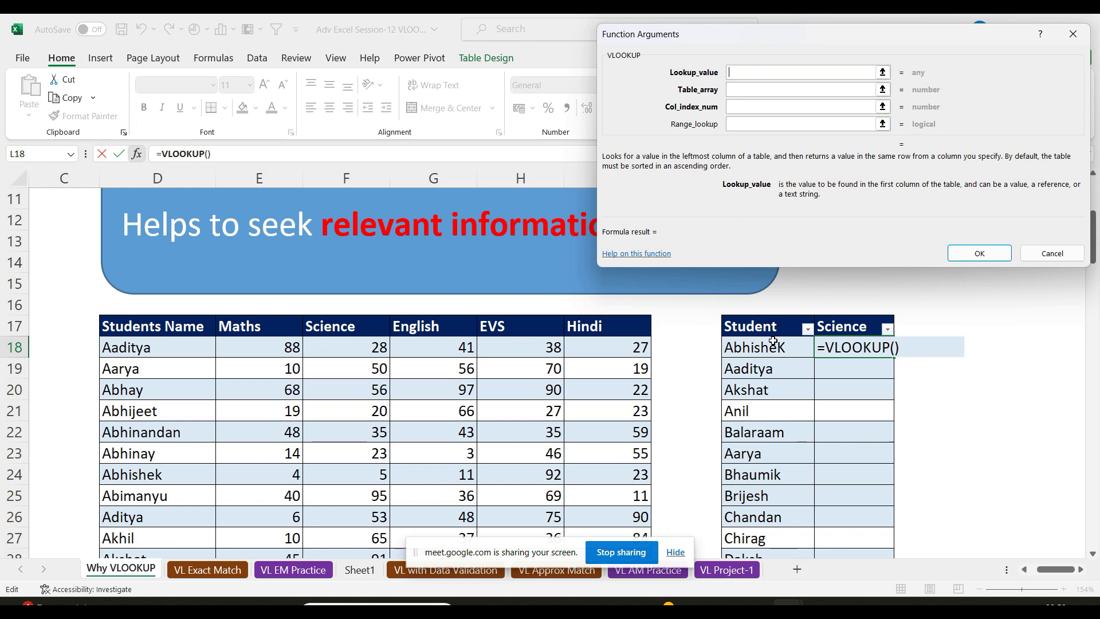
- Set the VLOOKUP lookup value to the first student cell, K18
{"action": "left_click", "coordinate": [771, 345]}
{"action": "type", "text": ","}
{"action": "key", "text": "BackSpace"}
- Set the table array to the full marks table including headers, locked as $D$17:$I$117, and the column index number to 3
{"action": "left_click", "coordinate": [733, 94]}
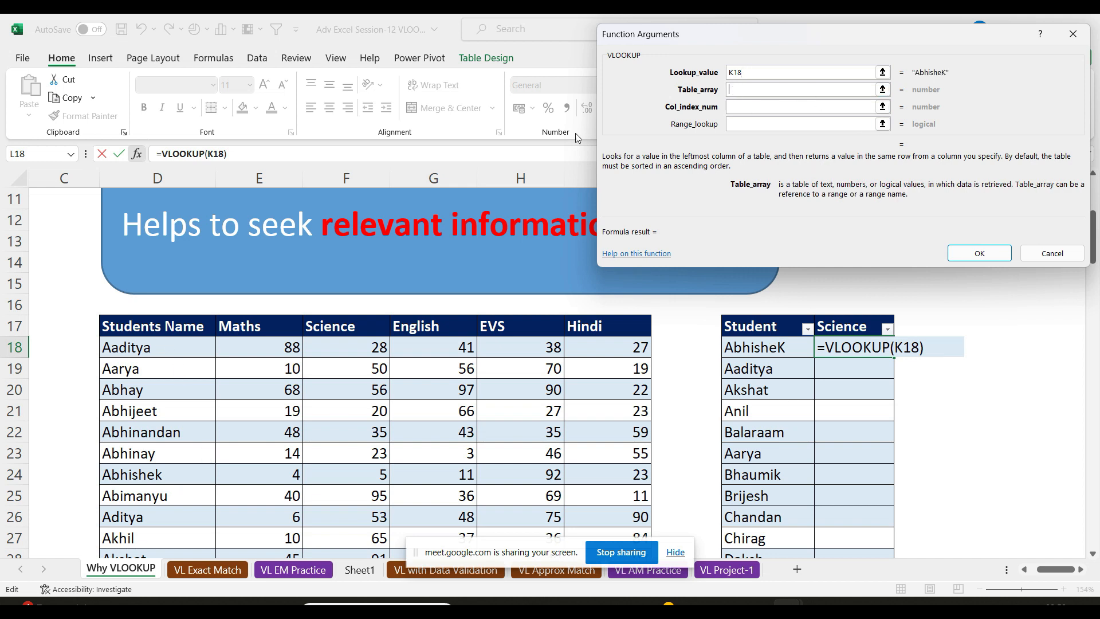
{"action": "left_click", "coordinate": [140, 328]}
{"action": "key", "text": "ctrl+shift+Right"}
{"action": "key", "text": "ctrl+shift+Down"}
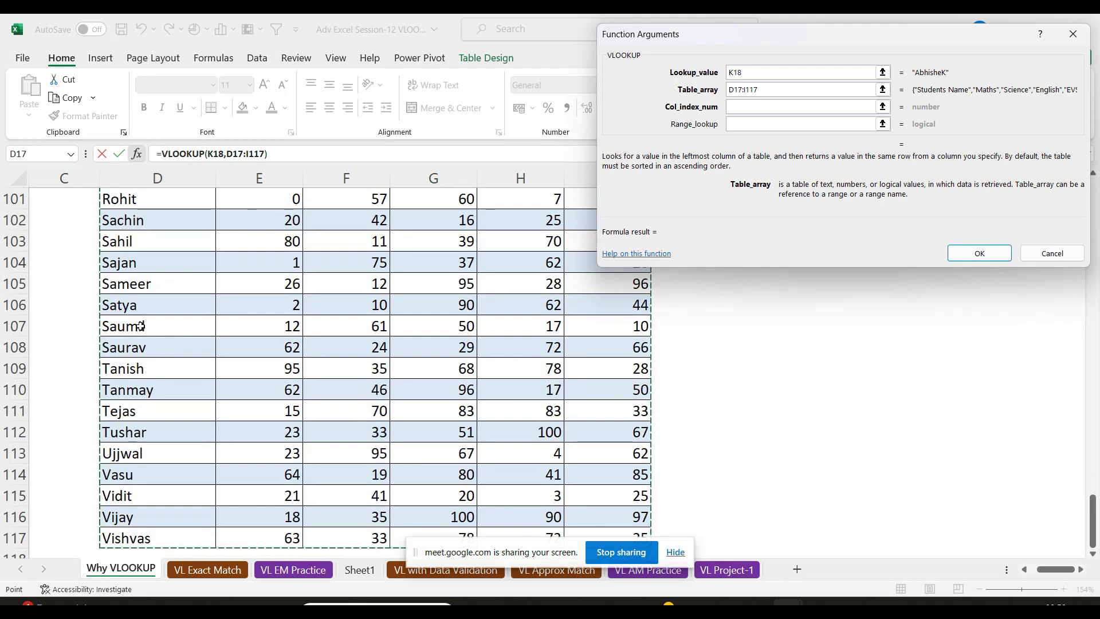
{"action": "key", "text": "F4"}
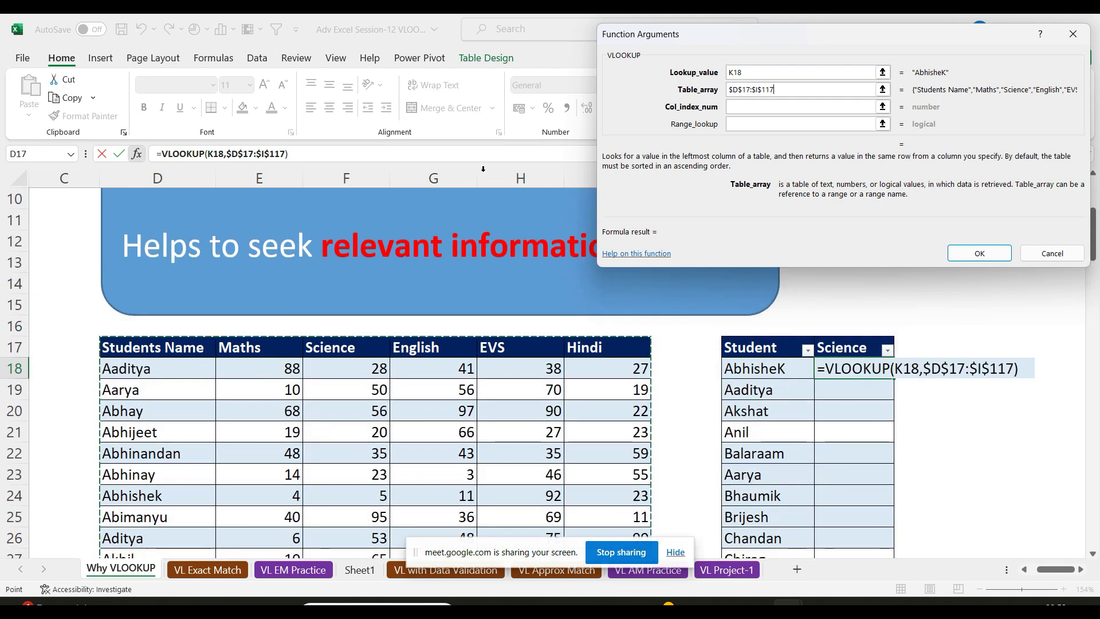
{"action": "left_click", "coordinate": [764, 107]}
{"action": "type", "text": "3"}
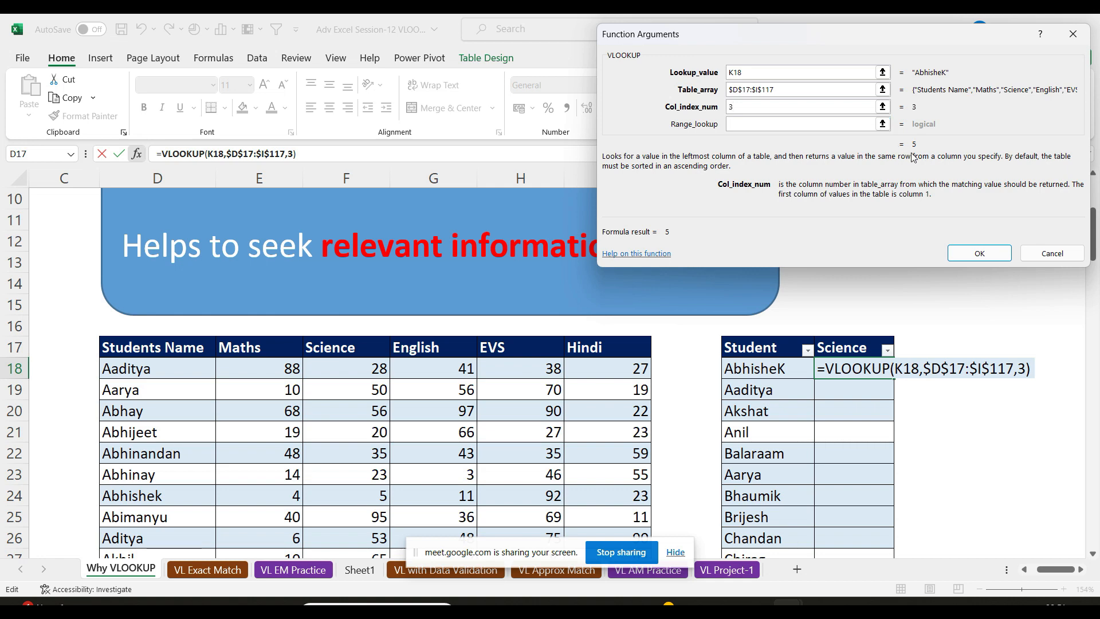
- Set the range lookup of the Science VLOOKUP in L18 to 0 and complete the formula
{"action": "left_click", "coordinate": [754, 124]}
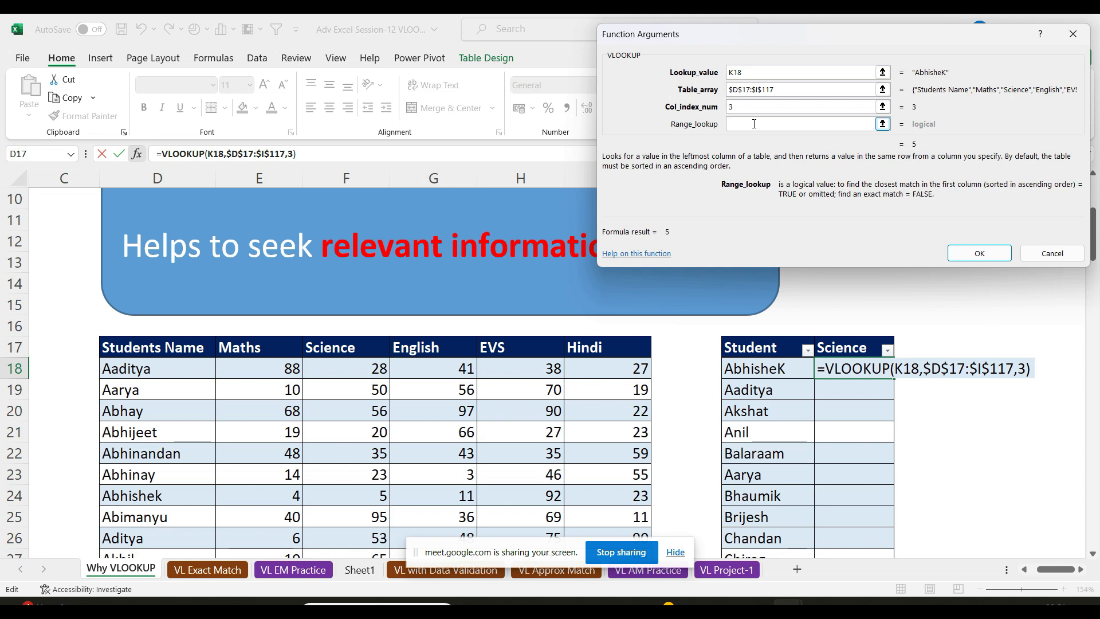
{"action": "type", "text": "0"}
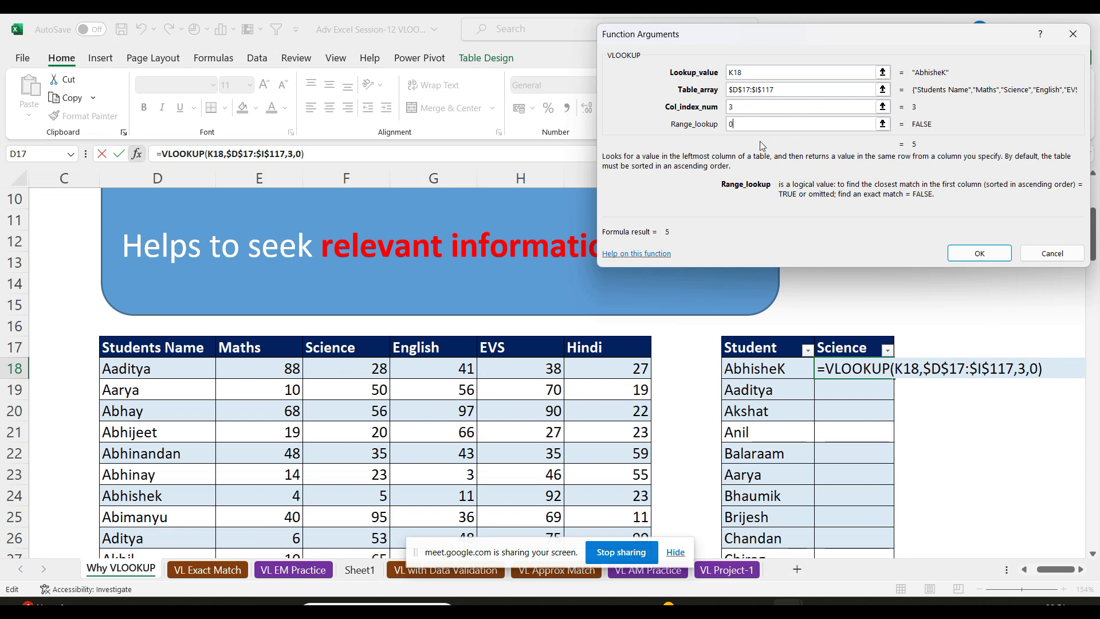
{"action": "left_click", "coordinate": [988, 259]}
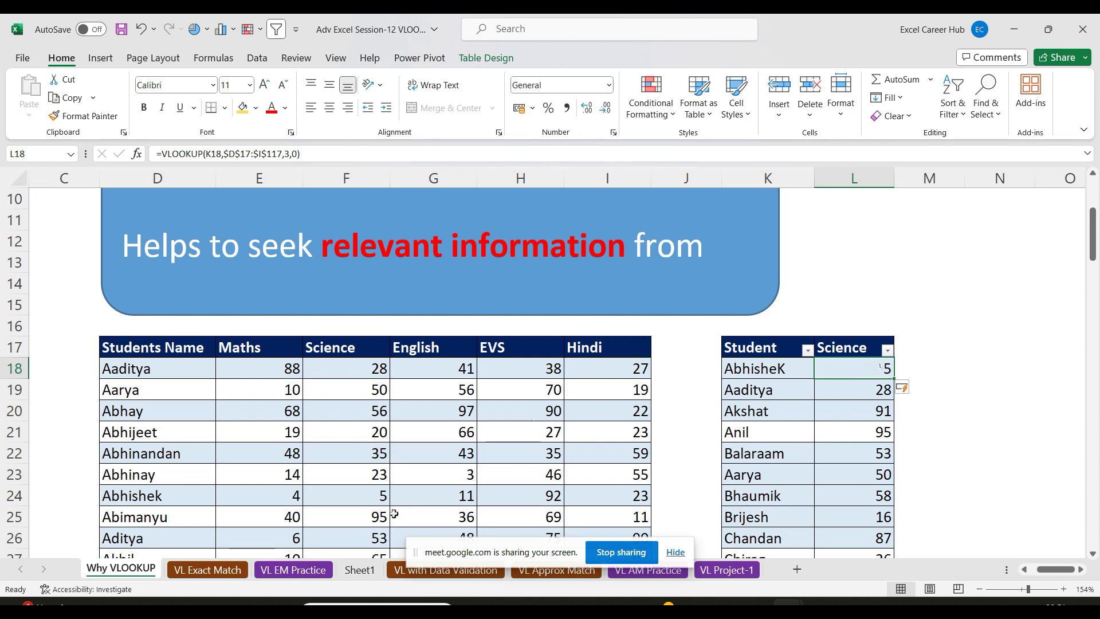
- Look through the workbook's sheets, open the VL EM Practice sheet and hide the screen-sharing notice
{"action": "left_click", "coordinate": [360, 570]}
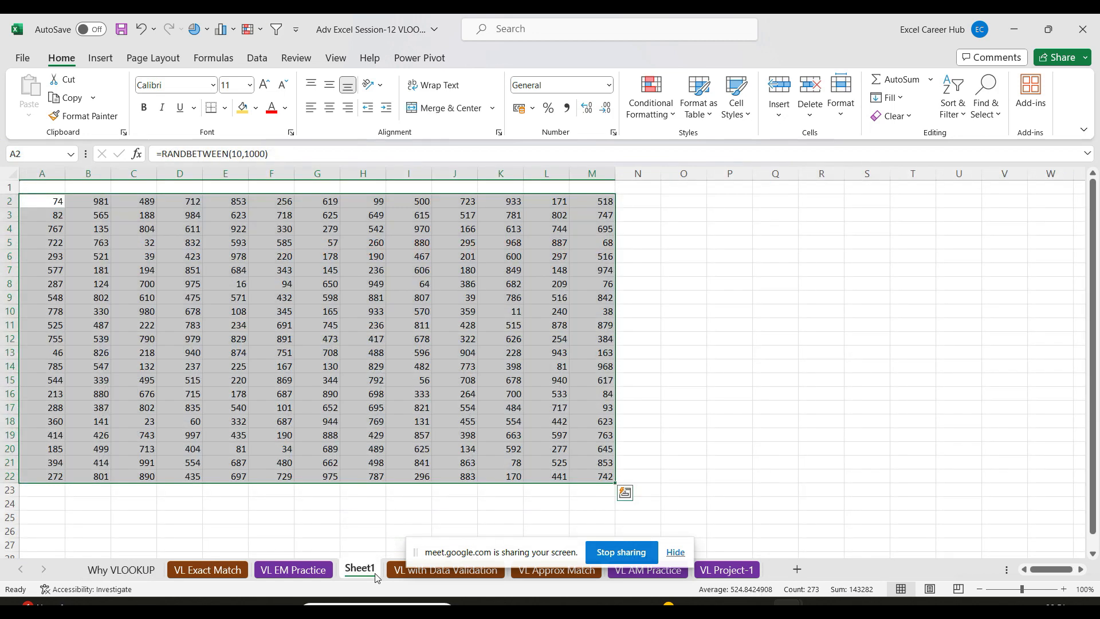
{"action": "left_click", "coordinate": [205, 569]}
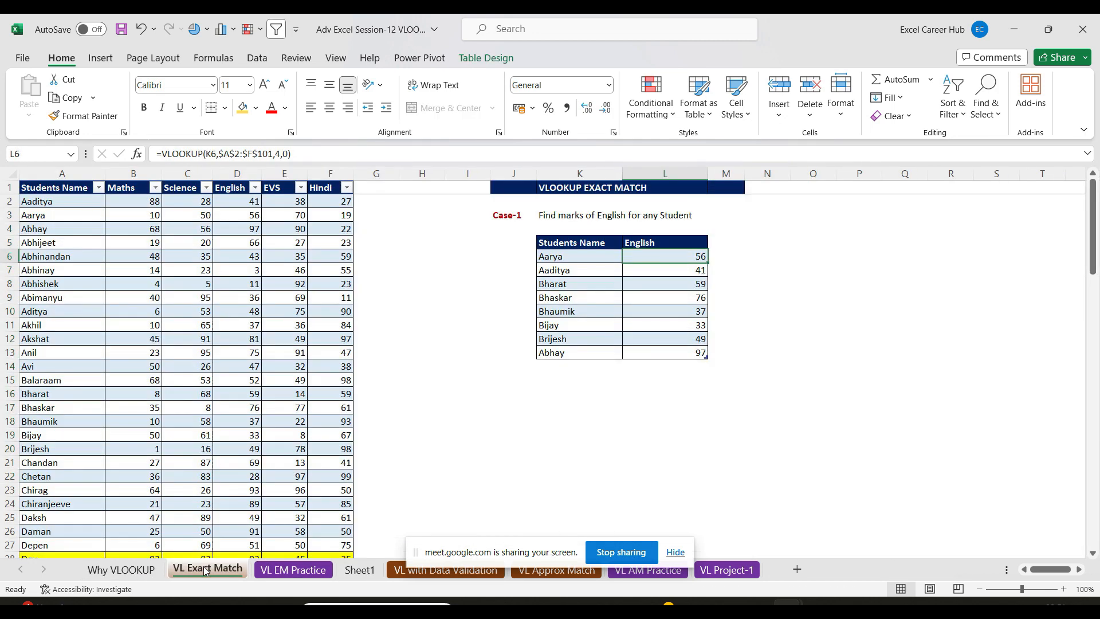
{"action": "left_click", "coordinate": [298, 570]}
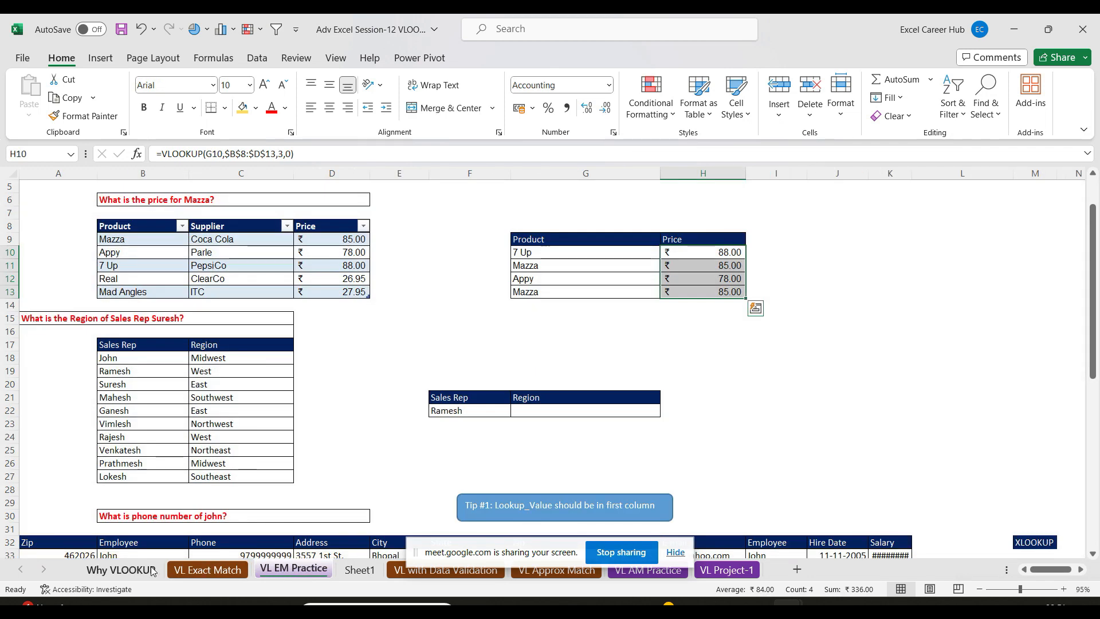
{"action": "left_click", "coordinate": [121, 569]}
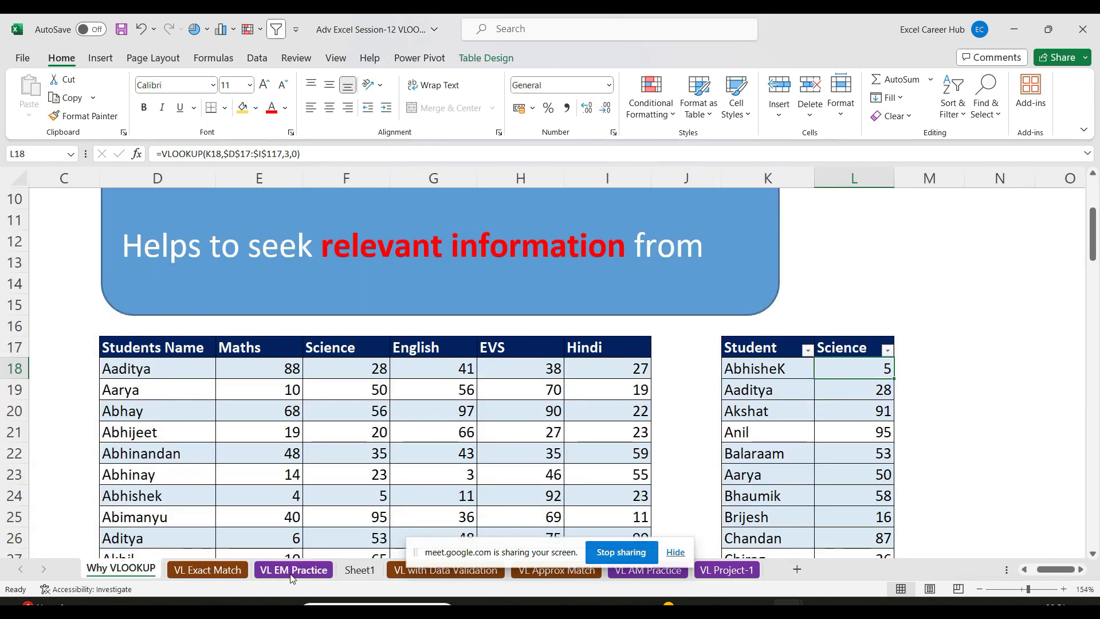
{"action": "left_click", "coordinate": [290, 573]}
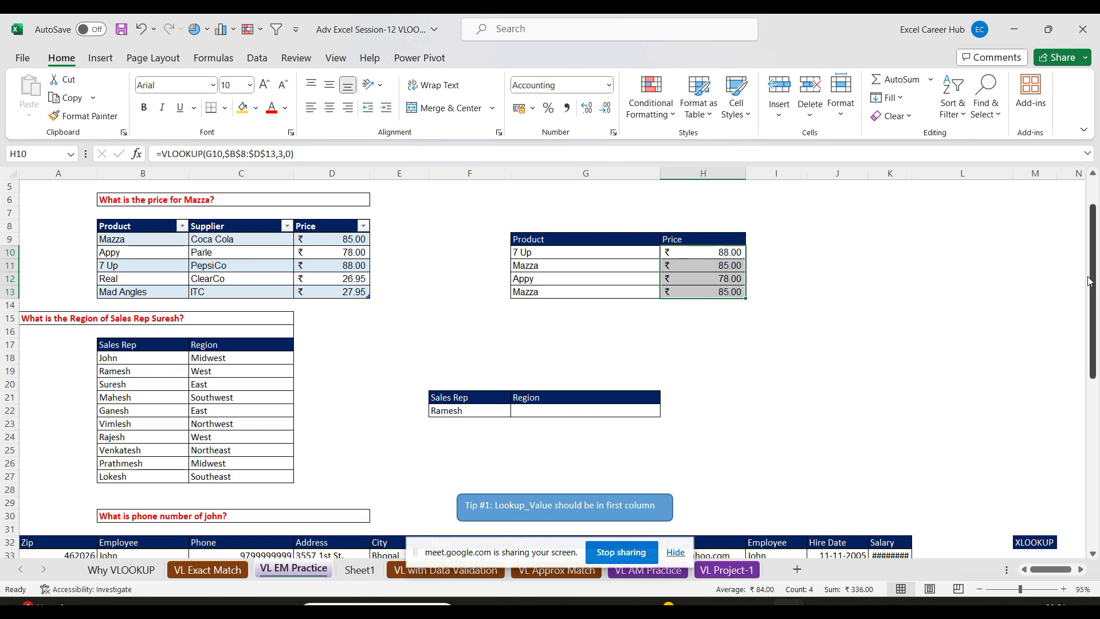
{"action": "left_click_drag", "start_coordinate": [1091, 278], "coordinate": [1090, 204]}
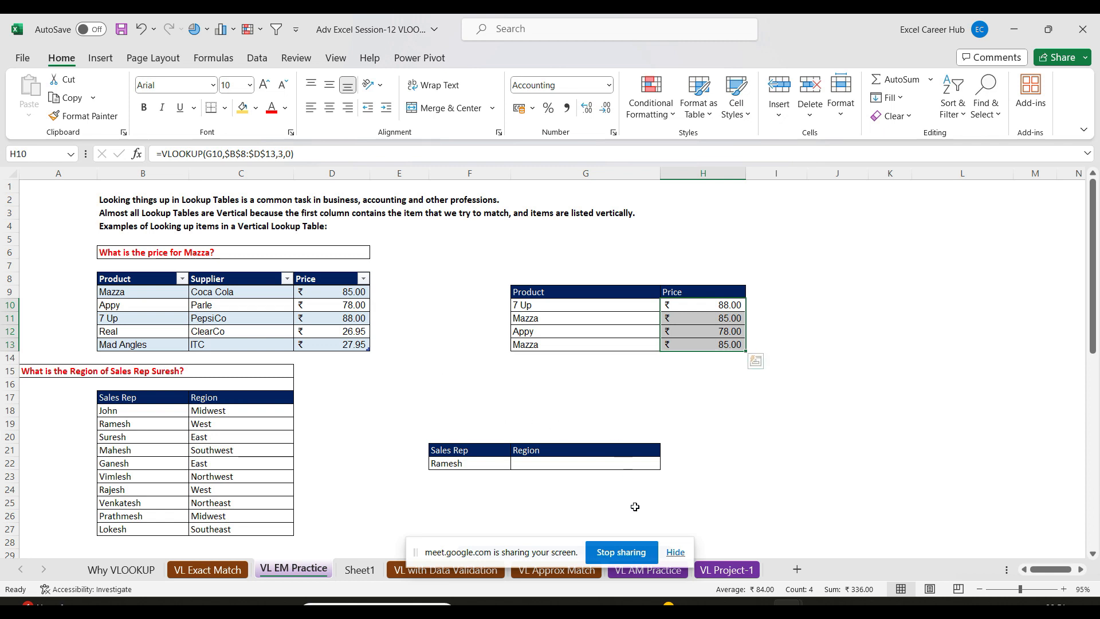
{"action": "left_click", "coordinate": [679, 553]}
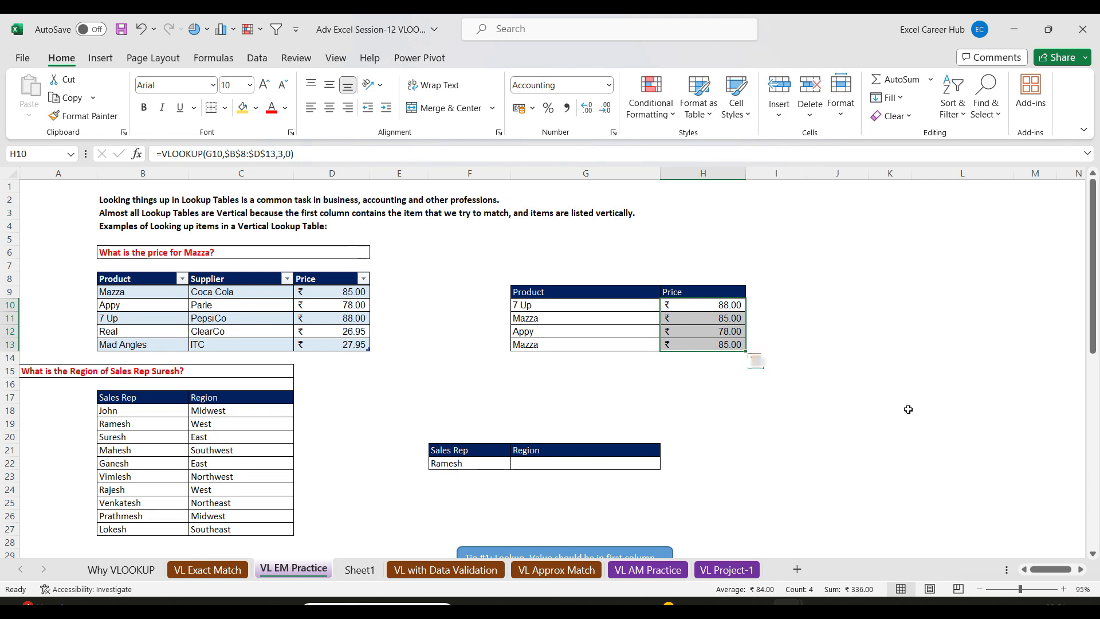
- Start a VLOOKUP in the Region cell G22 with the sales rep cell F22 as its lookup value
{"action": "left_click_drag", "start_coordinate": [1091, 229], "coordinate": [1098, 322]}
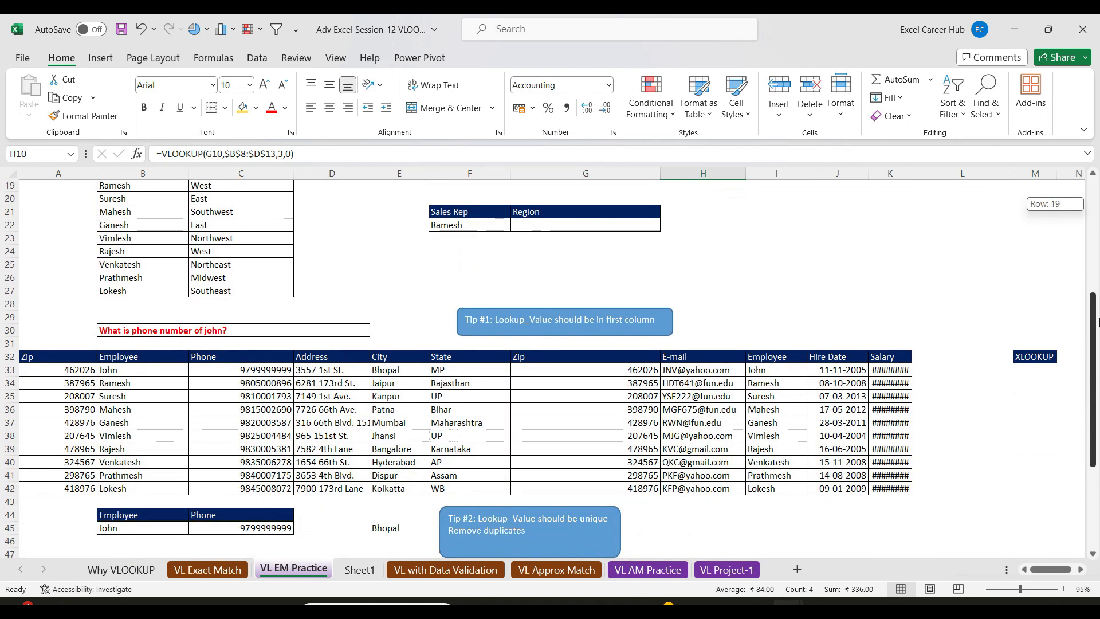
{"action": "left_click_drag", "start_coordinate": [1097, 322], "coordinate": [1098, 213]}
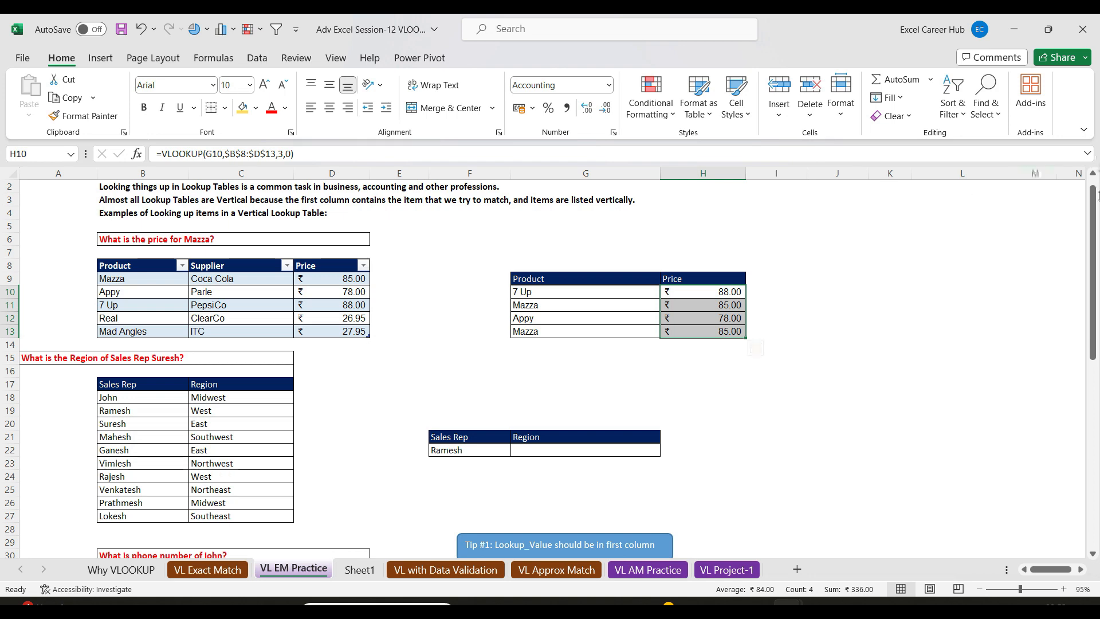
{"action": "left_click_drag", "start_coordinate": [1094, 225], "coordinate": [1094, 292]}
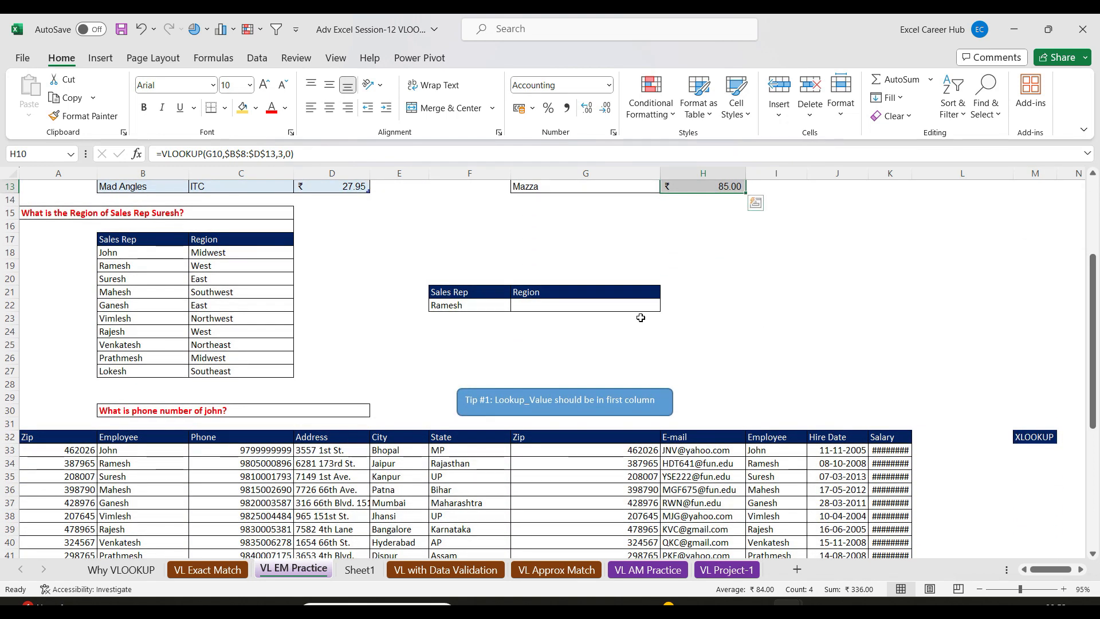
{"action": "left_click", "coordinate": [608, 302]}
{"action": "type", "text": "=vl"}
{"action": "key", "text": "Tab"}
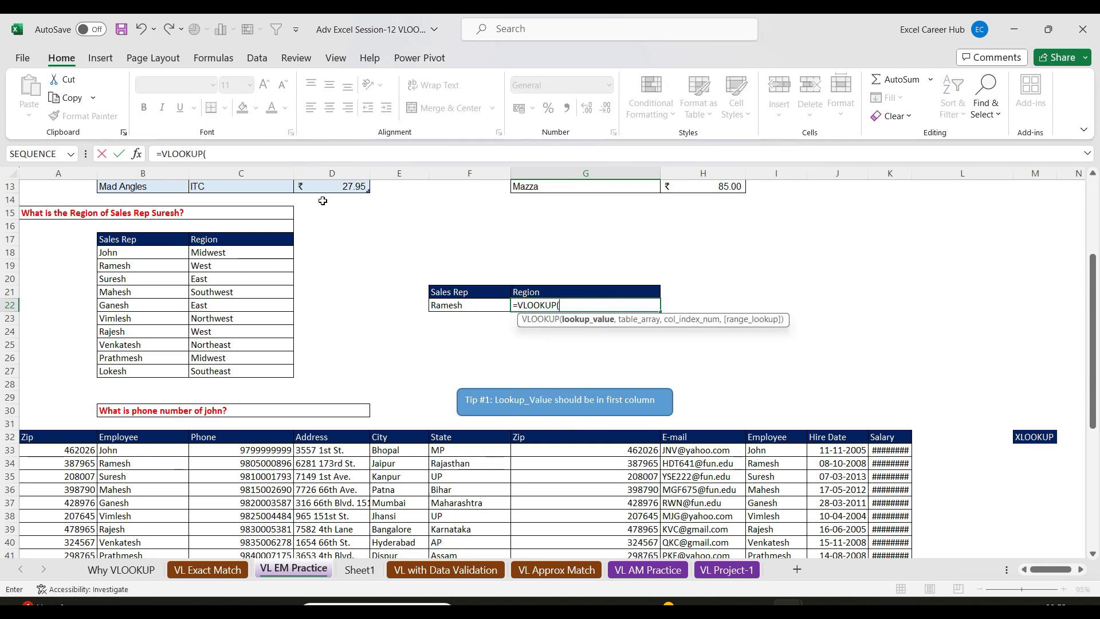
{"action": "left_click", "coordinate": [136, 153]}
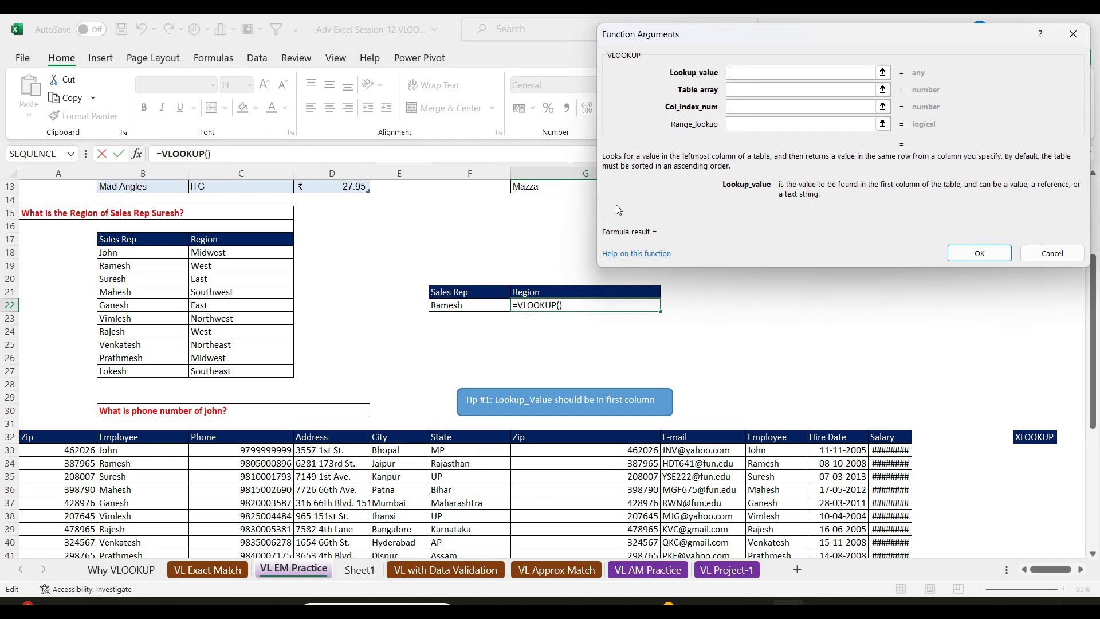
{"action": "left_click", "coordinate": [465, 306]}
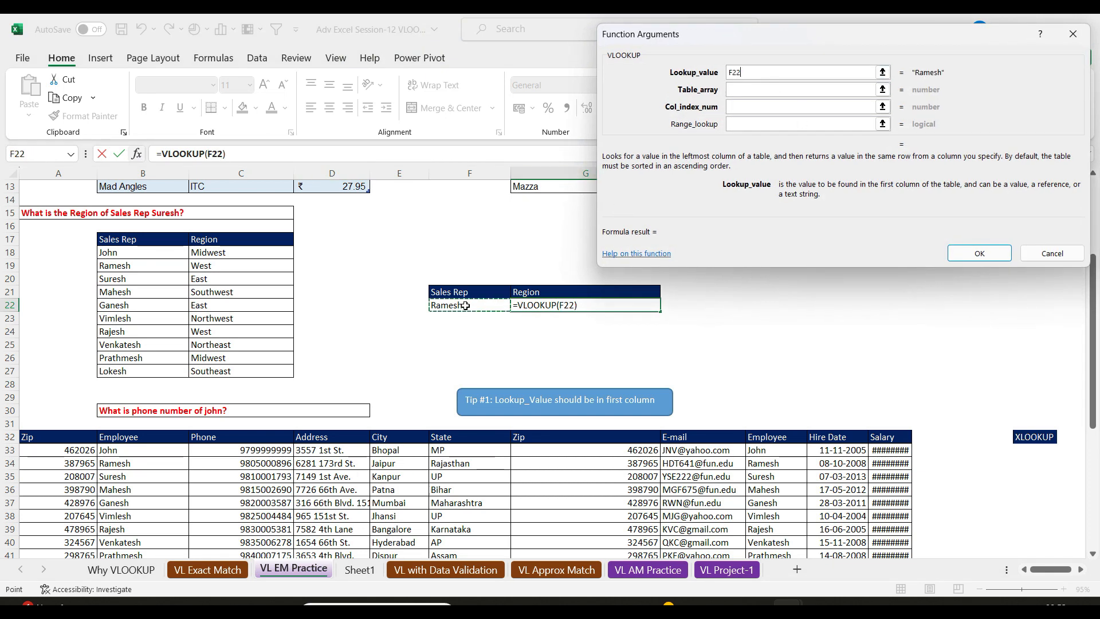
- Complete the G22 VLOOKUP with table array B17:C27, column index 2 and range lookup 0
{"action": "left_click", "coordinate": [748, 90]}
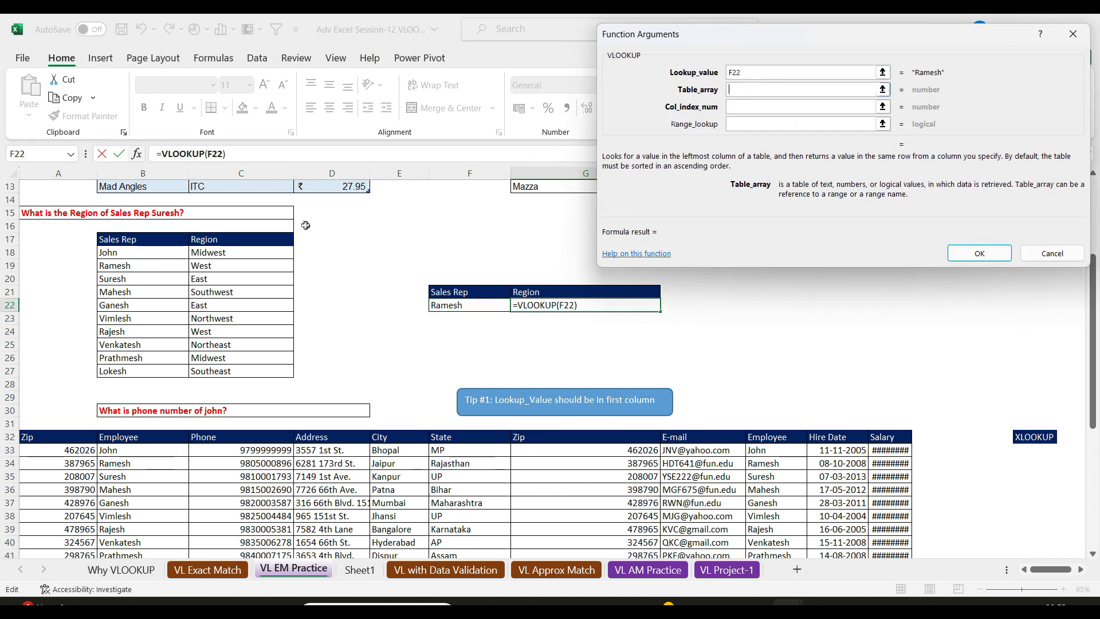
{"action": "left_click_drag", "start_coordinate": [129, 239], "coordinate": [290, 372]}
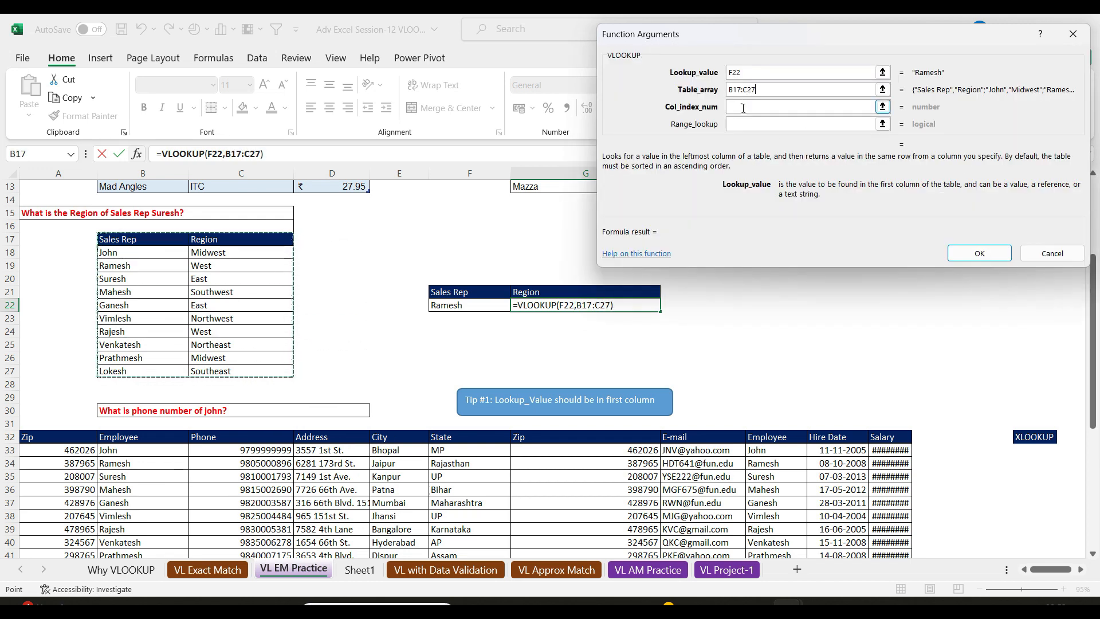
{"action": "left_click", "coordinate": [743, 107]}
{"action": "type", "text": "2"}
{"action": "left_click", "coordinate": [738, 125]}
{"action": "type", "text": "0"}
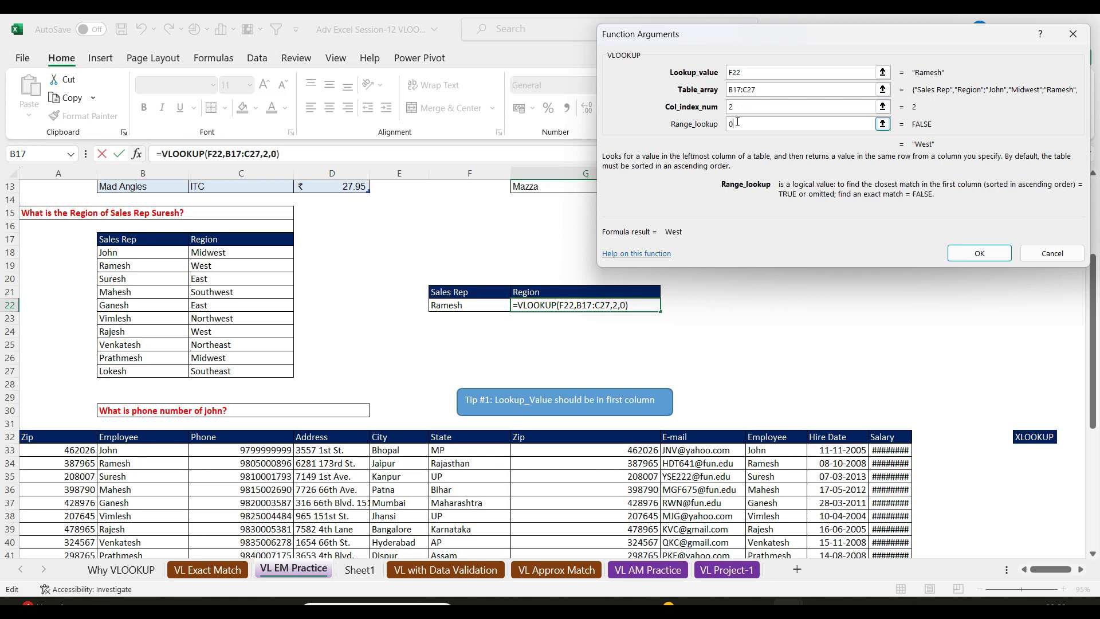
{"action": "key", "text": "Return"}
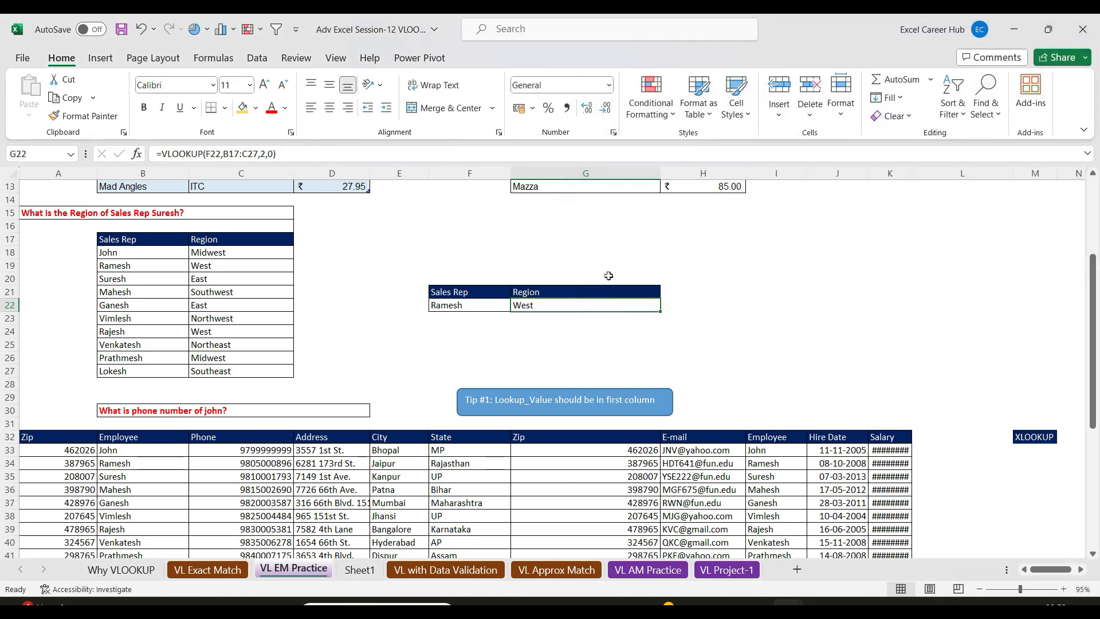
- Replace the name in the Sales Rep cell F22 with the first rep listed in the source table
{"action": "left_click", "coordinate": [461, 306]}
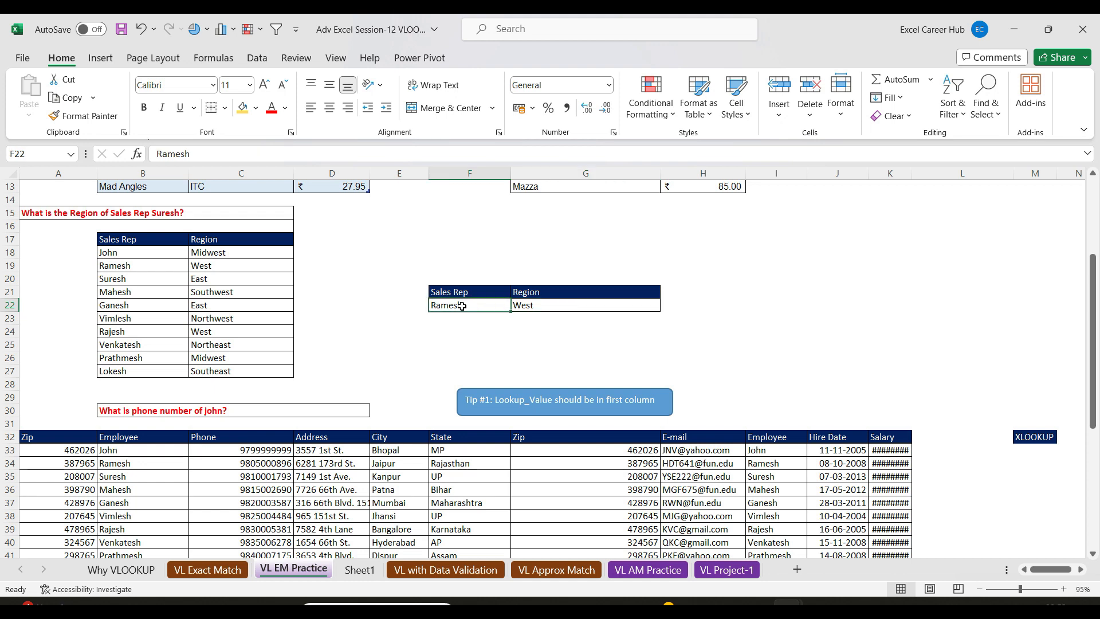
{"action": "type", "text": "John"}
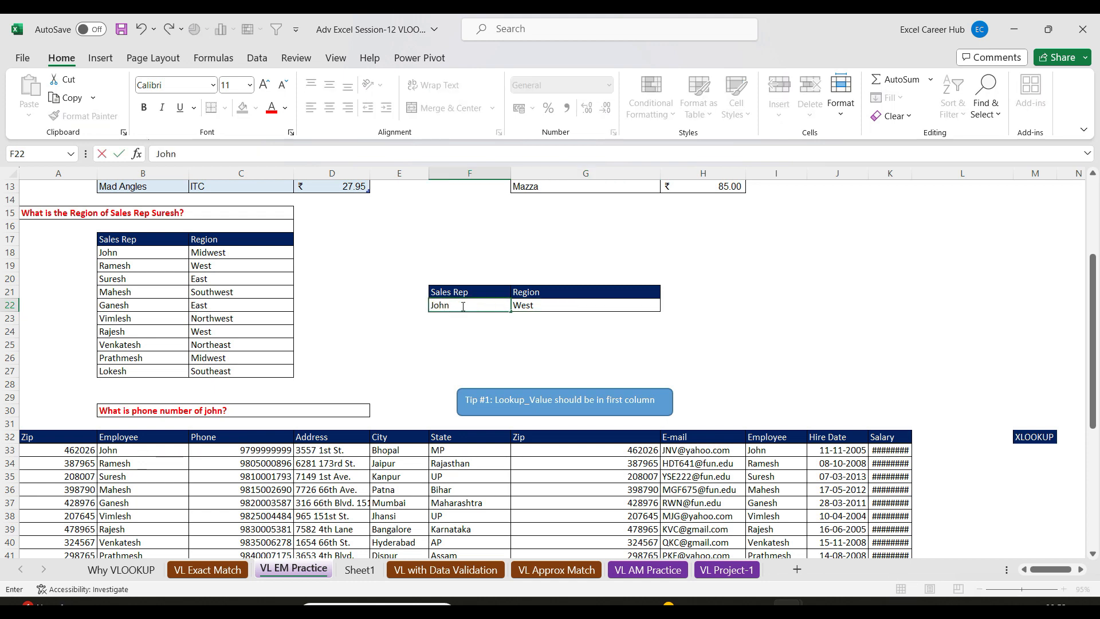
{"action": "key", "text": "Return"}
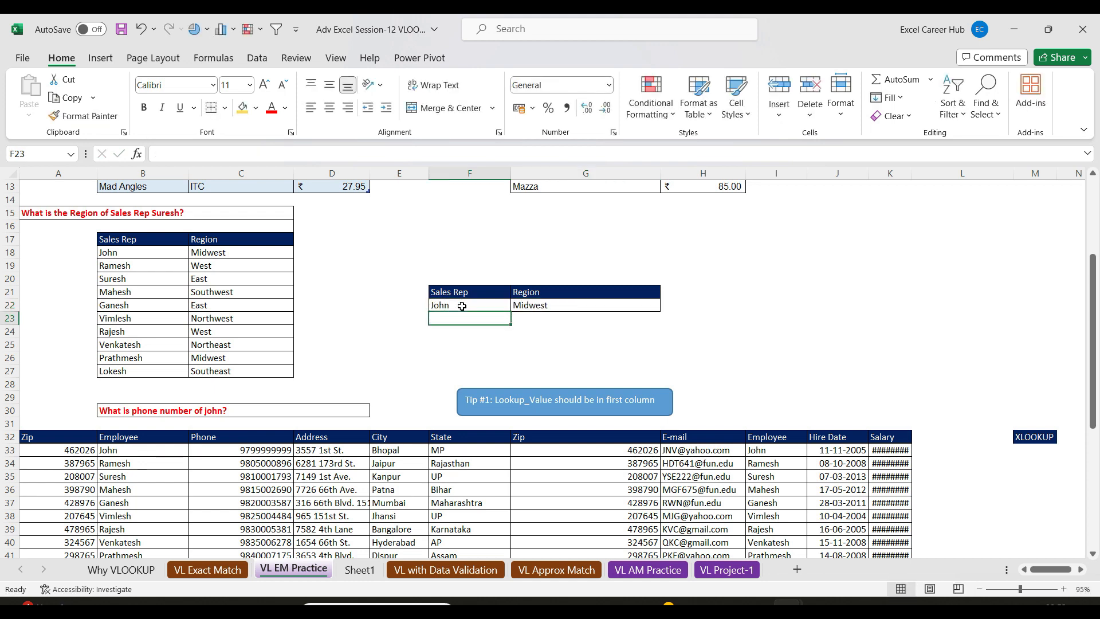
- Examine the VLOOKUP formula in G22 and the ranges it references
{"action": "left_click", "coordinate": [577, 305]}
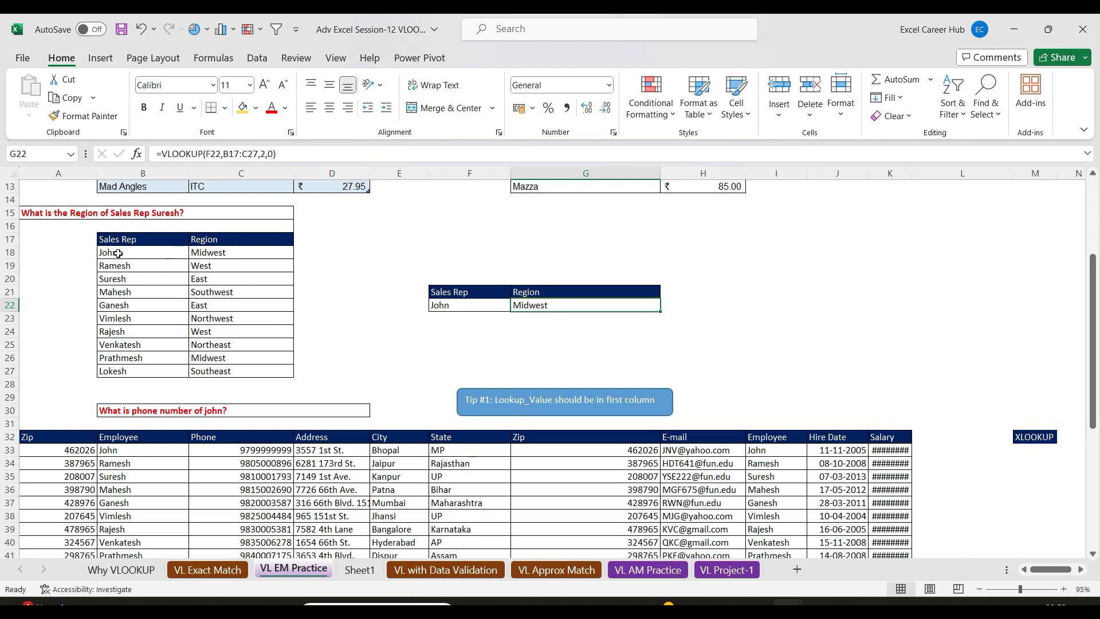
{"action": "left_click_drag", "start_coordinate": [460, 302], "coordinate": [614, 302]}
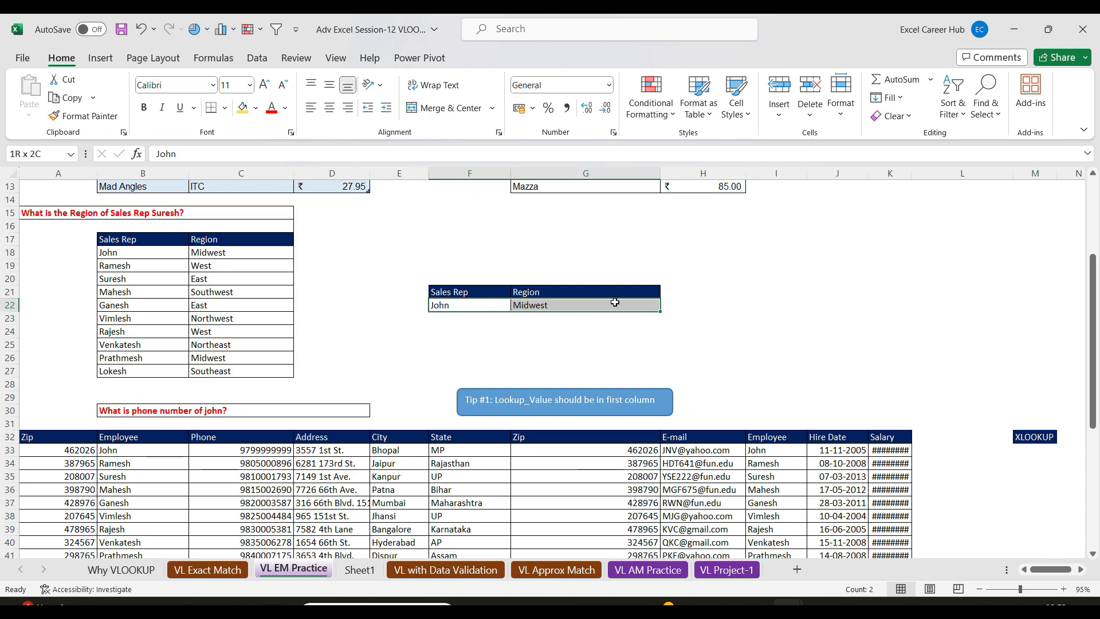
{"action": "double_click", "coordinate": [614, 303]}
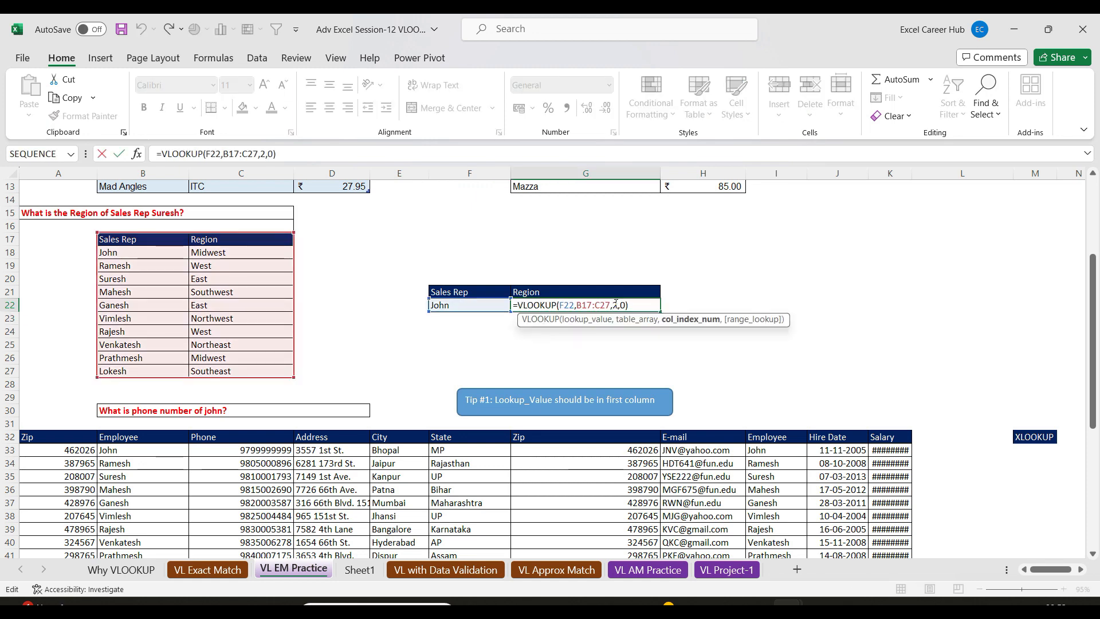
{"action": "key", "text": "Return"}
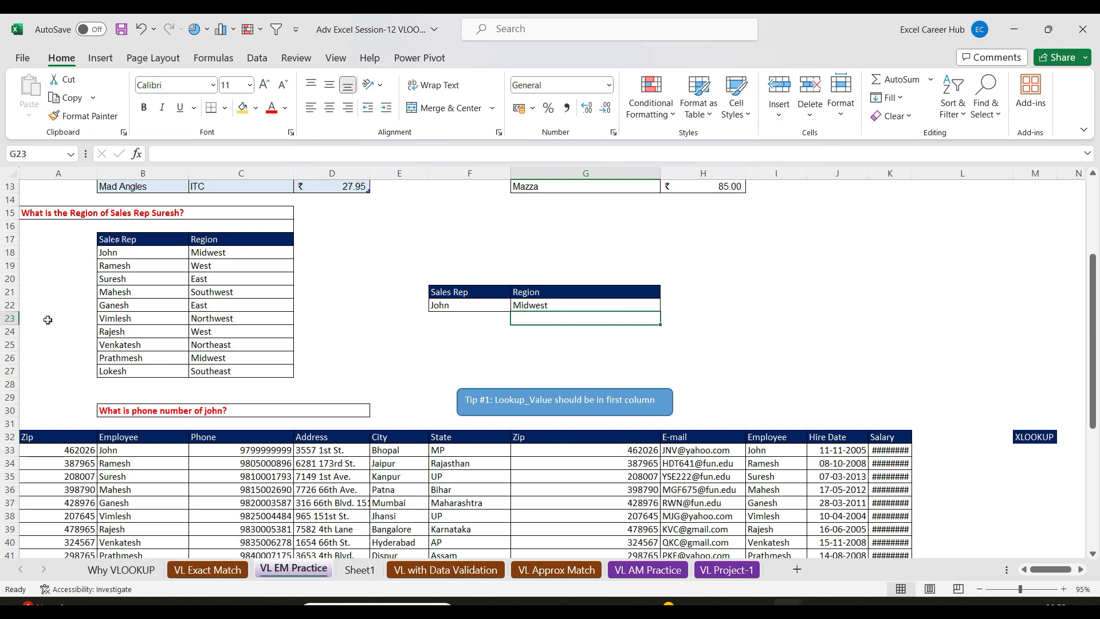
- Copy the sales rep names in B20:B24 into the lookup table starting at F23
{"action": "left_click_drag", "start_coordinate": [132, 285], "coordinate": [132, 332]}
{"action": "key", "text": "ctrl+c"}
{"action": "left_click", "coordinate": [442, 316]}
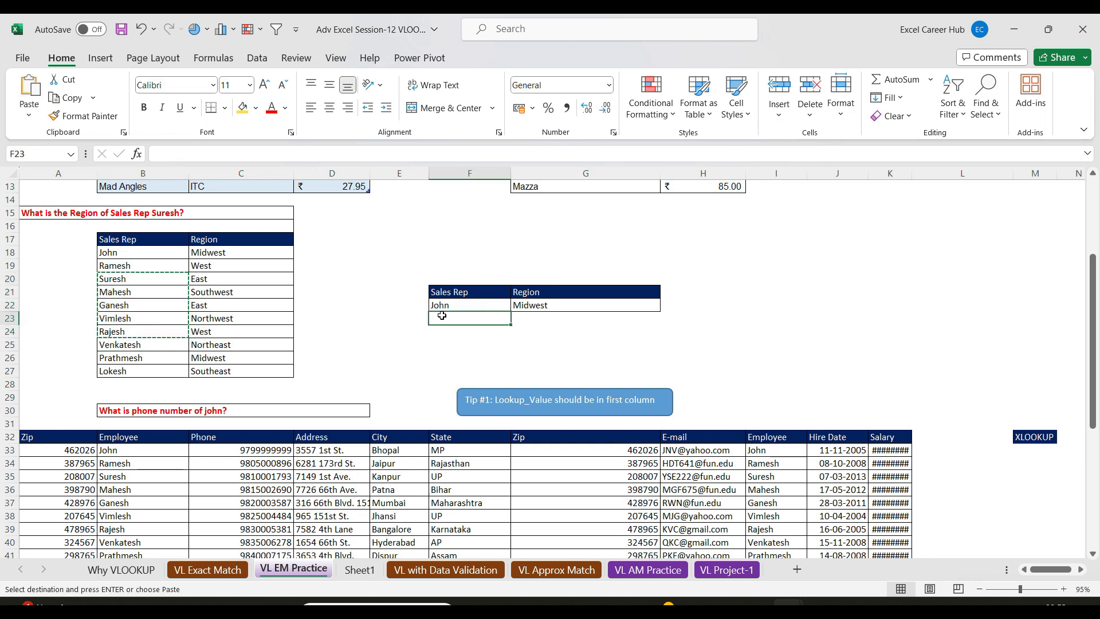
{"action": "key", "text": "ctrl+v"}
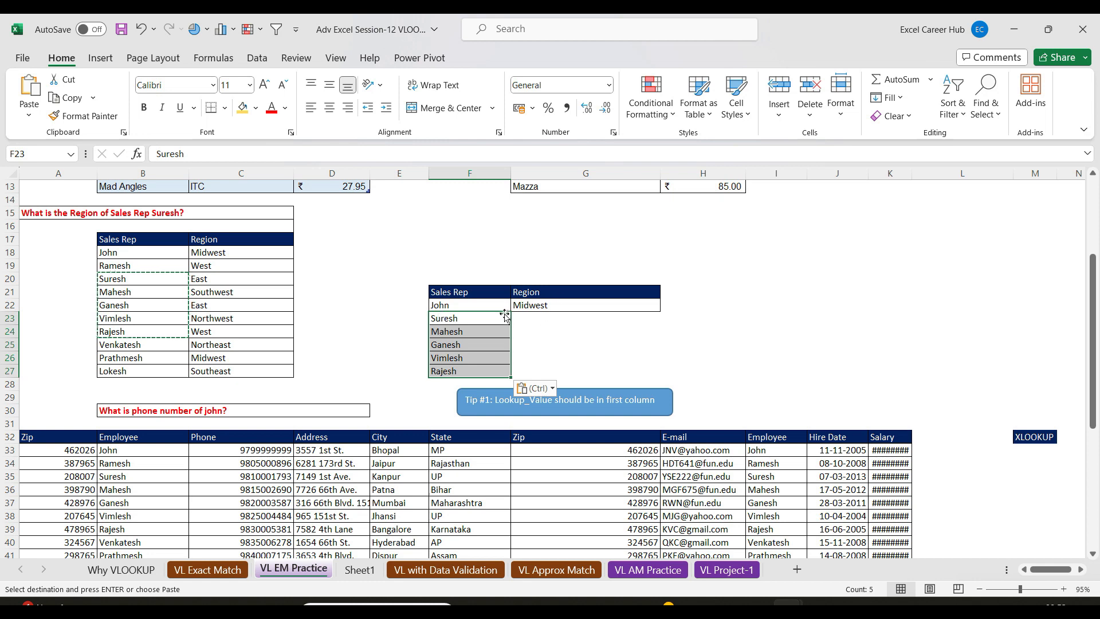
- Fill the G22 VLOOKUP formula down to G23 and inspect the references in the copied formula
{"action": "left_click", "coordinate": [575, 306]}
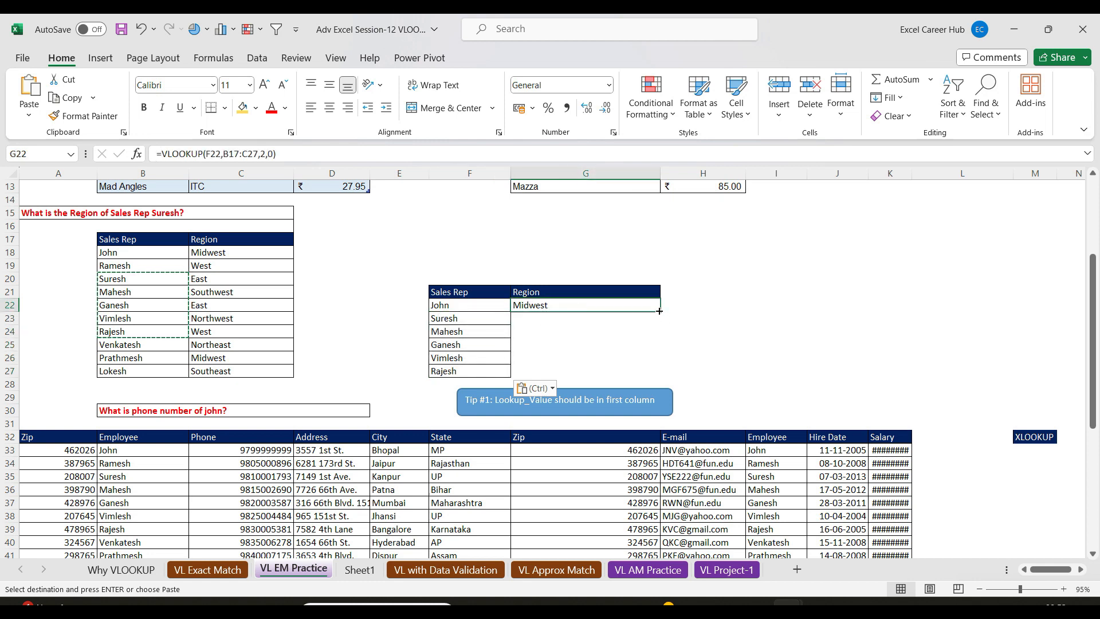
{"action": "left_click_drag", "start_coordinate": [659, 311], "coordinate": [658, 324]}
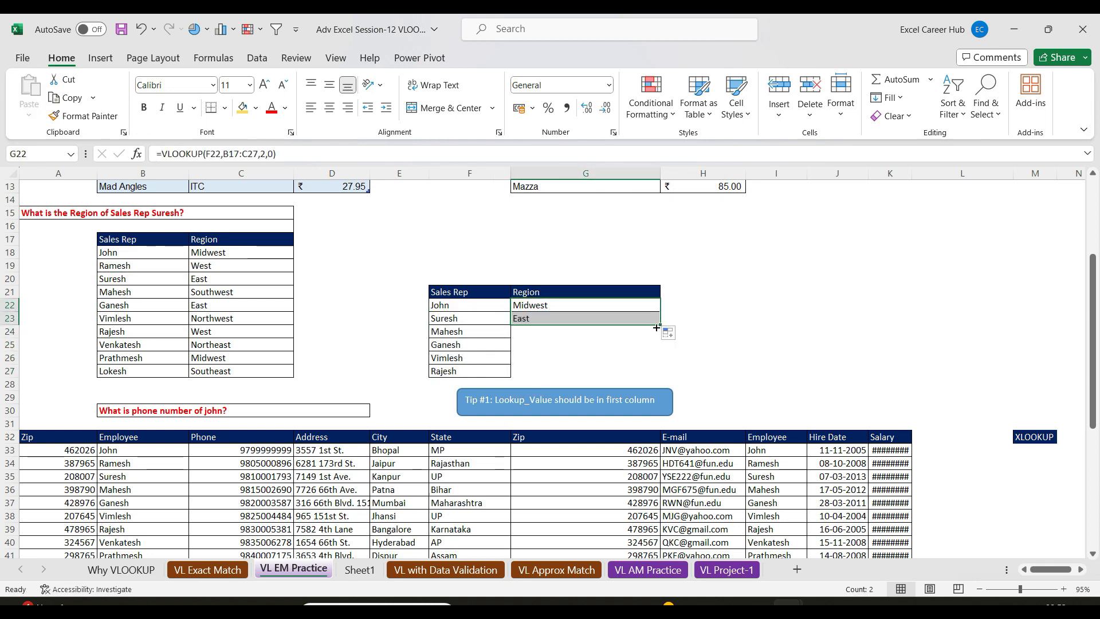
{"action": "double_click", "coordinate": [587, 320]}
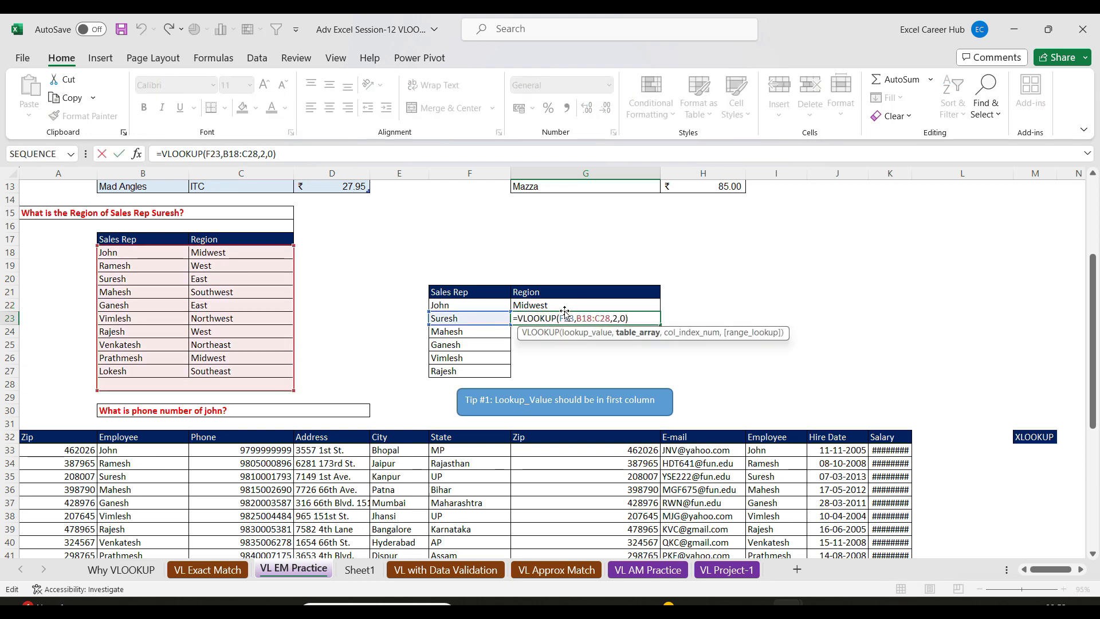
{"action": "key", "text": "Escape"}
{"action": "left_click", "coordinate": [471, 304]}
{"action": "left_click_drag", "start_coordinate": [470, 304], "coordinate": [579, 308]}
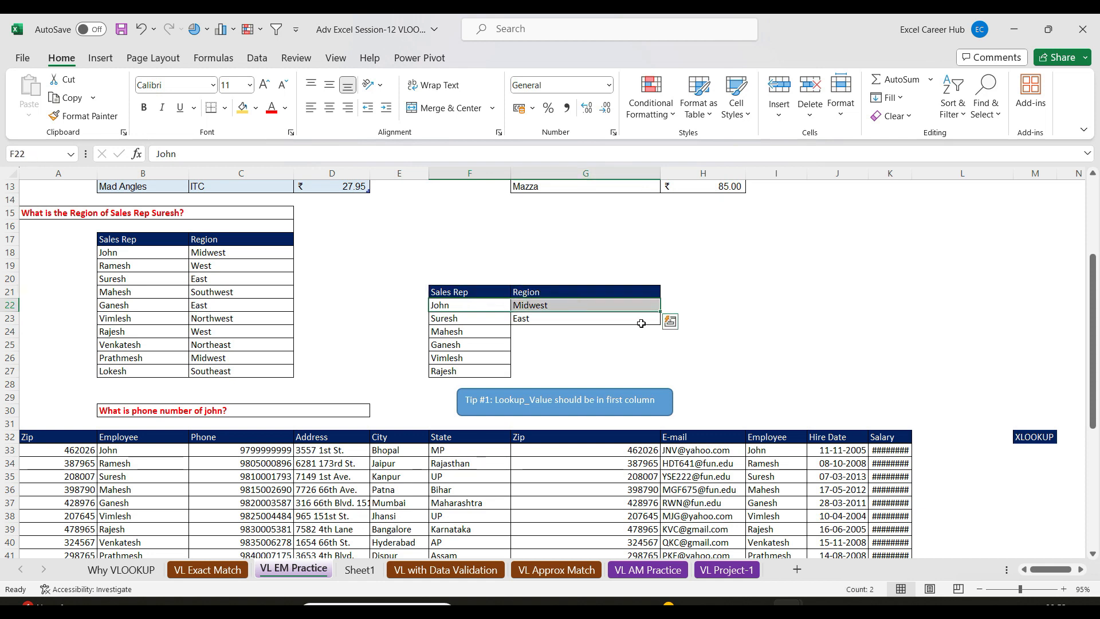
- Fill the Region formula from G22 down to G27 and open the G27 formula to inspect its table array
{"action": "left_click_drag", "start_coordinate": [660, 313], "coordinate": [661, 371]}
{"action": "left_click", "coordinate": [603, 302]}
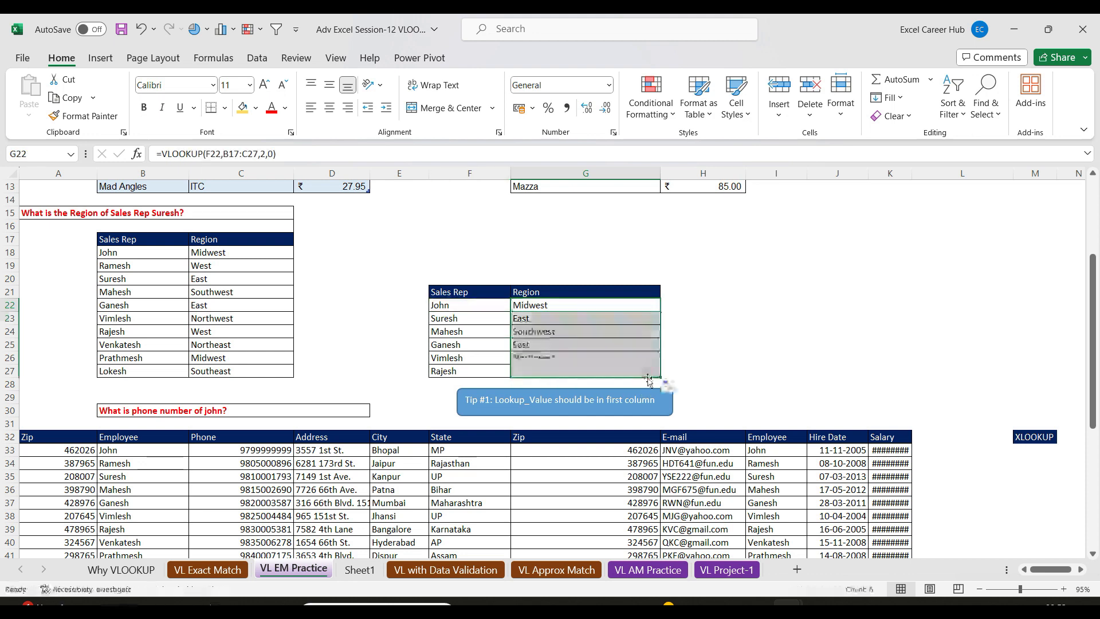
{"action": "double_click", "coordinate": [579, 368]}
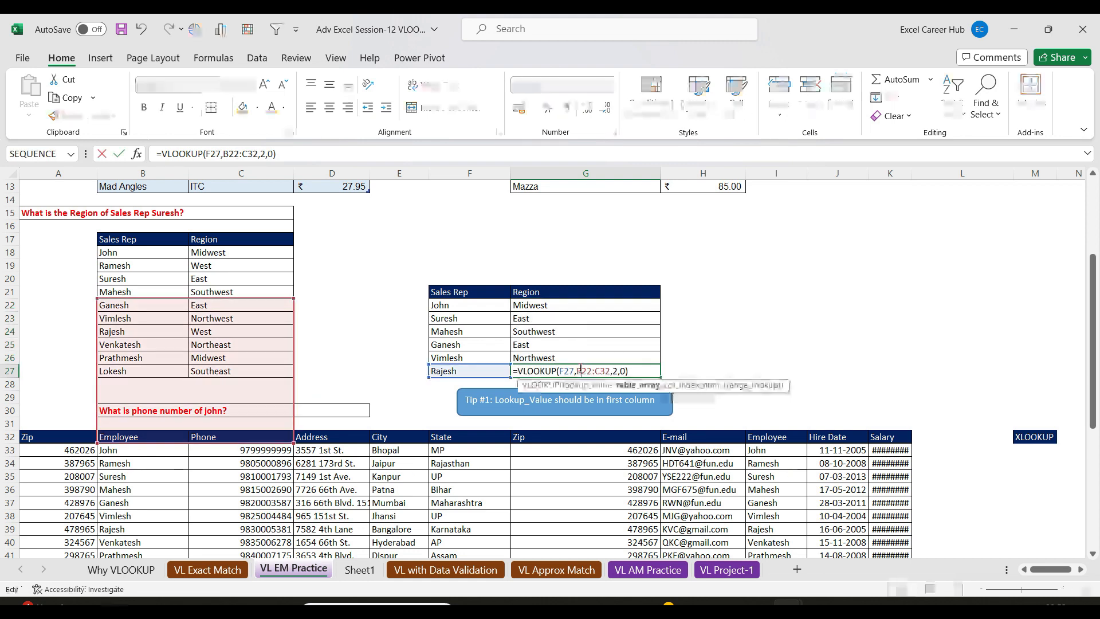
- Examine the table arrays used by the VLOOKUP formulas in G27 and G25
{"action": "left_click_drag", "start_coordinate": [293, 387], "coordinate": [220, 384]}
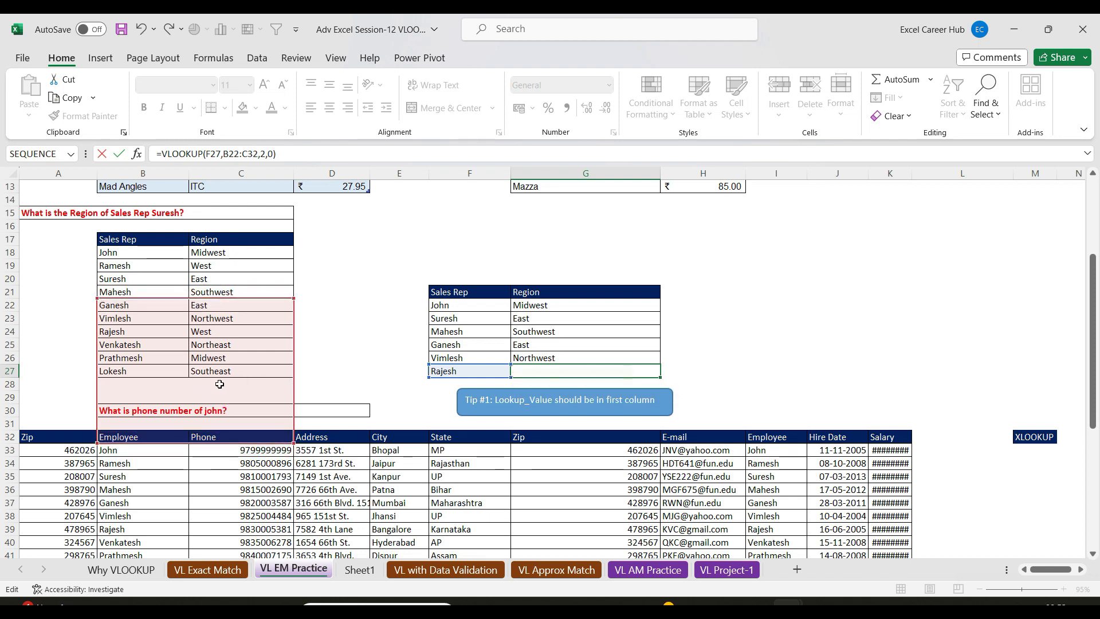
{"action": "key", "text": "Return"}
{"action": "left_click", "coordinate": [537, 344]}
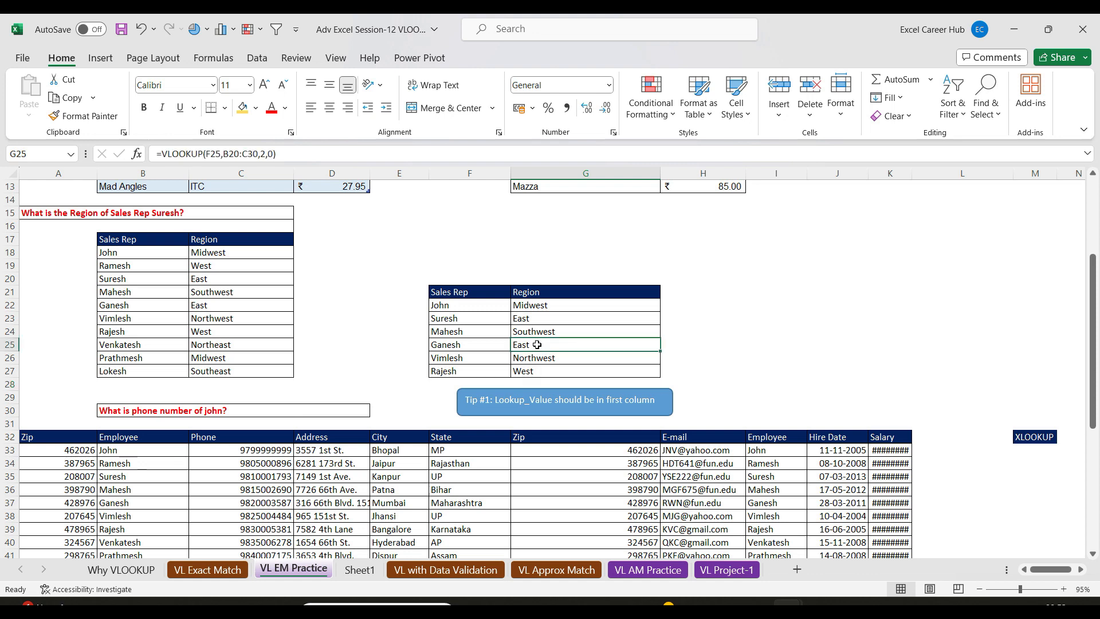
{"action": "double_click", "coordinate": [536, 344]}
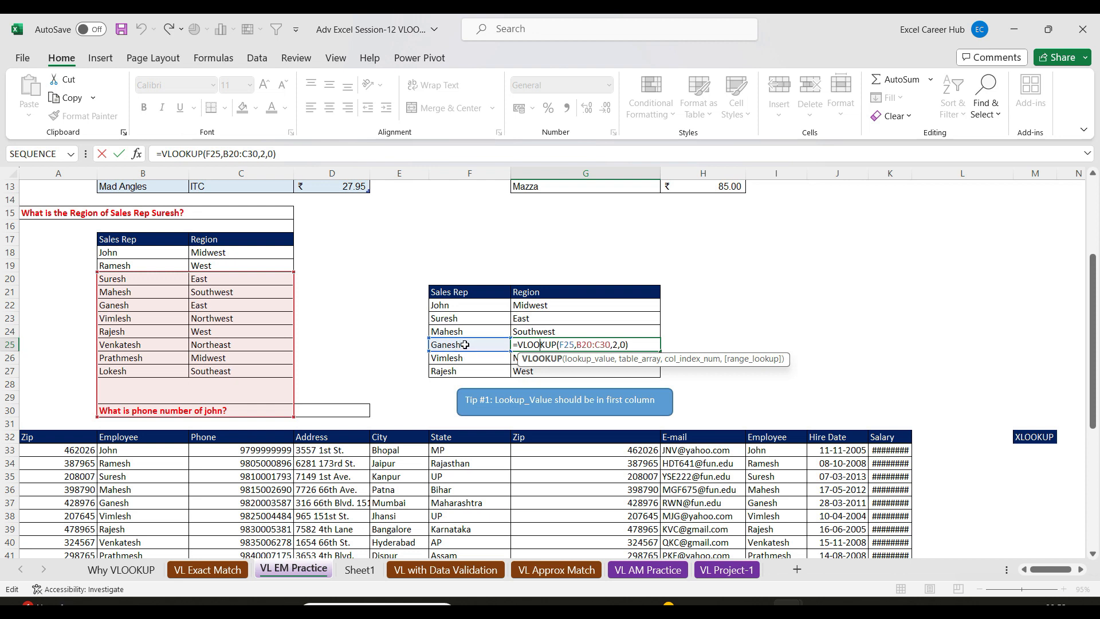
{"action": "key", "text": "Return"}
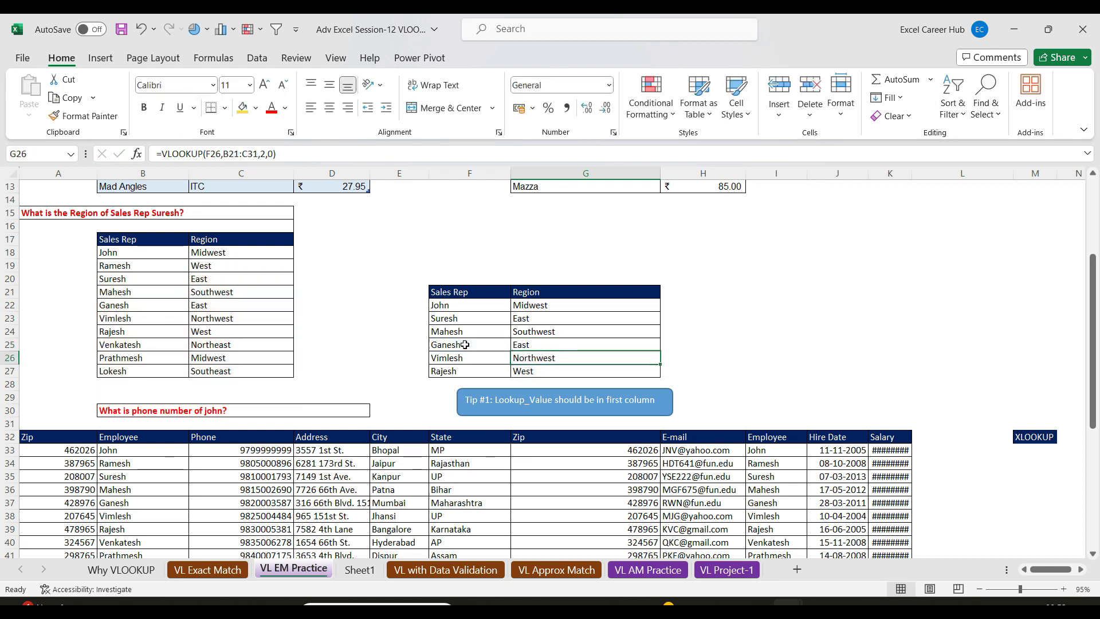
- Replace the sales rep in F25 with the name listed in B19 and inspect the table array in the G25 formula
{"action": "left_click", "coordinate": [464, 345]}
{"action": "type", "text": "Ram"}
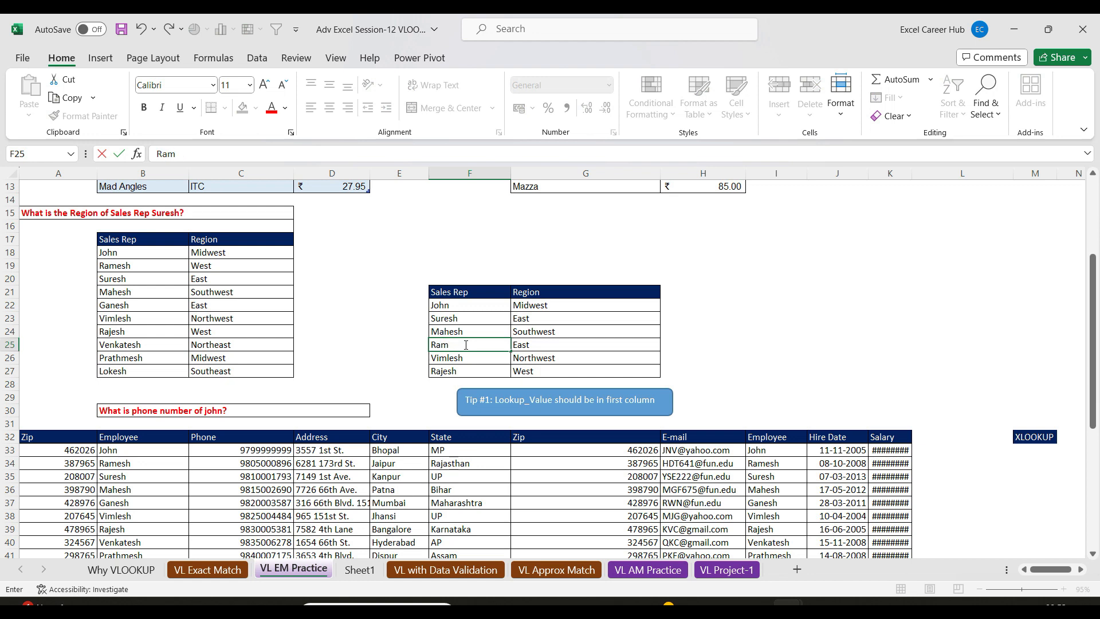
{"action": "type", "text": "esh"}
{"action": "key", "text": "Return"}
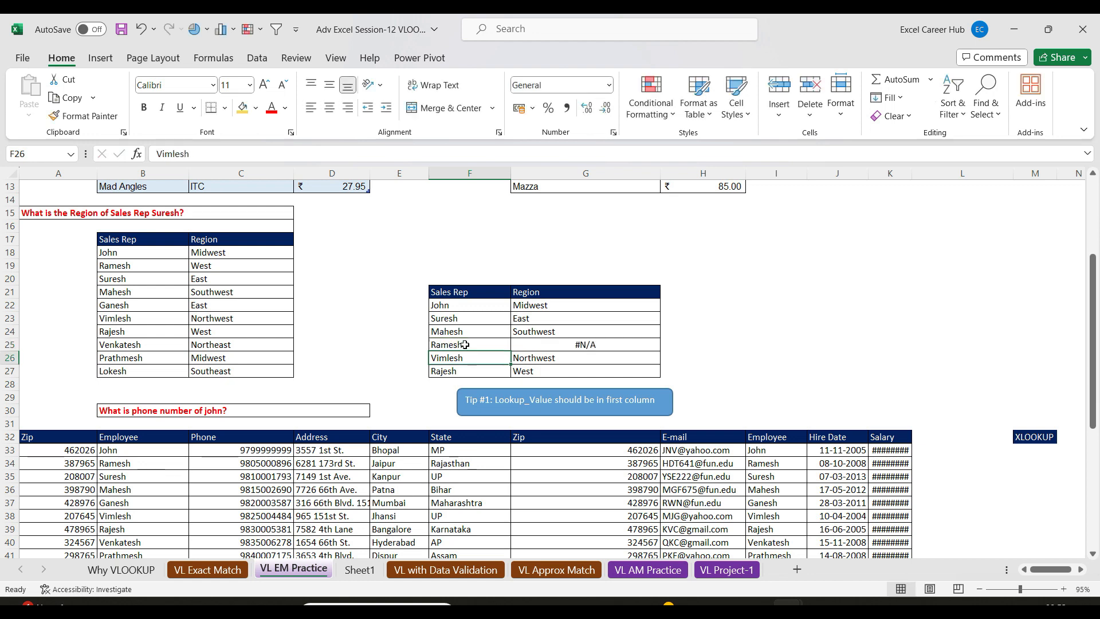
{"action": "left_click", "coordinate": [608, 346]}
{"action": "double_click", "coordinate": [607, 346]}
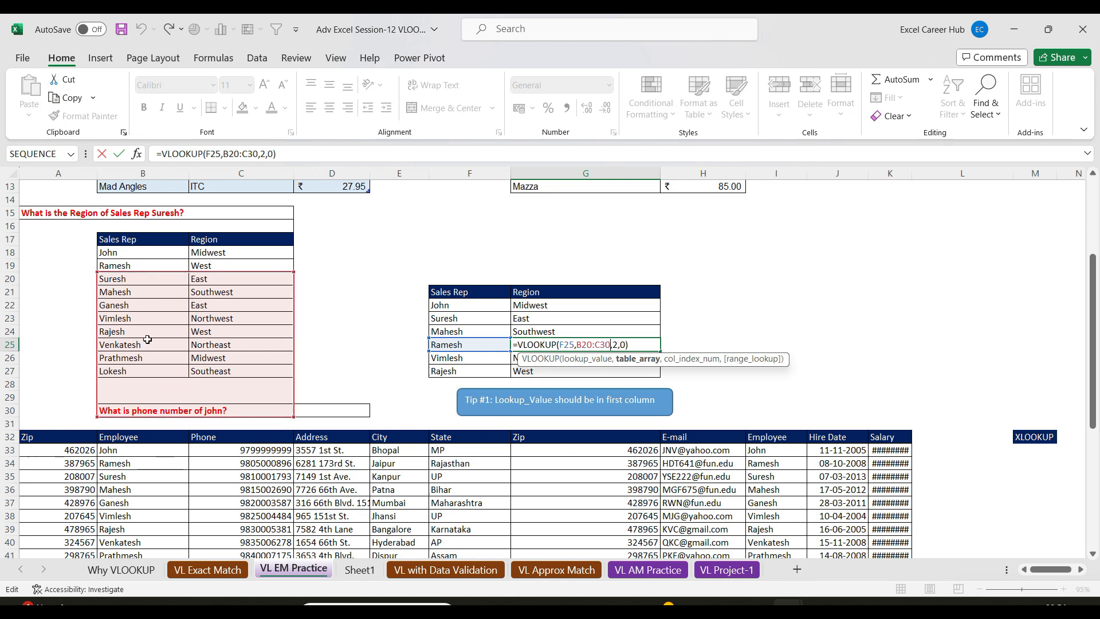
{"action": "key", "text": "Return"}
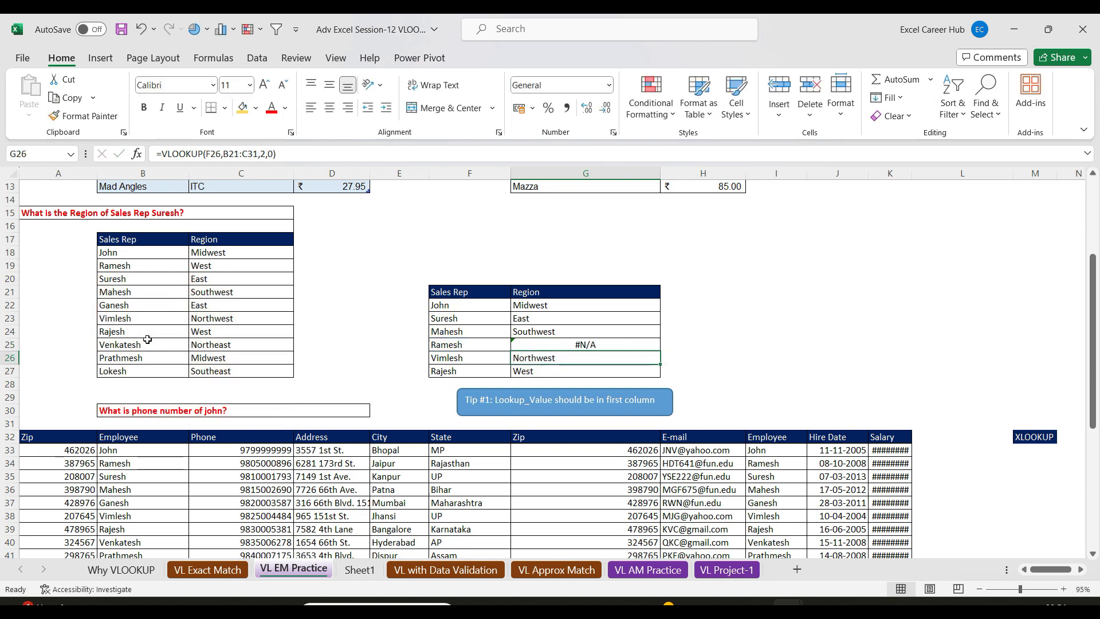
- Change the sales rep in F25 back to the name listed in B22
{"action": "left_click", "coordinate": [464, 345]}
{"action": "type", "text": "Gane"}
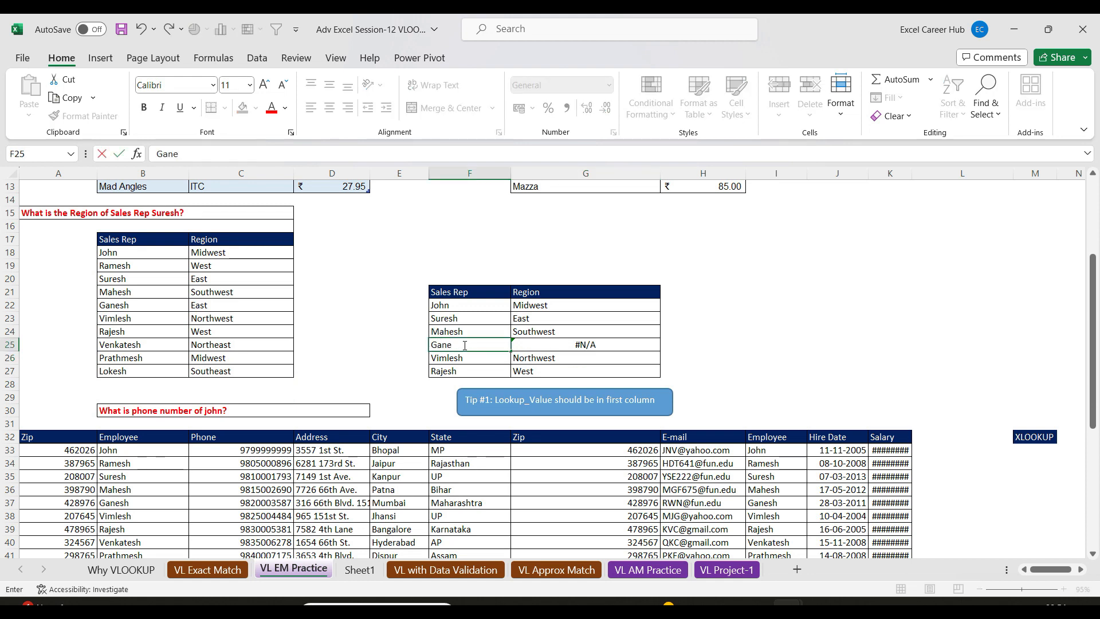
{"action": "key", "text": "Return"}
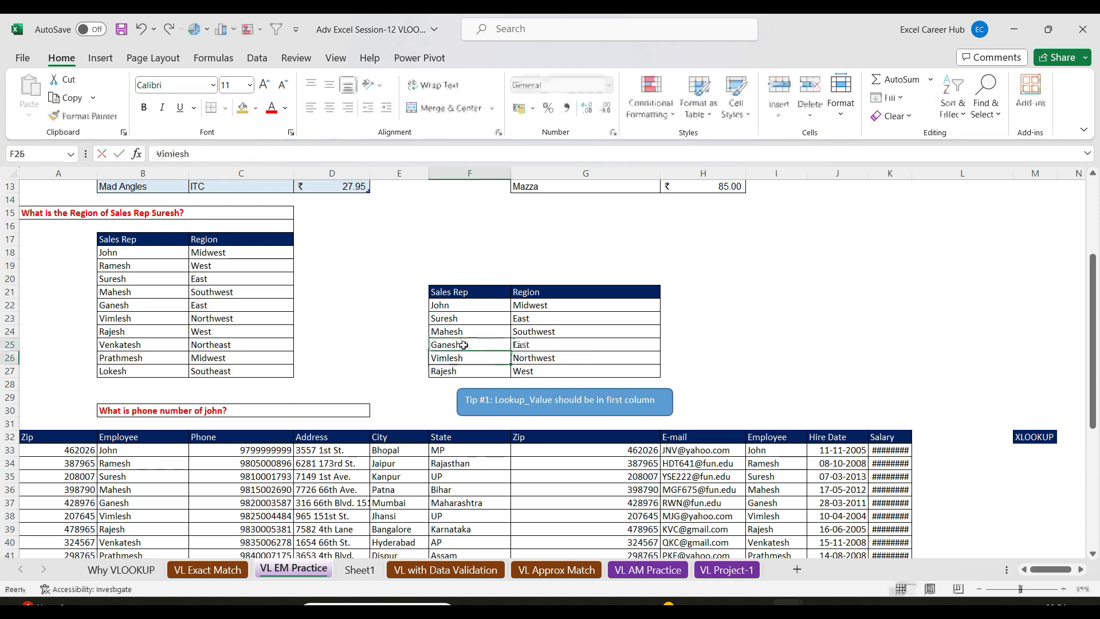
- Clear the extra lookup rows in F23:H27 and enter the sales rep name from B19 in F22
{"action": "left_click_drag", "start_coordinate": [686, 318], "coordinate": [686, 372]}
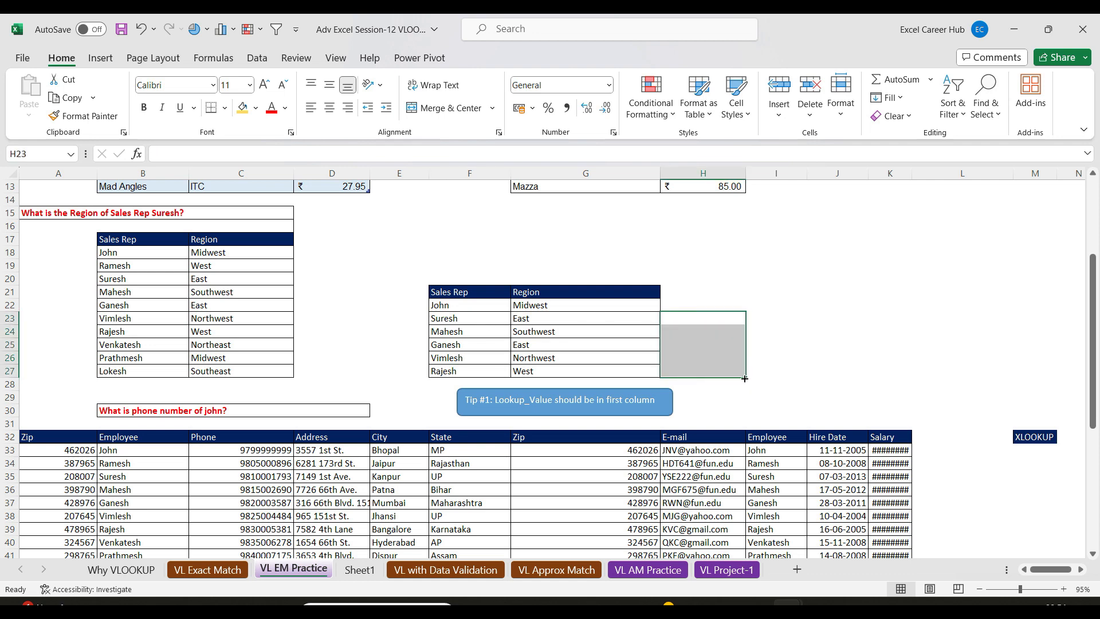
{"action": "left_click_drag", "start_coordinate": [744, 378], "coordinate": [424, 369]}
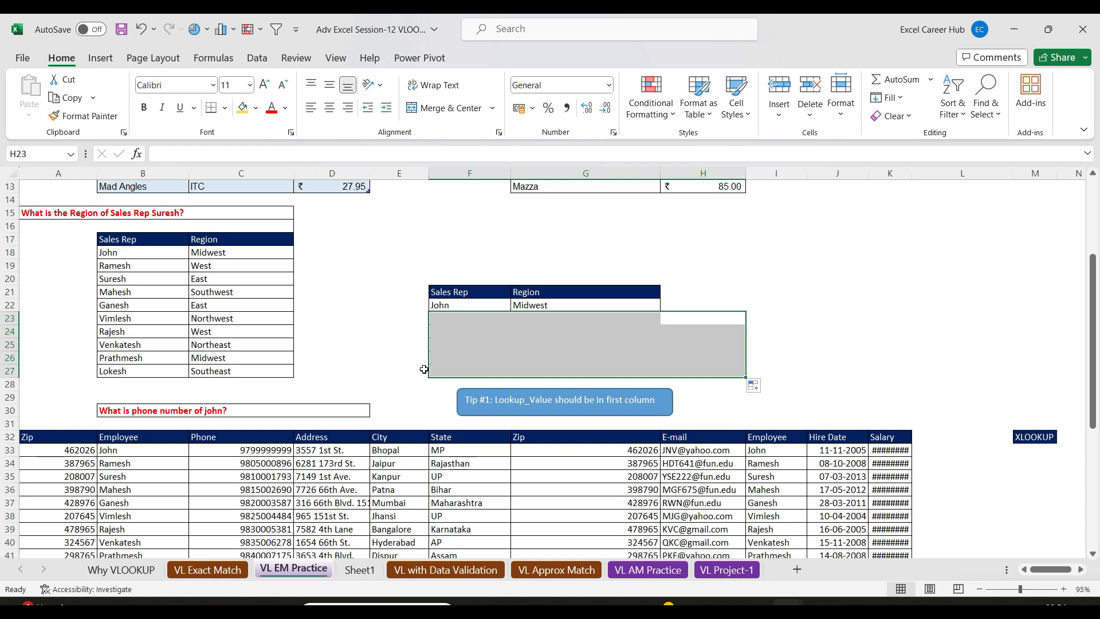
{"action": "left_click", "coordinate": [479, 304]}
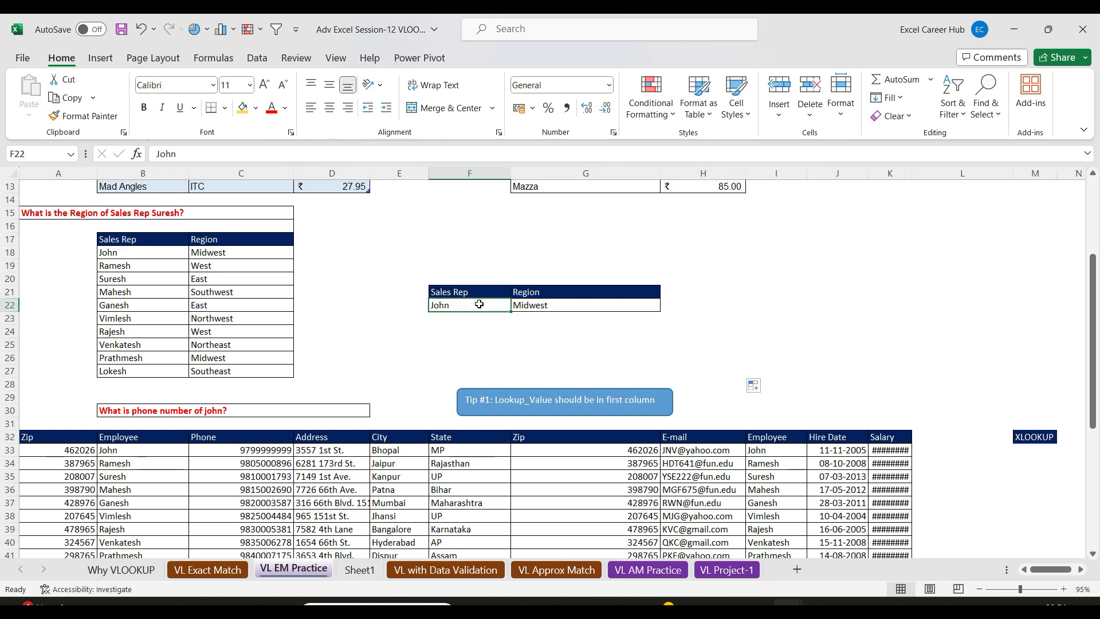
{"action": "type", "text": "Ramesh"}
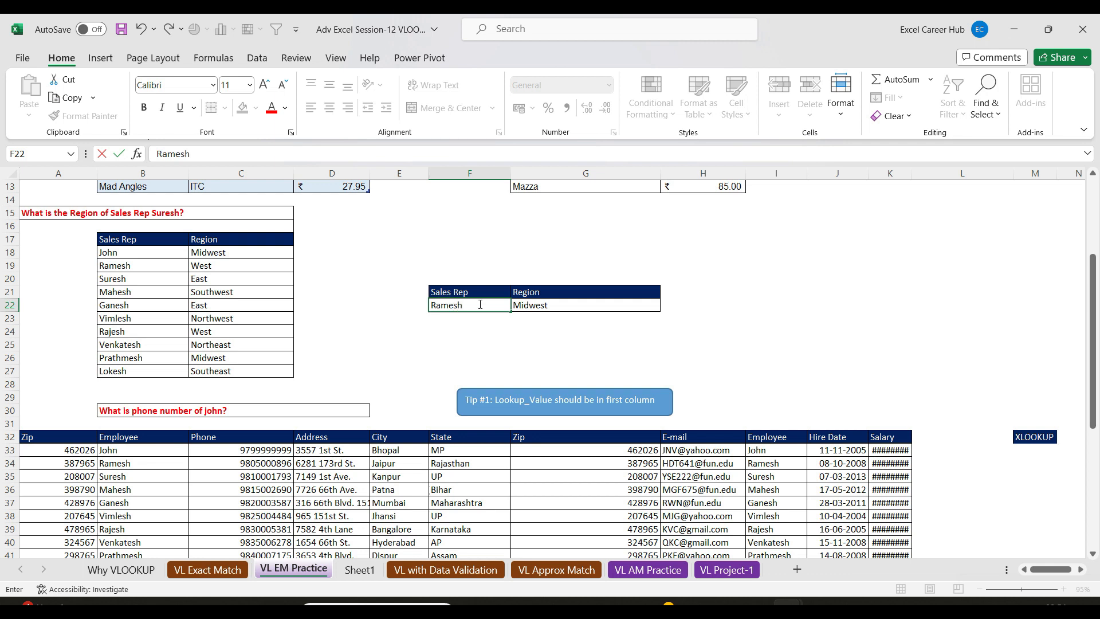
{"action": "key", "text": "Return"}
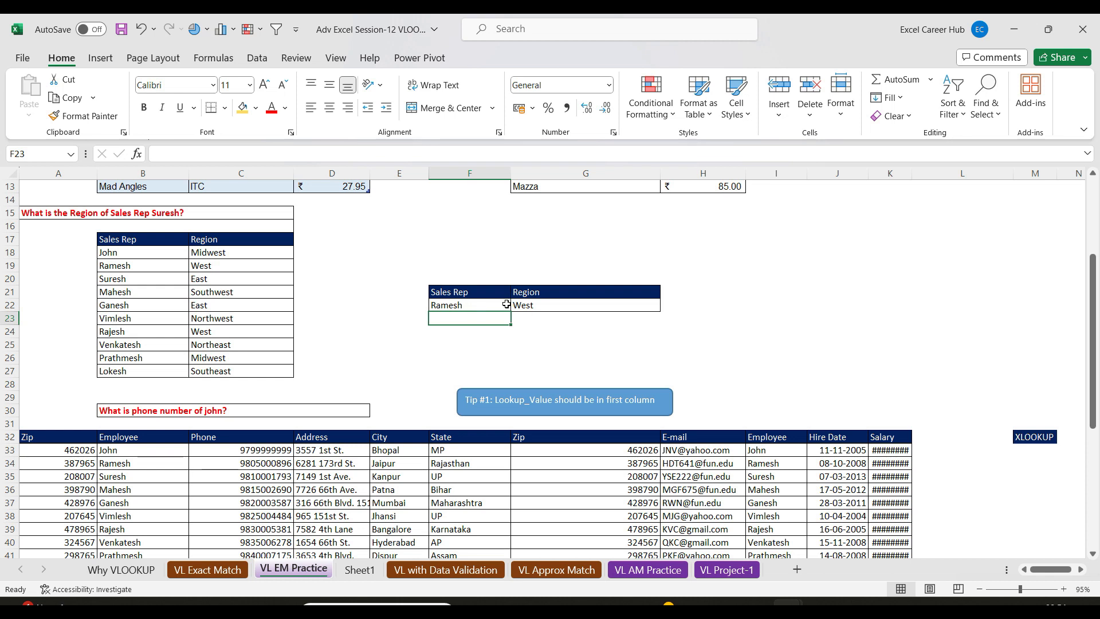
- Apply List data validation to F22 with =$B$18:$B$27 as the source
{"action": "left_click", "coordinate": [503, 304]}
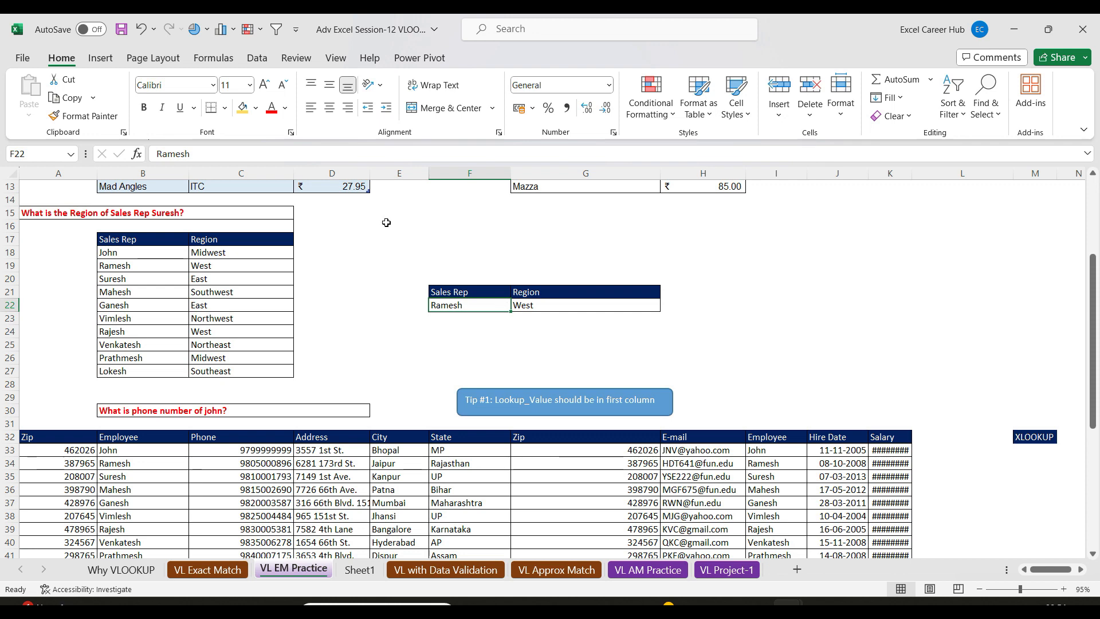
{"action": "left_click", "coordinate": [257, 58]}
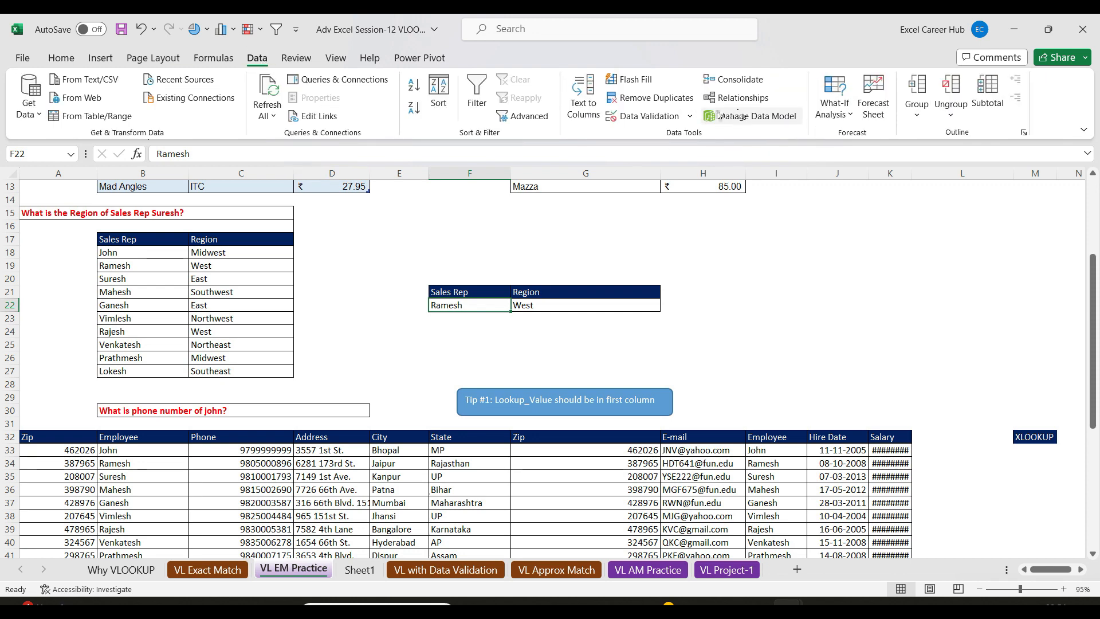
{"action": "left_click", "coordinate": [689, 117]}
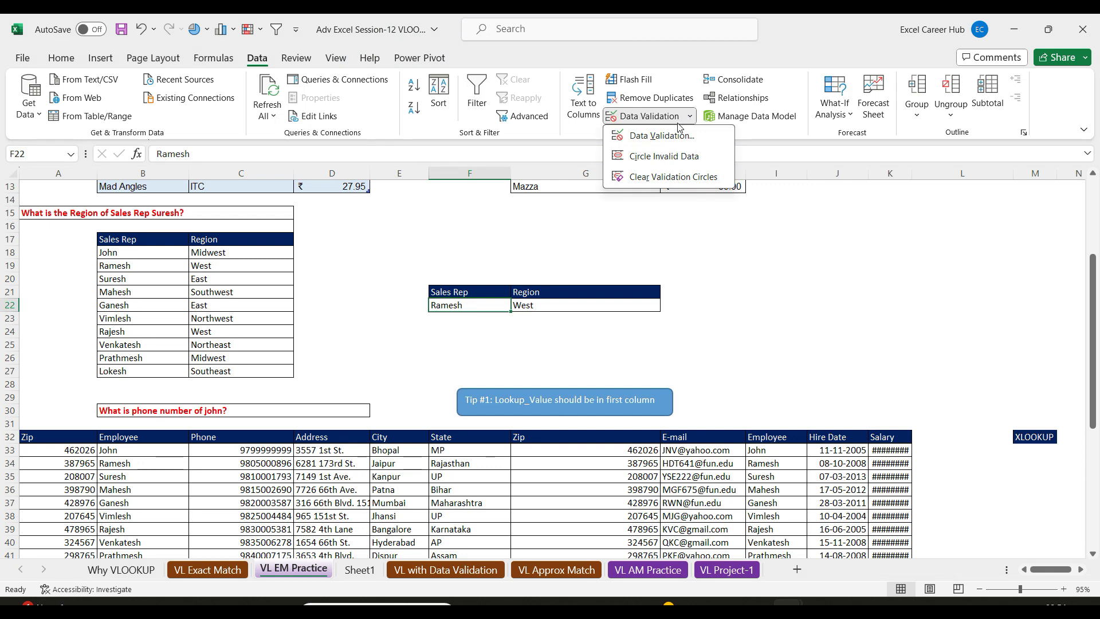
{"action": "left_click", "coordinate": [663, 138]}
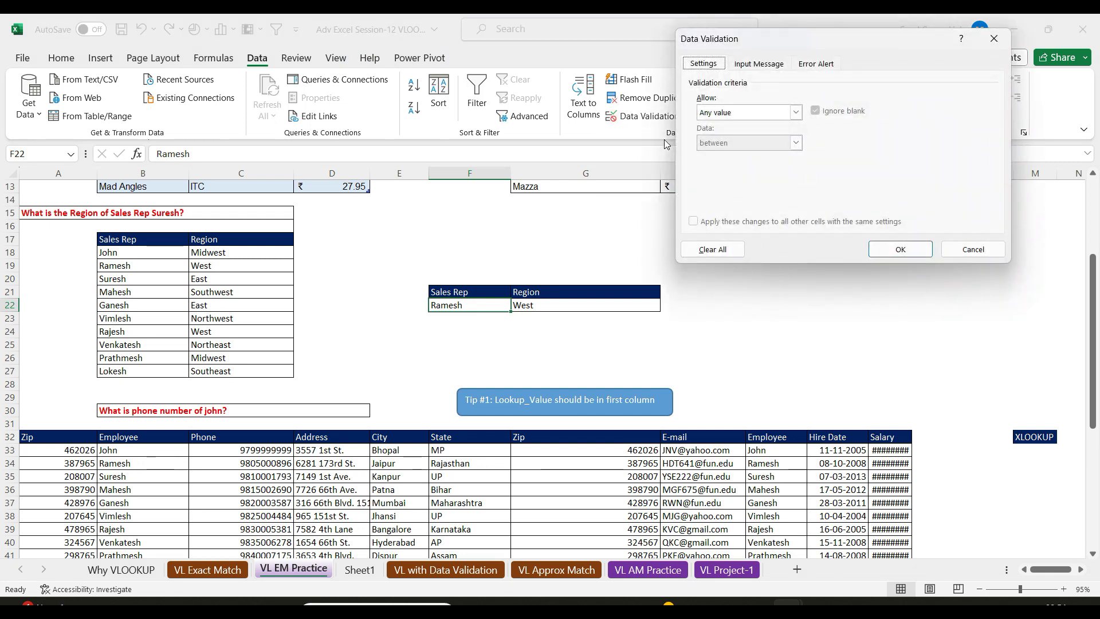
{"action": "left_click", "coordinate": [796, 112]}
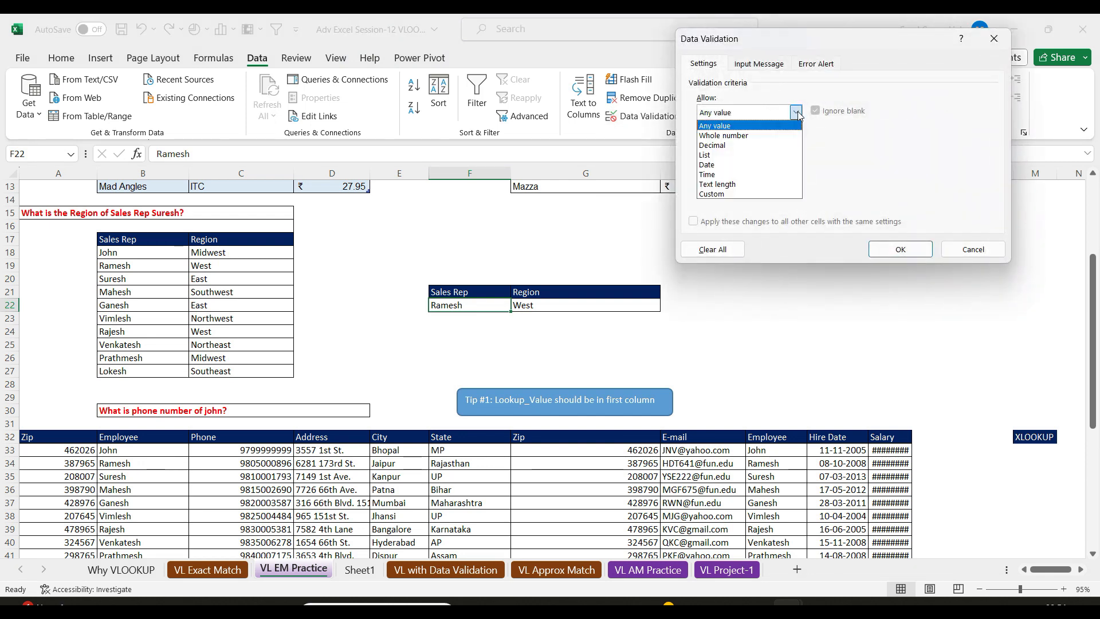
{"action": "left_click", "coordinate": [734, 159]}
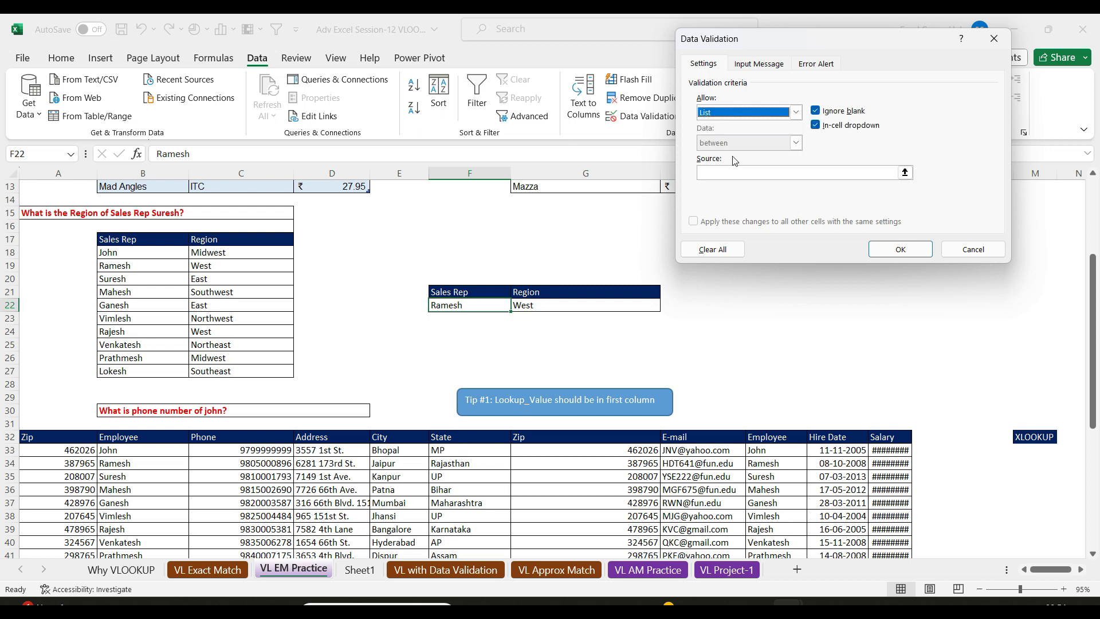
{"action": "left_click", "coordinate": [716, 173]}
{"action": "left_click_drag", "start_coordinate": [131, 257], "coordinate": [138, 367]}
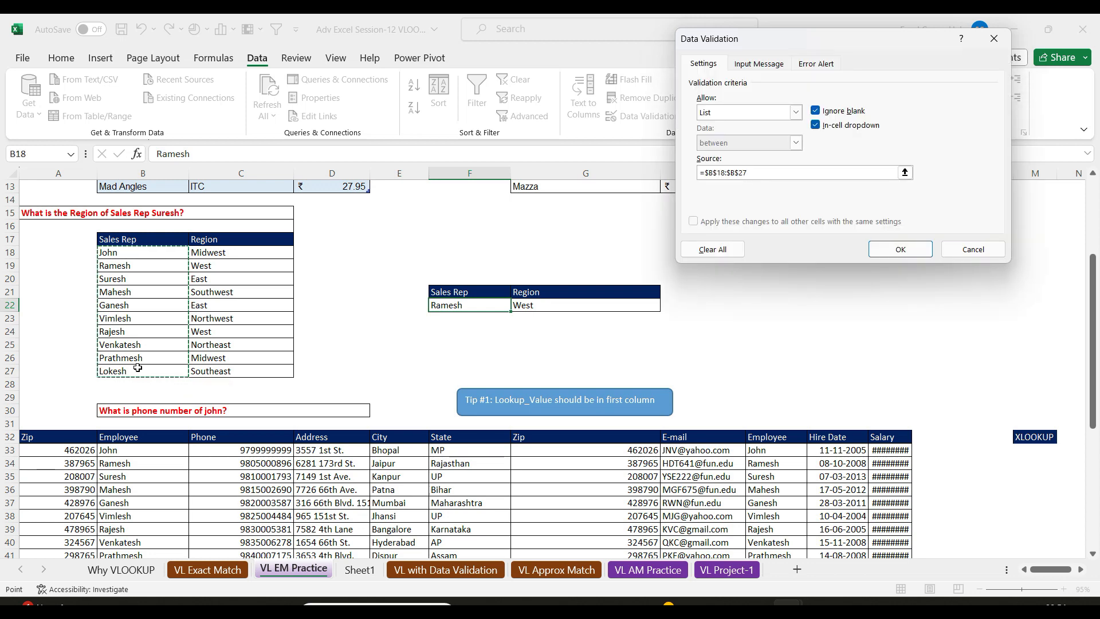
{"action": "key", "text": "Return"}
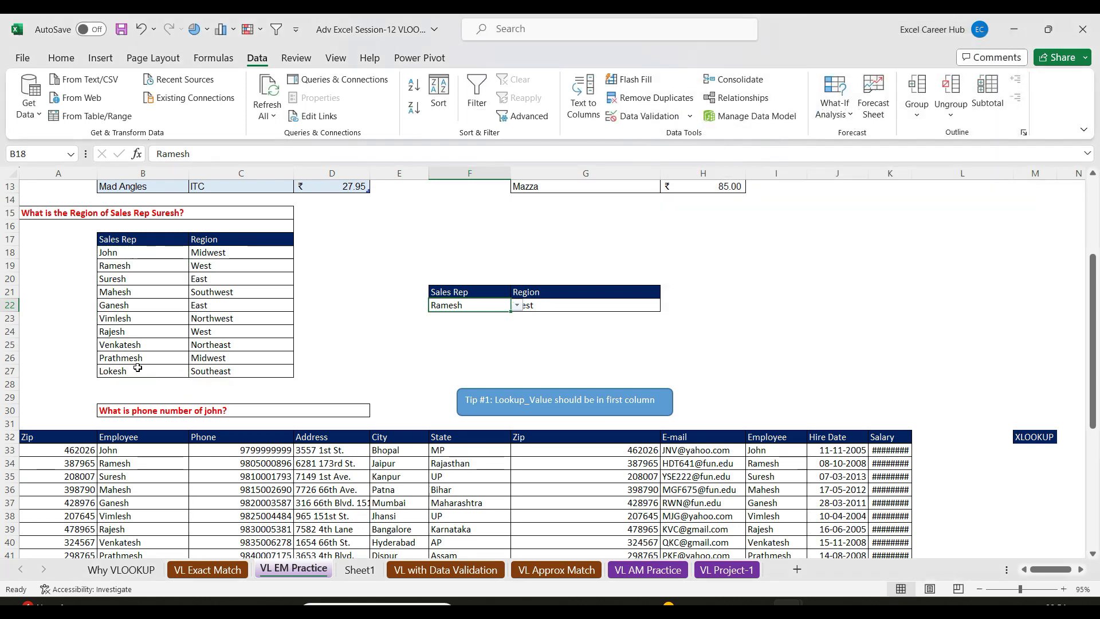
- Right-align the Region result in G22 so the drop-down arrow does not cover it
{"action": "left_click", "coordinate": [550, 304]}
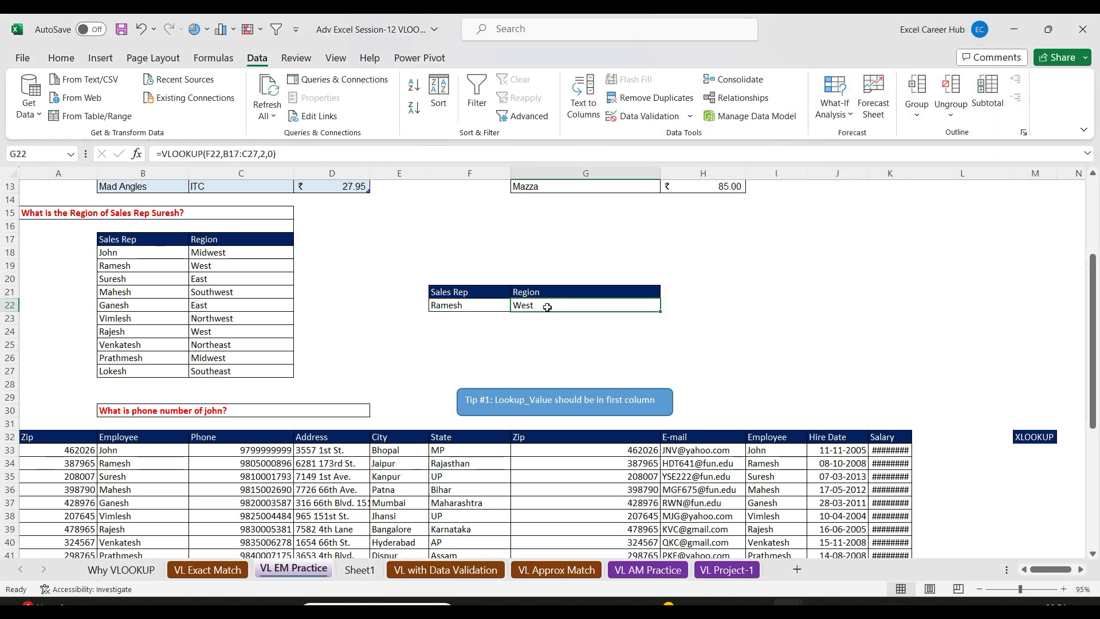
{"action": "left_click", "coordinate": [60, 57]}
{"action": "left_click", "coordinate": [352, 111]}
- Test the F22 drop-down list by choosing the sales reps from B22, B25 and finally B23
{"action": "left_click", "coordinate": [471, 305]}
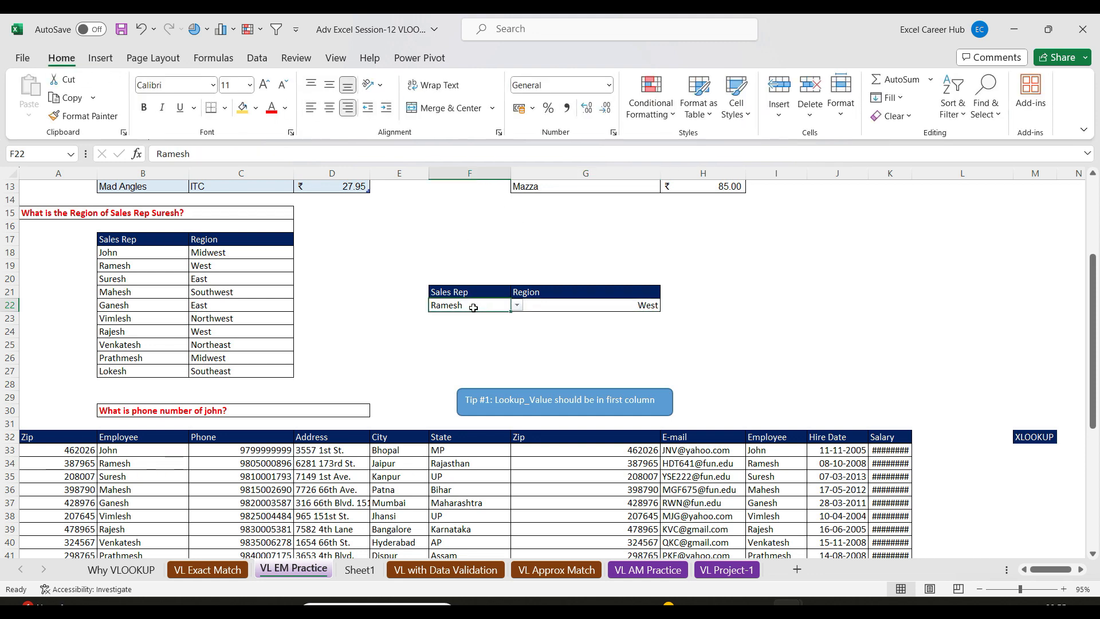
{"action": "left_click", "coordinate": [518, 305]}
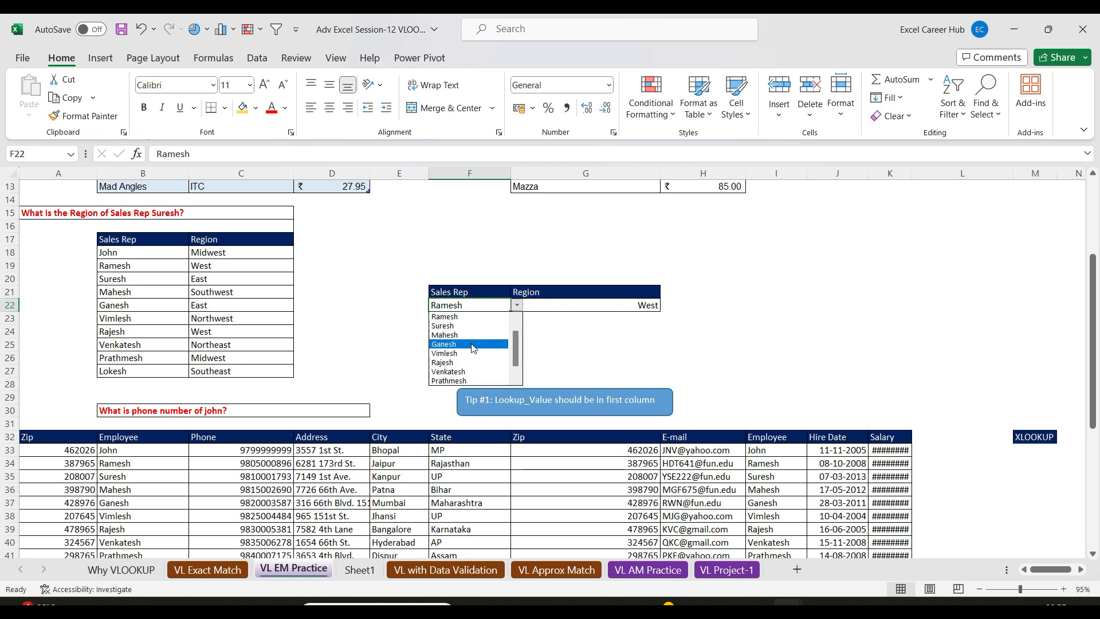
{"action": "left_click", "coordinate": [473, 344]}
{"action": "left_click", "coordinate": [517, 307]}
{"action": "scroll", "coordinate": [467, 355], "scroll_direction": "down", "scroll_amount": 1}
{"action": "left_click", "coordinate": [464, 363]}
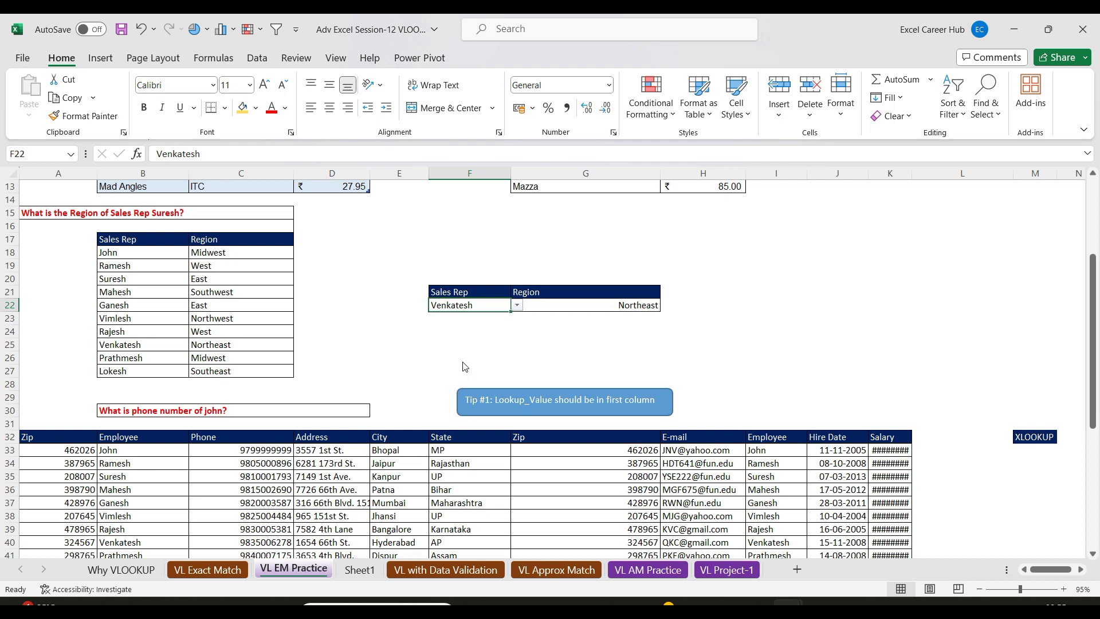
{"action": "left_click", "coordinate": [517, 305]}
{"action": "scroll", "coordinate": [467, 349], "scroll_direction": "down", "scroll_amount": 1}
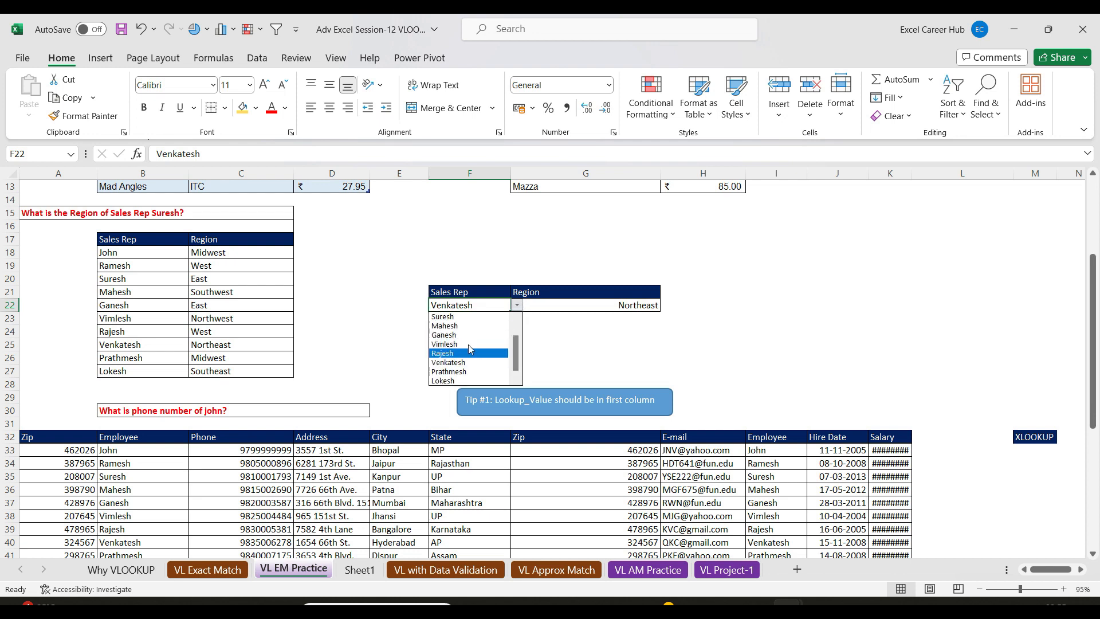
{"action": "left_click", "coordinate": [469, 344]}
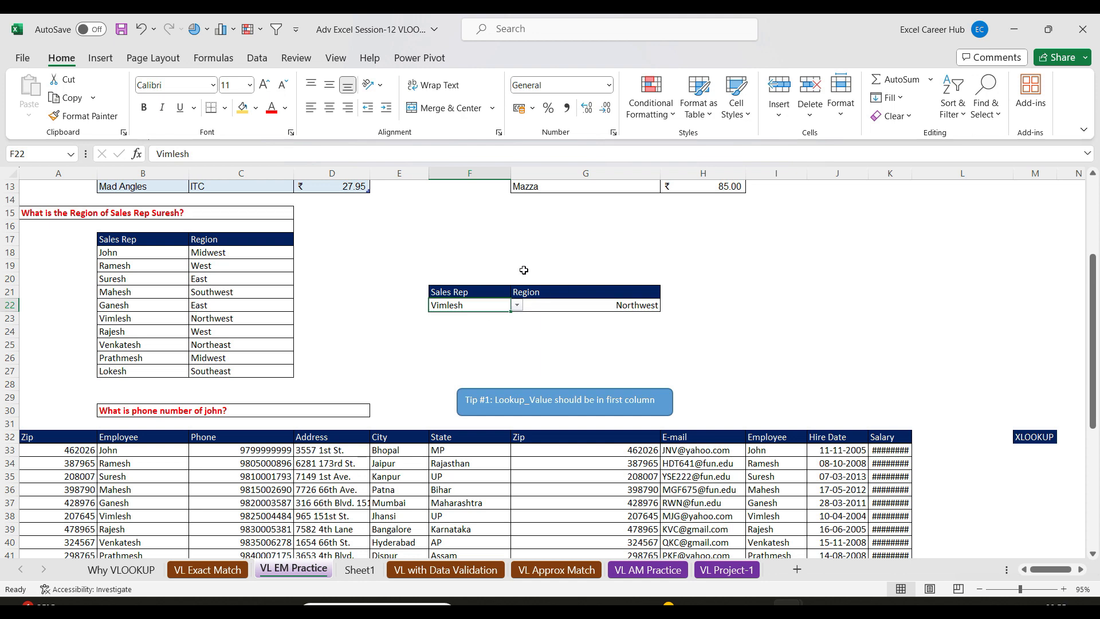
- Reselect =$B$18:$B$27 as the List validation source for F22 and choose the sales rep from B22 in its drop-down
{"action": "left_click", "coordinate": [257, 60]}
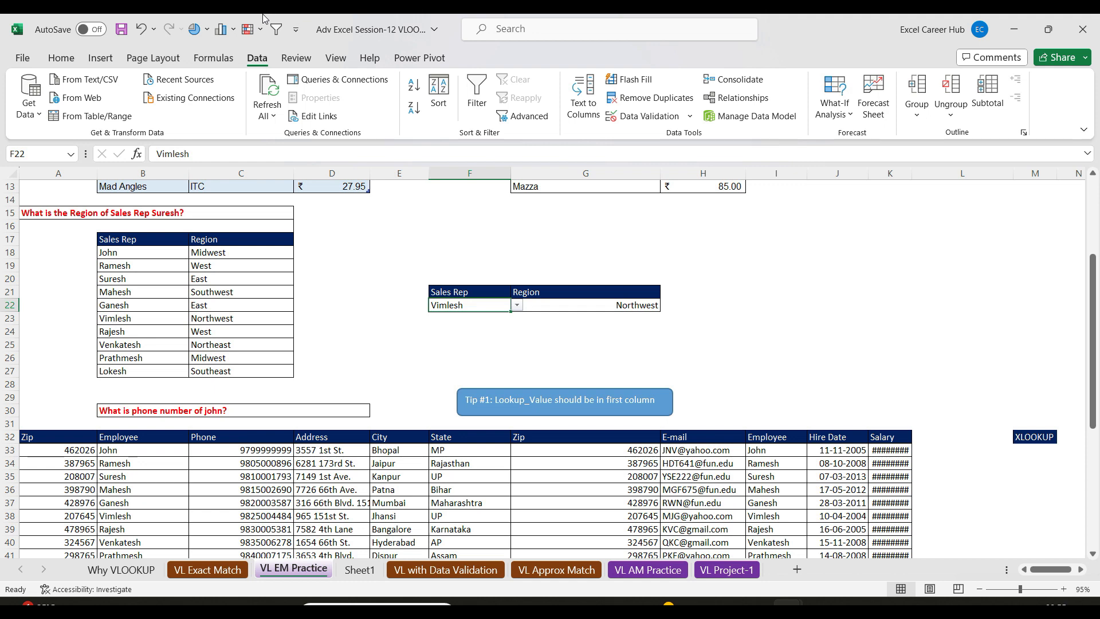
{"action": "left_click", "coordinate": [690, 116]}
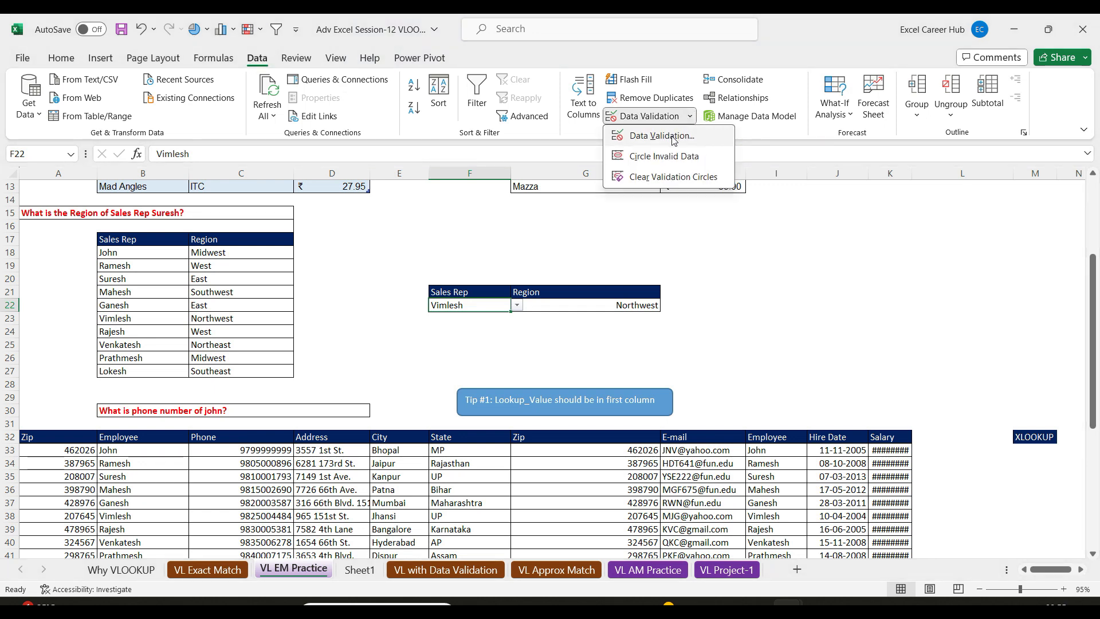
{"action": "left_click", "coordinate": [673, 138]}
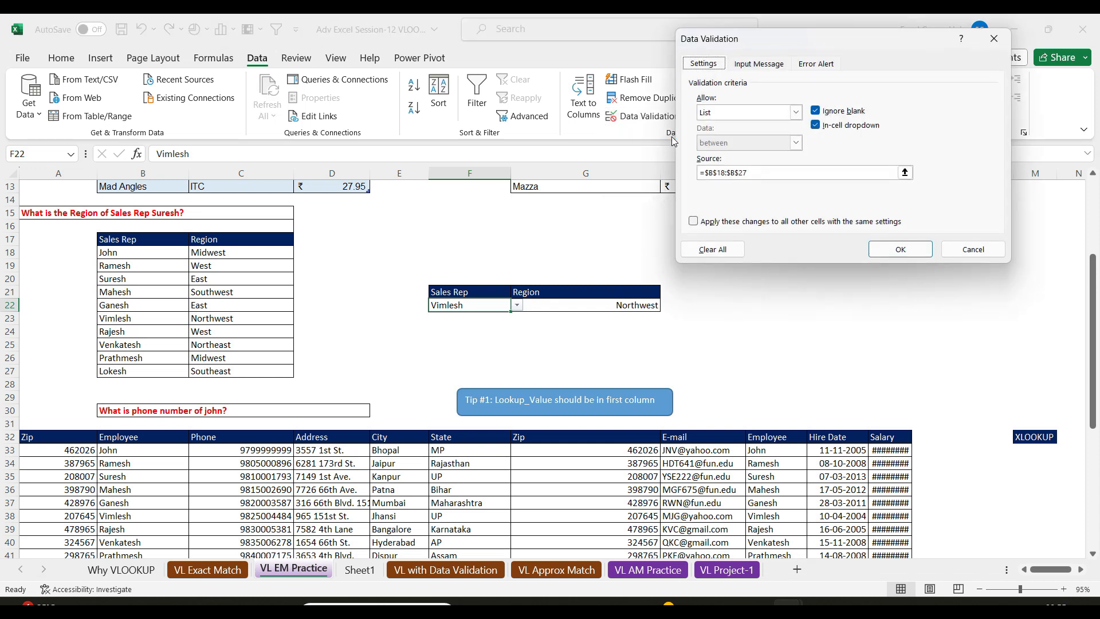
{"action": "left_click", "coordinate": [797, 113]}
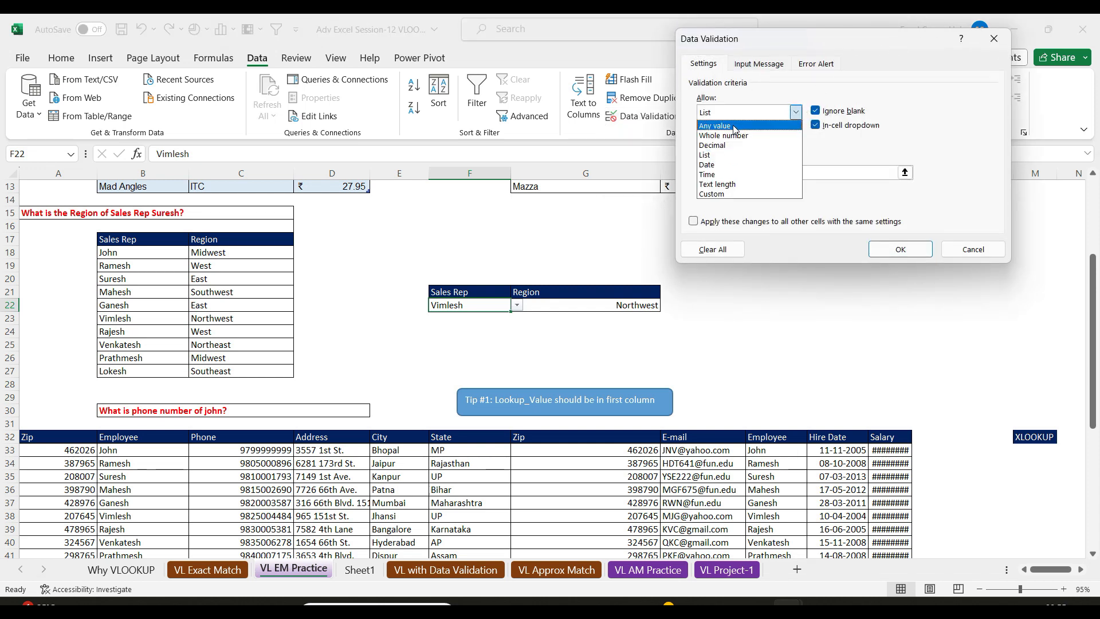
{"action": "left_click", "coordinate": [724, 155]}
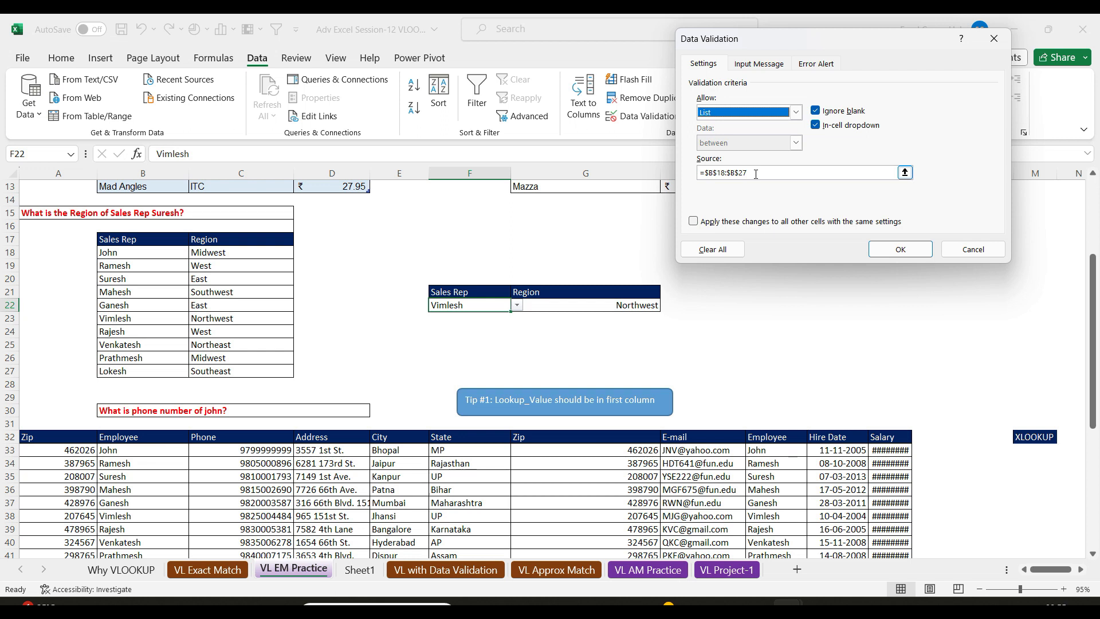
{"action": "left_click", "coordinate": [755, 173]}
{"action": "left_click_drag", "start_coordinate": [755, 173], "coordinate": [695, 178]}
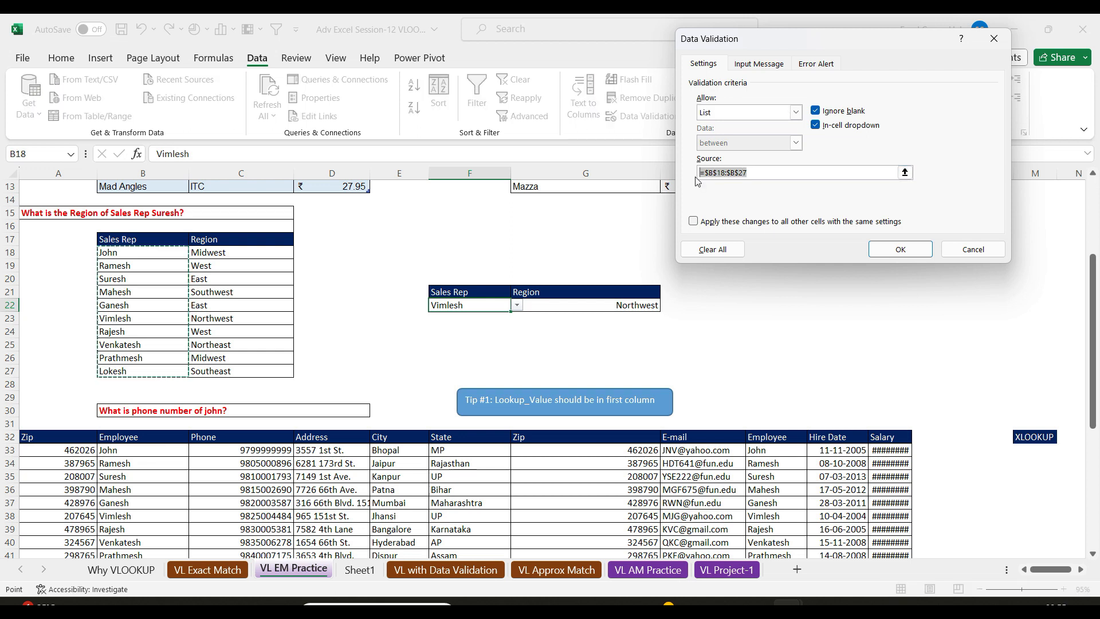
{"action": "key", "text": "BackSpace"}
{"action": "left_click", "coordinate": [131, 252]}
{"action": "left_click_drag", "start_coordinate": [131, 252], "coordinate": [137, 370]}
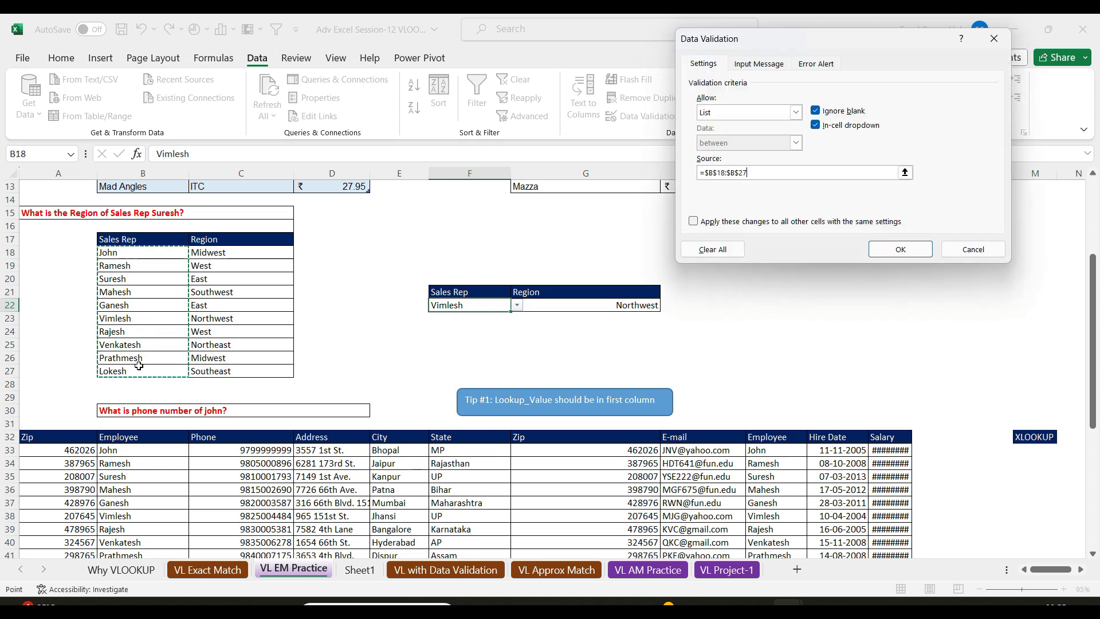
{"action": "left_click", "coordinate": [896, 248]}
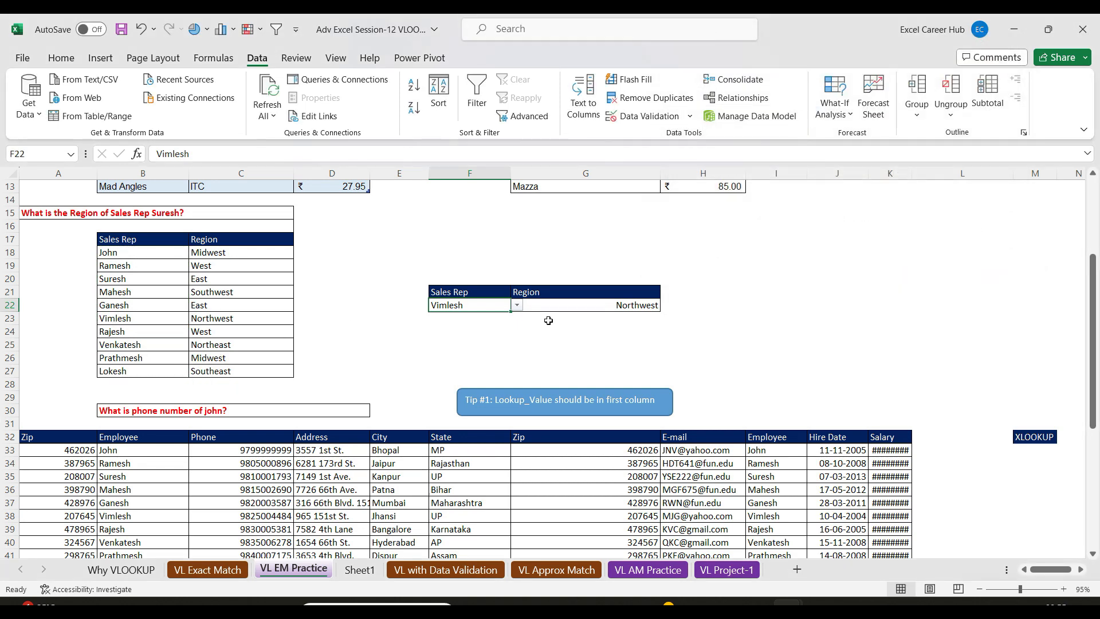
{"action": "left_click", "coordinate": [518, 306]}
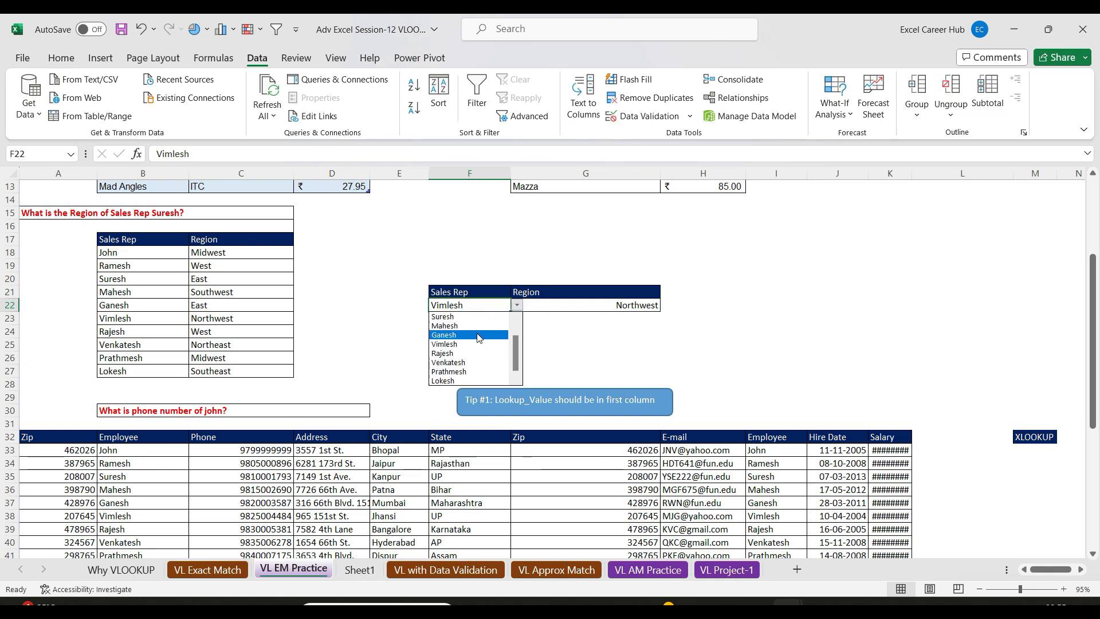
{"action": "left_click", "coordinate": [479, 338]}
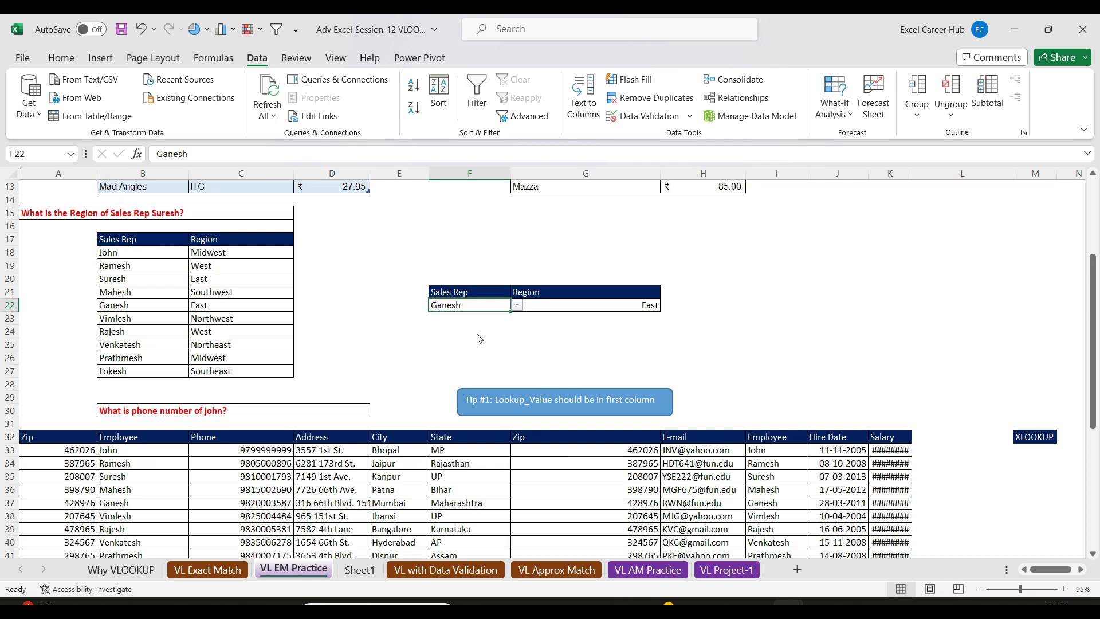
- Clear the Zip and Employee values in A33:B42 and the phone lookup formula in C45
{"action": "left_click_drag", "start_coordinate": [1095, 281], "coordinate": [1097, 349]}
{"action": "left_click", "coordinate": [96, 306]}
{"action": "left_click_drag", "start_coordinate": [96, 306], "coordinate": [134, 424]}
{"action": "left_click", "coordinate": [135, 424]}
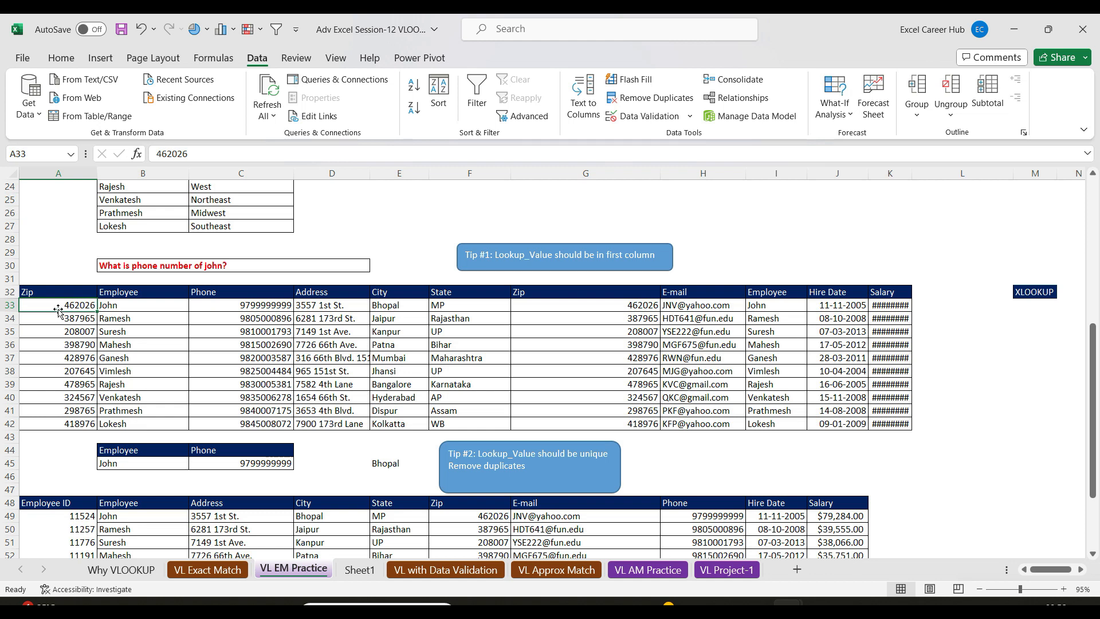
{"action": "left_click_drag", "start_coordinate": [57, 303], "coordinate": [150, 426]}
{"action": "key", "text": "Delete"}
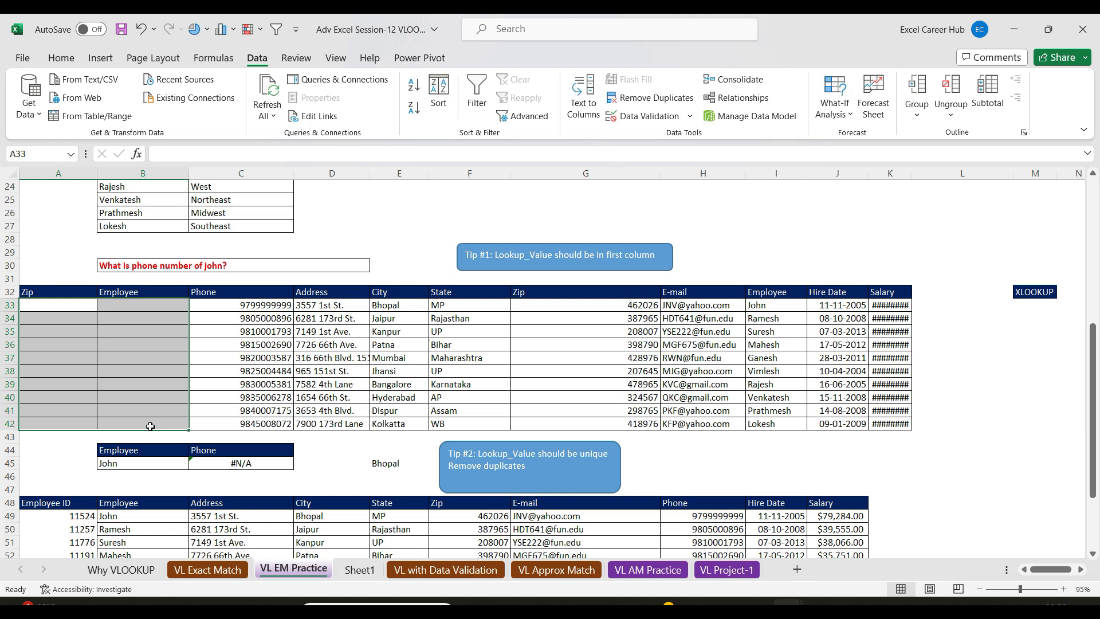
{"action": "left_click", "coordinate": [257, 463]}
{"action": "key", "text": "Delete"}
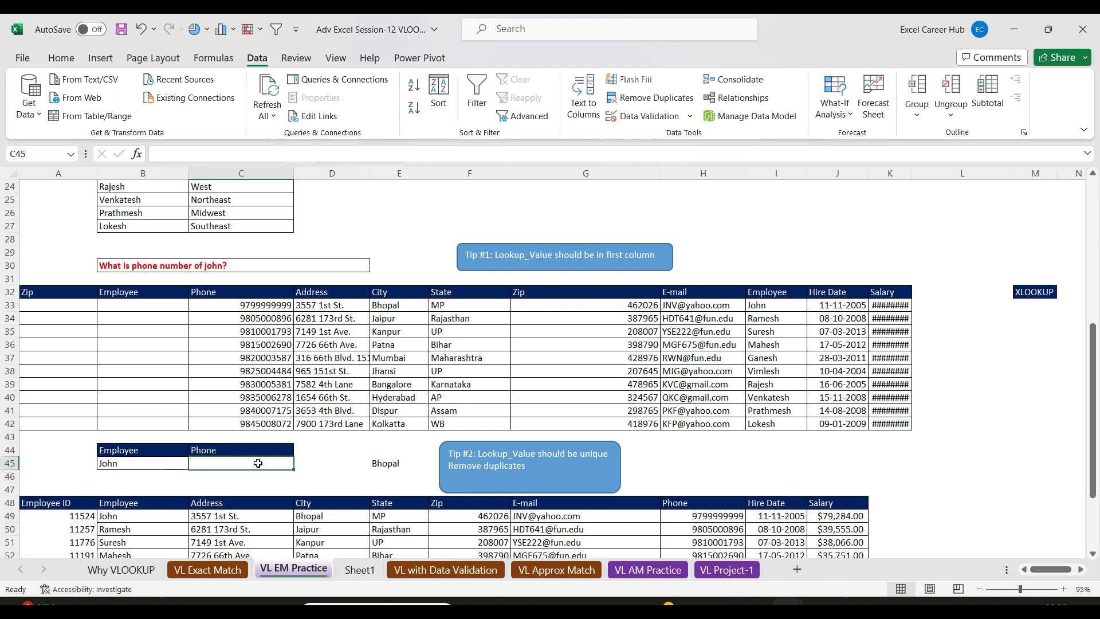
- Compare the position of the Employee column I32:I42 with the Phone column C32:C42 and the lookup cells B45:C45
{"action": "left_click_drag", "start_coordinate": [775, 292], "coordinate": [776, 426]}
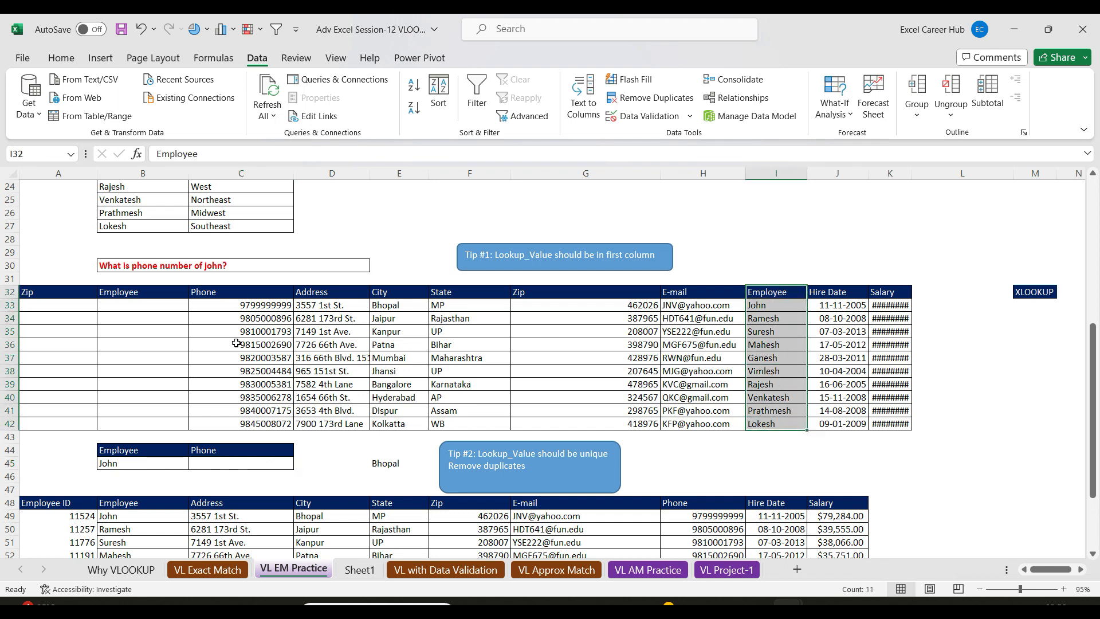
{"action": "left_click_drag", "start_coordinate": [255, 293], "coordinate": [249, 422]}
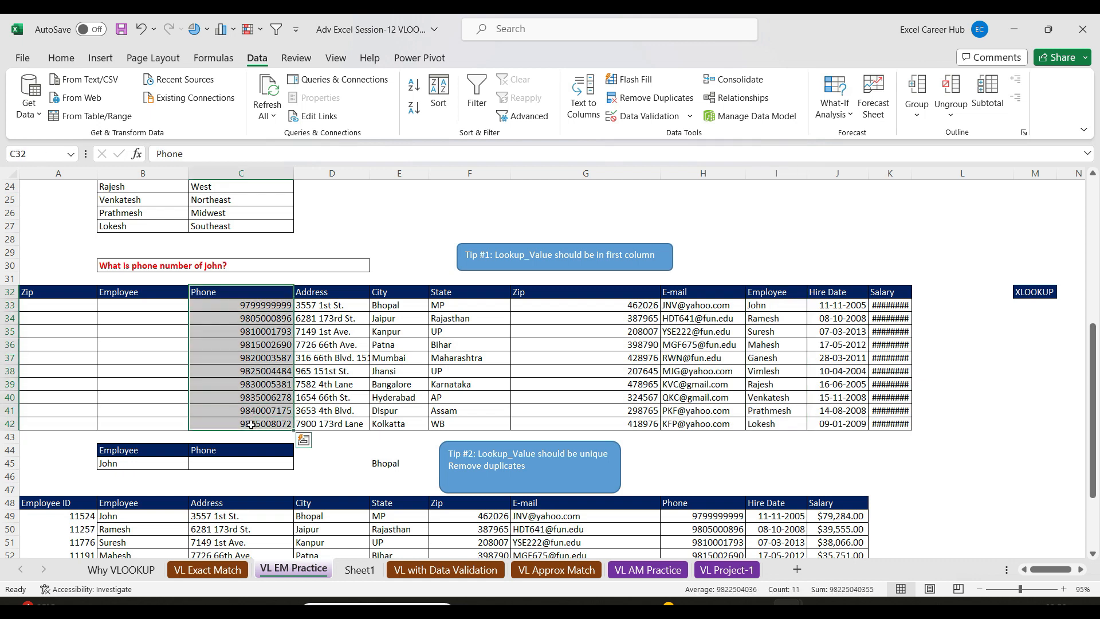
{"action": "left_click", "coordinate": [233, 463]}
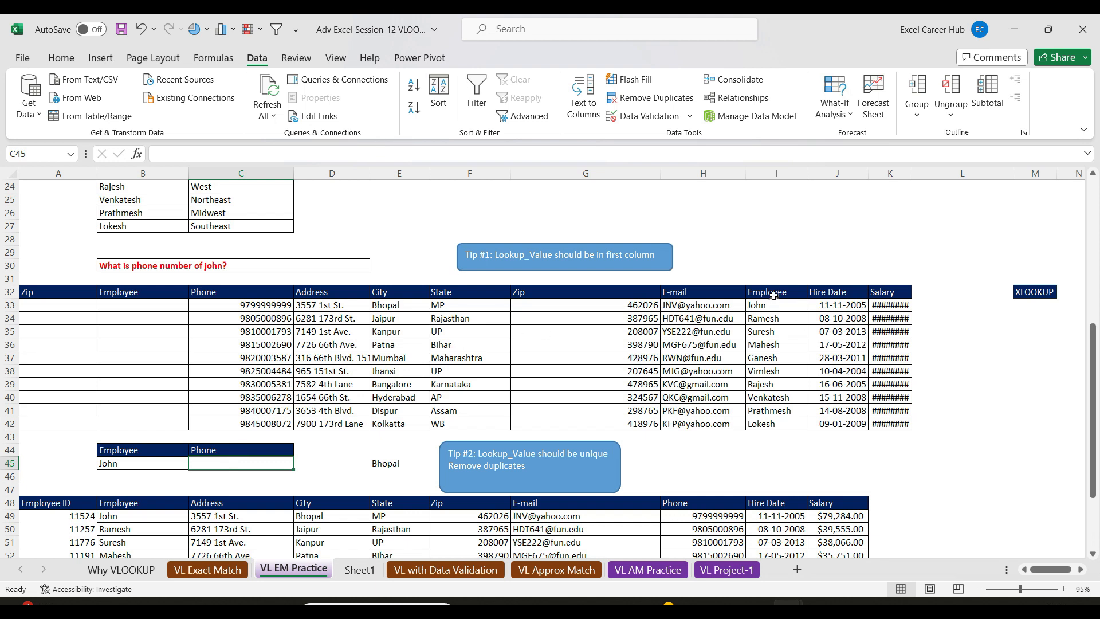
{"action": "left_click_drag", "start_coordinate": [773, 295], "coordinate": [777, 426]}
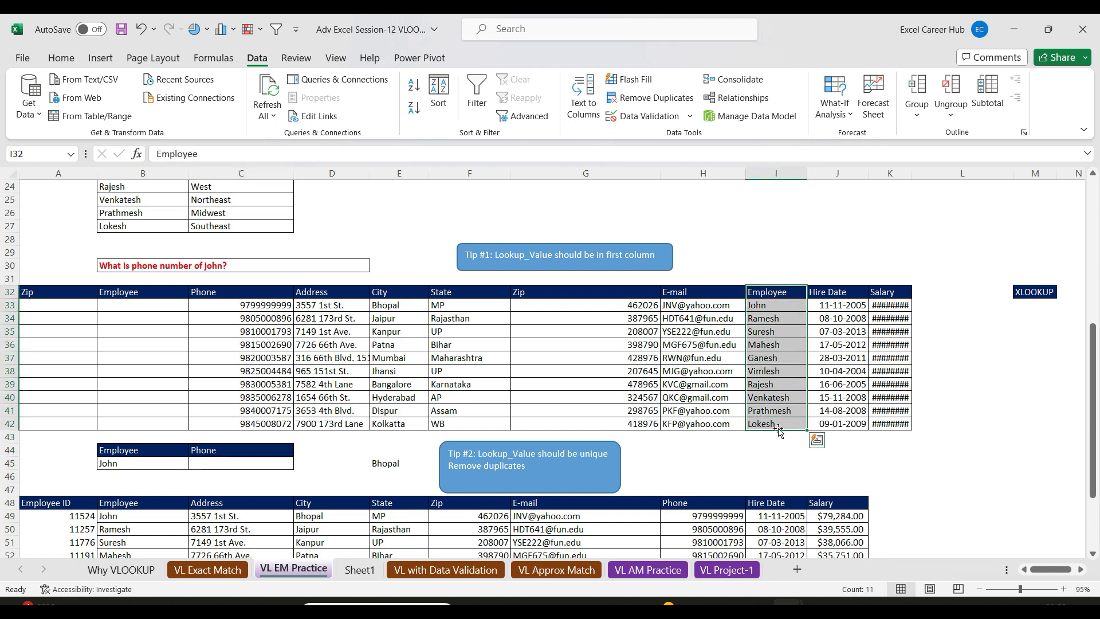
{"action": "left_click", "coordinate": [139, 465]}
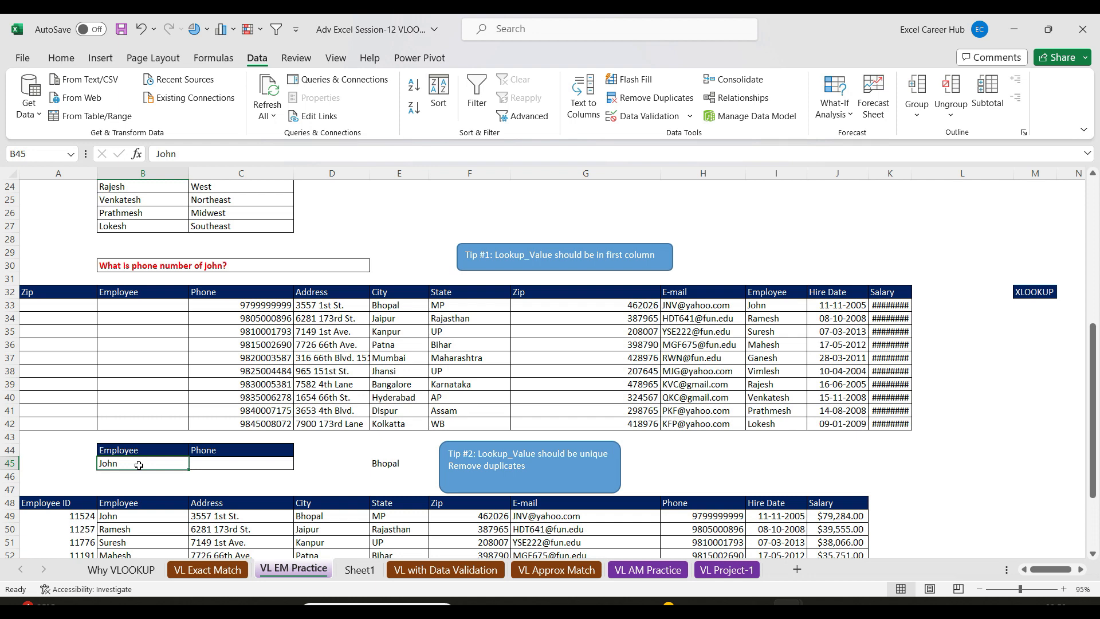
- AutoFit the Salary column K while reviewing I32:K42 and the columns before it, C32:G42
{"action": "left_click_drag", "start_coordinate": [786, 292], "coordinate": [785, 427]}
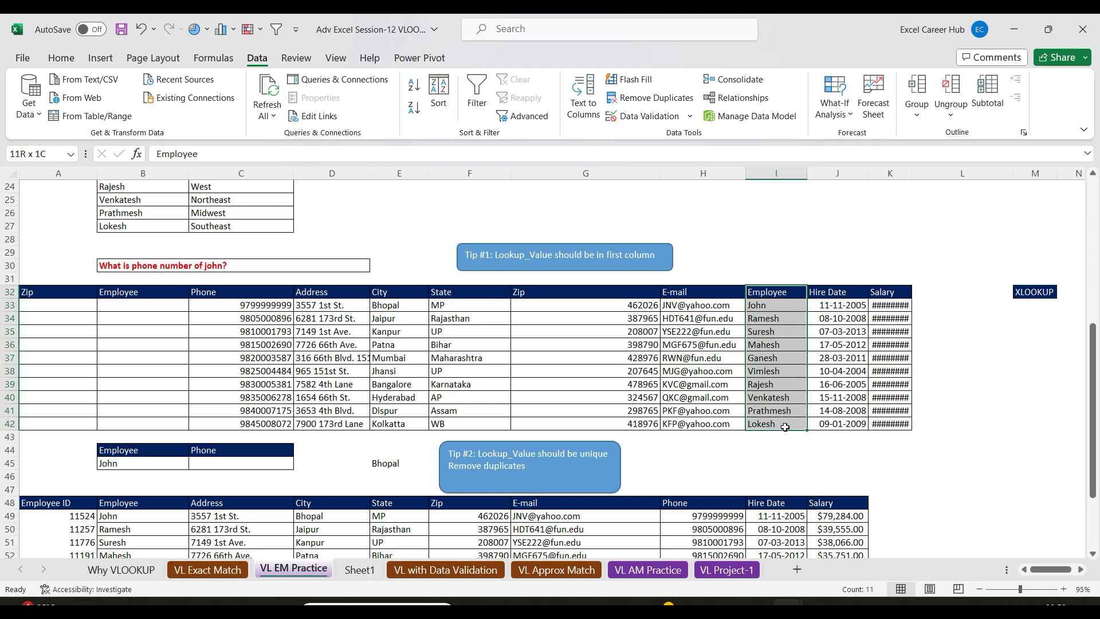
{"action": "left_click_drag", "start_coordinate": [785, 426], "coordinate": [884, 424]}
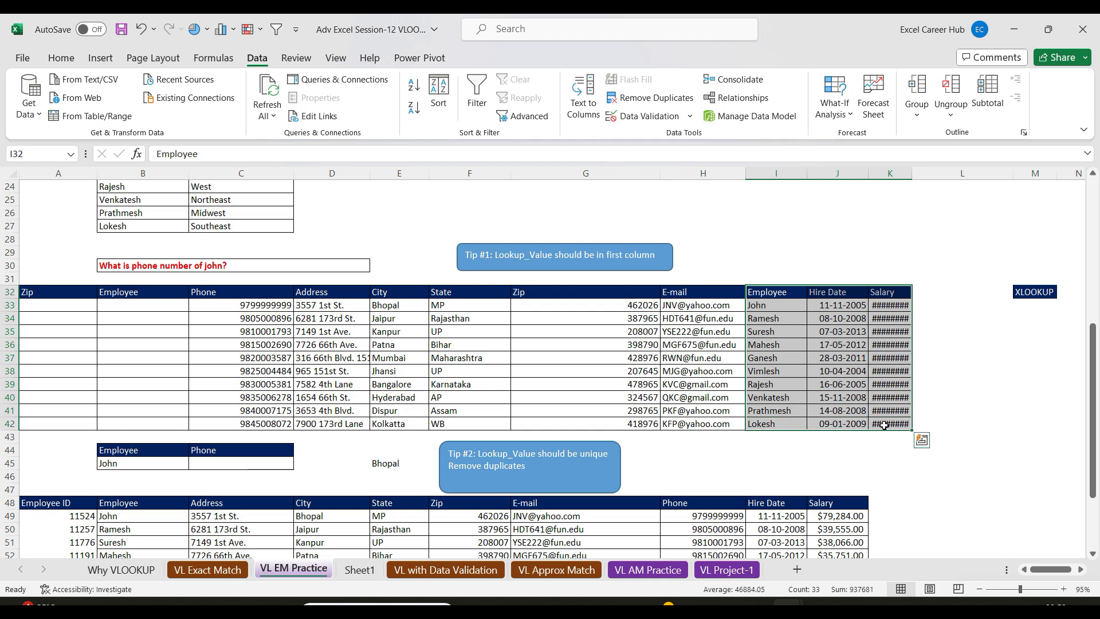
{"action": "double_click", "coordinate": [911, 173]}
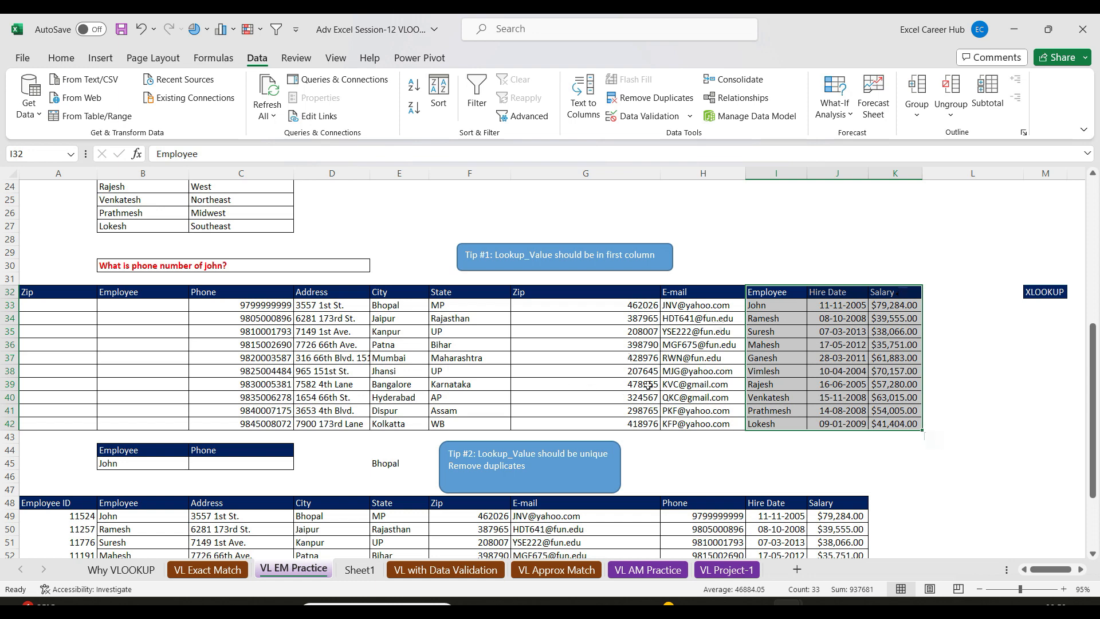
{"action": "left_click_drag", "start_coordinate": [258, 298], "coordinate": [514, 419]}
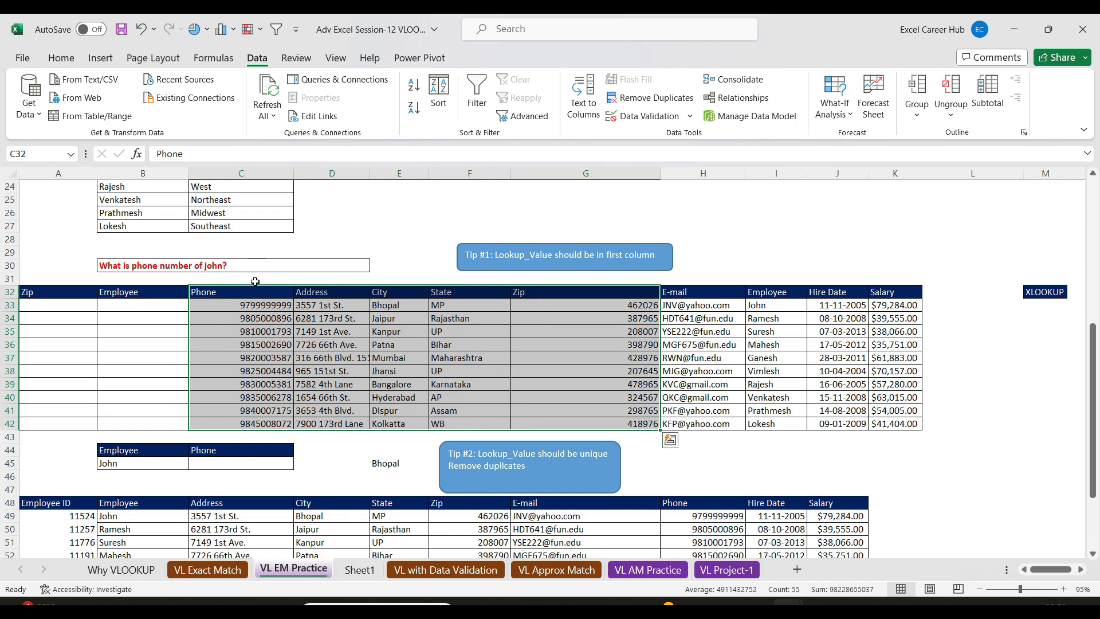
- Try a VLOOKUP in C45 with lookup value B45, table I32:K42, column index 3 and range lookup 0, and discard it
{"action": "left_click", "coordinate": [236, 463]}
{"action": "double_click", "coordinate": [238, 463]}
{"action": "type", "text": "=vl"}
{"action": "key", "text": "Tab"}
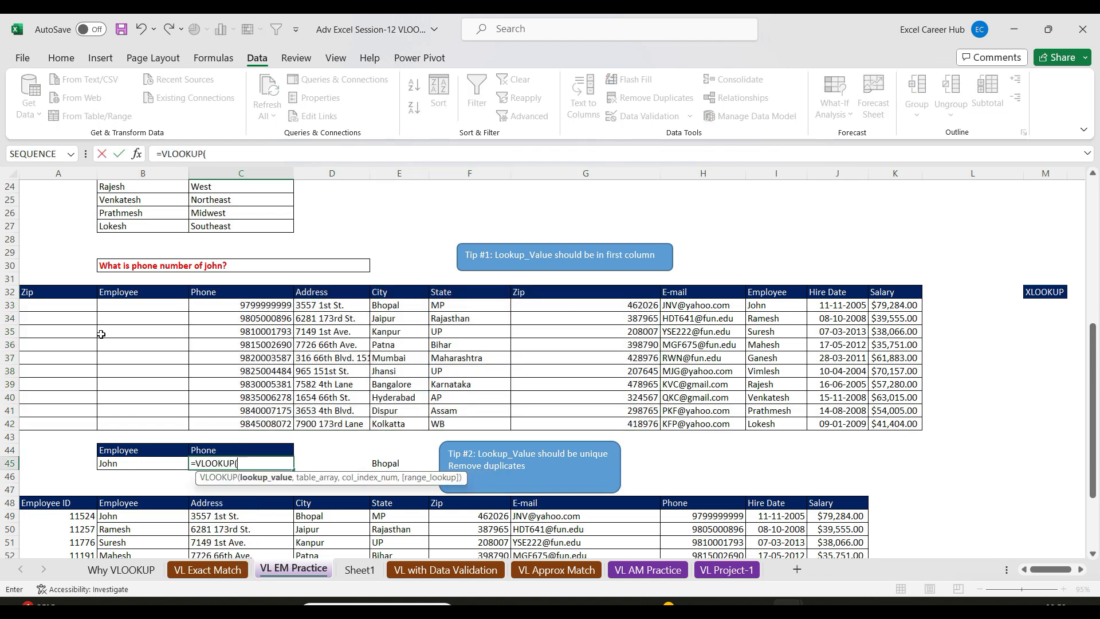
{"action": "left_click", "coordinate": [137, 155]}
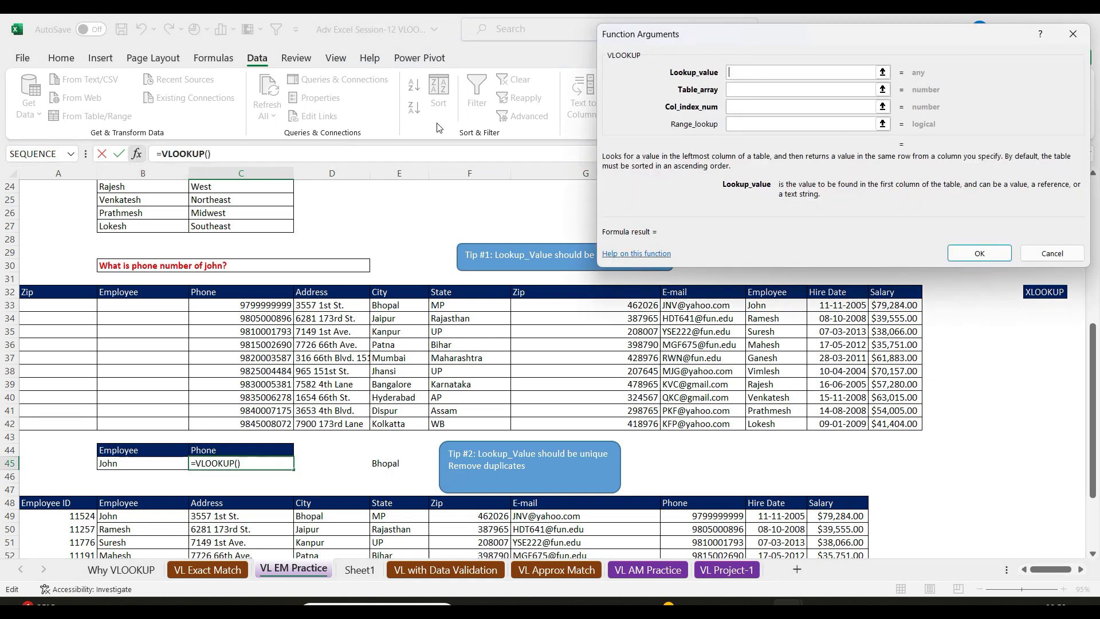
{"action": "left_click", "coordinate": [126, 463]}
{"action": "left_click", "coordinate": [759, 92]}
{"action": "left_click_drag", "start_coordinate": [787, 294], "coordinate": [891, 418]}
{"action": "left_click", "coordinate": [752, 103]}
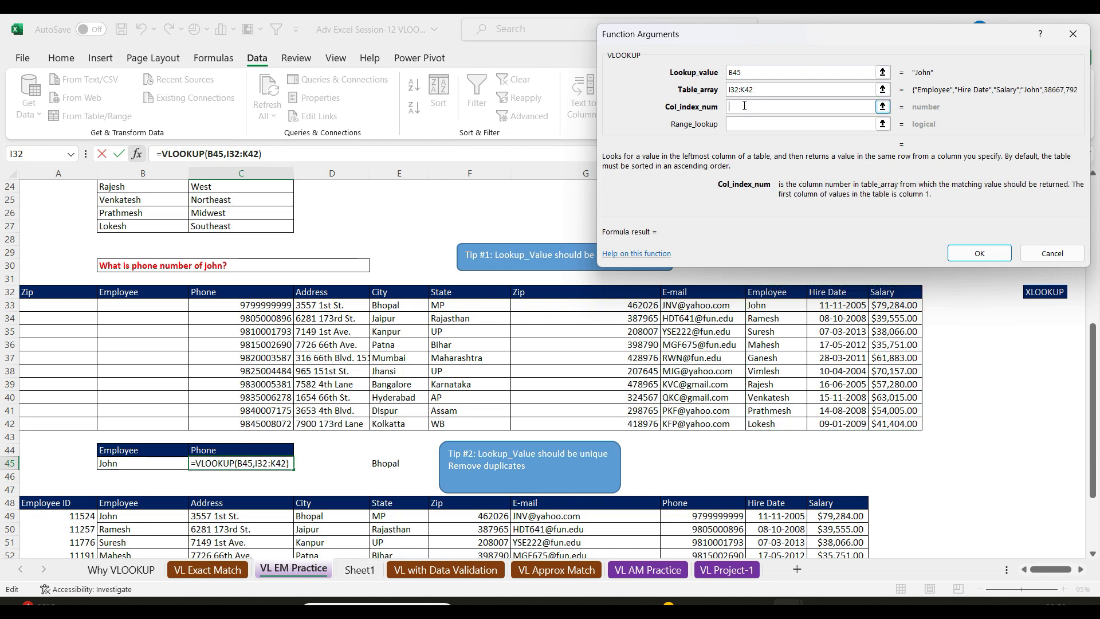
{"action": "type", "text": "2"}
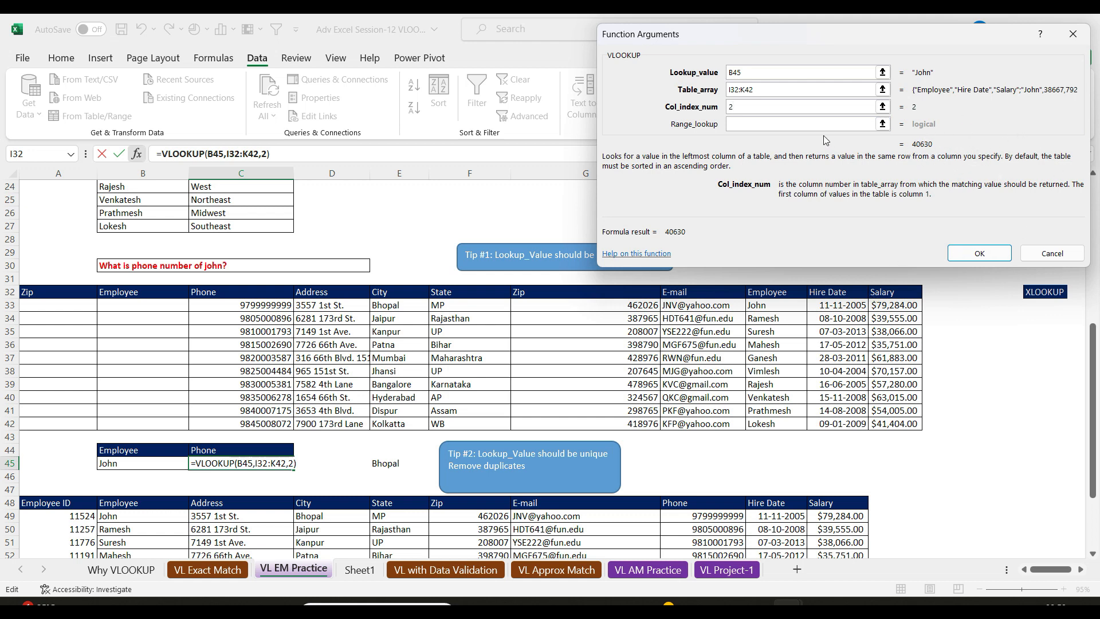
{"action": "key", "text": "BackSpace"}
{"action": "type", "text": "3"}
{"action": "left_click", "coordinate": [744, 130]}
{"action": "type", "text": "0"}
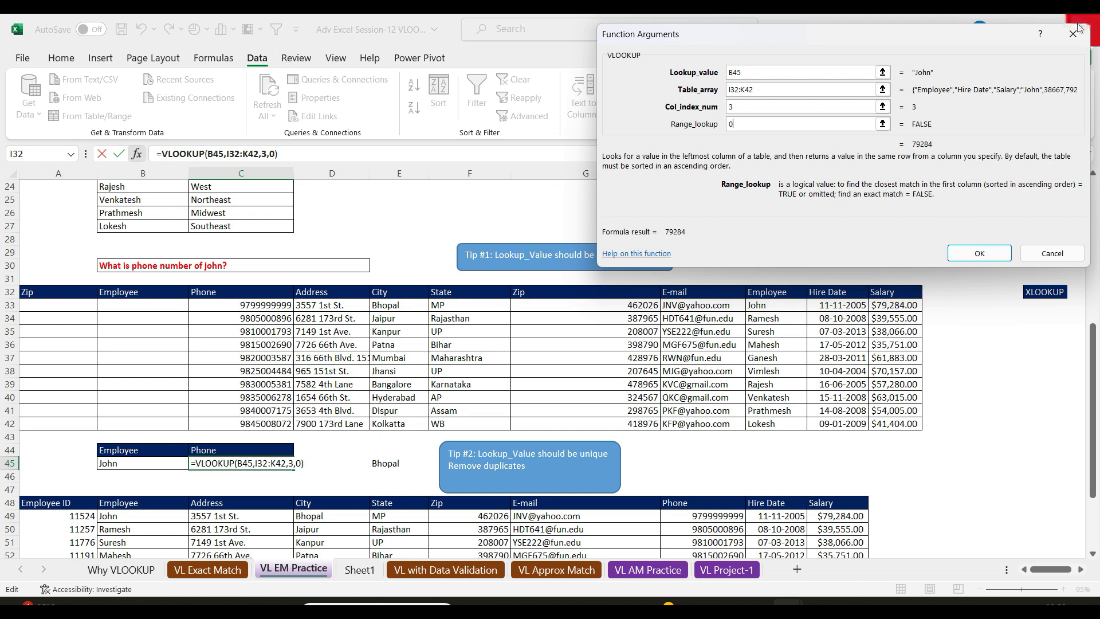
{"action": "left_click", "coordinate": [1045, 255]}
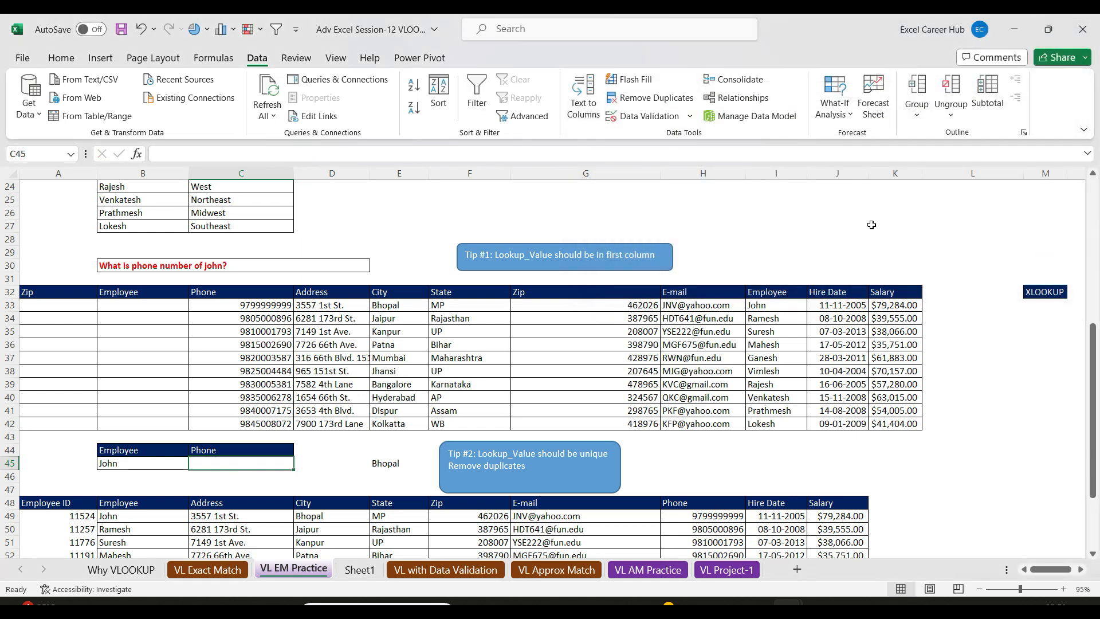
- Copy the employee names from I33:I42 into B33:B42, directly before the Phone column
{"action": "left_click", "coordinate": [772, 294]}
{"action": "left_click", "coordinate": [773, 304]}
{"action": "left_click_drag", "start_coordinate": [773, 304], "coordinate": [768, 417]}
{"action": "key", "text": "ctrl+c"}
{"action": "left_click", "coordinate": [143, 306]}
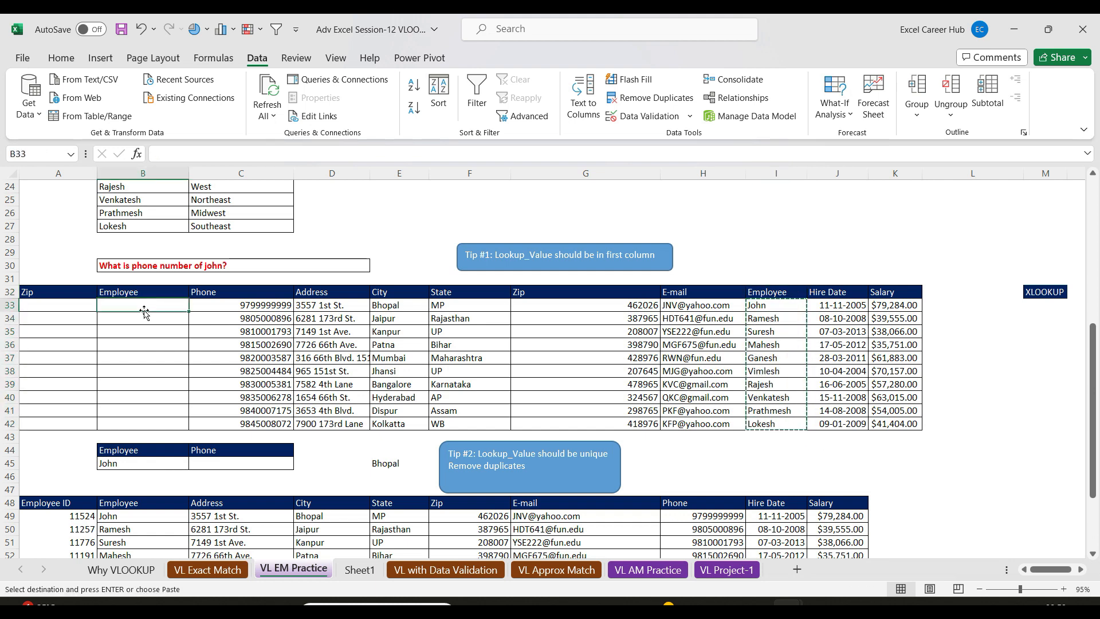
{"action": "key", "text": "ctrl+v"}
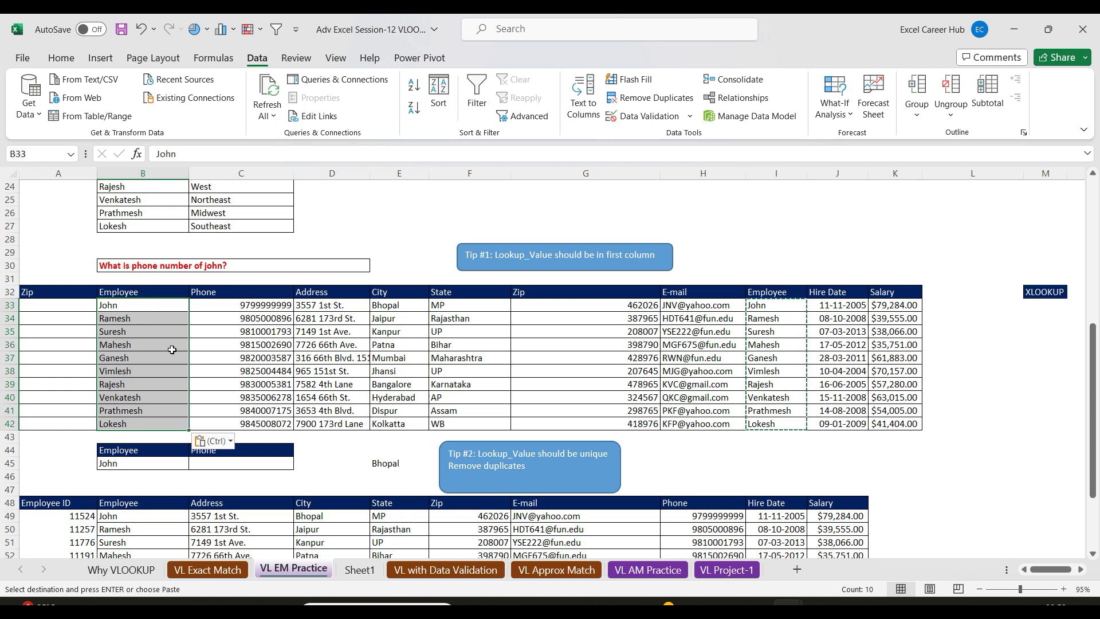
- Look up the employee's phone number in C45 using VLOOKUP with lookup value B45, table B32:K42, column index 2 and range lookup 0
{"action": "left_click", "coordinate": [247, 465]}
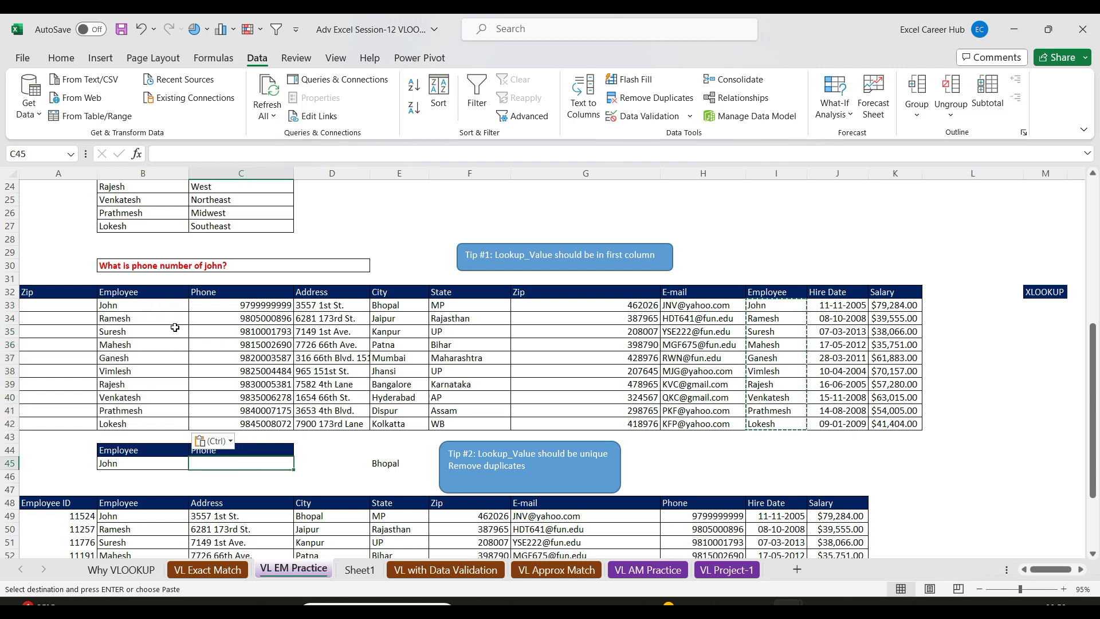
{"action": "type", "text": "="}
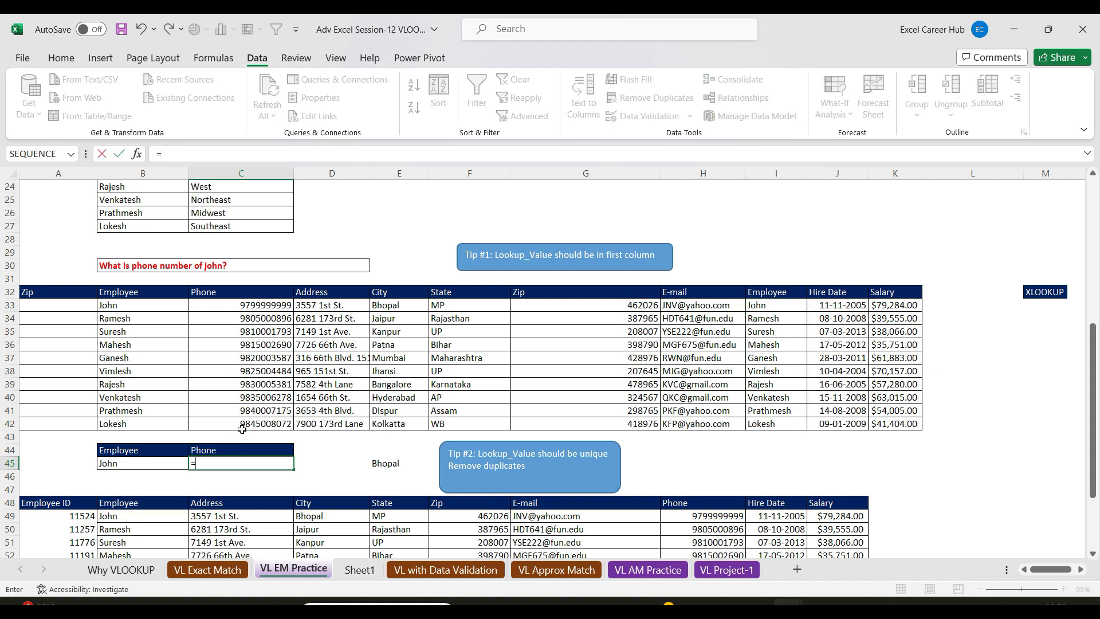
{"action": "type", "text": "VLOOKUP("}
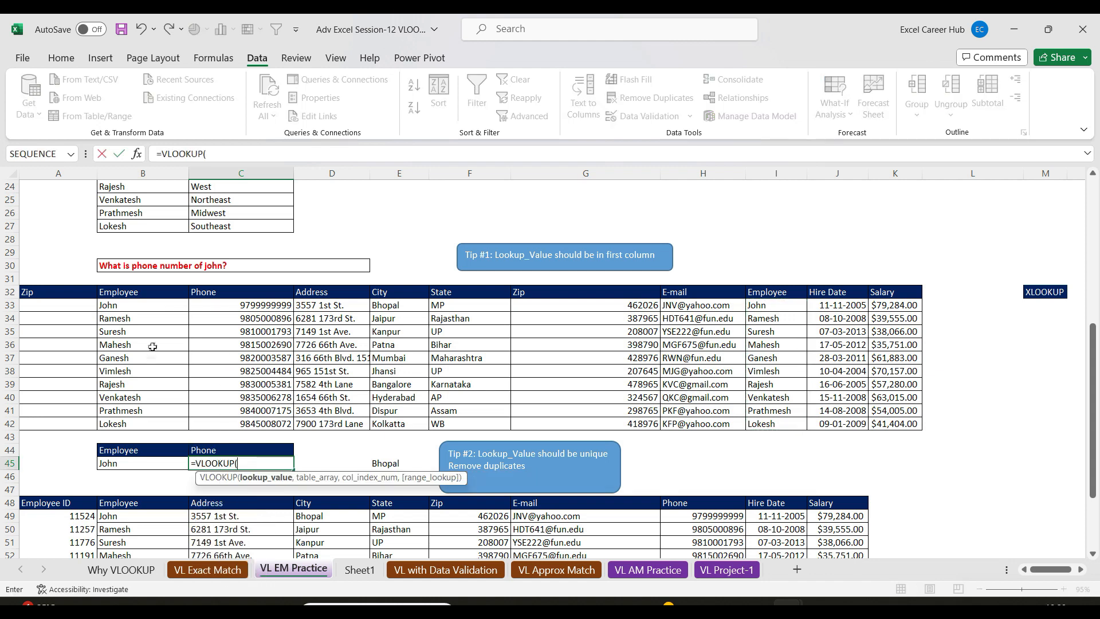
{"action": "left_click", "coordinate": [137, 155]}
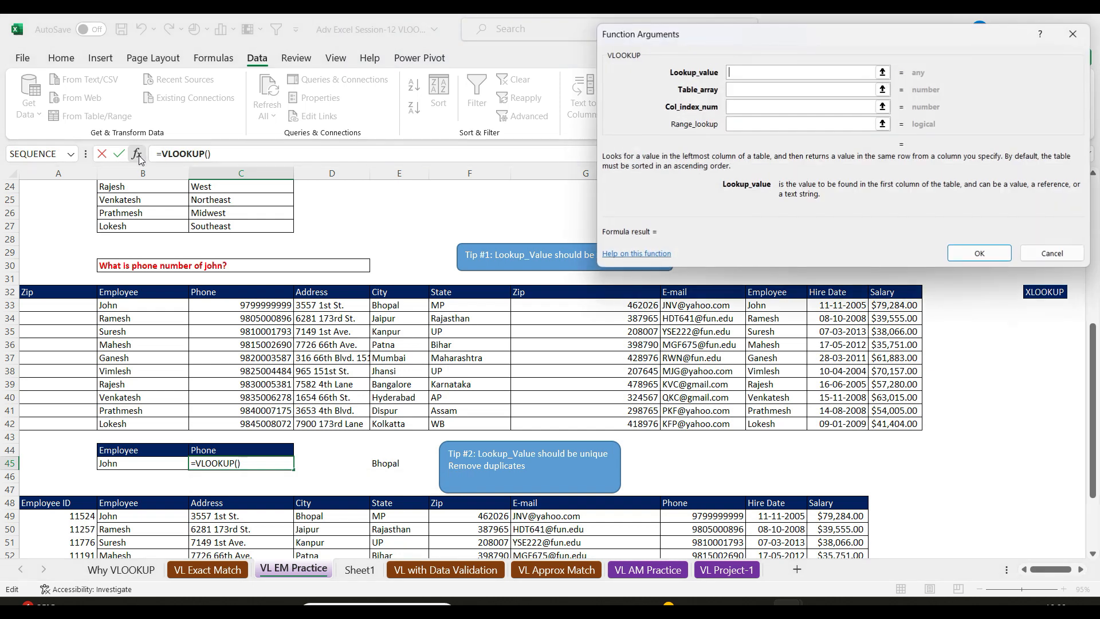
{"action": "left_click", "coordinate": [165, 466]}
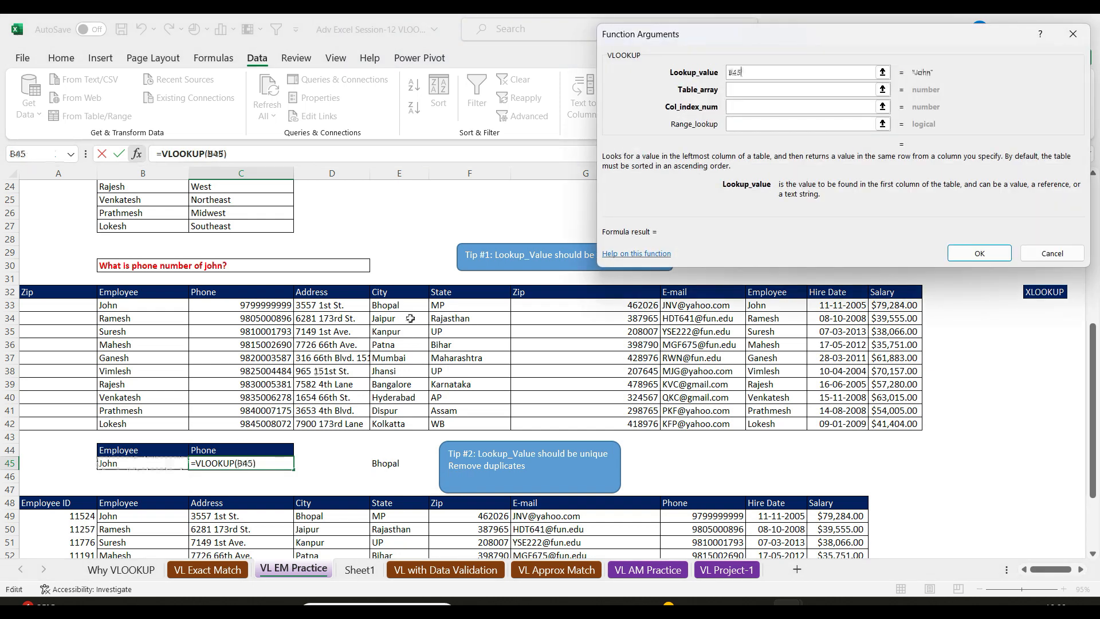
{"action": "left_click", "coordinate": [742, 91]}
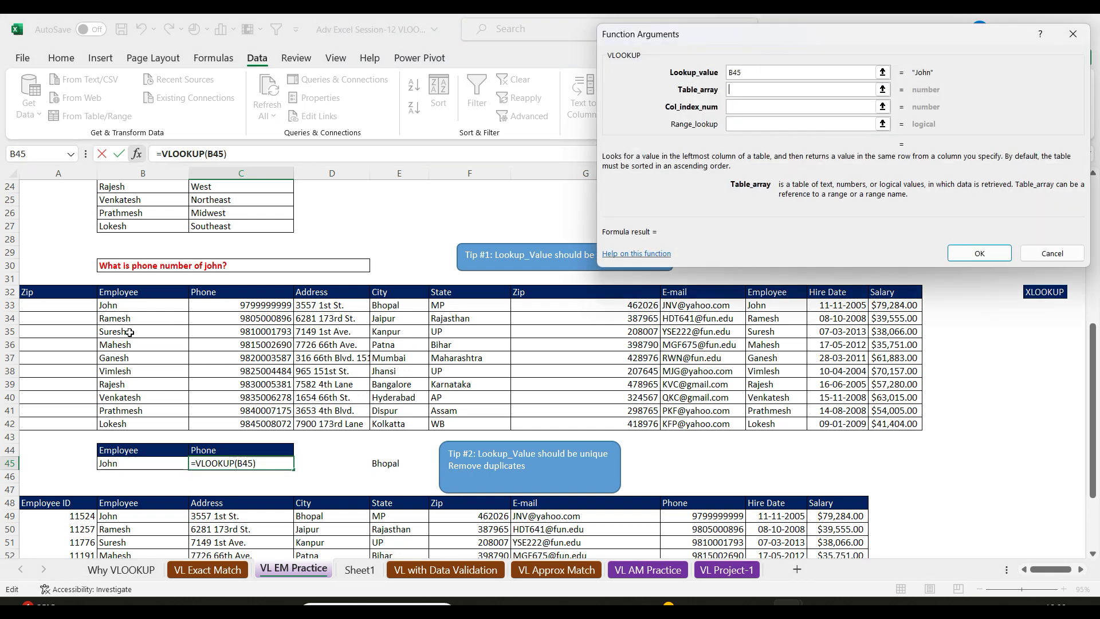
{"action": "left_click_drag", "start_coordinate": [138, 292], "coordinate": [883, 418]}
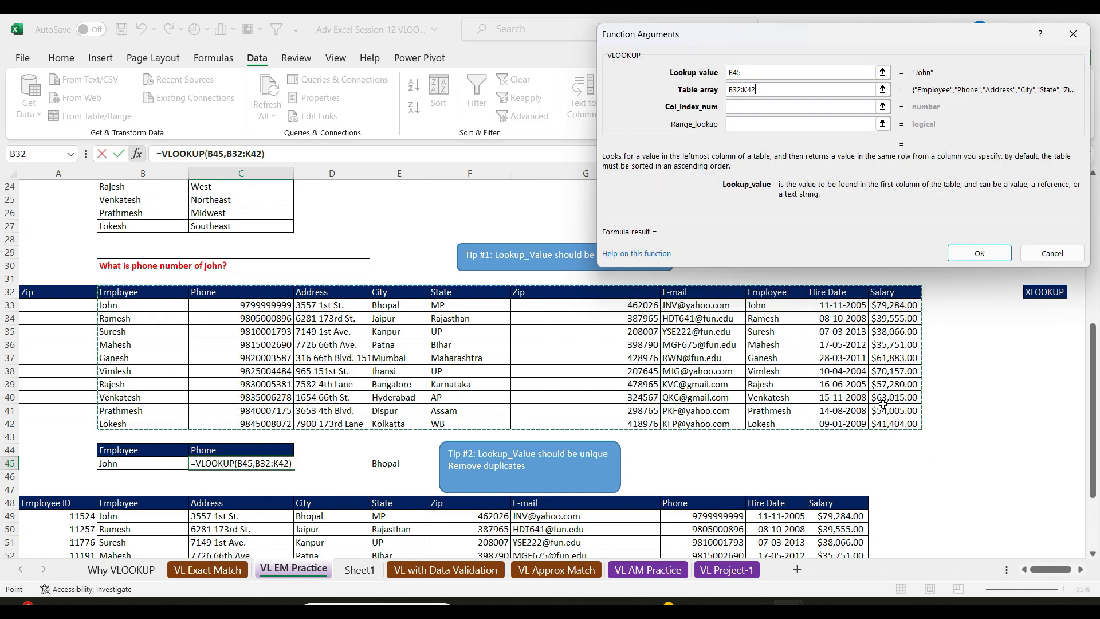
{"action": "left_click", "coordinate": [736, 107]}
{"action": "type", "text": "2"}
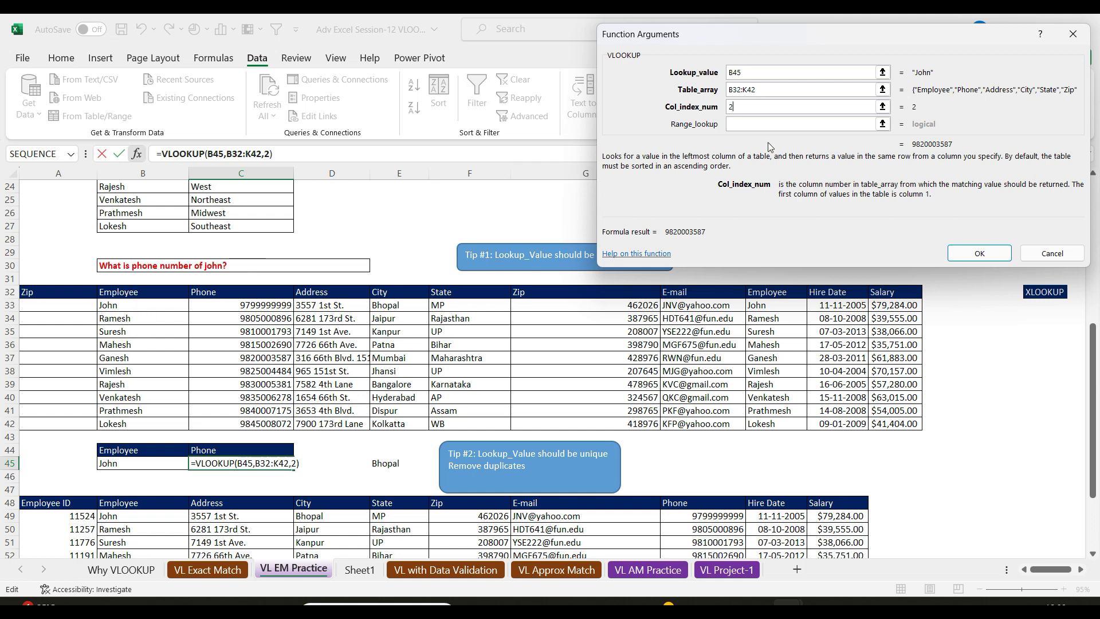
{"action": "left_click", "coordinate": [754, 124]}
{"action": "type", "text": "0"}
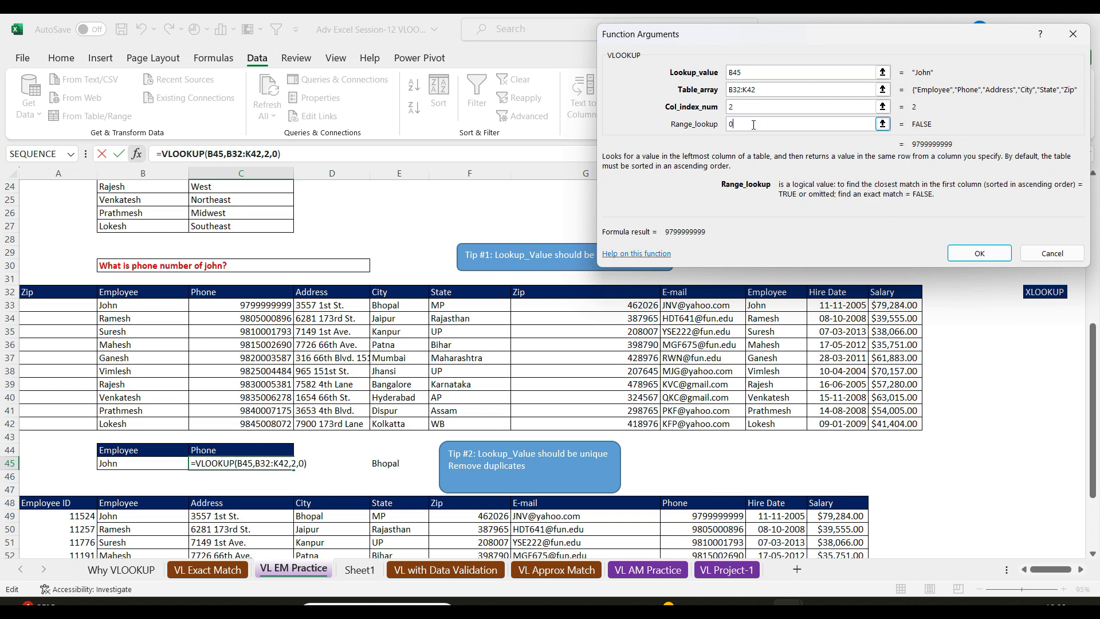
{"action": "left_click", "coordinate": [979, 252]}
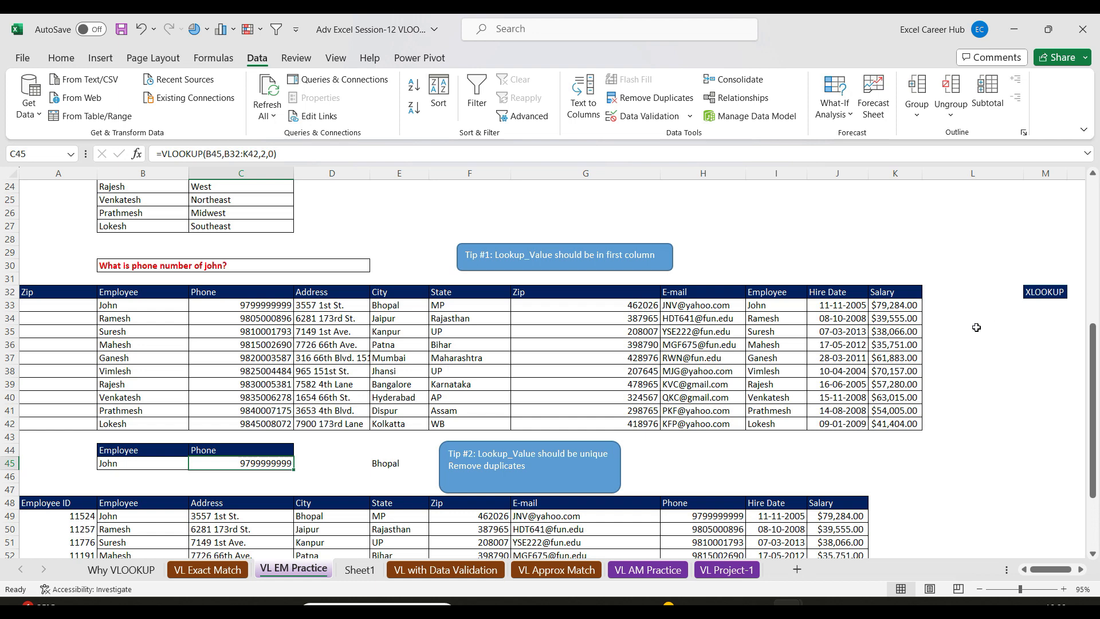
- Clear the existing XLOOKUP formula from E45
{"action": "left_click", "coordinate": [389, 465]}
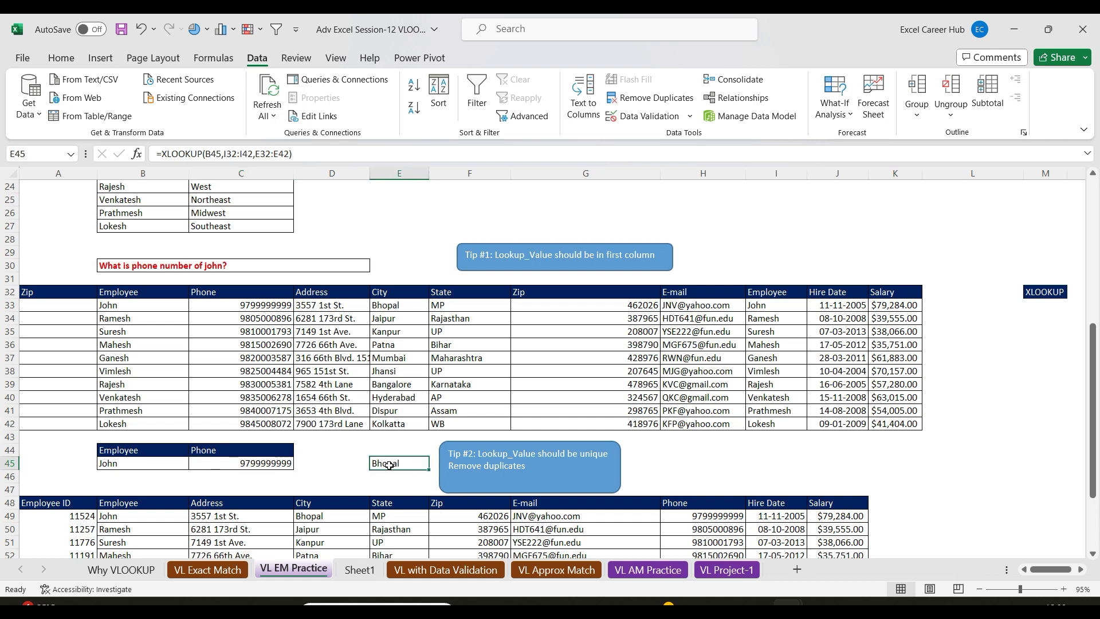
{"action": "key", "text": "Delete"}
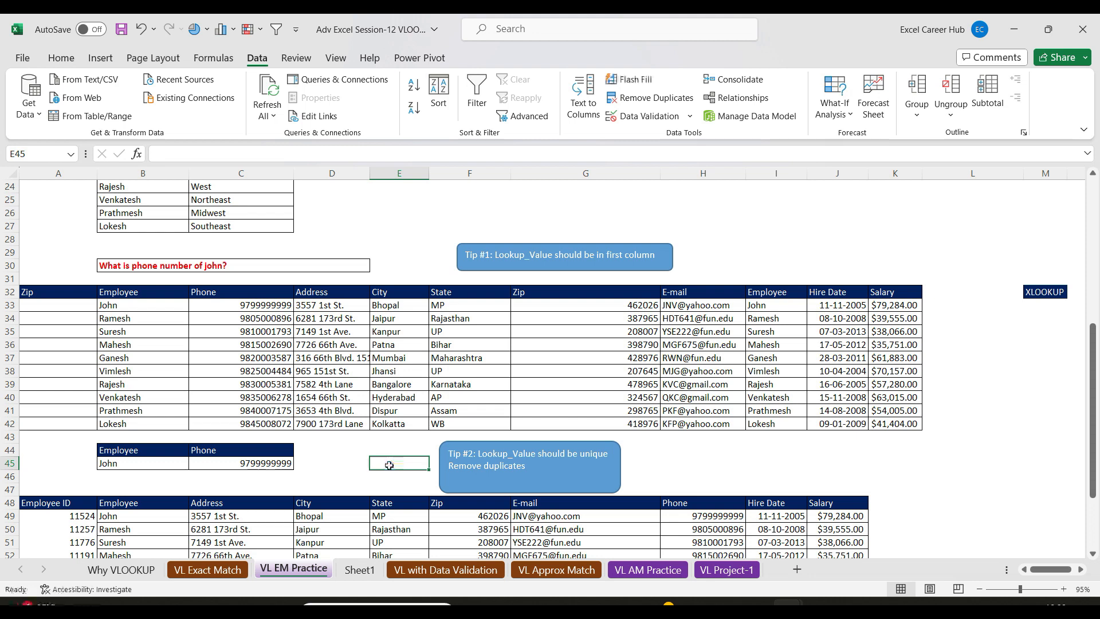
{"action": "left_click", "coordinate": [343, 464]}
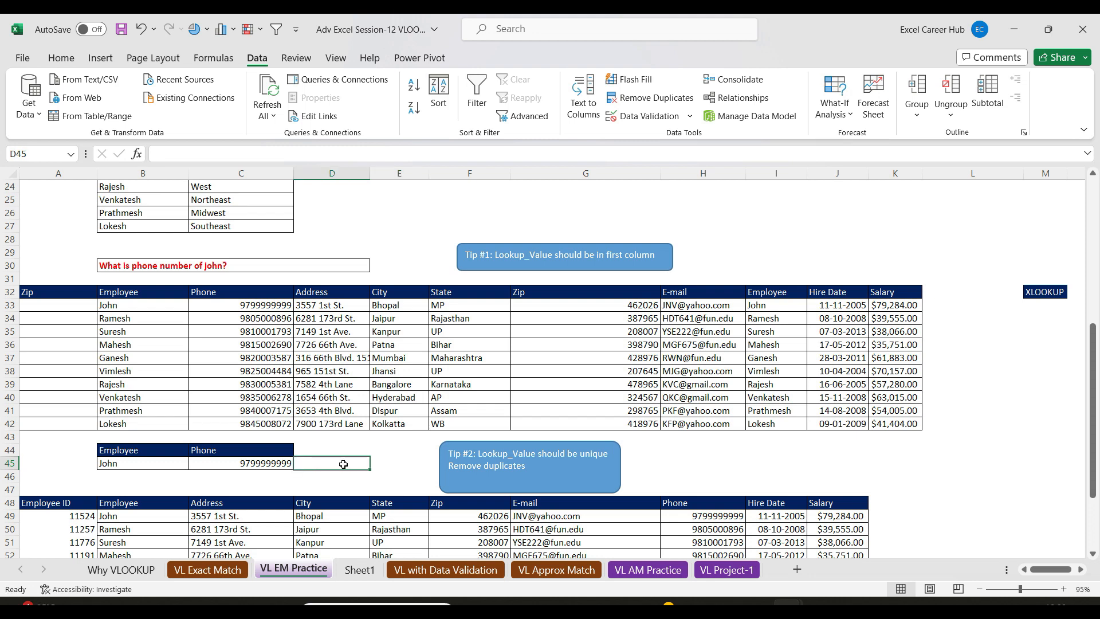
{"action": "type", "text": "=xl"}
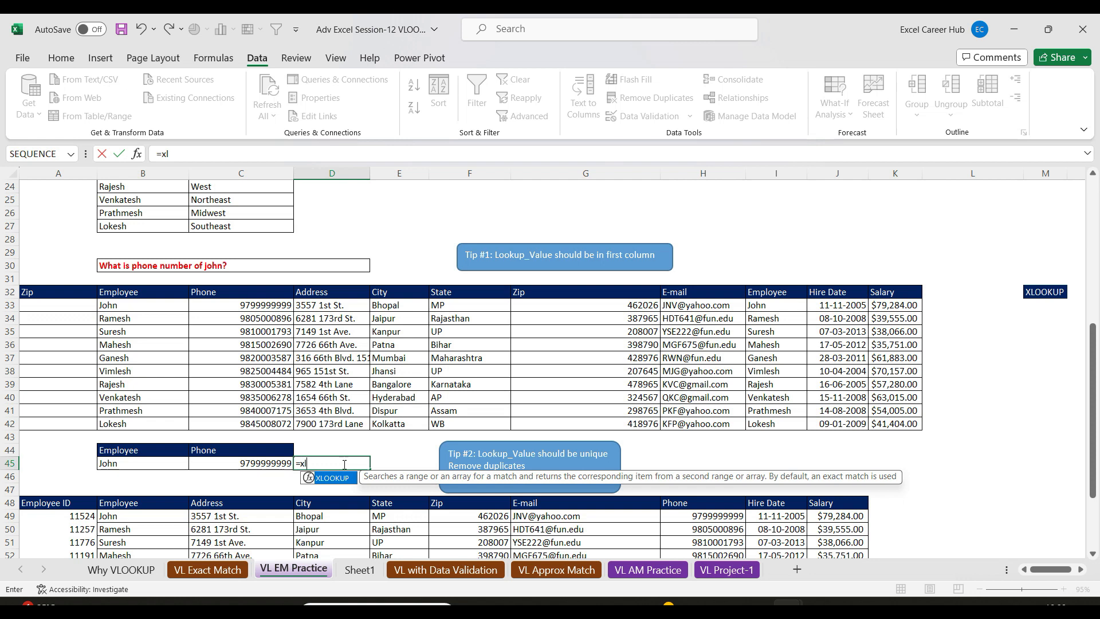
{"action": "key", "text": "Tab"}
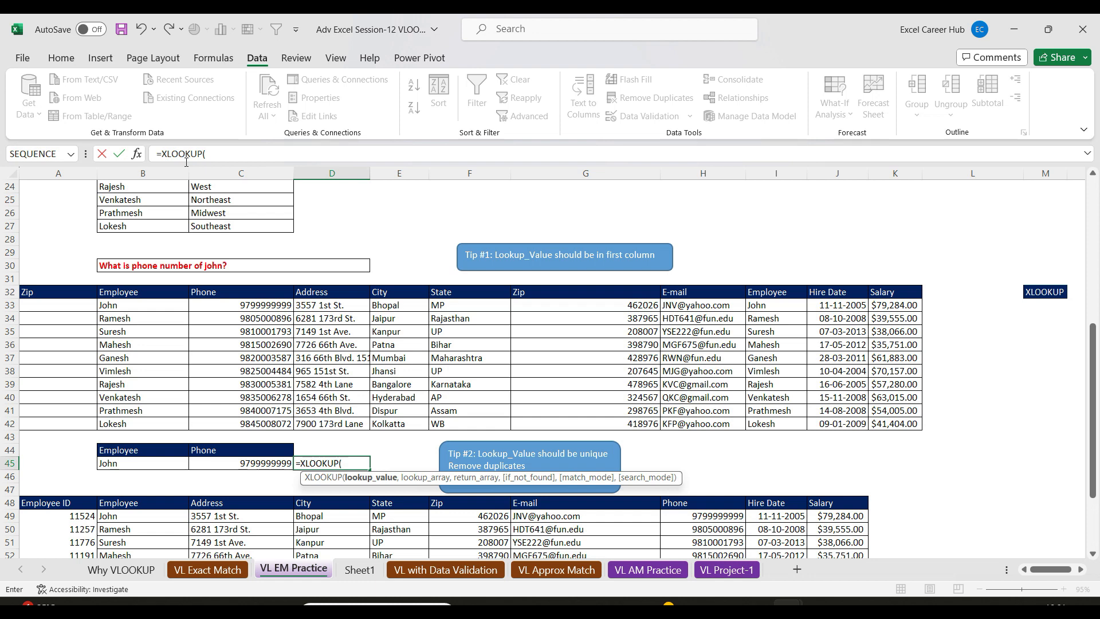
{"action": "left_click", "coordinate": [136, 154]}
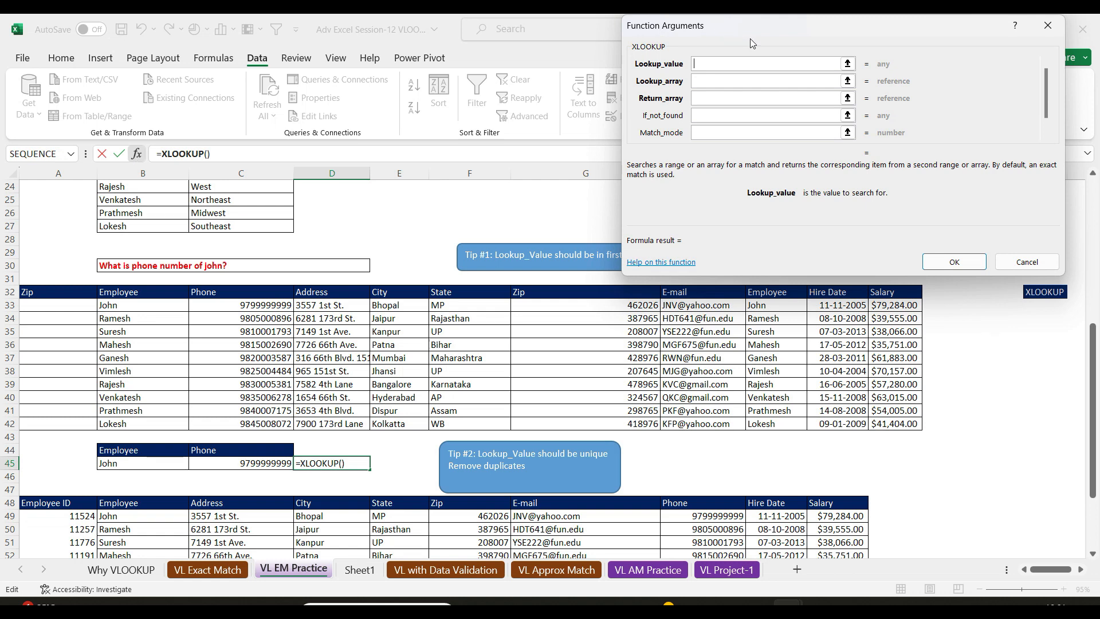
{"action": "left_click_drag", "start_coordinate": [750, 39], "coordinate": [530, 19]}
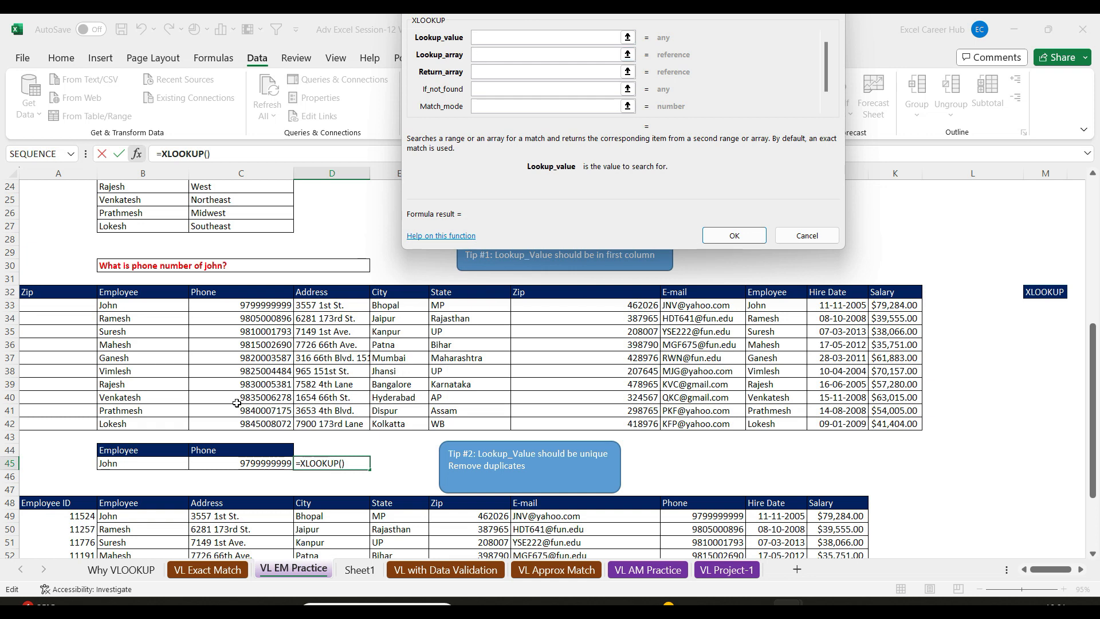
{"action": "left_click", "coordinate": [153, 463]}
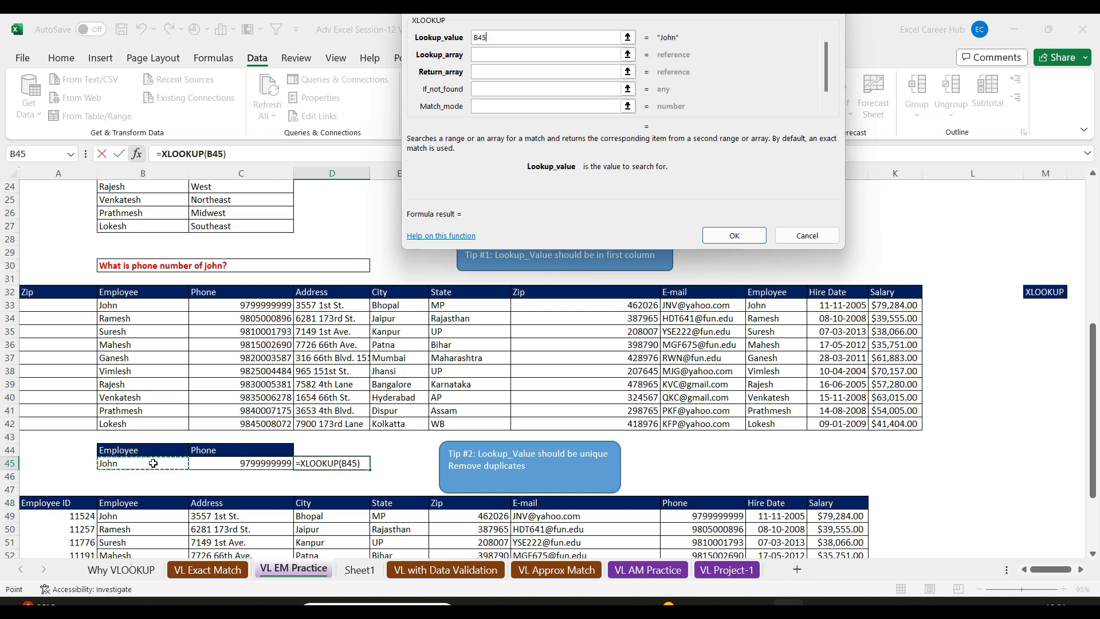
{"action": "left_click", "coordinate": [817, 240]}
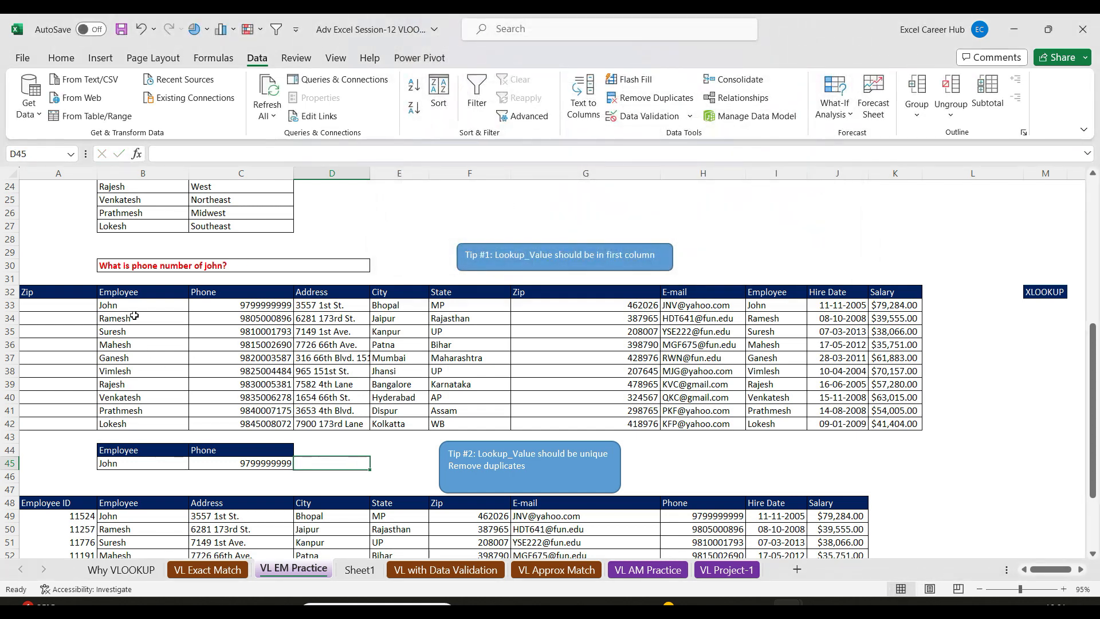
- Clear the copied employee names from B33:B42 and the VLOOKUP formula from C45
{"action": "left_click_drag", "start_coordinate": [132, 306], "coordinate": [132, 424]}
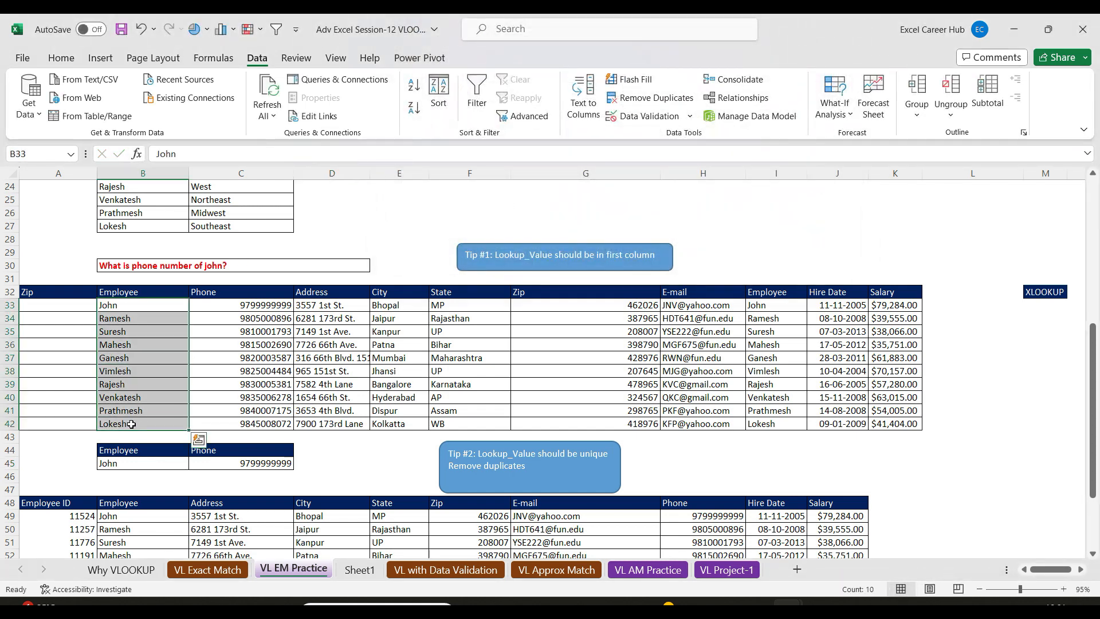
{"action": "key", "text": "Delete"}
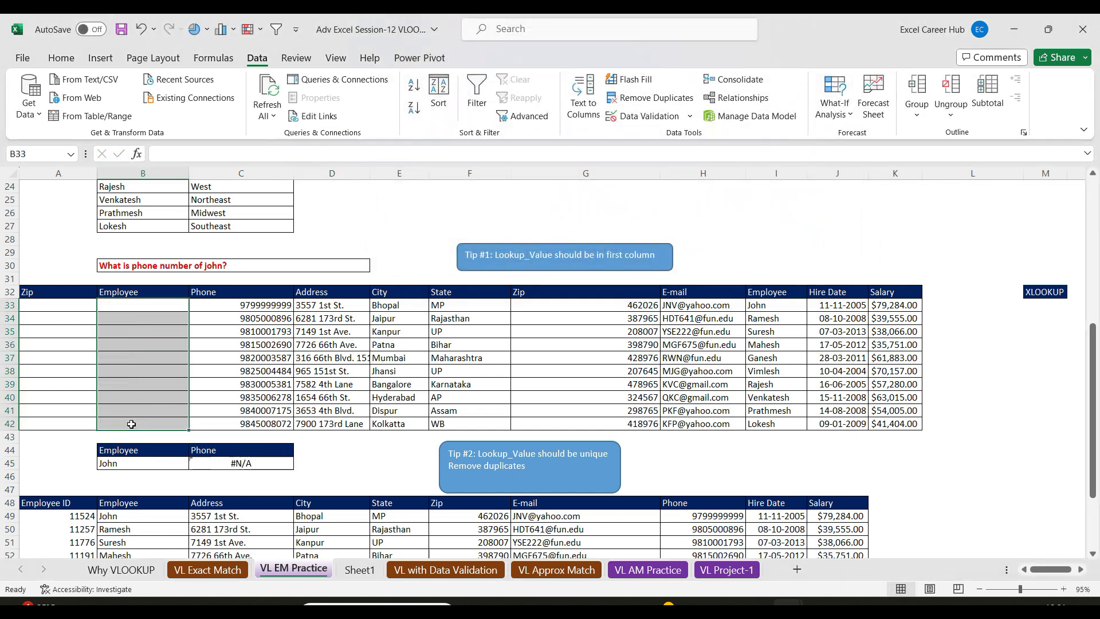
{"action": "left_click", "coordinate": [259, 464]}
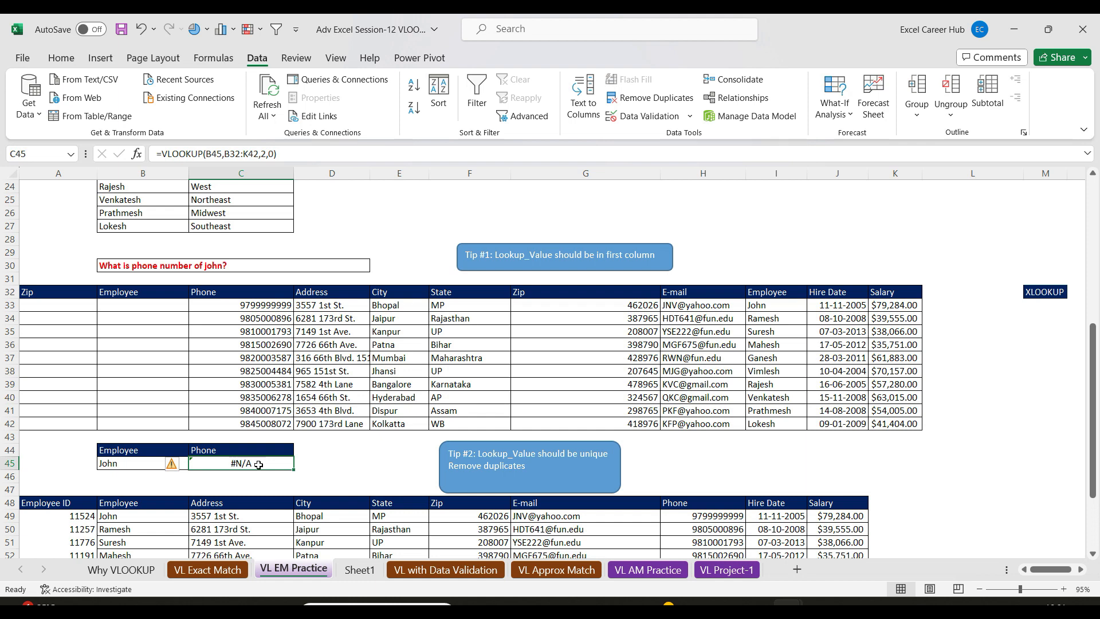
{"action": "key", "text": "Delete"}
- Start an XLOOKUP in D45 with lookup value B45 and the Employee column I32:I42 as lookup array
{"action": "left_click", "coordinate": [317, 464]}
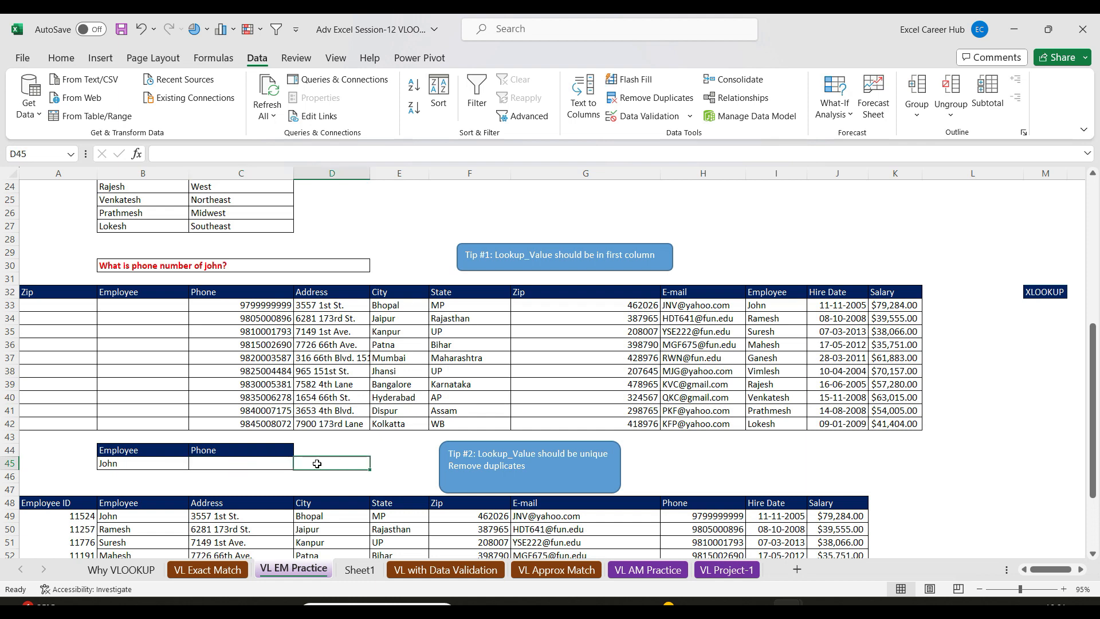
{"action": "type", "text": "=xl"}
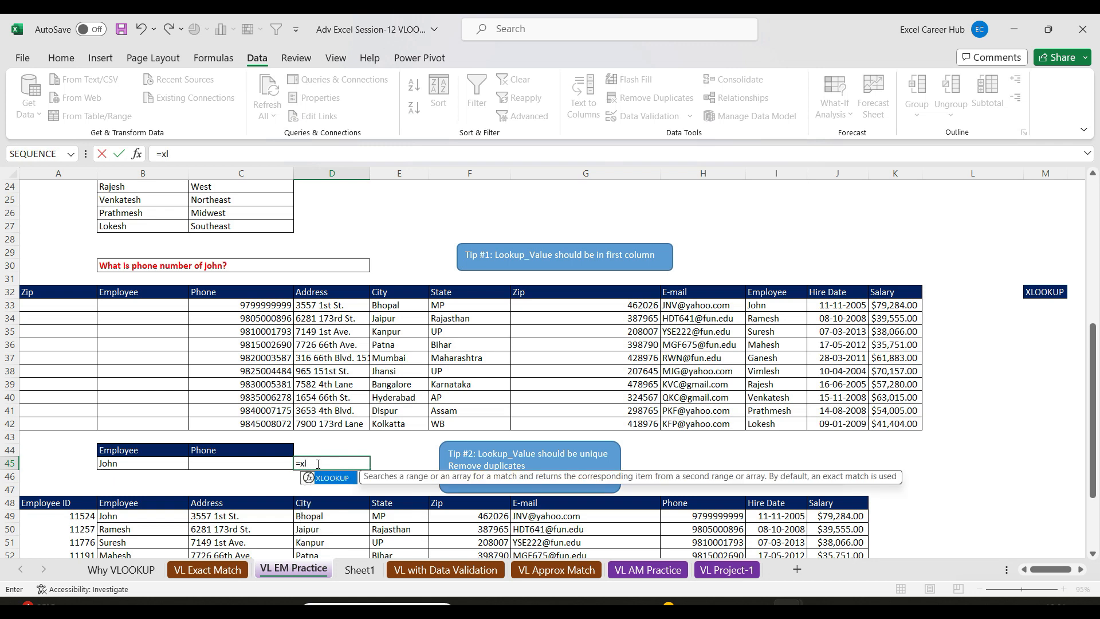
{"action": "key", "text": "Tab"}
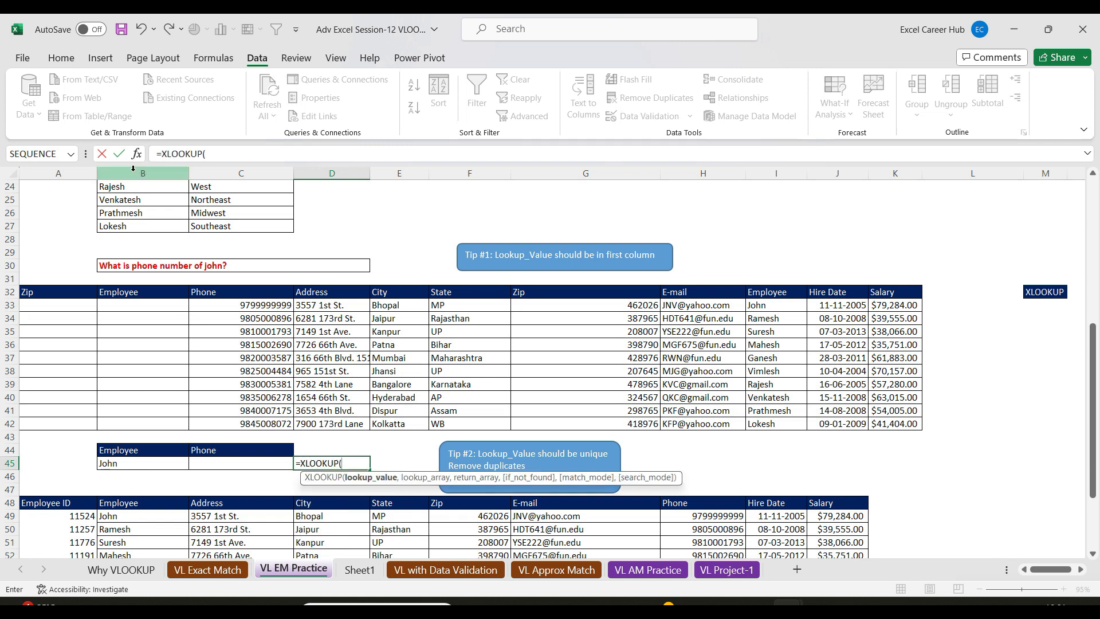
{"action": "left_click", "coordinate": [136, 154]}
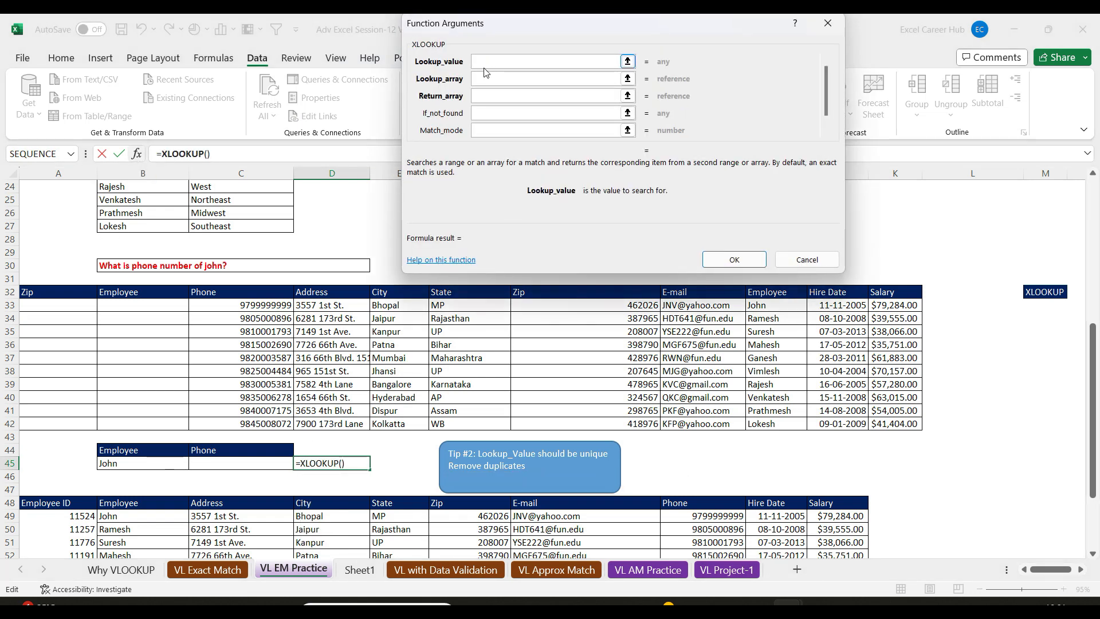
{"action": "left_click", "coordinate": [134, 463]}
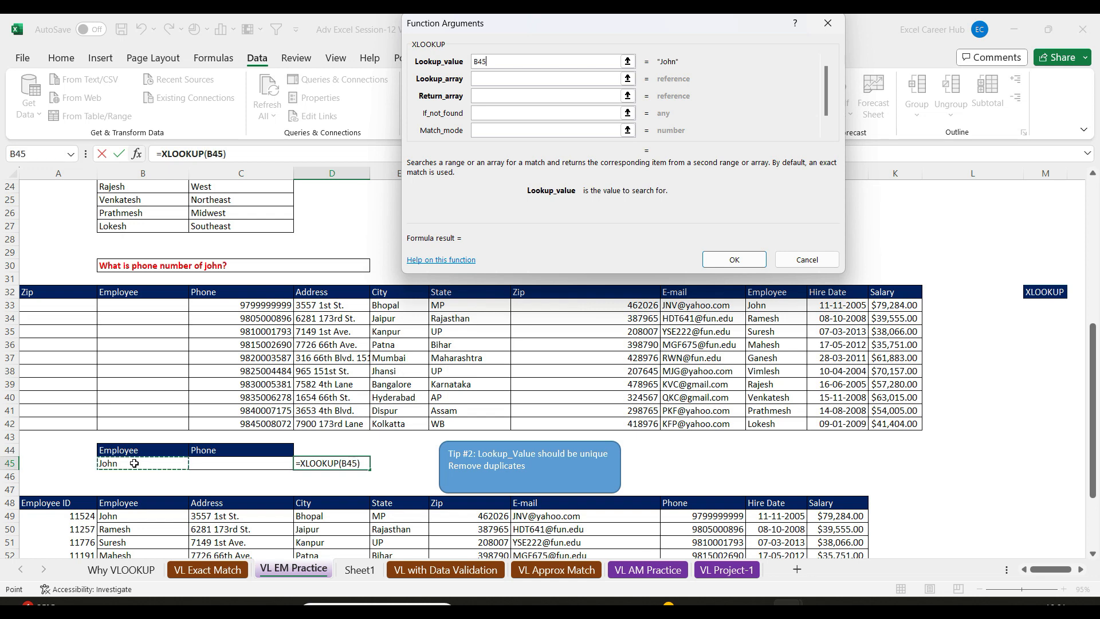
{"action": "left_click", "coordinate": [487, 81]}
{"action": "left_click", "coordinate": [486, 80]}
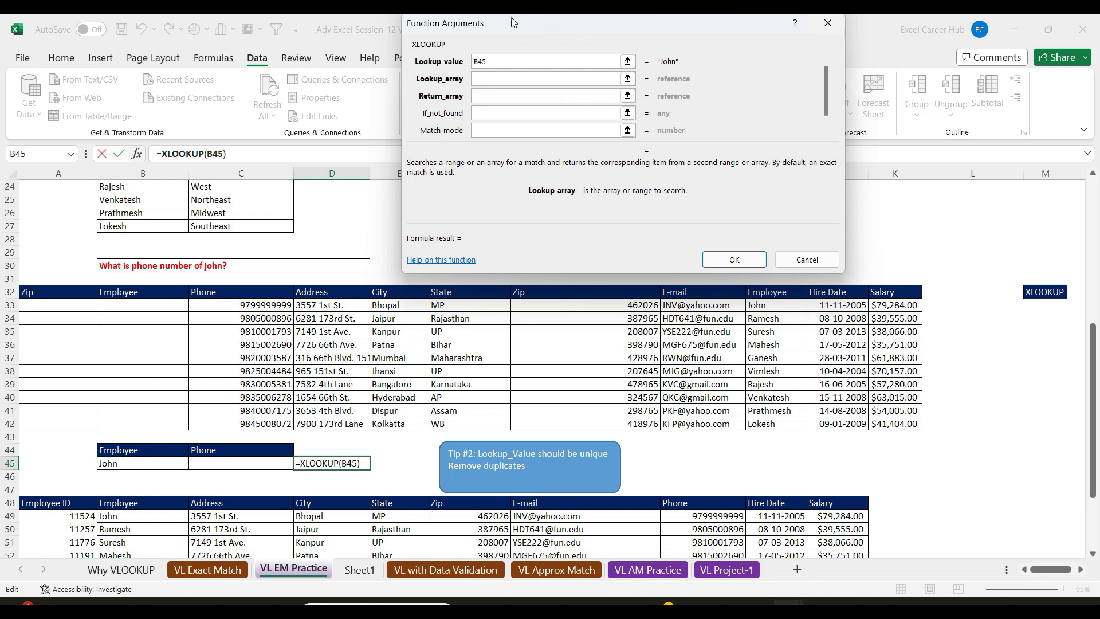
{"action": "left_click_drag", "start_coordinate": [571, 30], "coordinate": [253, 32]}
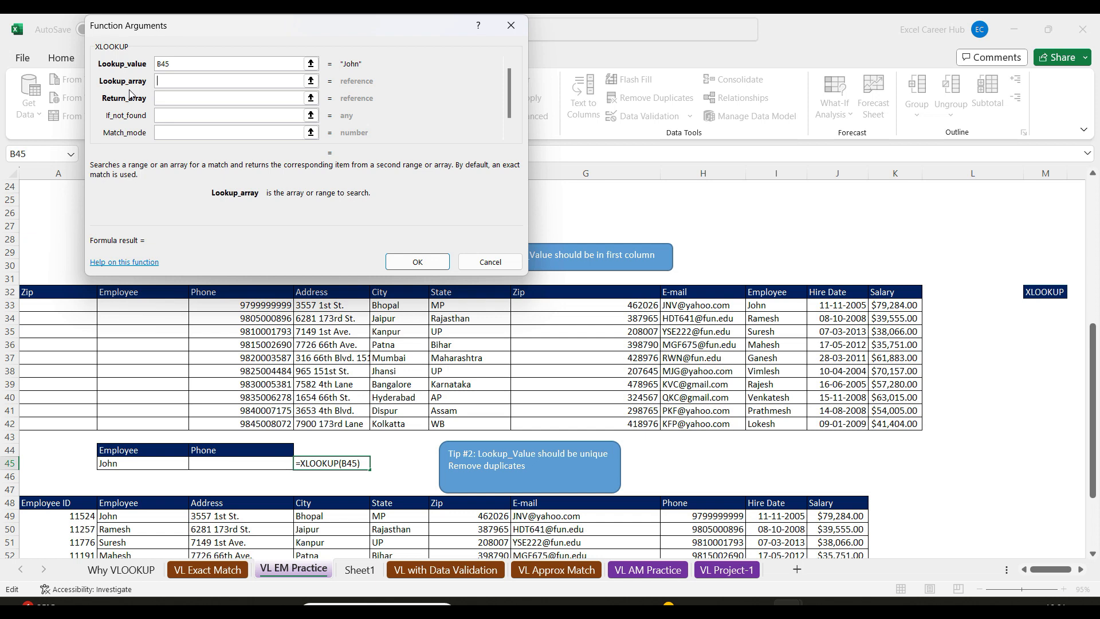
{"action": "left_click_drag", "start_coordinate": [796, 290], "coordinate": [789, 427]}
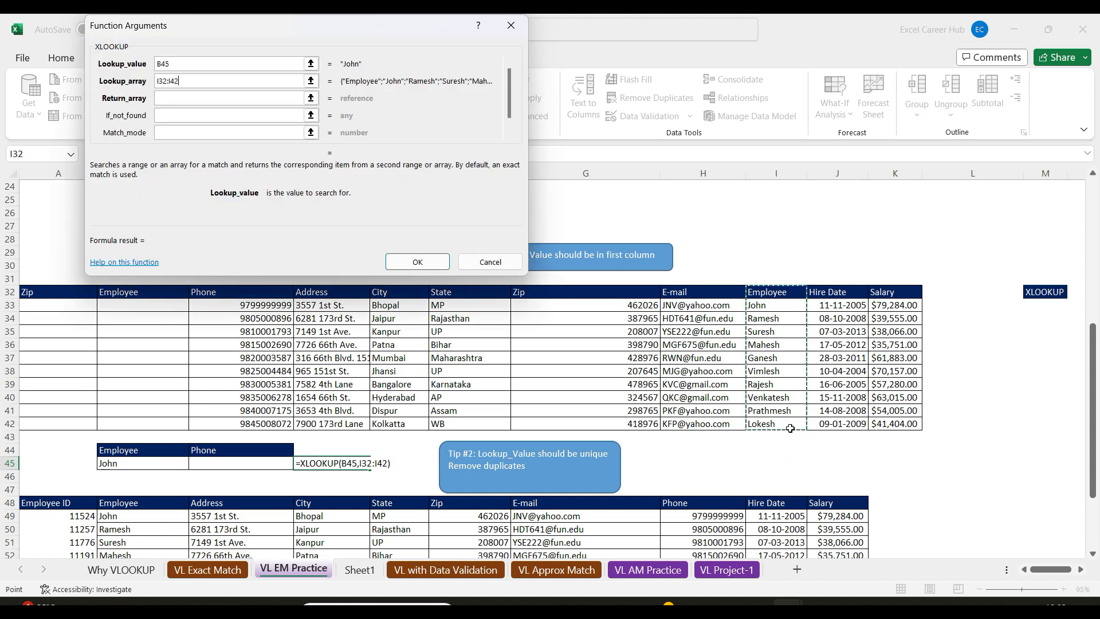
- Set the XLOOKUP's return array to the Phone column C32:C42 and enter the formula in D45
{"action": "left_click", "coordinate": [166, 98]}
{"action": "left_click_drag", "start_coordinate": [247, 26], "coordinate": [645, 23]}
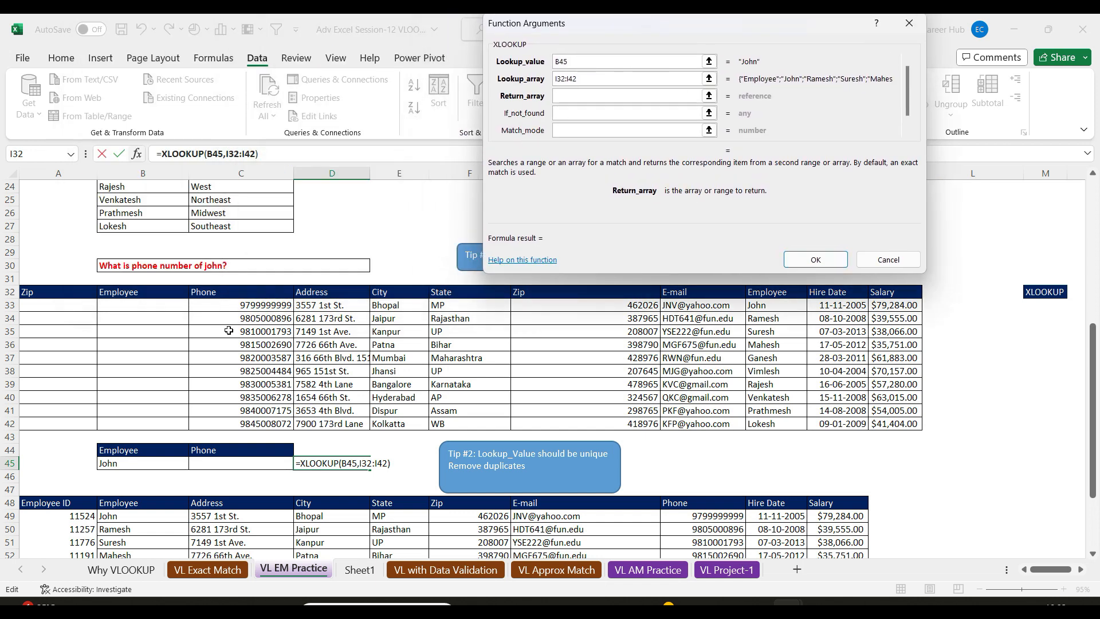
{"action": "left_click_drag", "start_coordinate": [254, 293], "coordinate": [235, 426]}
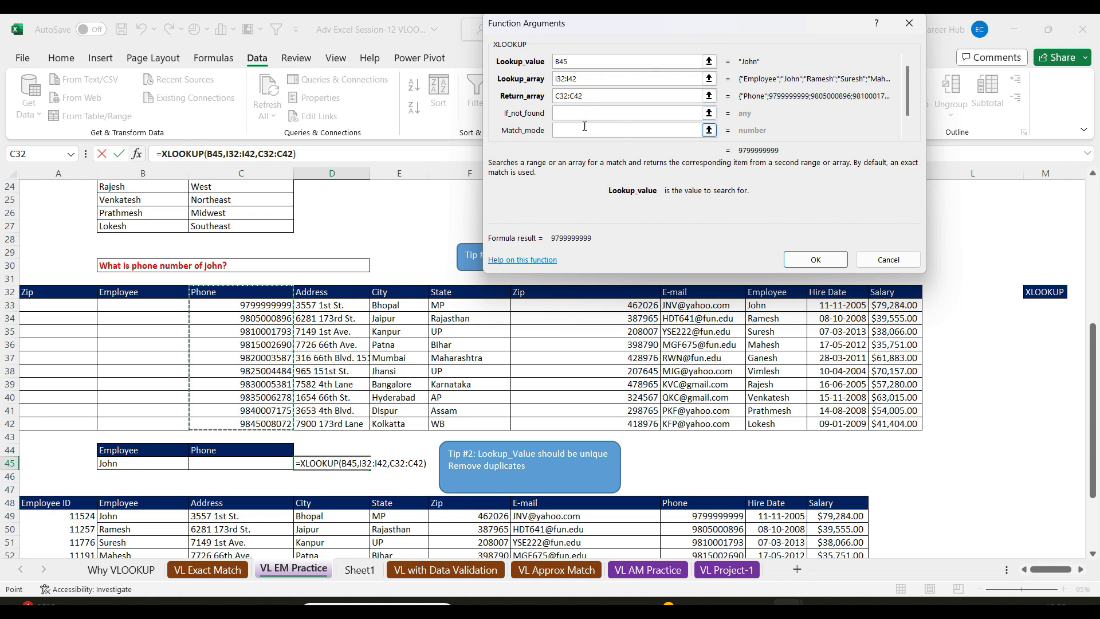
{"action": "left_click", "coordinate": [816, 259]}
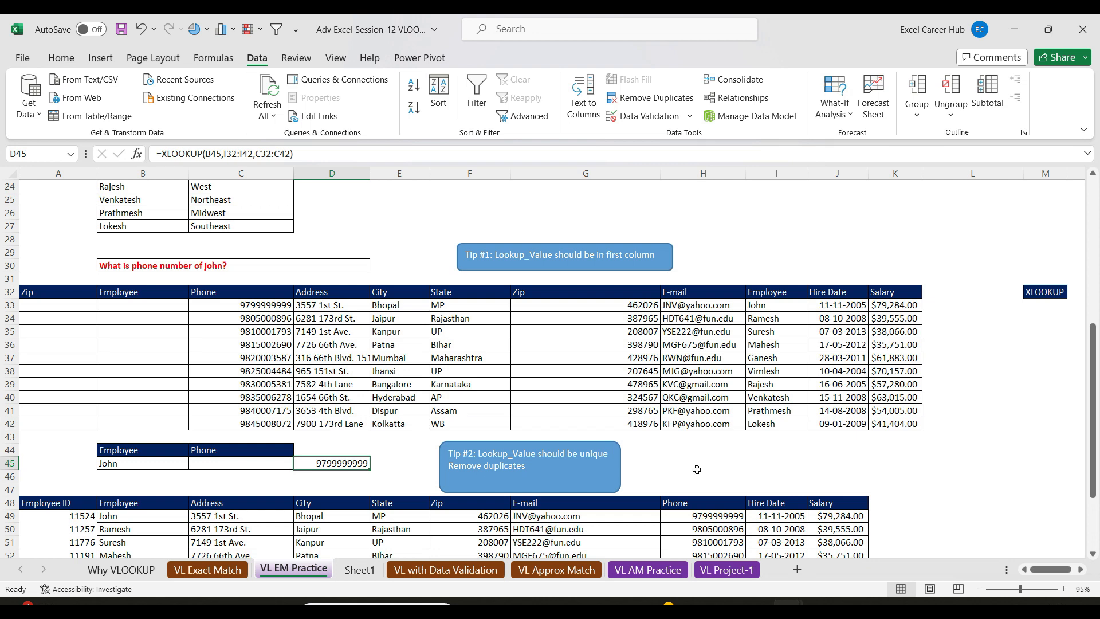
- On the VL Approx Match sheet, clear the existing Total and Grade entries for all students in G2:H101
{"action": "left_click", "coordinate": [554, 571]}
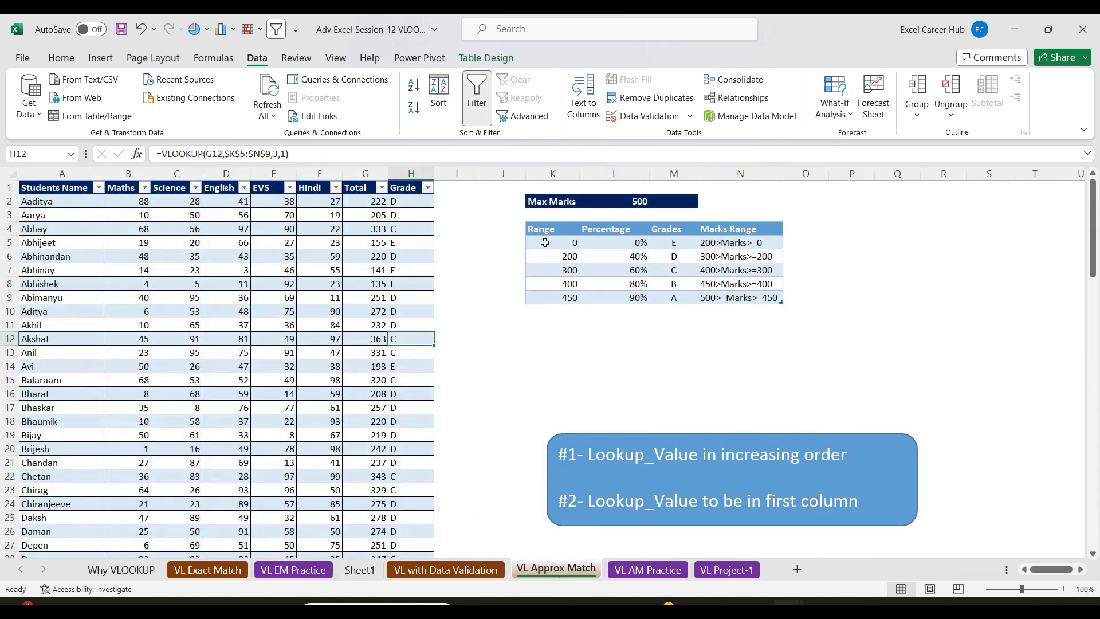
{"action": "left_click", "coordinate": [370, 199]}
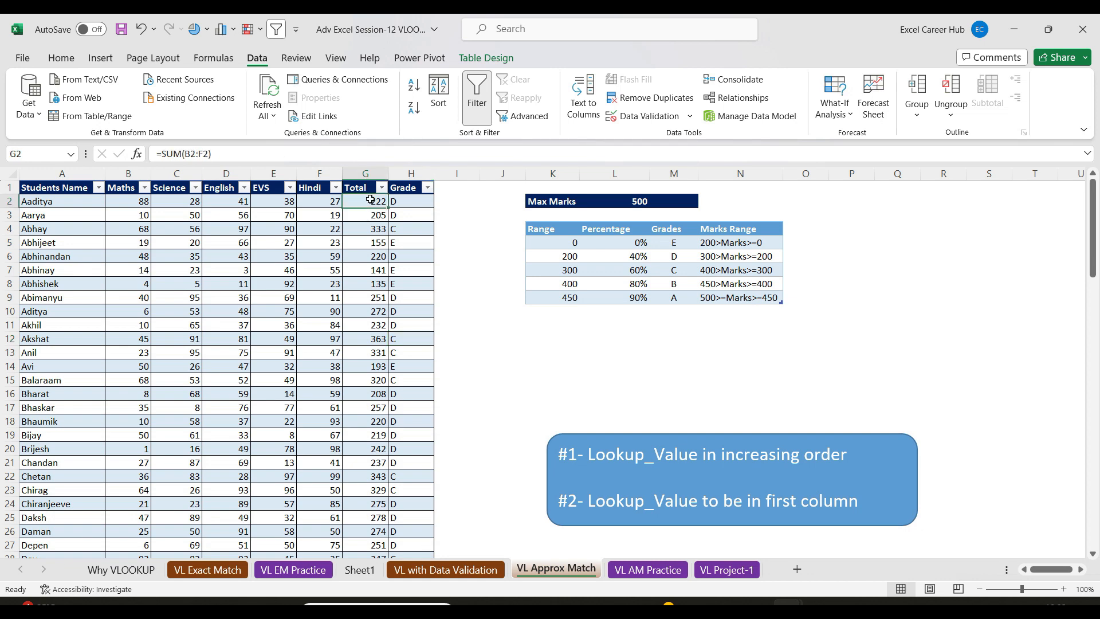
{"action": "key", "text": "shift+Right"}
{"action": "key", "text": "ctrl+shift+Down"}
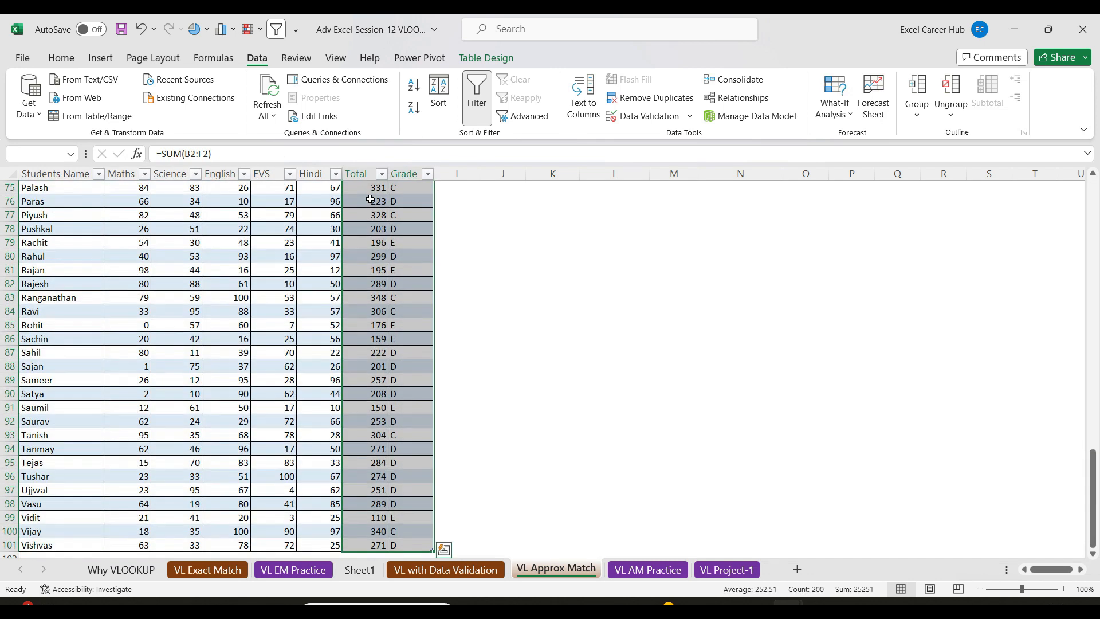
{"action": "key", "text": "ctrl+BackSpace"}
{"action": "key", "text": "Delete"}
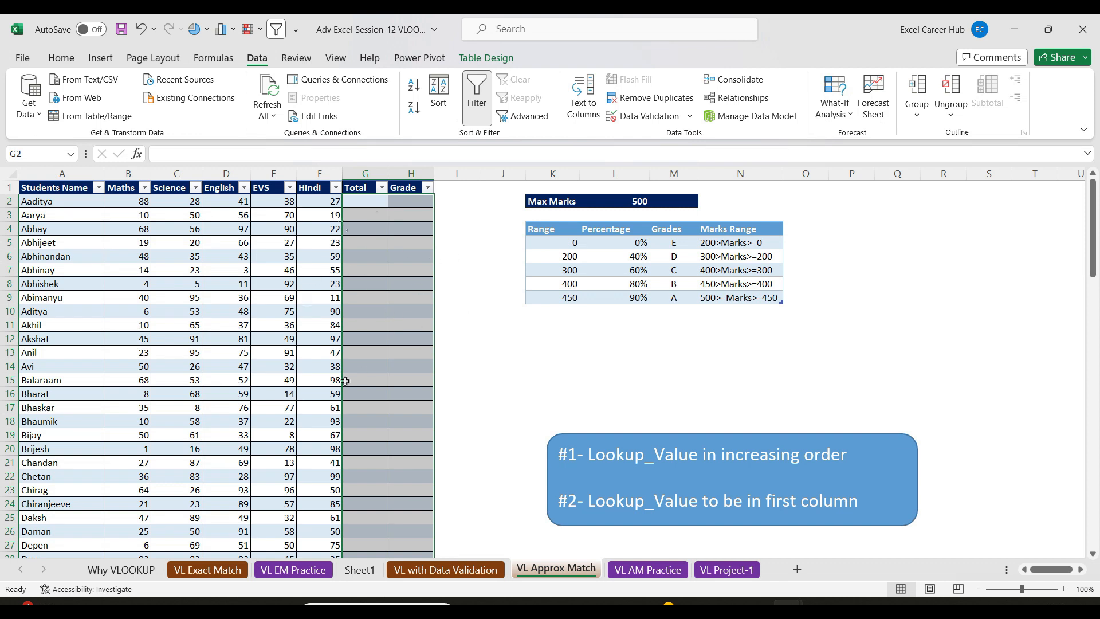
- Examine the student marks, the empty Grade column and the grading table's ranges, grades and marks ranges in K4:N9
{"action": "left_click_drag", "start_coordinate": [47, 201], "coordinate": [321, 382]}
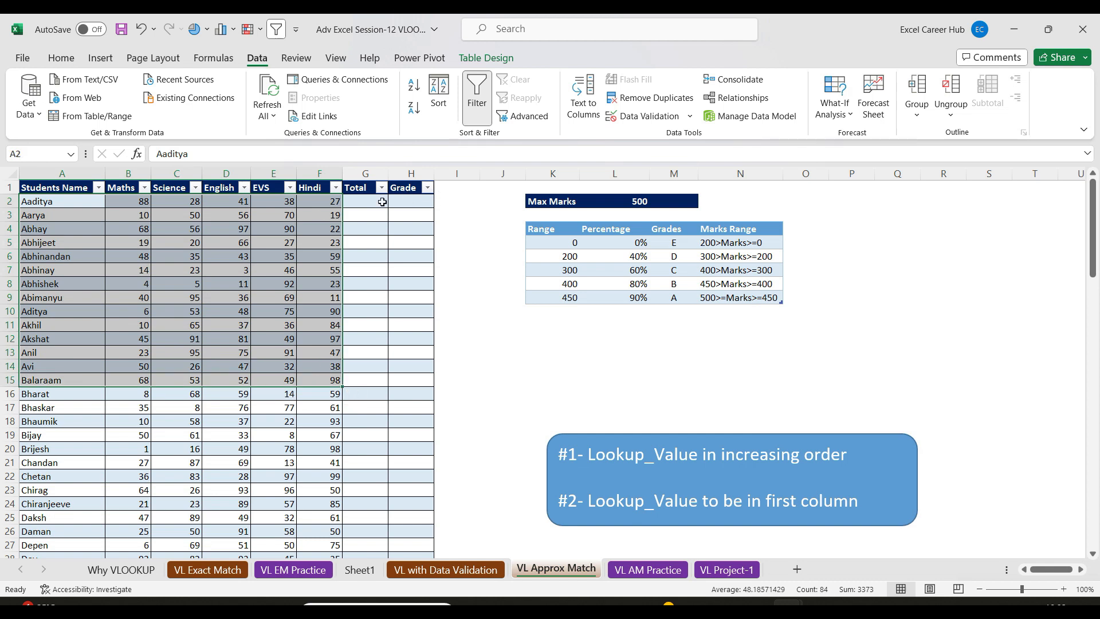
{"action": "left_click", "coordinate": [422, 198]}
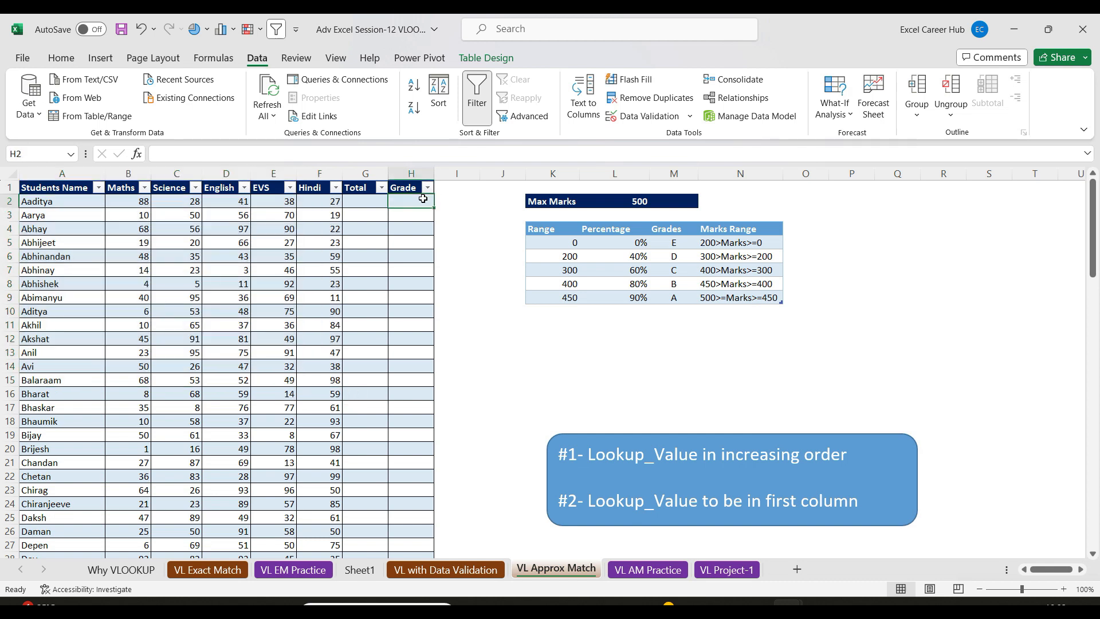
{"action": "left_click_drag", "start_coordinate": [563, 230], "coordinate": [776, 292]}
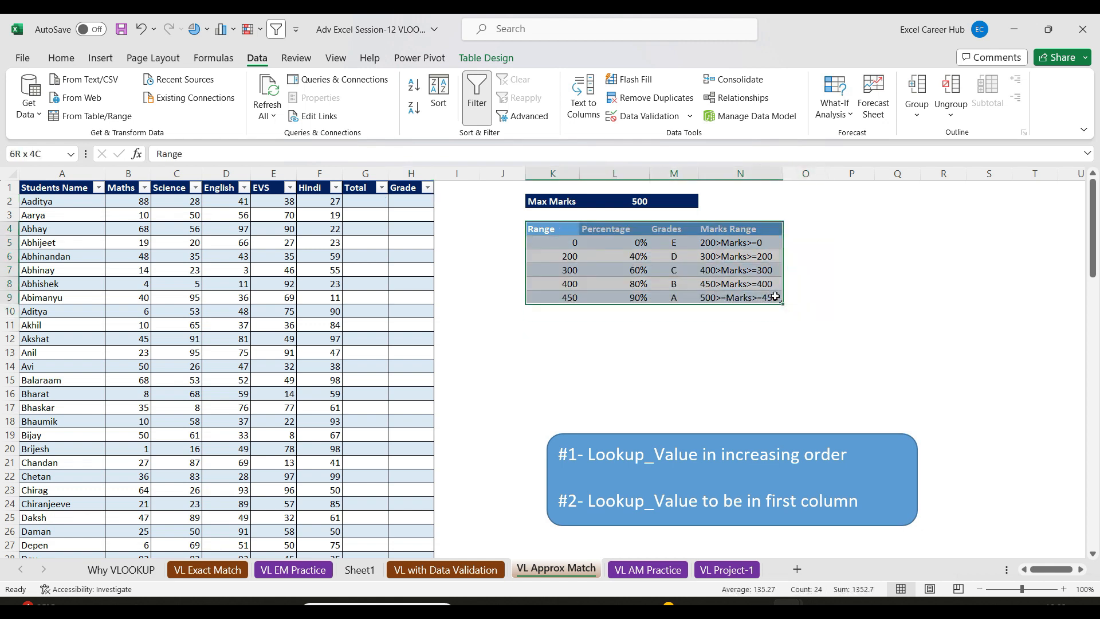
{"action": "left_click", "coordinate": [732, 243]}
{"action": "left_click", "coordinate": [682, 245]}
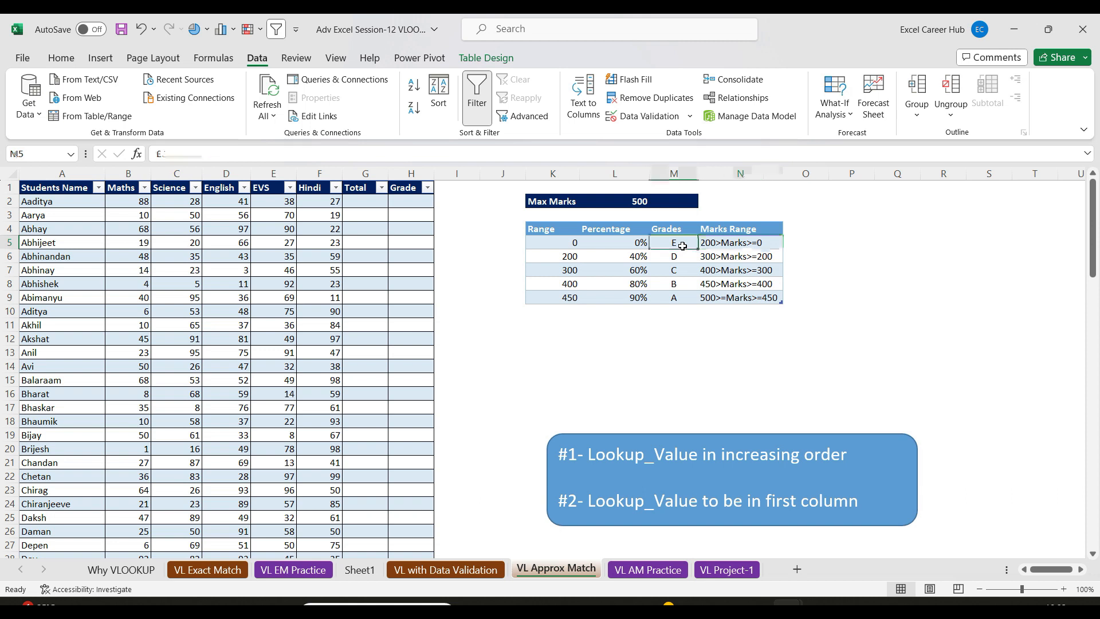
{"action": "left_click", "coordinate": [752, 256]}
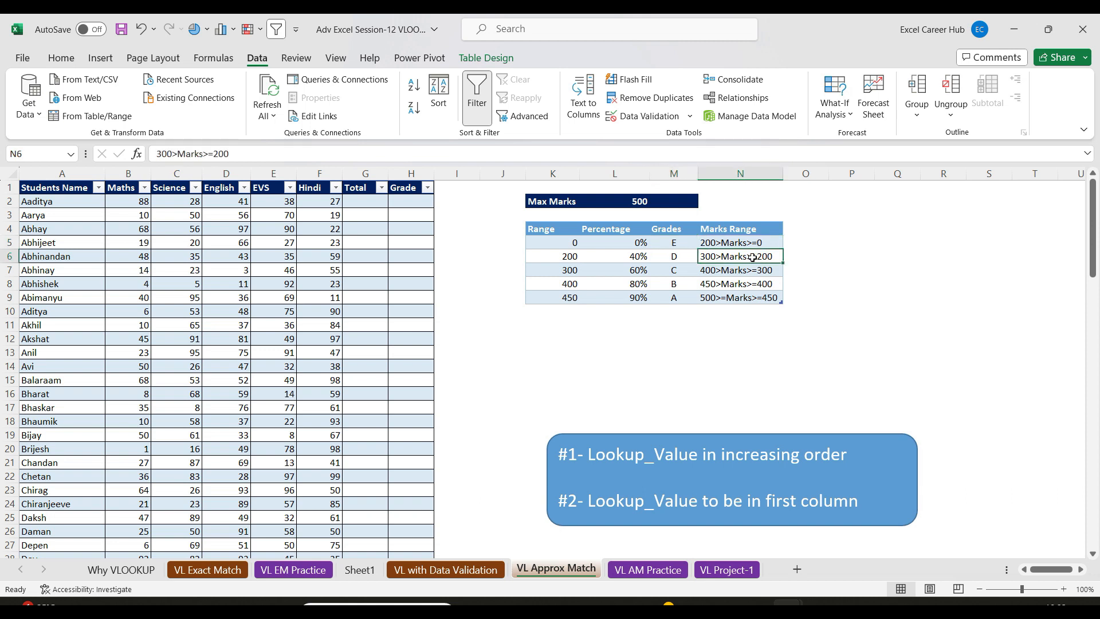
{"action": "left_click", "coordinate": [685, 258]}
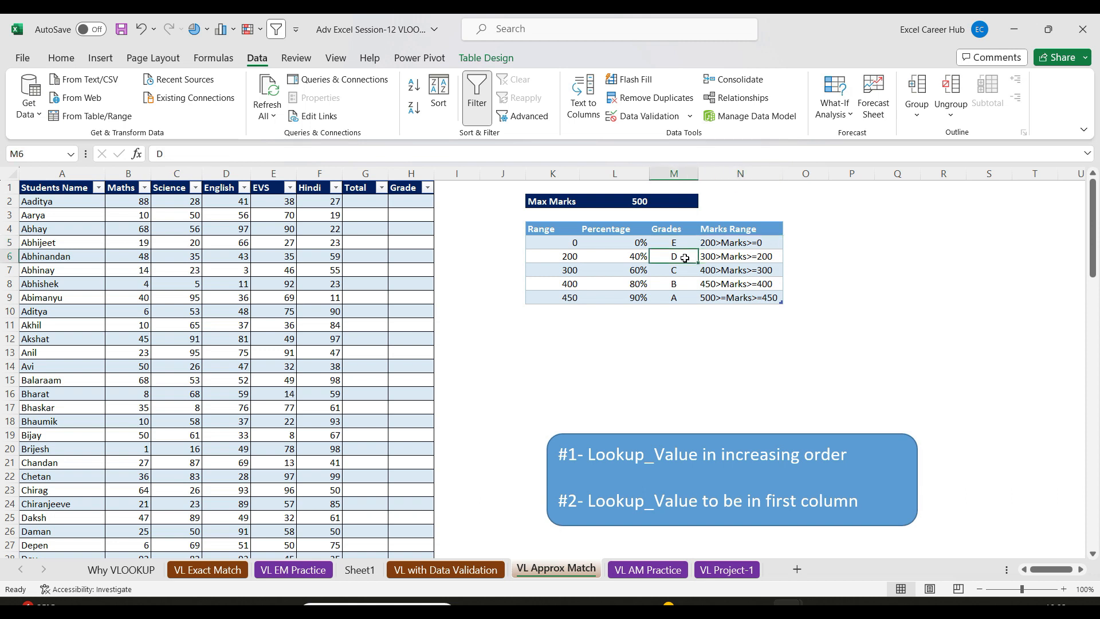
{"action": "left_click", "coordinate": [766, 272]}
{"action": "left_click", "coordinate": [681, 269]}
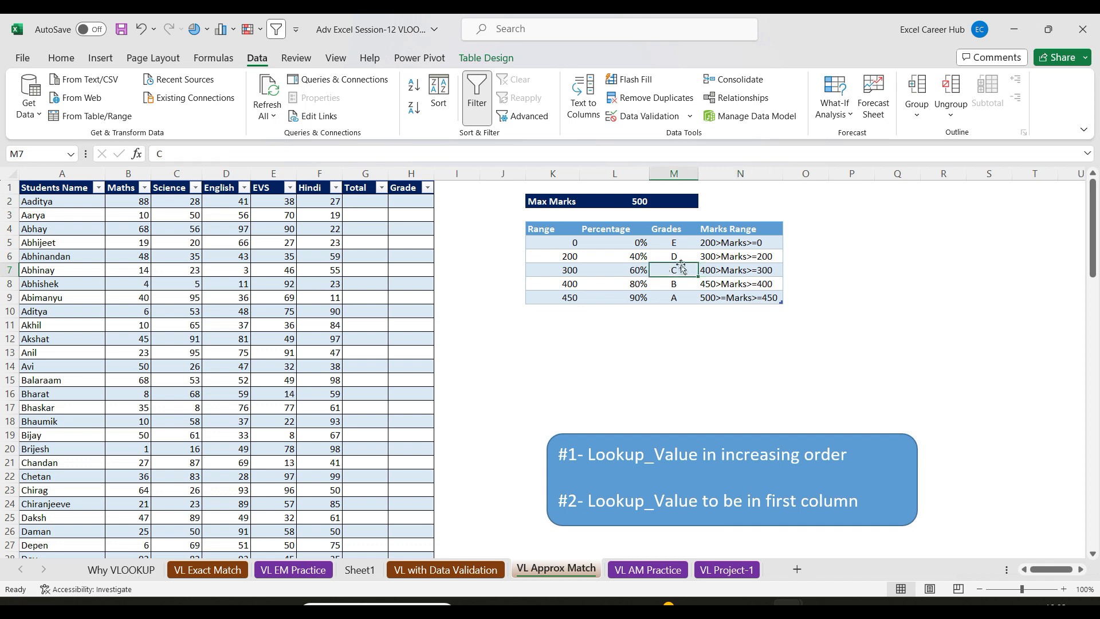
{"action": "left_click", "coordinate": [567, 228]}
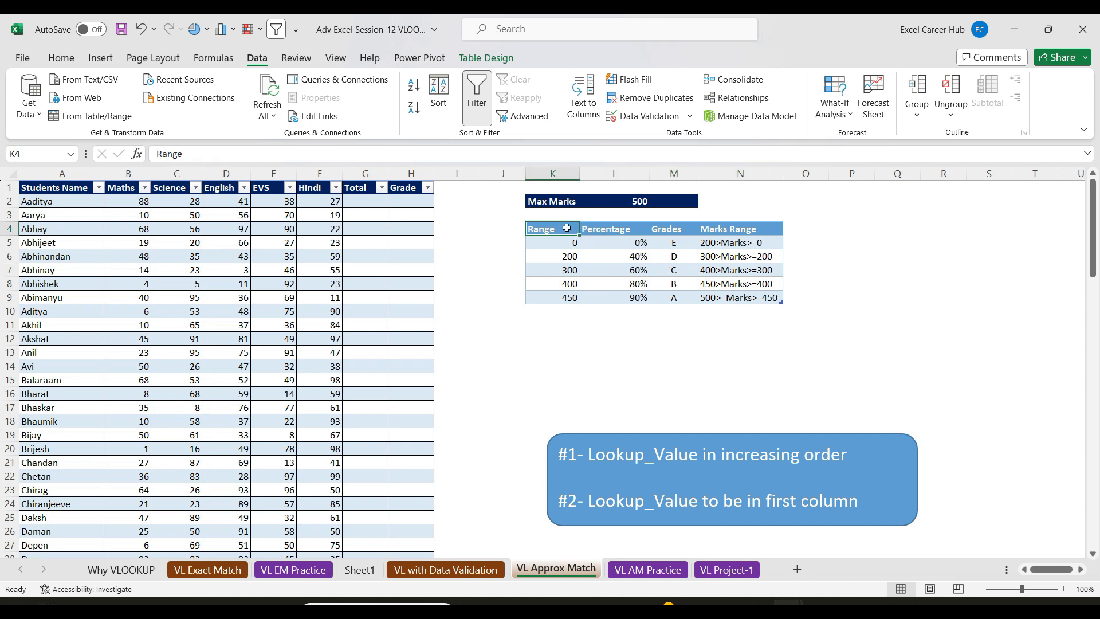
{"action": "left_click_drag", "start_coordinate": [567, 228], "coordinate": [569, 297]}
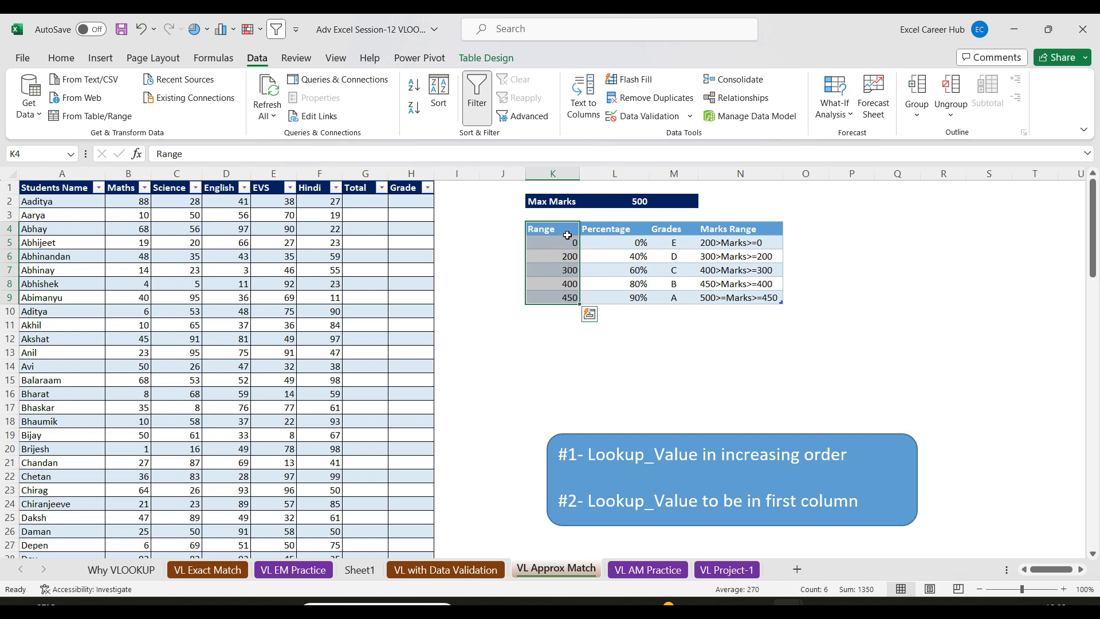
{"action": "left_click_drag", "start_coordinate": [566, 229], "coordinate": [778, 300]}
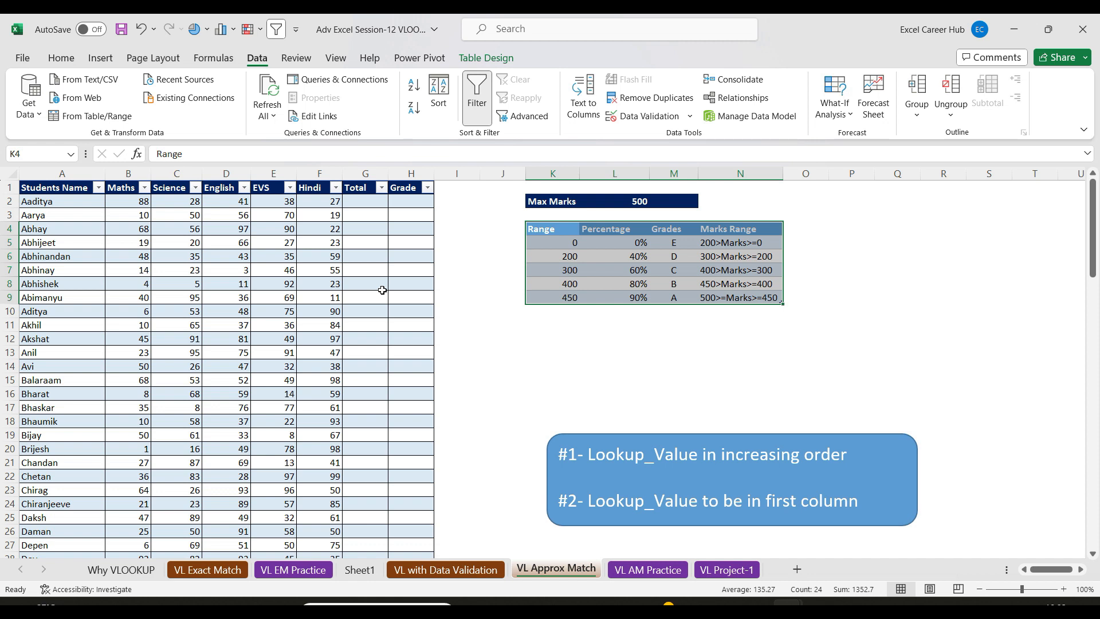
- Fill the Total column with each student's summed marks by entering =SUM(B2:F2) in G2
{"action": "left_click", "coordinate": [366, 198]}
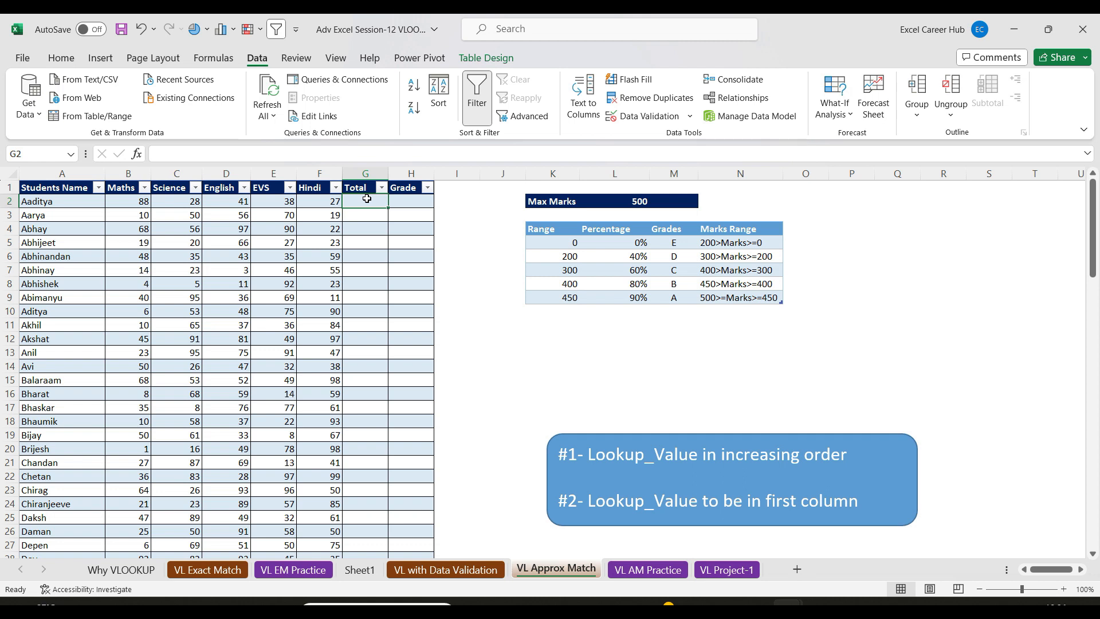
{"action": "type", "text": "=SUM(B2:F2)"}
{"action": "key", "text": "Return"}
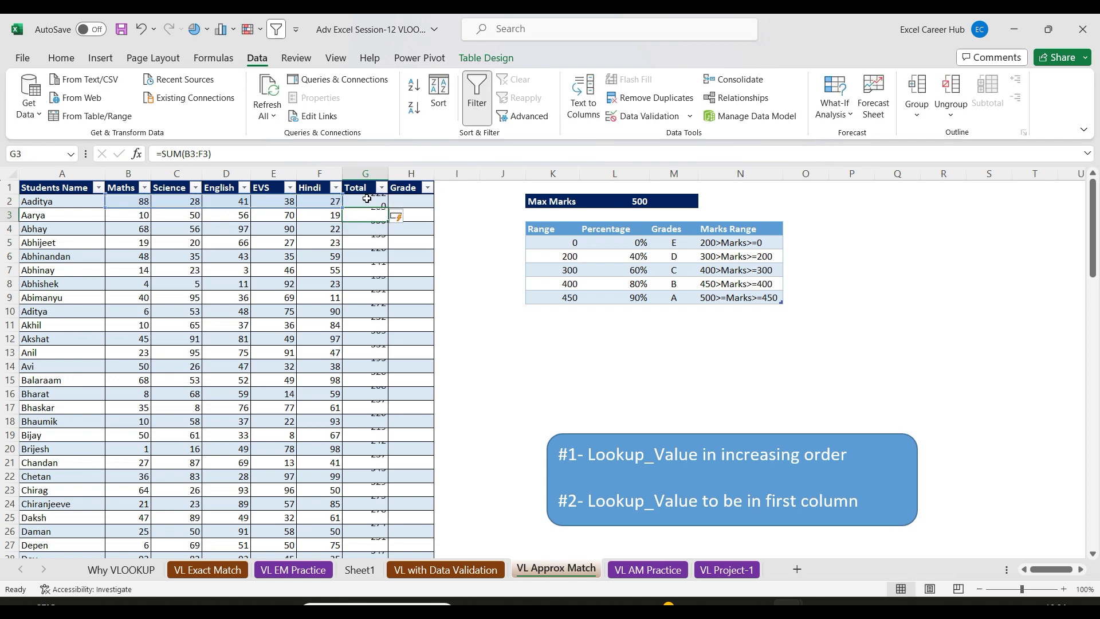
{"action": "left_click", "coordinate": [415, 203]}
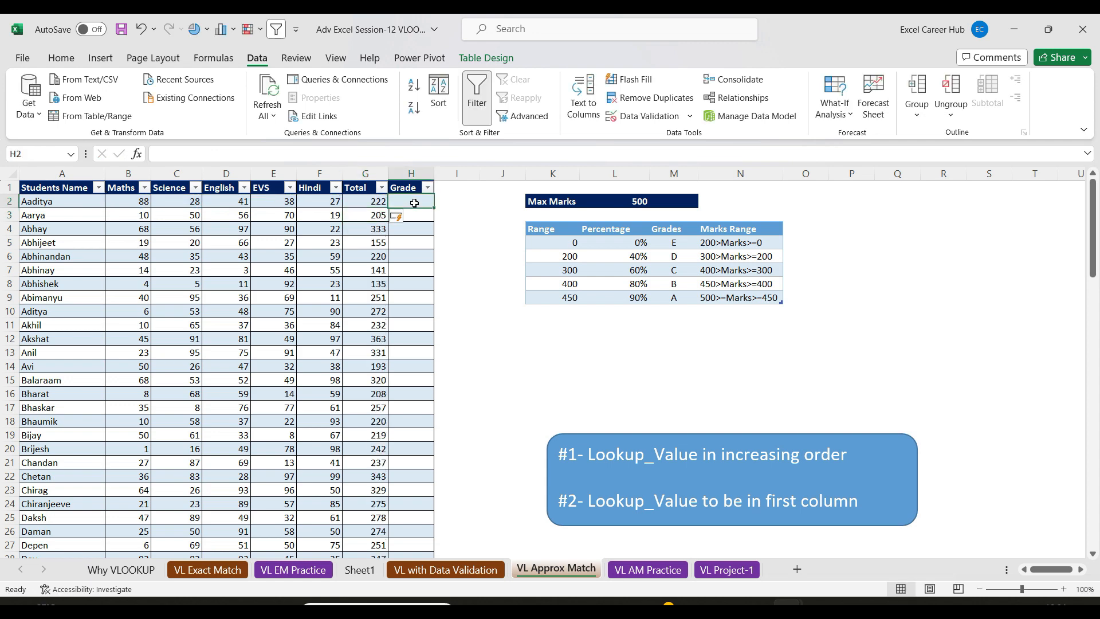
{"action": "type", "text": "=vl"}
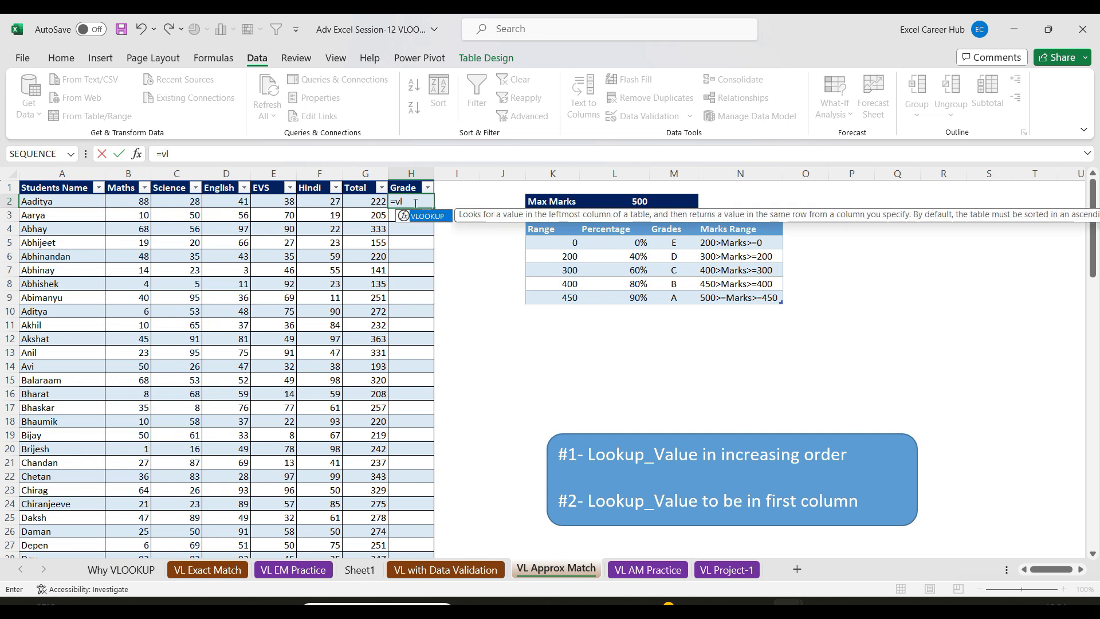
{"action": "key", "text": "Tab"}
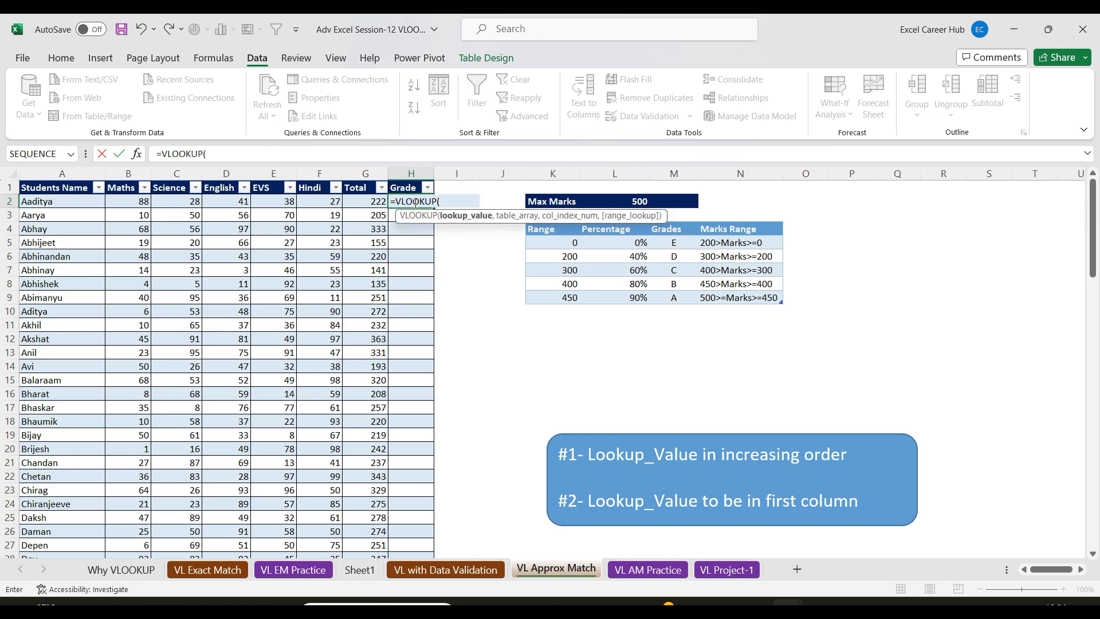
{"action": "left_click", "coordinate": [137, 154]}
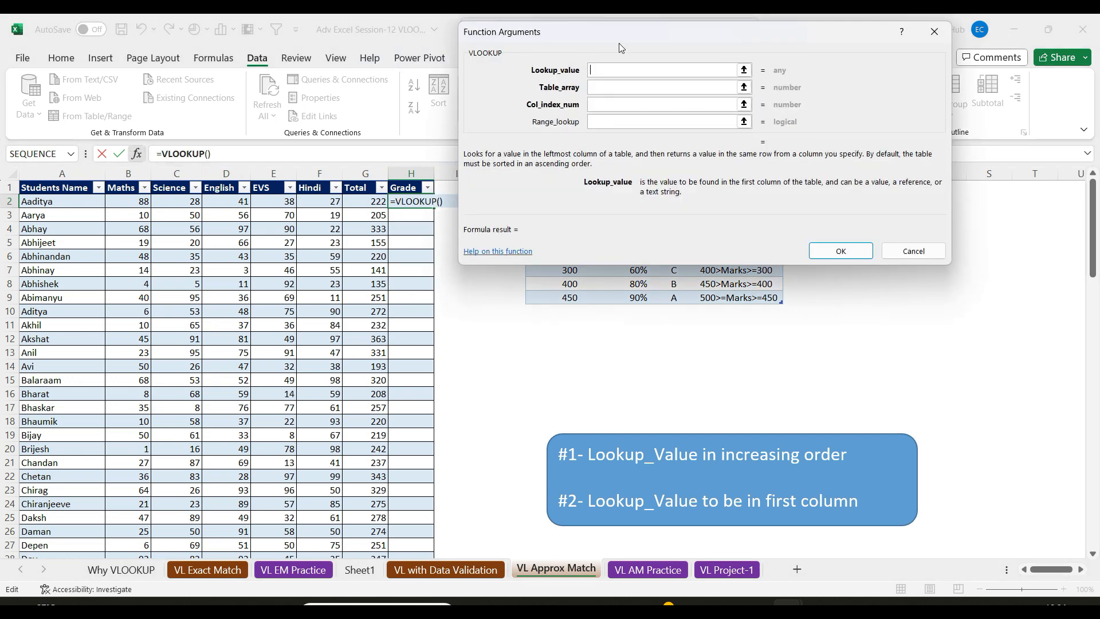
{"action": "left_click_drag", "start_coordinate": [619, 40], "coordinate": [625, 343]}
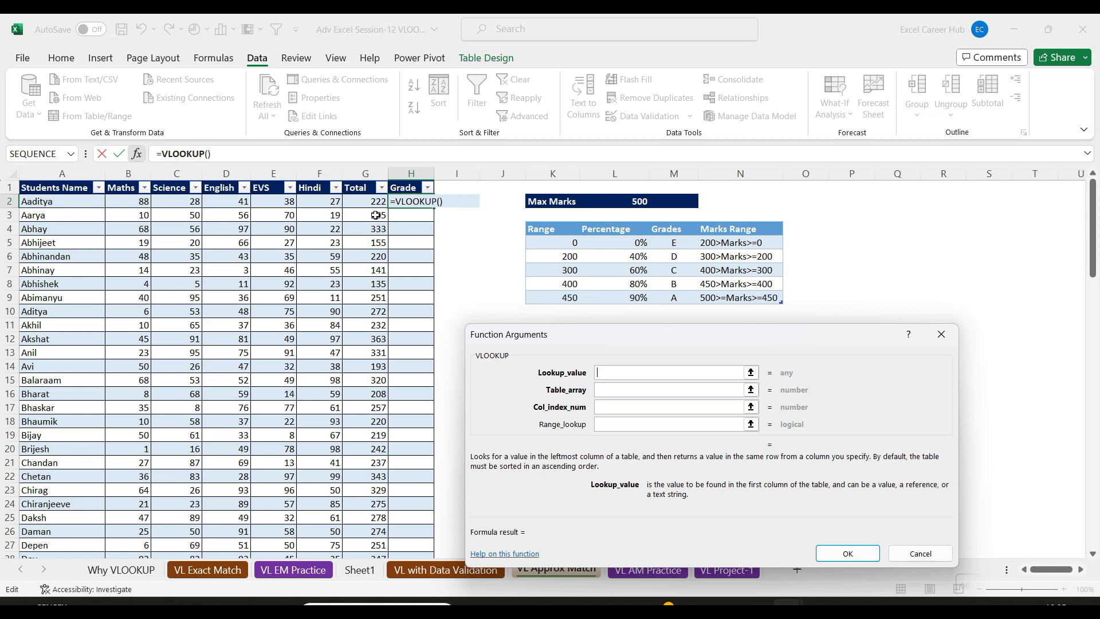
{"action": "left_click", "coordinate": [949, 336]}
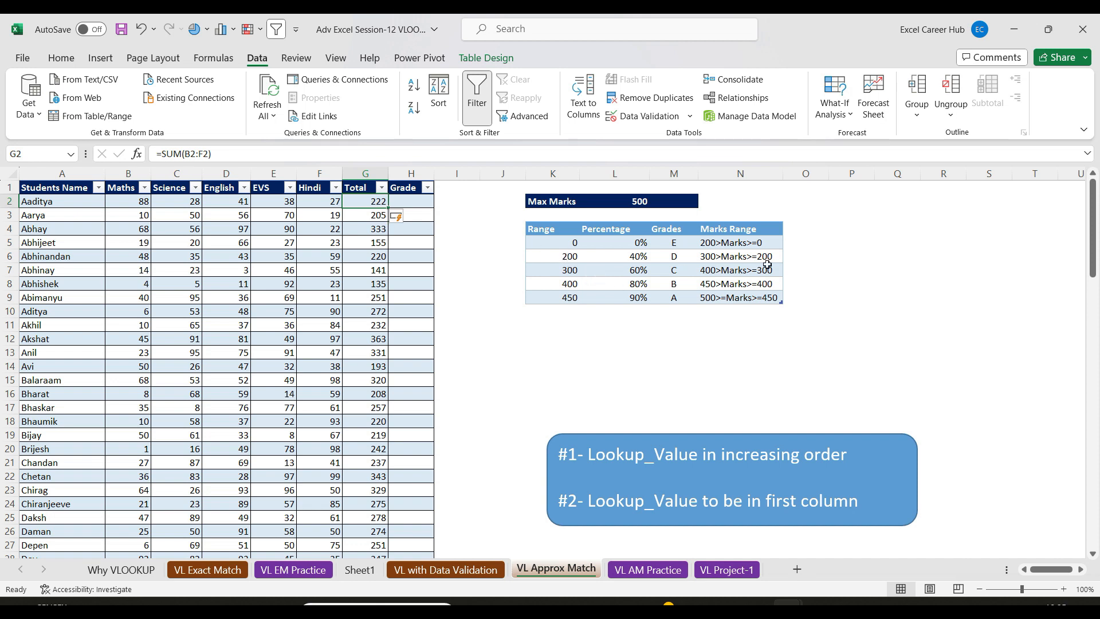
- Start a VLOOKUP in H2 through its function arguments, with the student's total in G2 as lookup value
{"action": "left_click", "coordinate": [401, 199]}
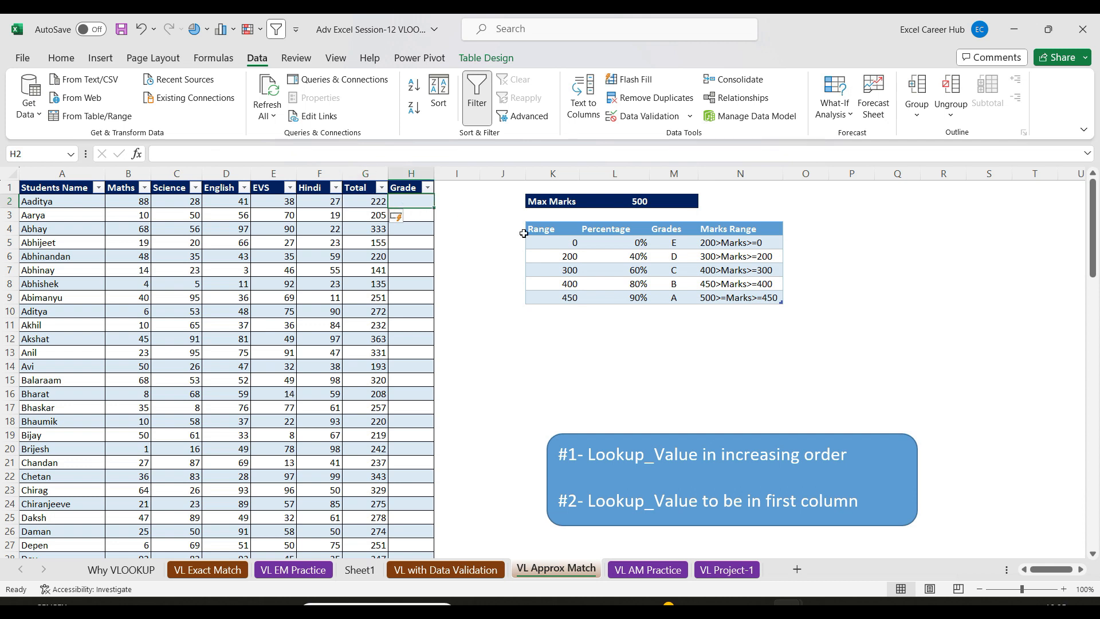
{"action": "left_click", "coordinate": [357, 204]}
{"action": "left_click", "coordinate": [401, 202]}
{"action": "type", "text": "=vl"}
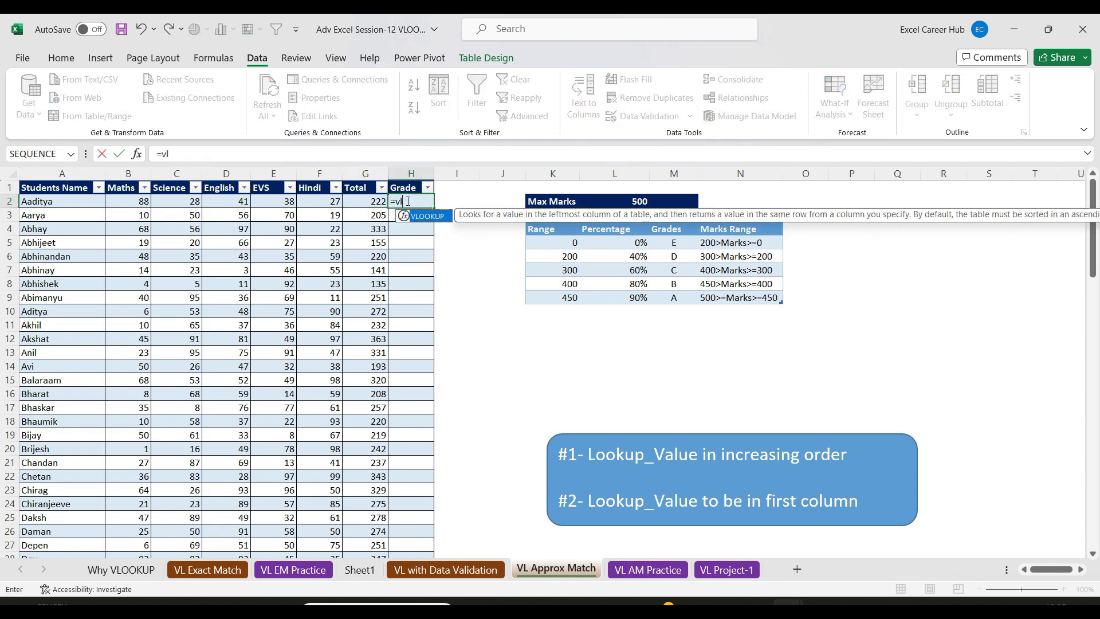
{"action": "key", "text": "Tab"}
{"action": "left_click", "coordinate": [137, 154]}
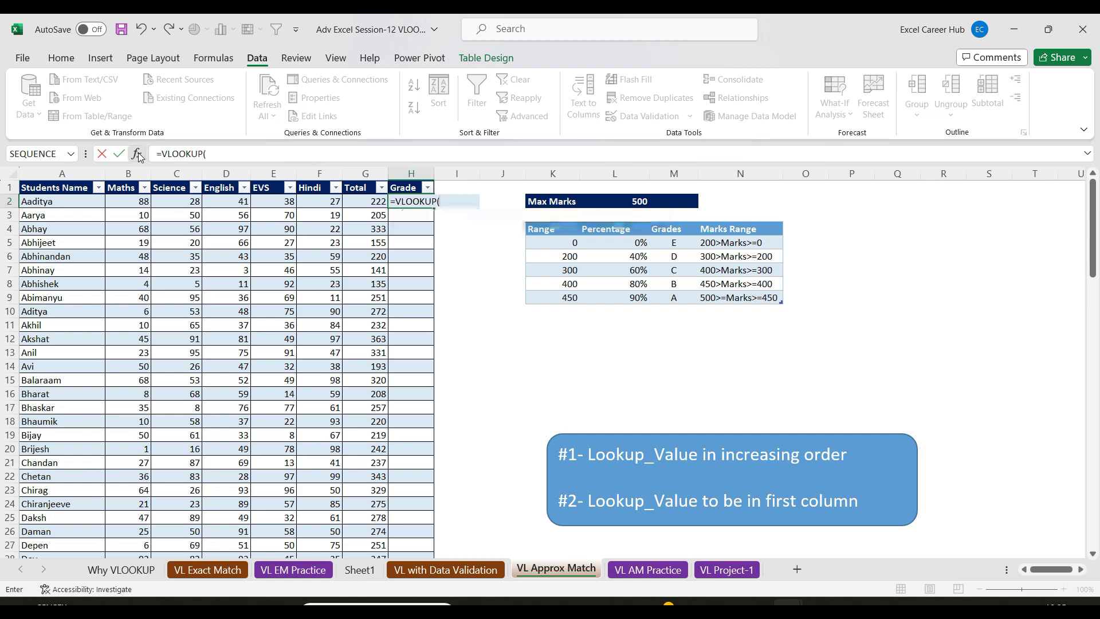
{"action": "left_click_drag", "start_coordinate": [575, 357], "coordinate": [683, 347]}
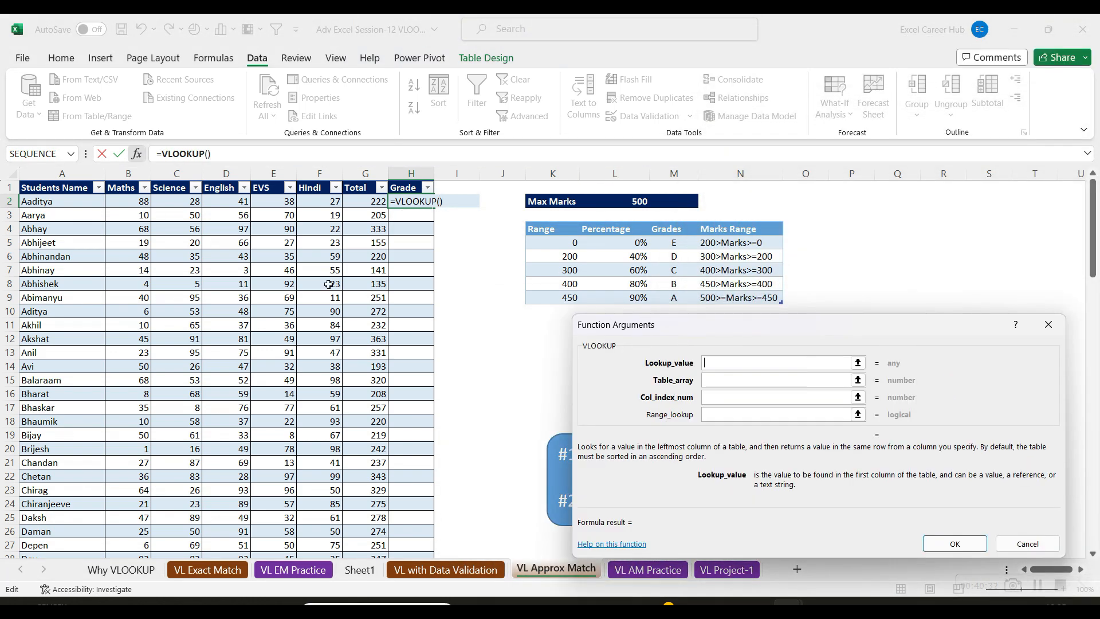
{"action": "left_click", "coordinate": [373, 201]}
- Set the VLOOKUP's table array to the grading table as the relative reference K5:N9
{"action": "left_click", "coordinate": [716, 382]}
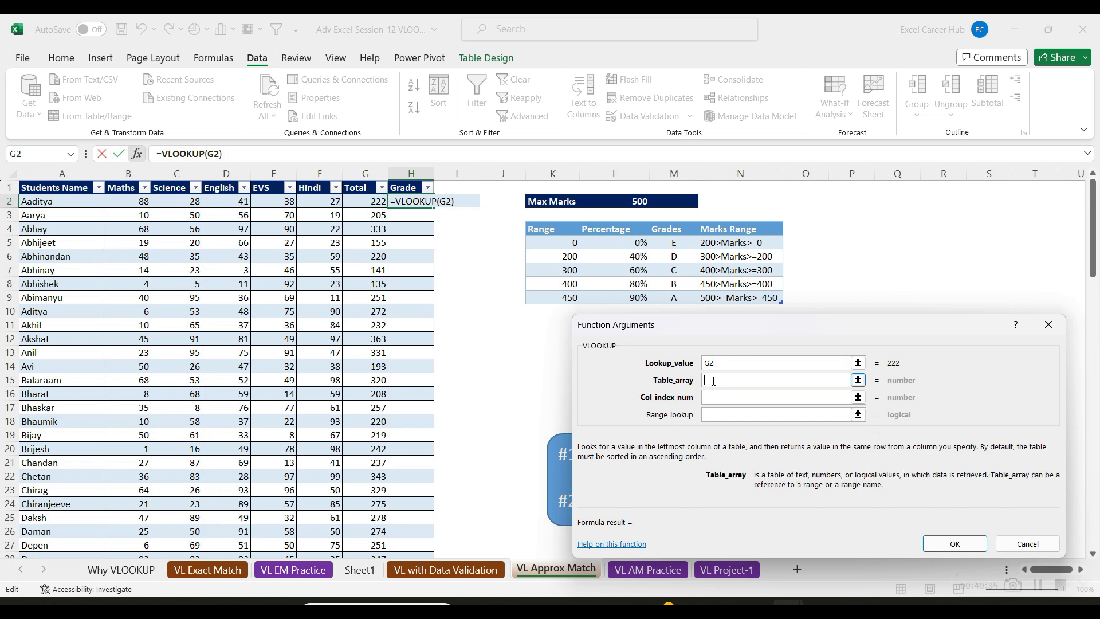
{"action": "left_click", "coordinate": [524, 217]}
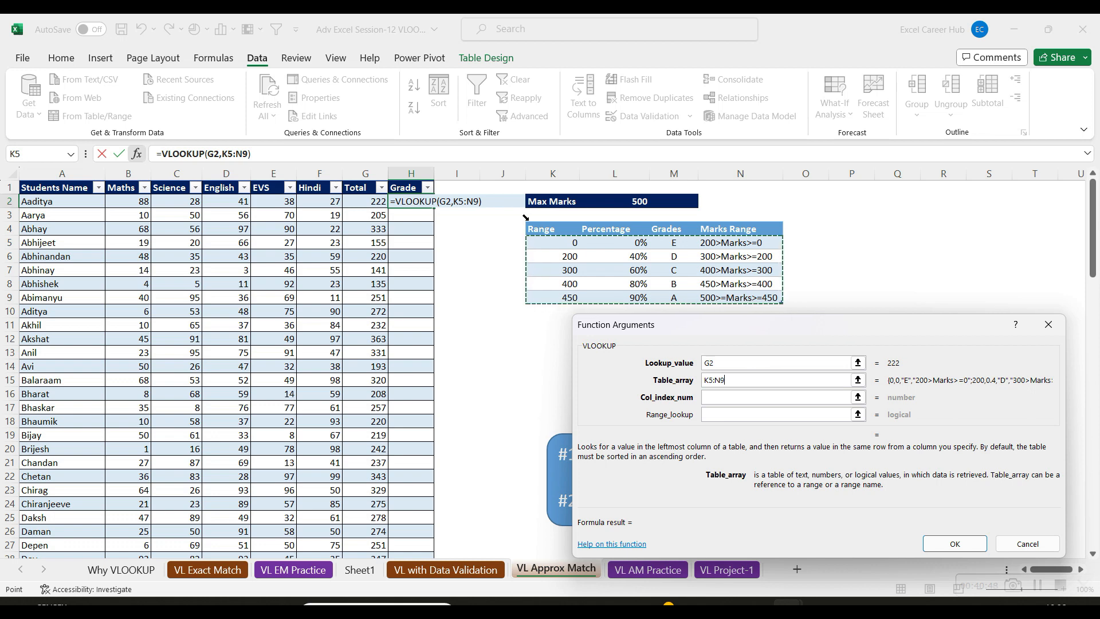
{"action": "key", "text": "F4"}
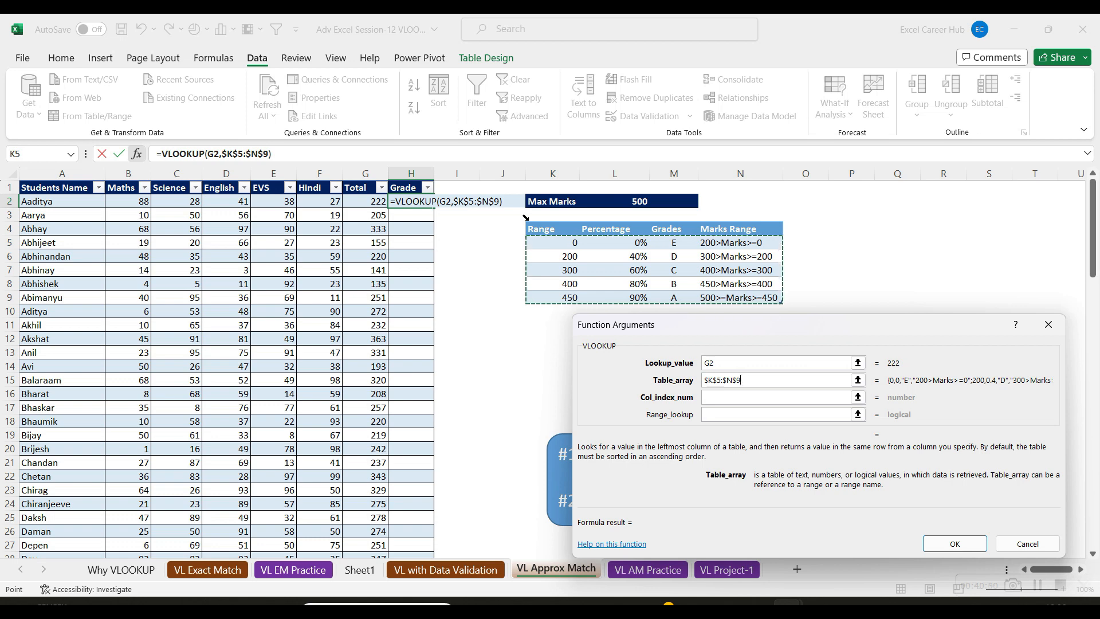
{"action": "key", "text": "F4"}
{"action": "key", "text": "F4"}
{"action": "key", "text": "F4"}
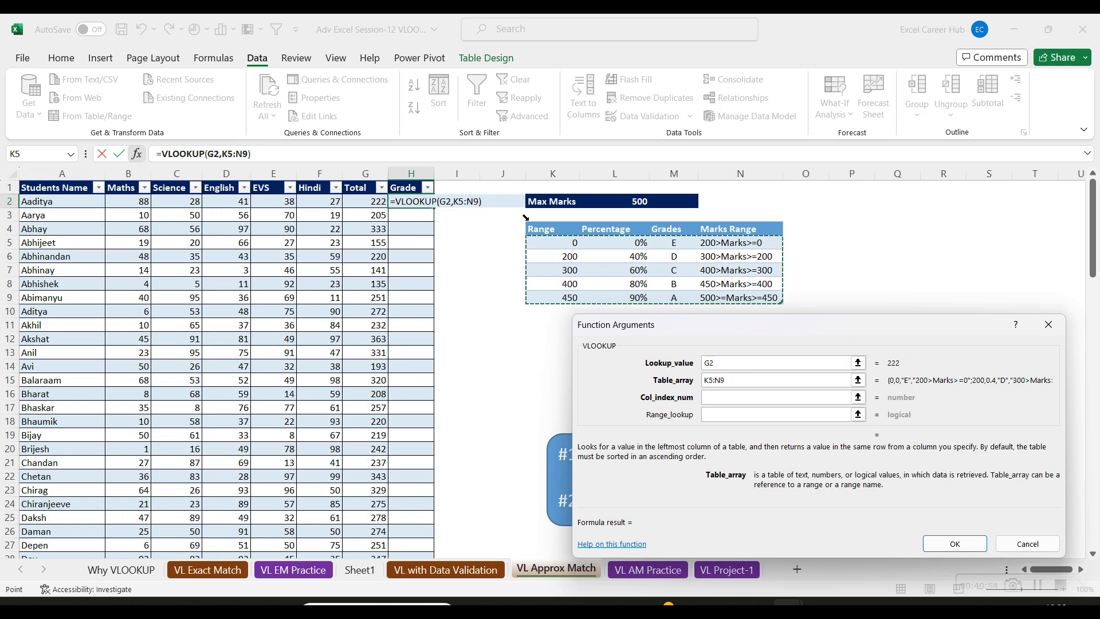
- Set the VLOOKUP's column index to 3 and range lookup to 1, and enter the formula for the Grade column
{"action": "left_click", "coordinate": [732, 398]}
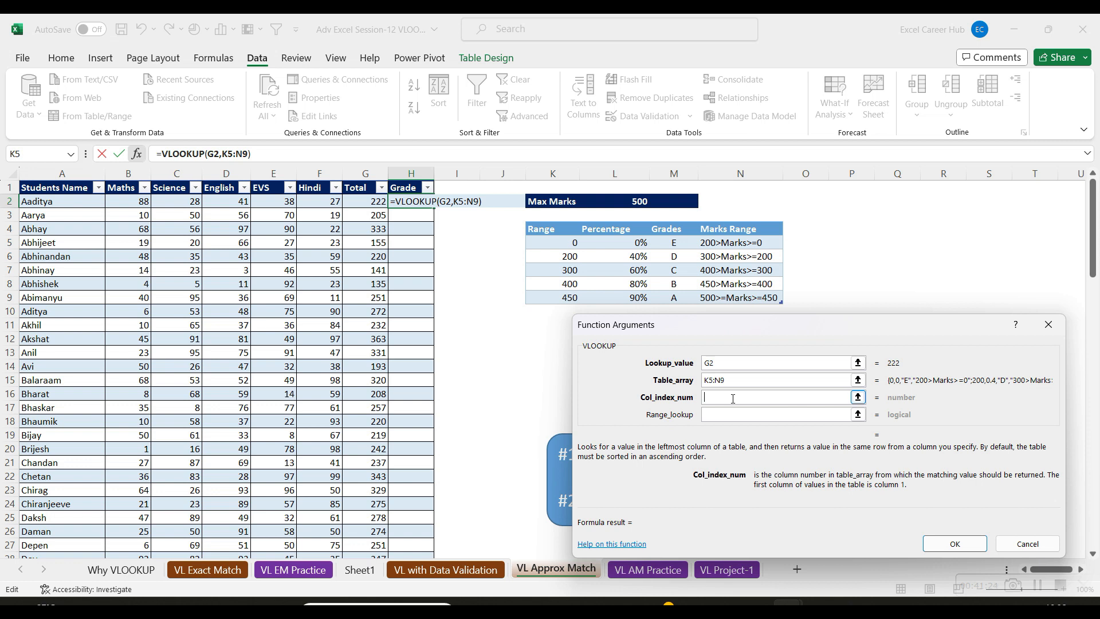
{"action": "type", "text": "3"}
{"action": "left_click", "coordinate": [725, 413]}
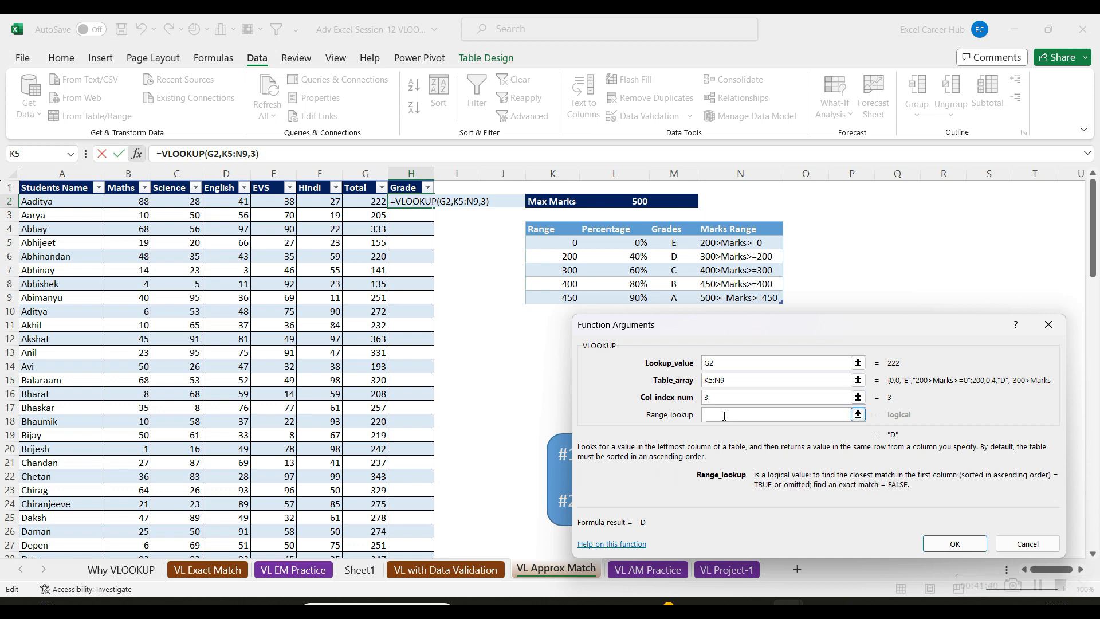
{"action": "type", "text": "1"}
{"action": "left_click", "coordinate": [951, 544]}
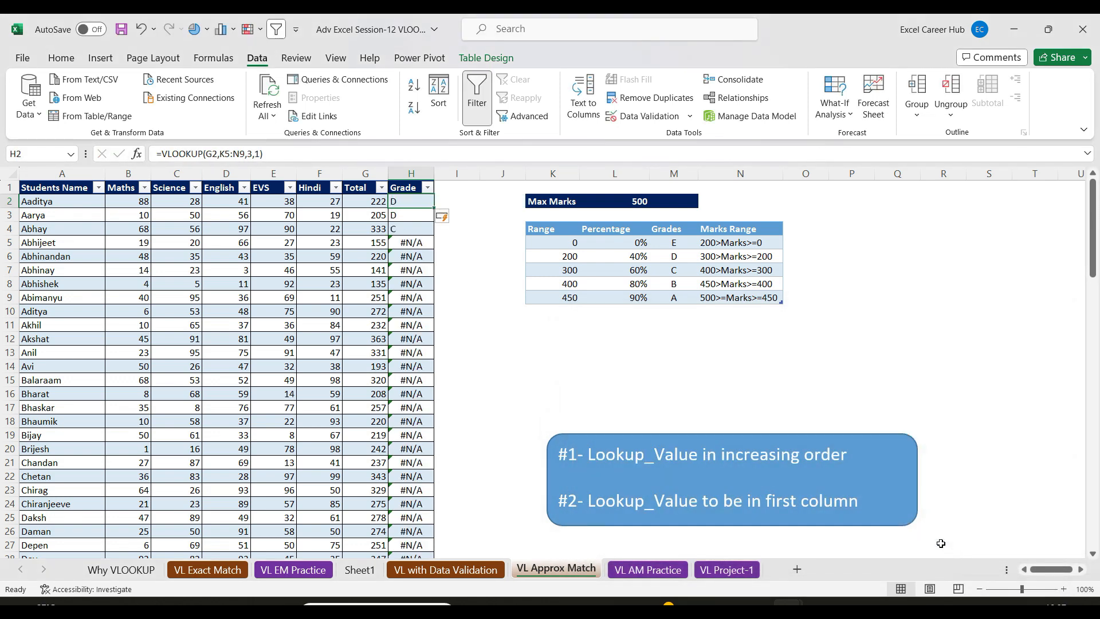
- Inspect the VLOOKUP formula in H5 to check which table range it references
{"action": "left_click", "coordinate": [421, 241]}
{"action": "double_click", "coordinate": [421, 241]}
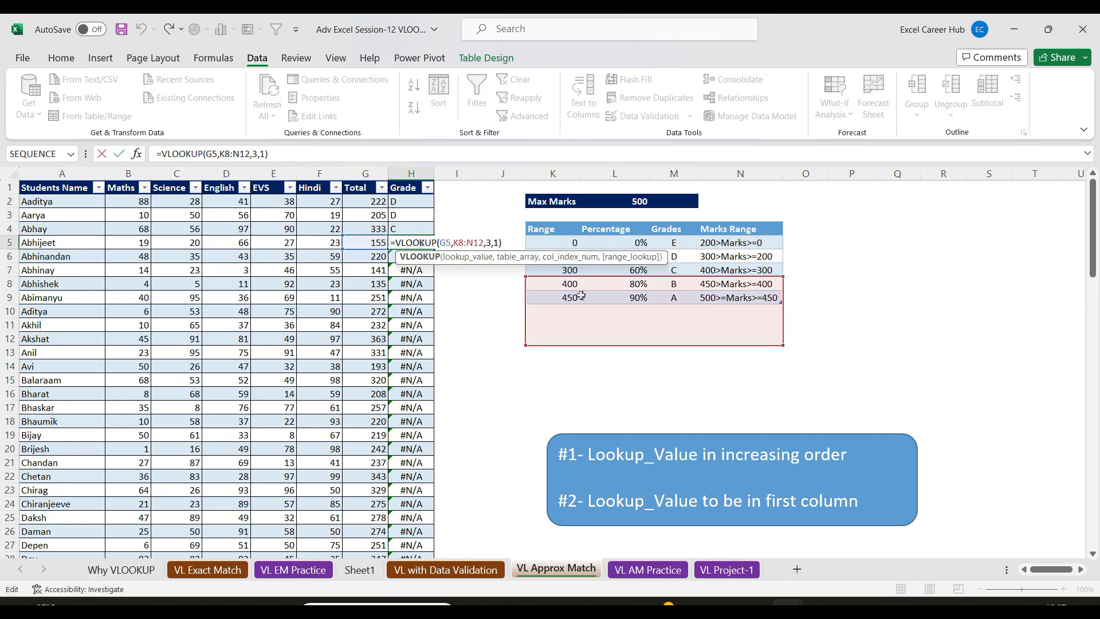
{"action": "key", "text": "Return"}
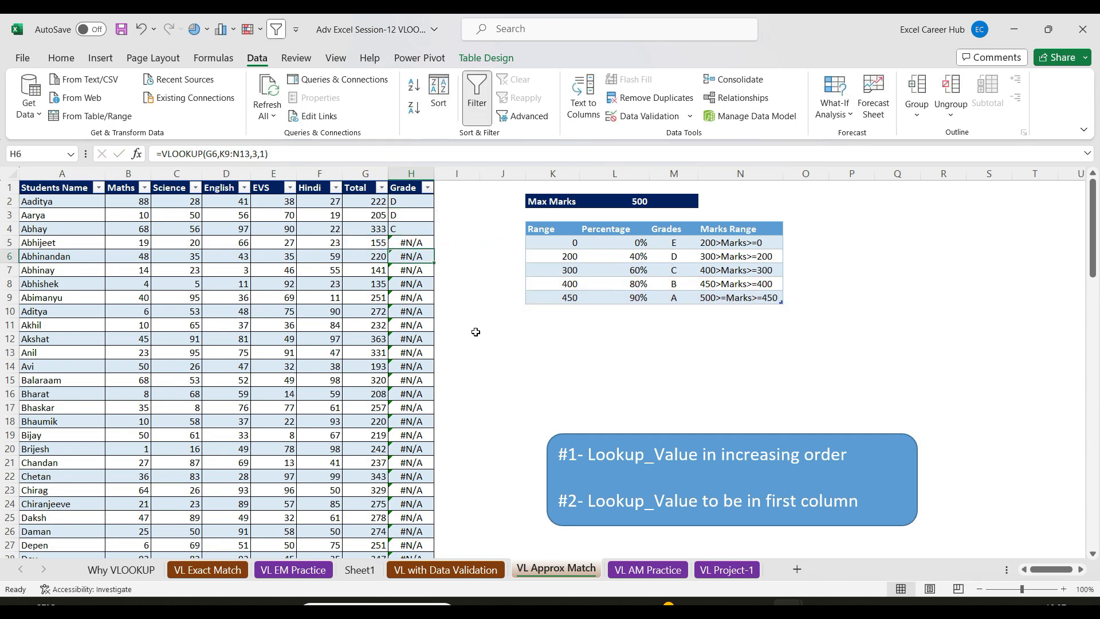
- Inspect the VLOOKUP formula in H11 to see which table range it references, leaving the formula as it is
{"action": "left_click", "coordinate": [418, 325]}
{"action": "double_click", "coordinate": [419, 326]}
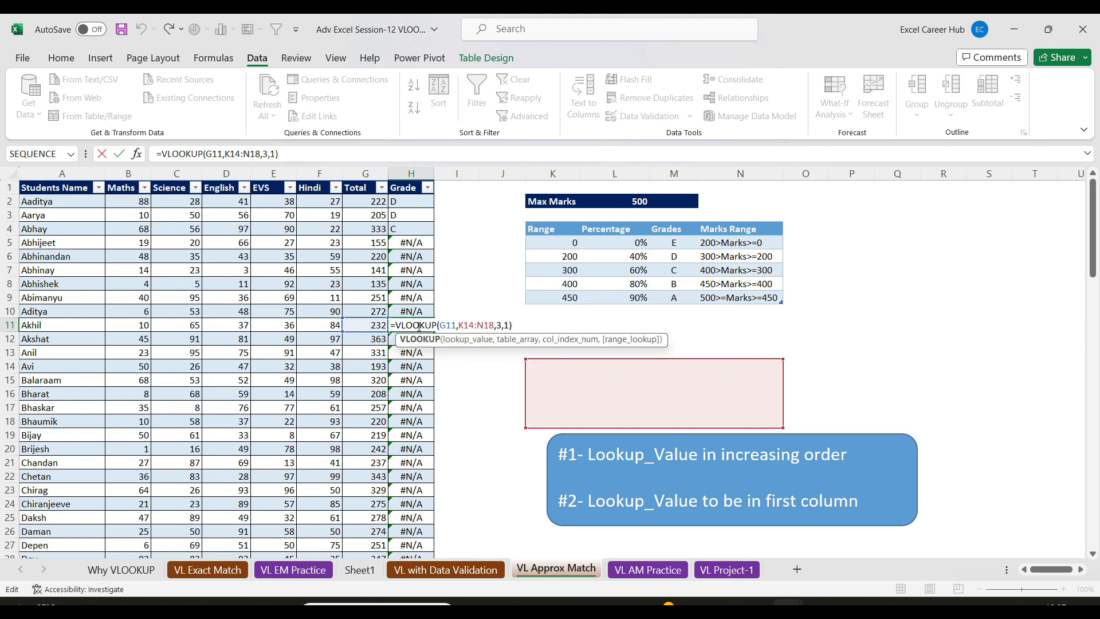
{"action": "key", "text": "Escape"}
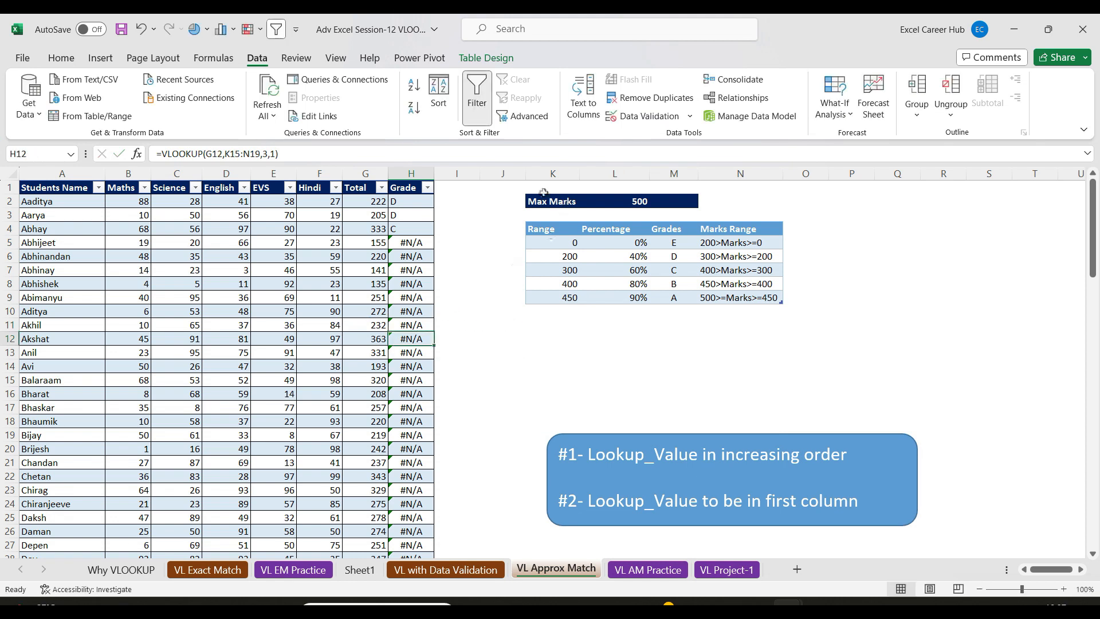
- Lock the table array of the VLOOKUP in H2 as the absolute reference $K$5:$N$9 and enter the formula
{"action": "left_click", "coordinate": [401, 204]}
{"action": "left_click_drag", "start_coordinate": [225, 153], "coordinate": [241, 154]}
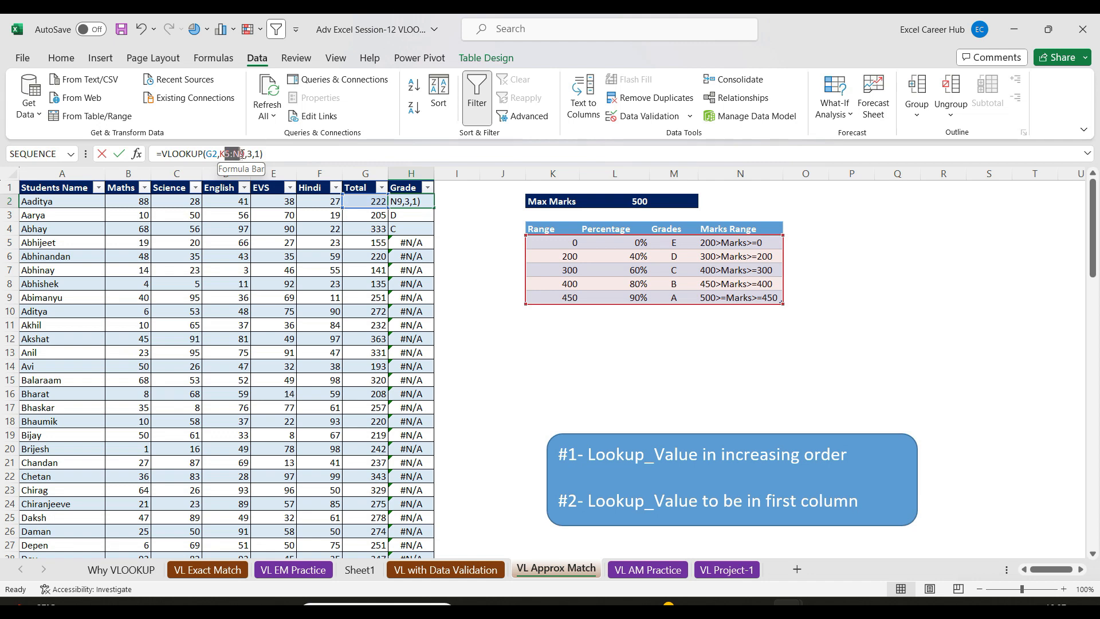
{"action": "key", "text": "F4"}
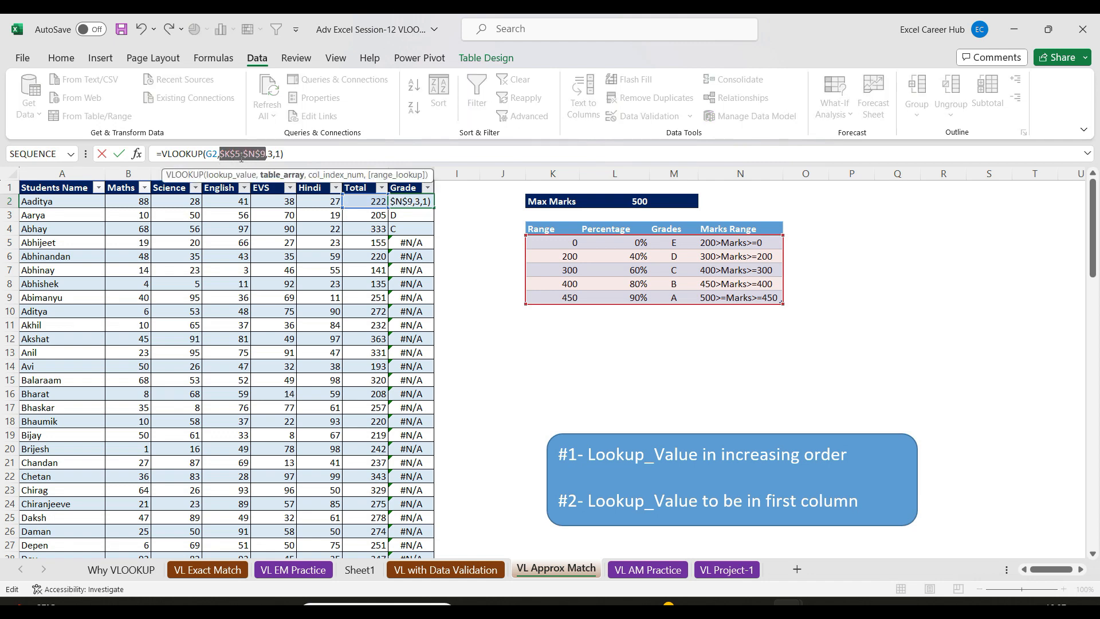
{"action": "key", "text": "Return"}
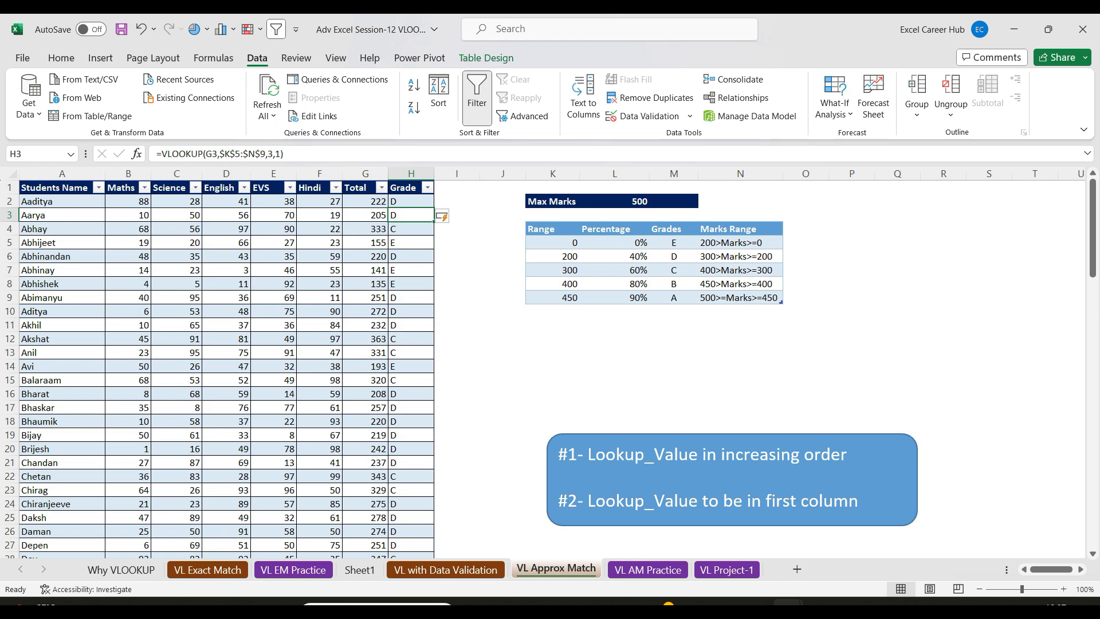
- Compare the exact name match in K18 and D24 on the Why VLOOKUP sheet with the Range values K5:K9 on VL Approx Match
{"action": "left_click", "coordinate": [121, 573]}
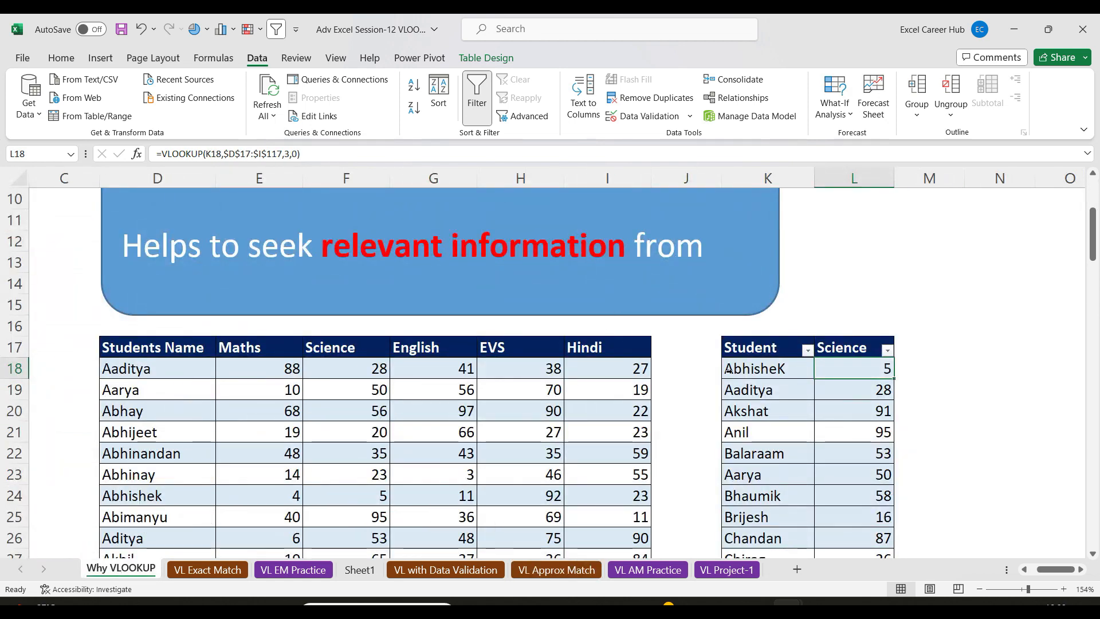
{"action": "left_click", "coordinate": [782, 371]}
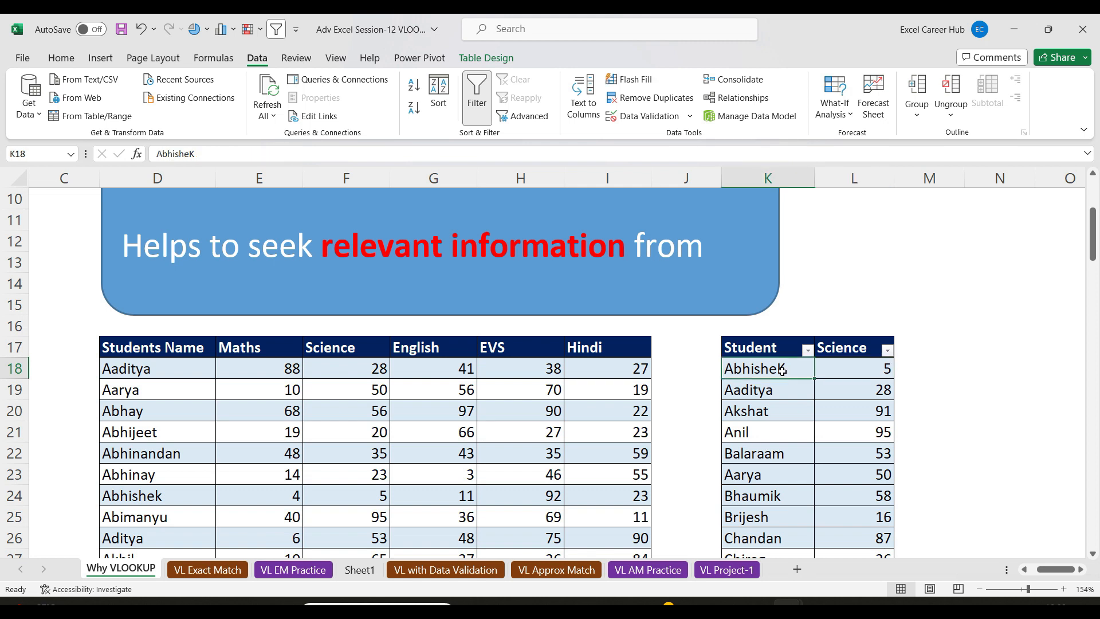
{"action": "left_click", "coordinate": [154, 499]}
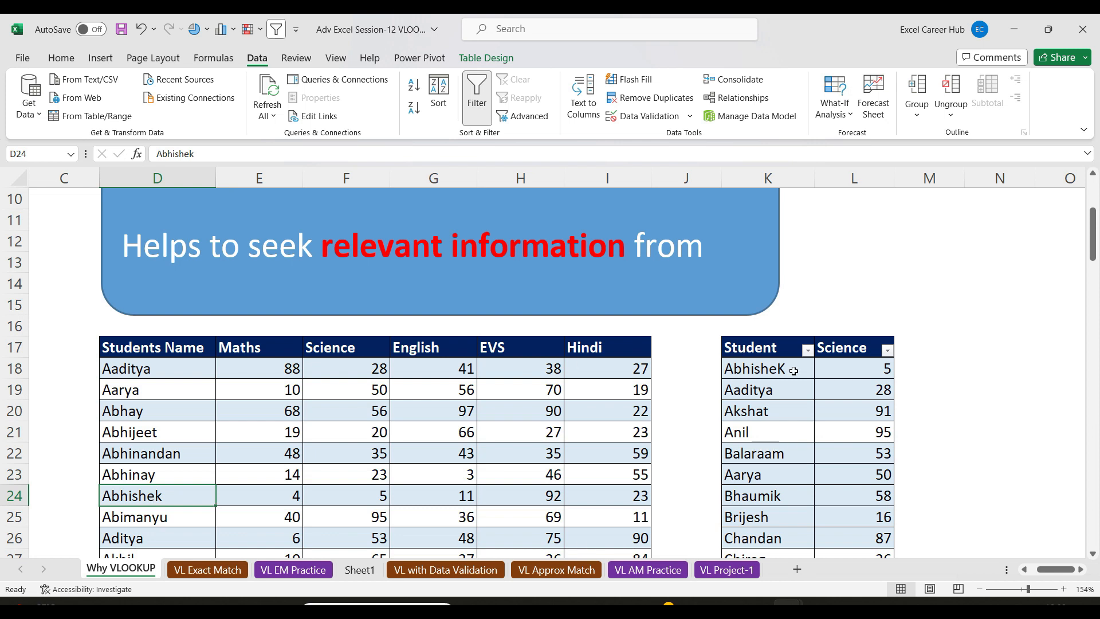
{"action": "left_click", "coordinate": [775, 370]}
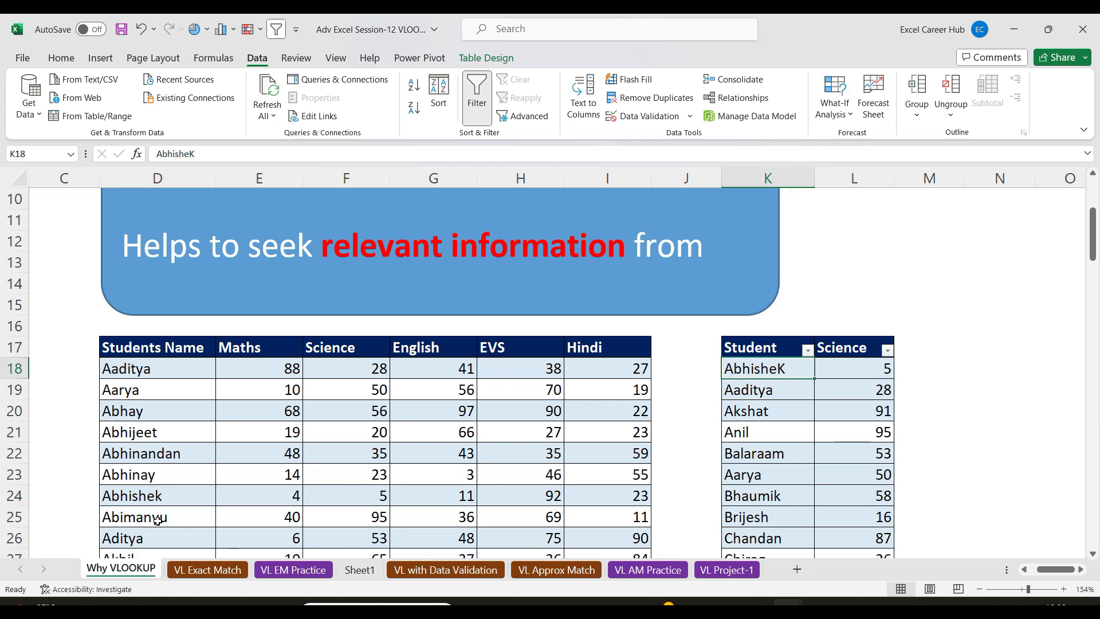
{"action": "left_click", "coordinate": [152, 501]}
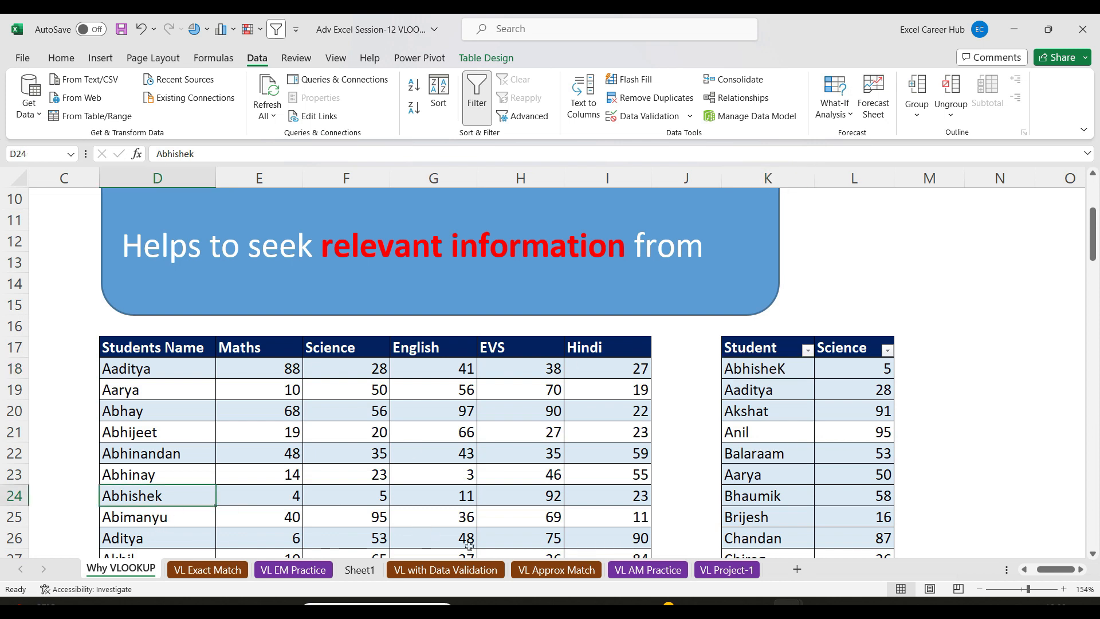
{"action": "left_click", "coordinate": [571, 569]}
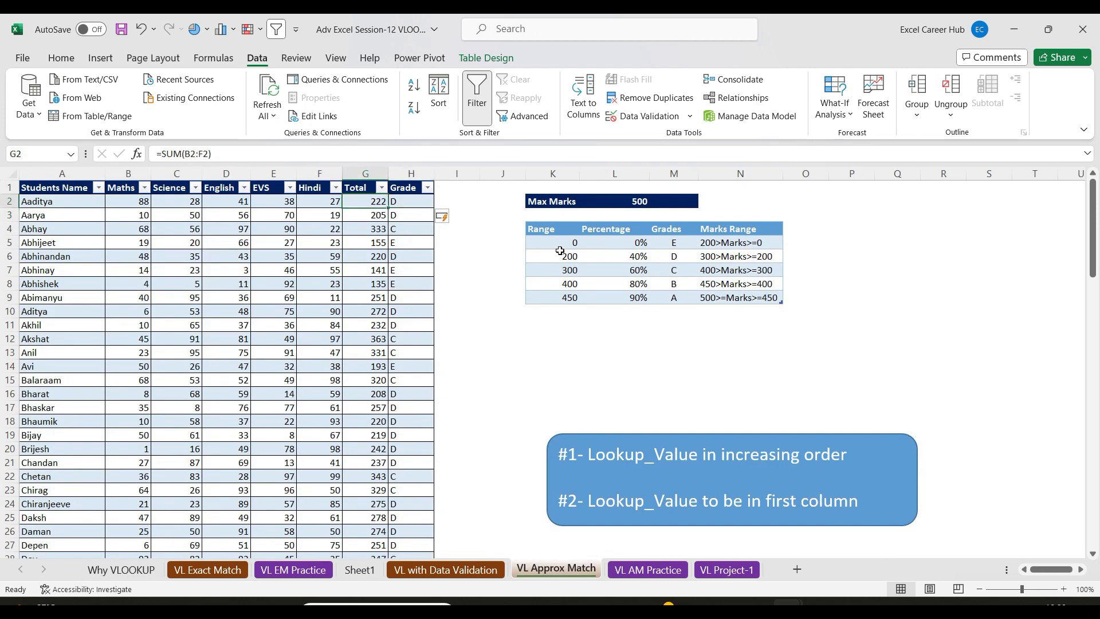
{"action": "left_click_drag", "start_coordinate": [563, 244], "coordinate": [564, 295]}
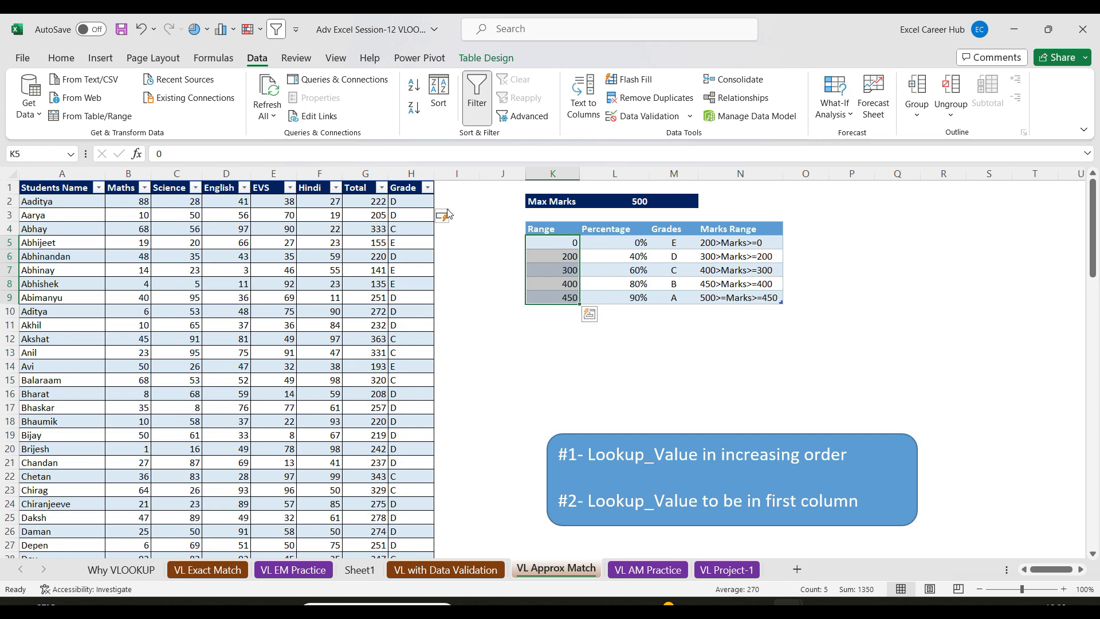
- Change the range lookup of the VLOOKUP in H2 to 0 for an exact match and enter the formula
{"action": "left_click", "coordinate": [415, 201]}
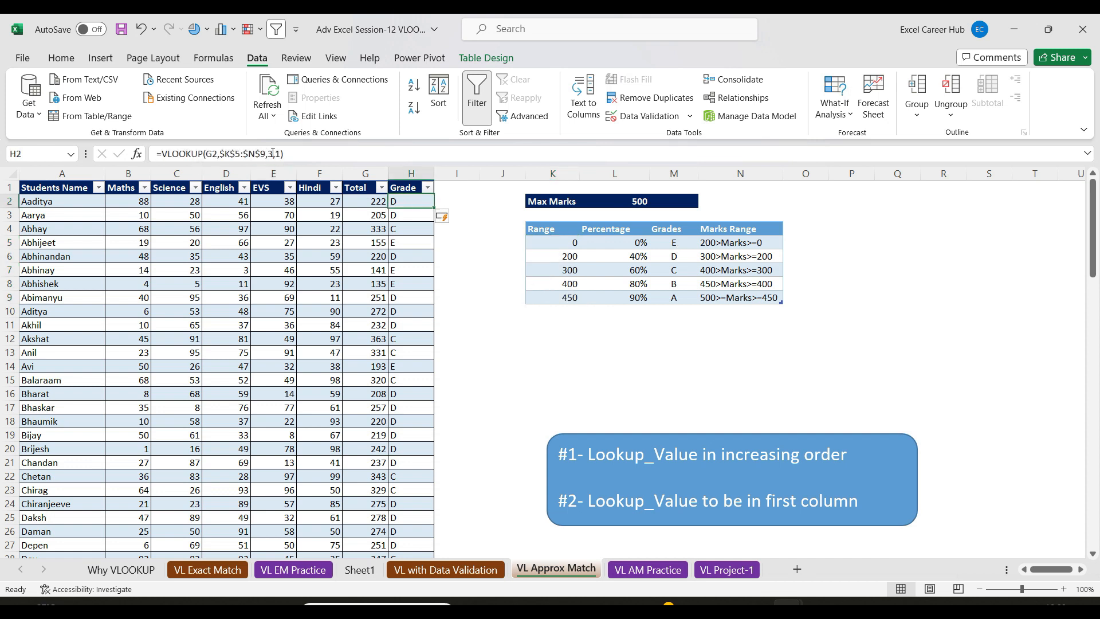
{"action": "left_click", "coordinate": [281, 154]}
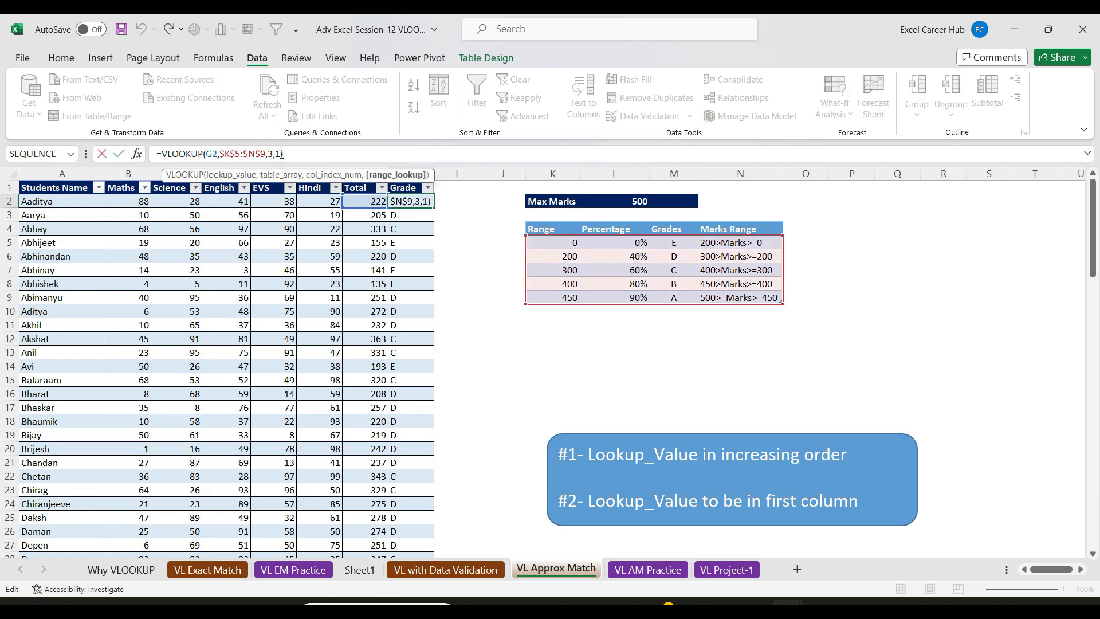
{"action": "key", "text": "BackSpace"}
{"action": "type", "text": "0"}
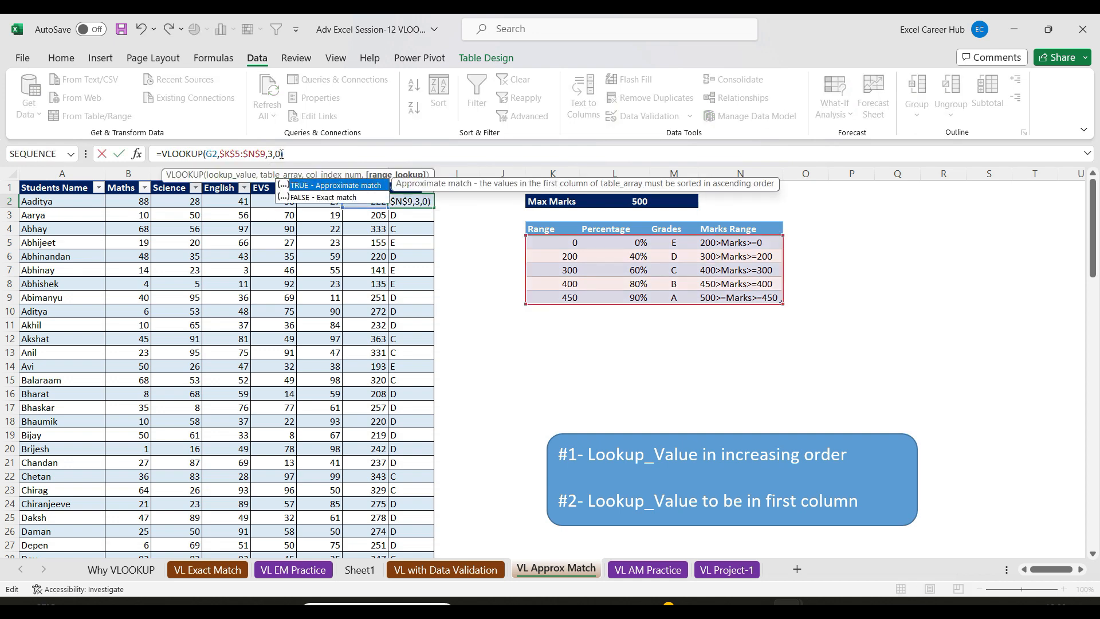
{"action": "key", "text": "Return"}
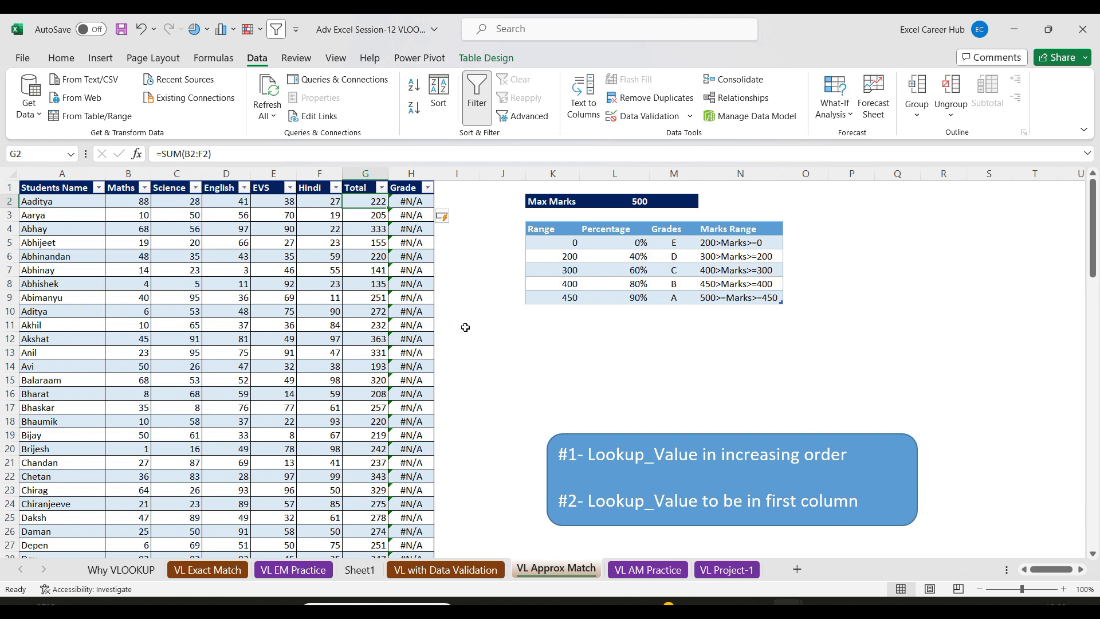
- Test the exact match by overwriting the totals in G2 with 200 and G4 with 300, and undo both entries
{"action": "type", "text": "200"}
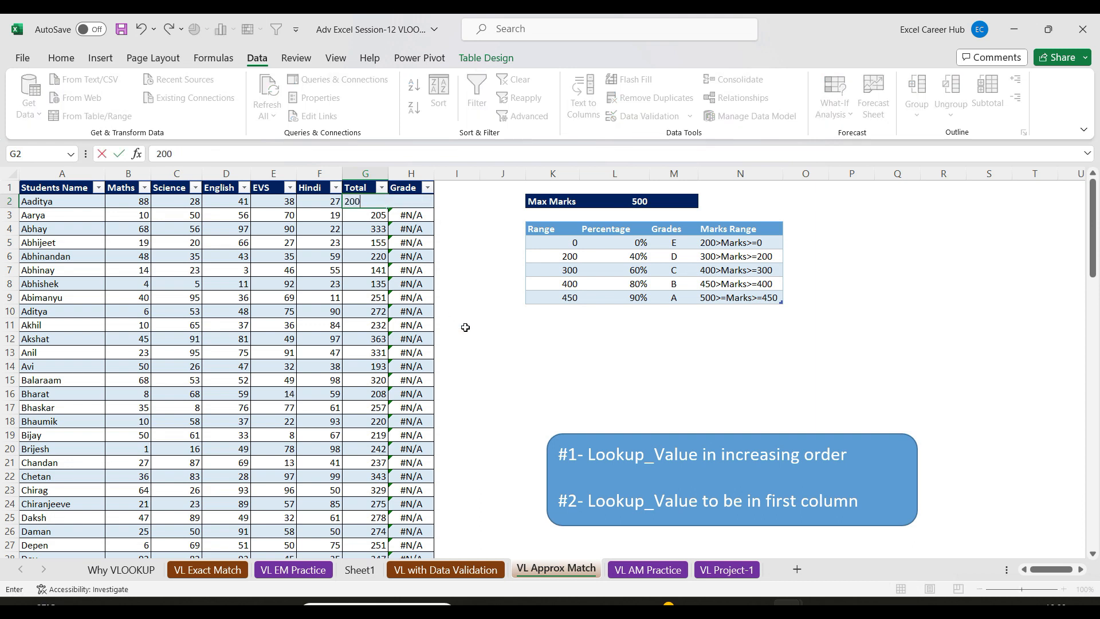
{"action": "key", "text": "Return"}
{"action": "left_click", "coordinate": [416, 201]}
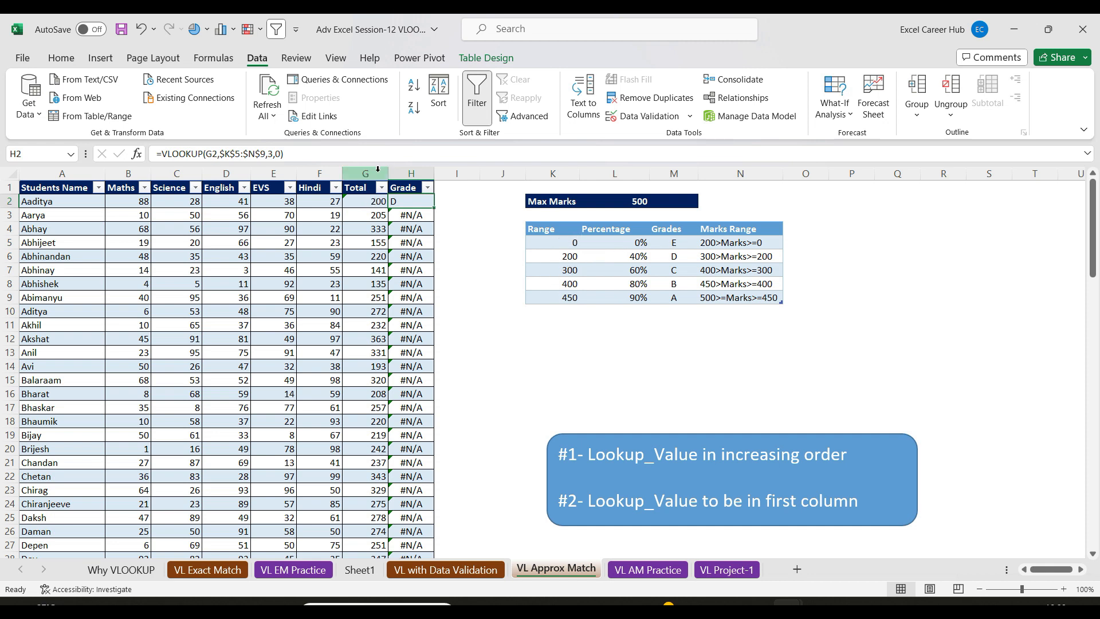
{"action": "left_click", "coordinate": [367, 225]}
{"action": "type", "text": "300"}
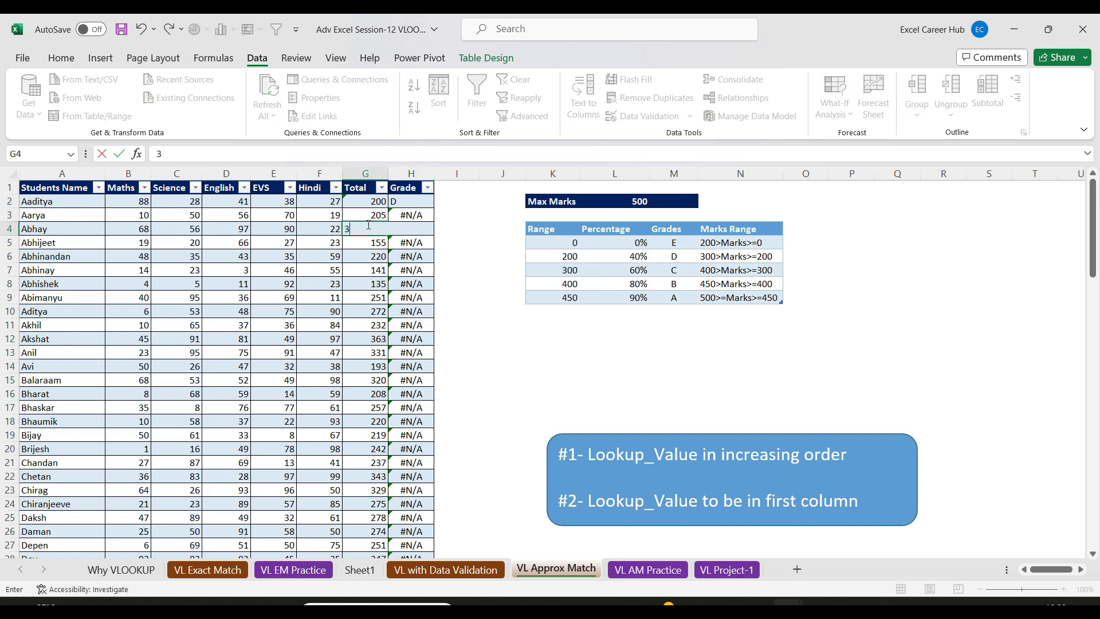
{"action": "key", "text": "Return"}
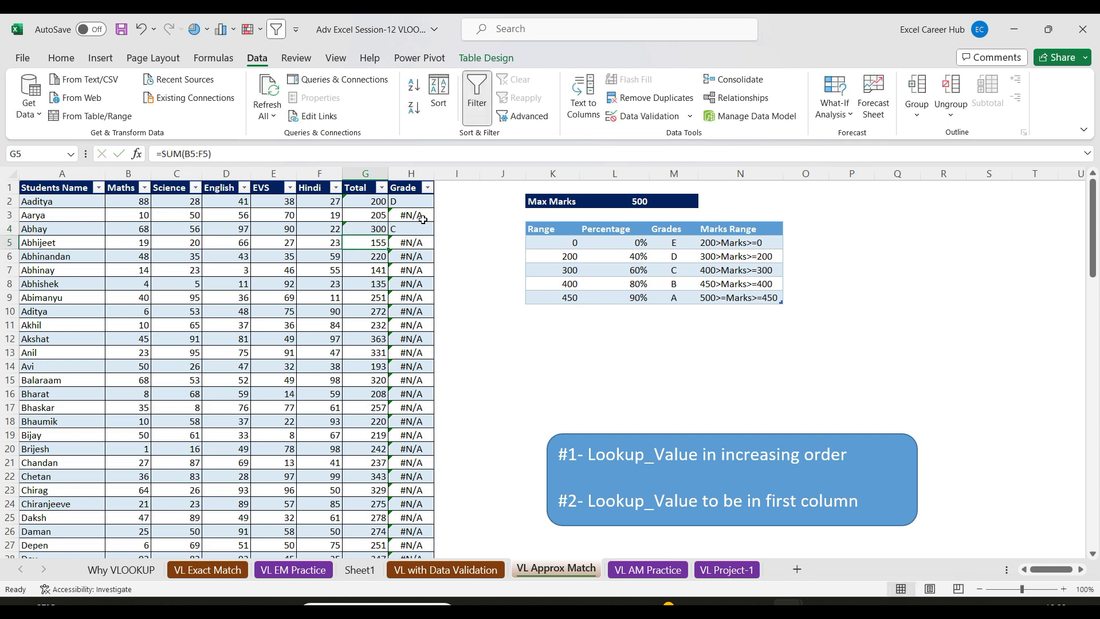
{"action": "left_click", "coordinate": [419, 227]}
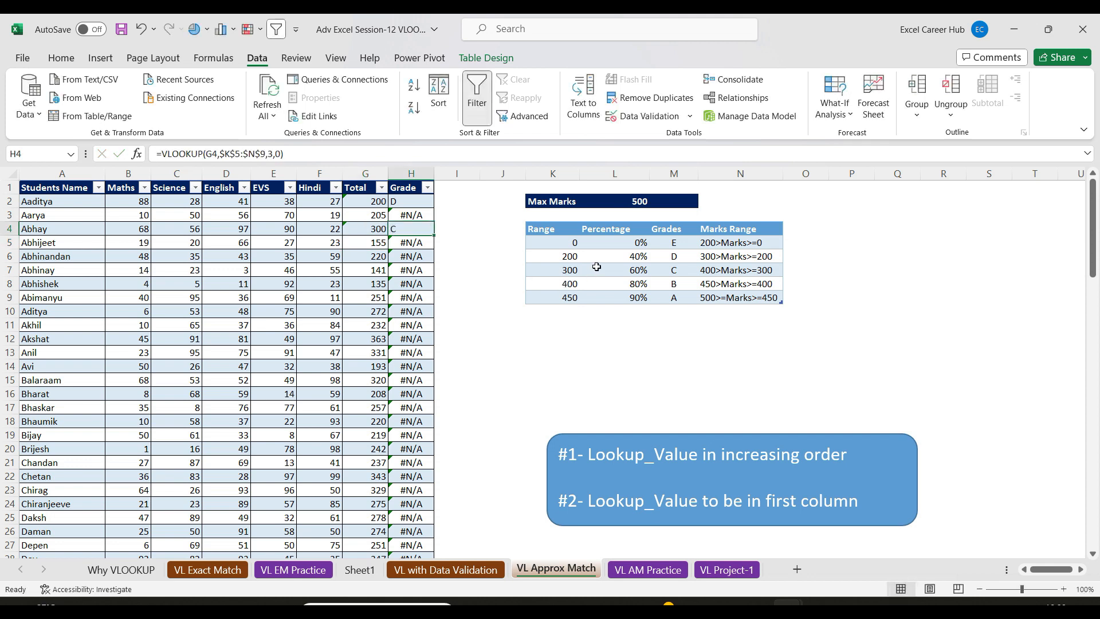
{"action": "key", "text": "ctrl+z"}
{"action": "key", "text": "ctrl+z"}
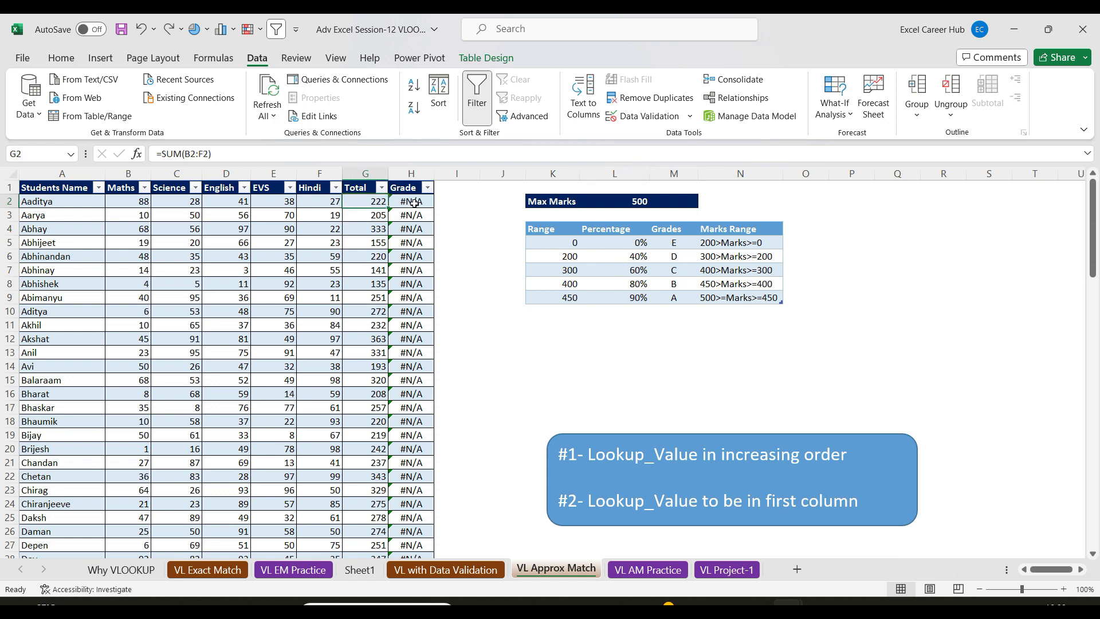
- Set the range lookup of the VLOOKUP in H2 to 1 for an approximate match and enter the formula
{"action": "left_click", "coordinate": [414, 202]}
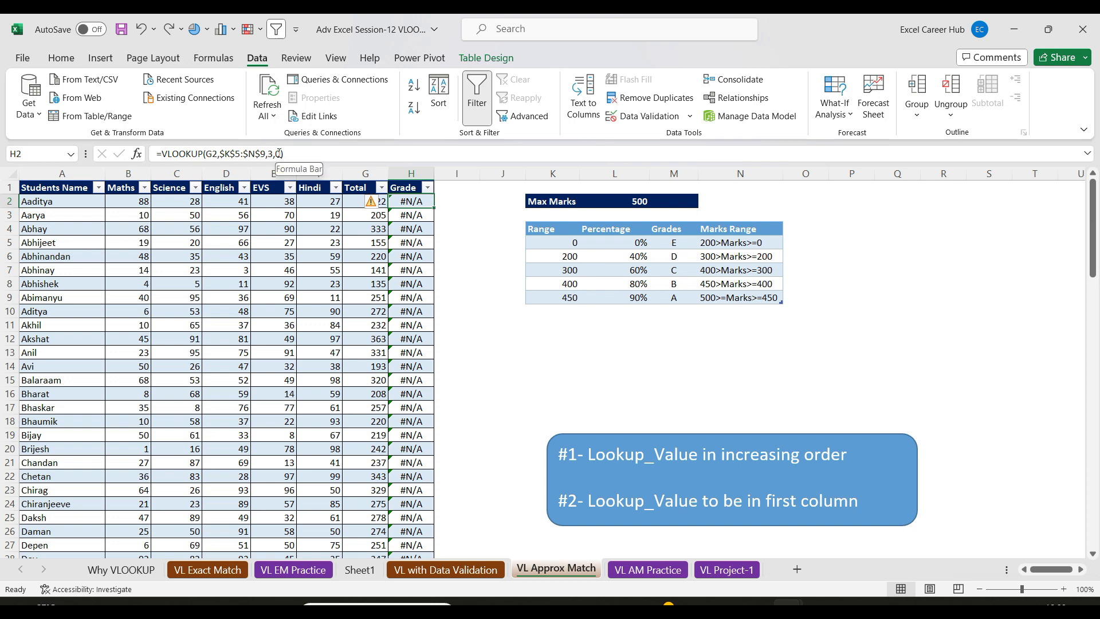
{"action": "left_click", "coordinate": [279, 153]}
{"action": "key", "text": "BackSpace"}
{"action": "type", "text": "1"}
{"action": "key", "text": "Return"}
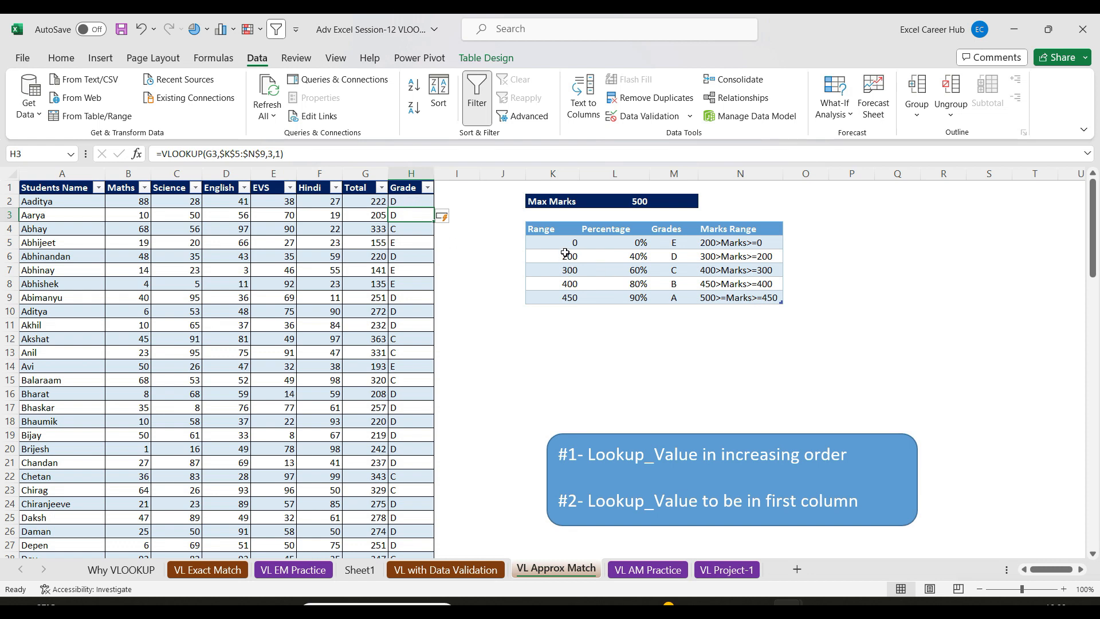
- Examine the Grade formula in H2 and the total in G4, and review the formula's function arguments
{"action": "left_click", "coordinate": [407, 202]}
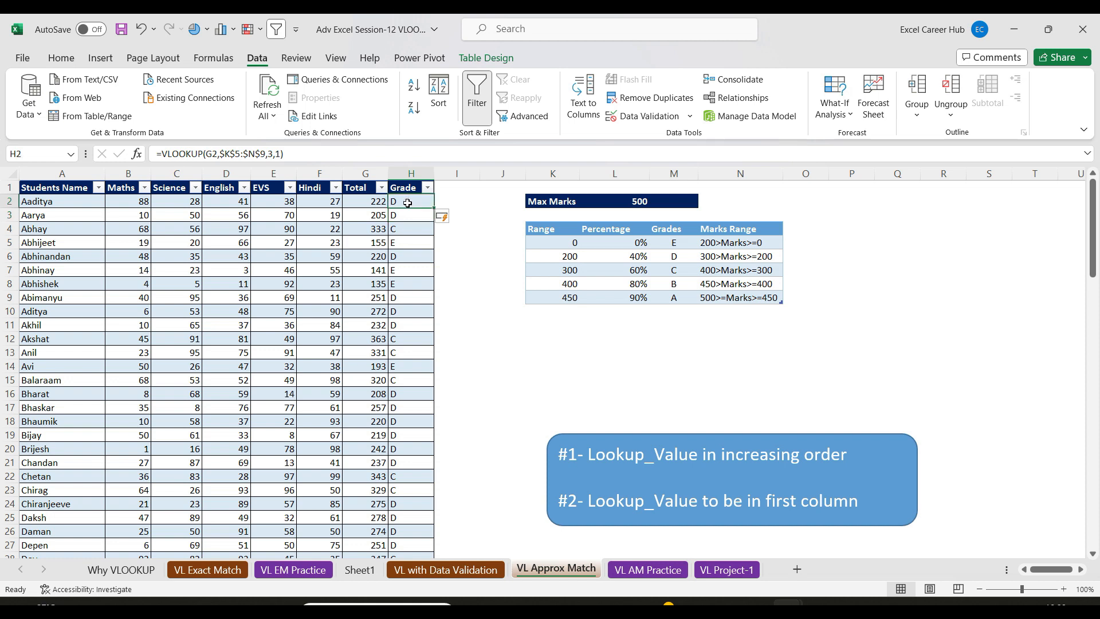
{"action": "left_click", "coordinate": [380, 228]}
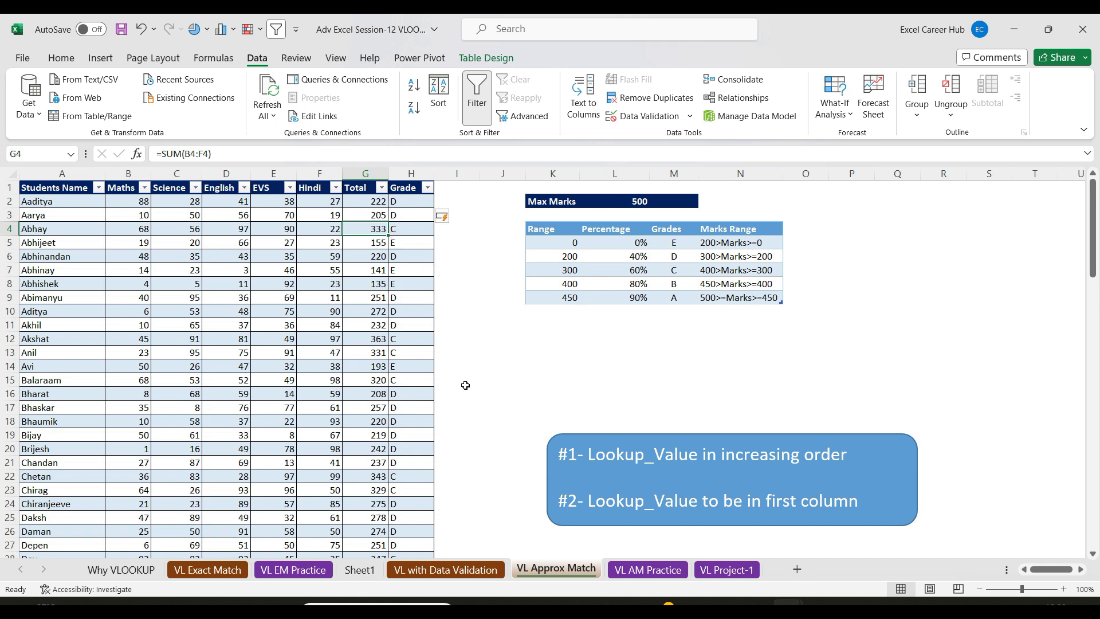
{"action": "left_click", "coordinate": [406, 204]}
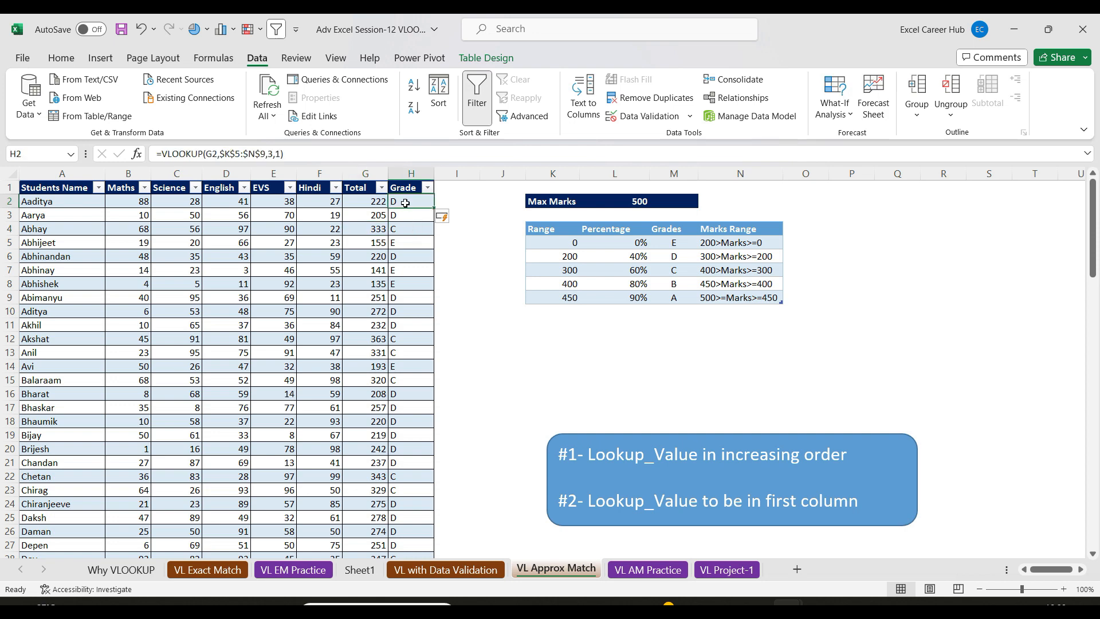
{"action": "left_click", "coordinate": [137, 154]}
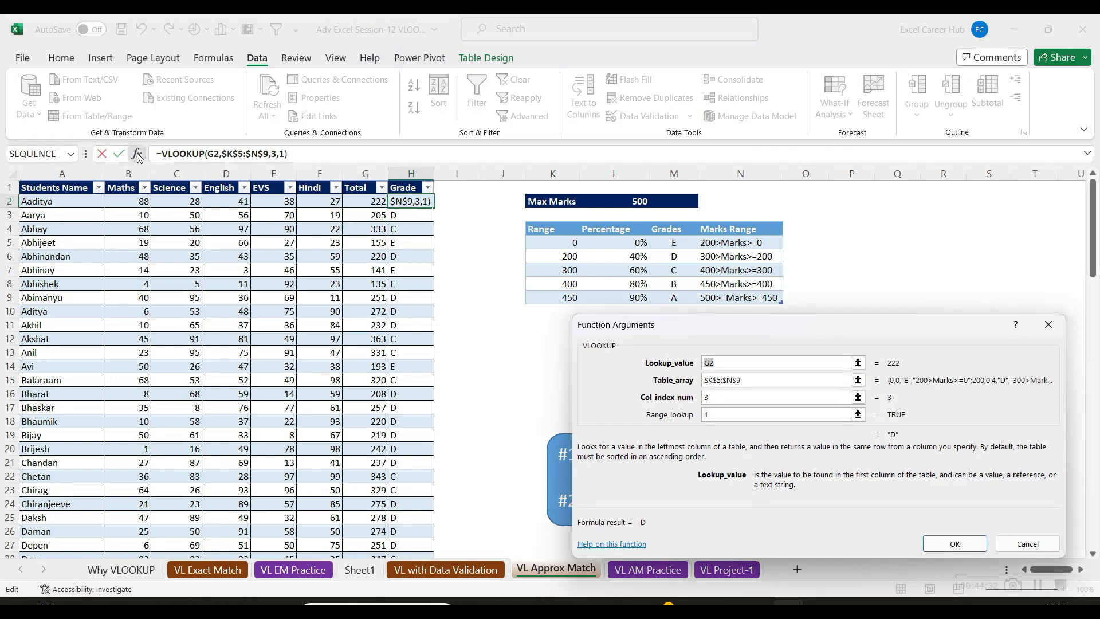
{"action": "left_click_drag", "start_coordinate": [789, 324], "coordinate": [714, 58]}
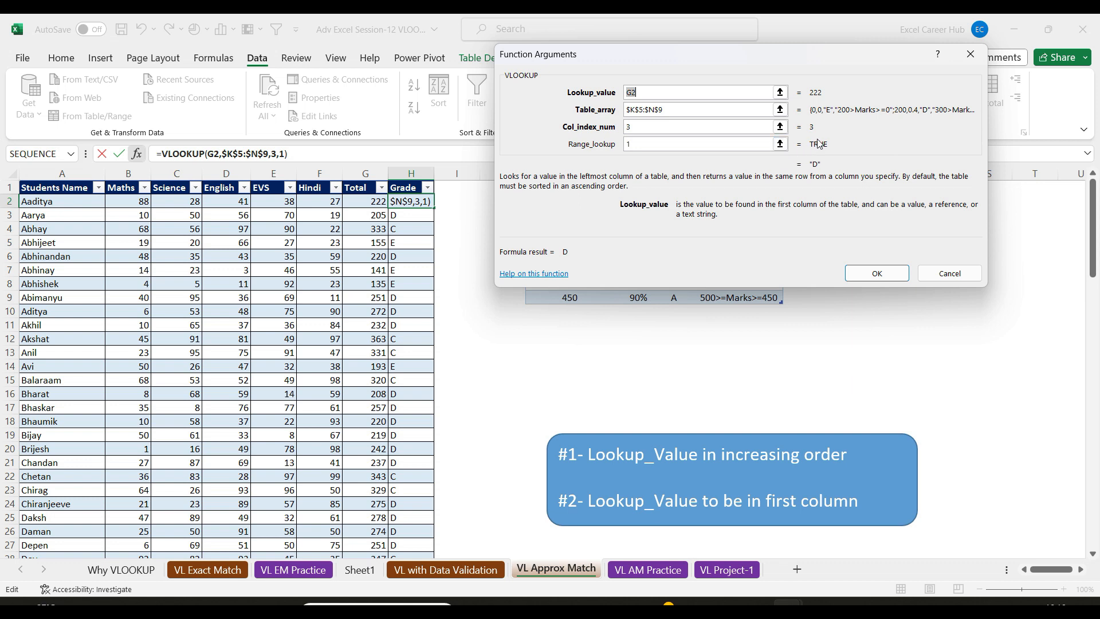
- Try a range lookup of 0 in the function arguments, restore it to 1 and accept the formula
{"action": "left_click", "coordinate": [663, 143]}
{"action": "key", "text": "BackSpace"}
{"action": "type", "text": "0"}
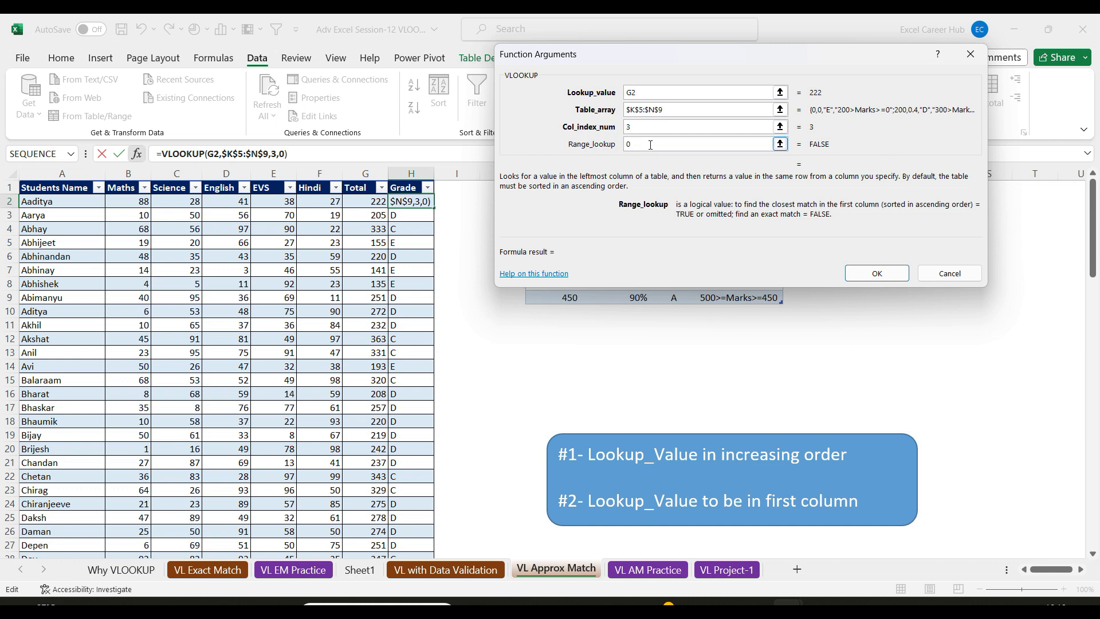
{"action": "key", "text": "BackSpace"}
{"action": "type", "text": "1"}
{"action": "left_click", "coordinate": [876, 273]}
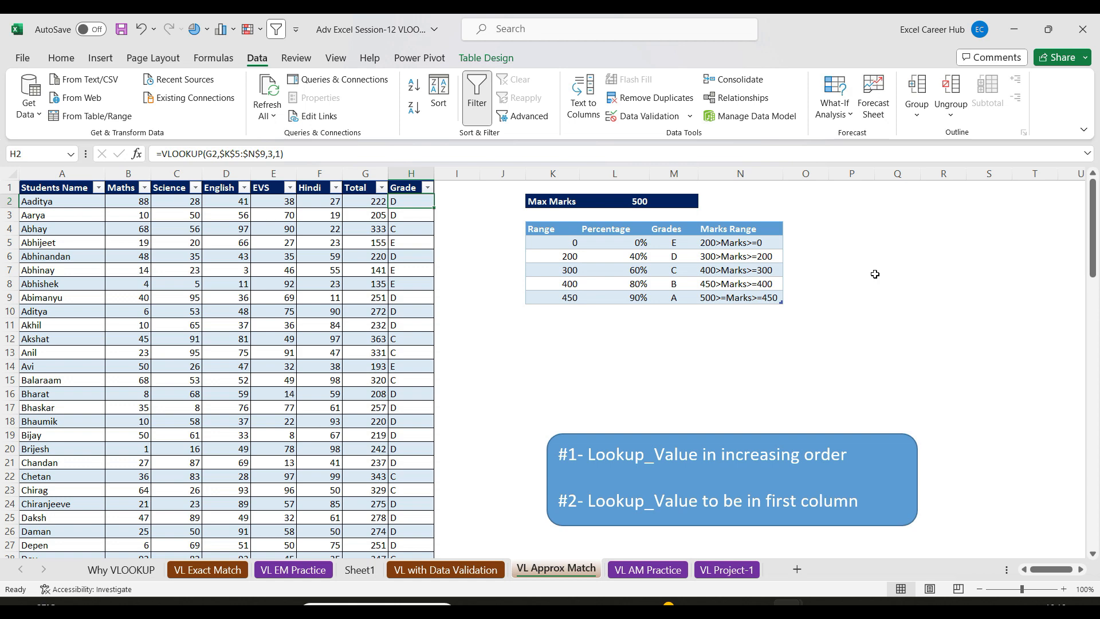
- Clear the existing Bonus Commission % and Commission results in H9:I9 on the VL AM Practice sheet
{"action": "left_click", "coordinate": [673, 569]}
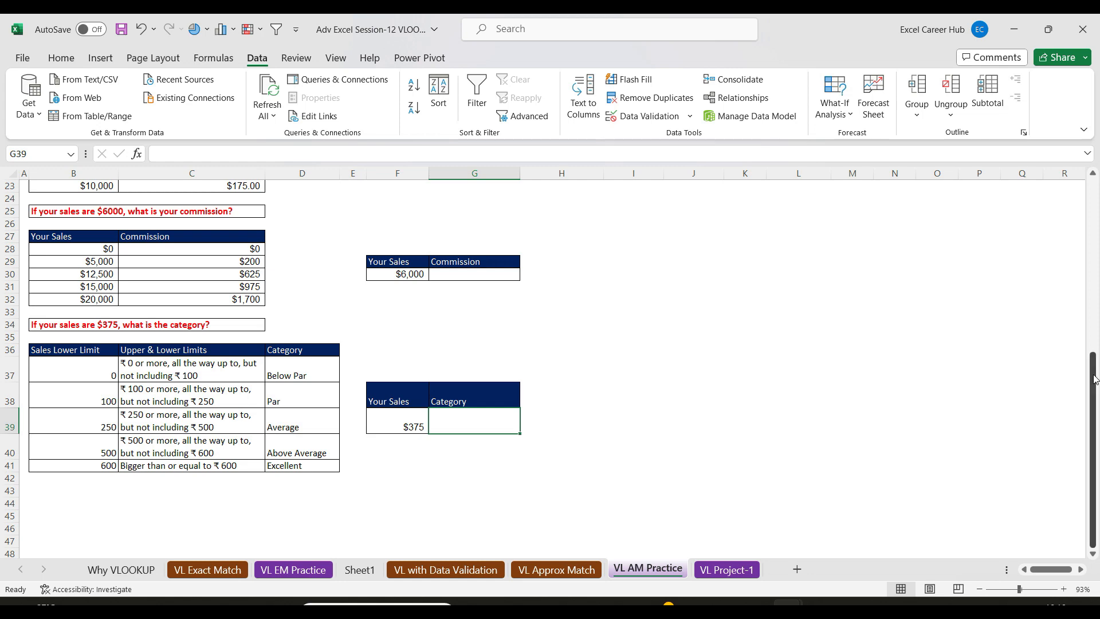
{"action": "left_click_drag", "start_coordinate": [1094, 378], "coordinate": [1094, 204]}
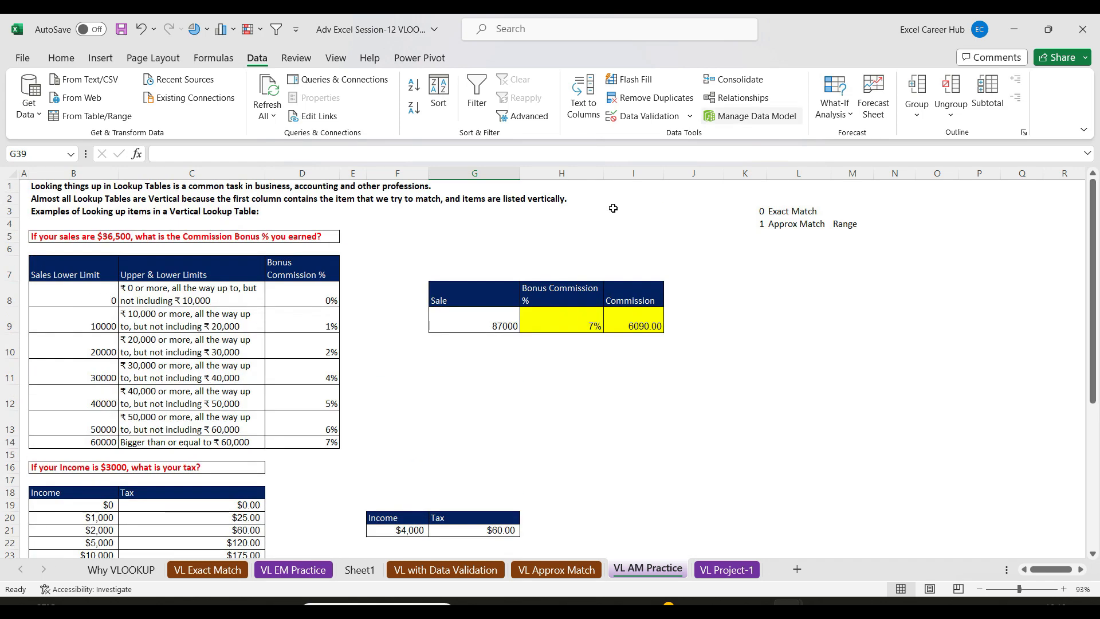
{"action": "left_click_drag", "start_coordinate": [565, 317], "coordinate": [648, 319]}
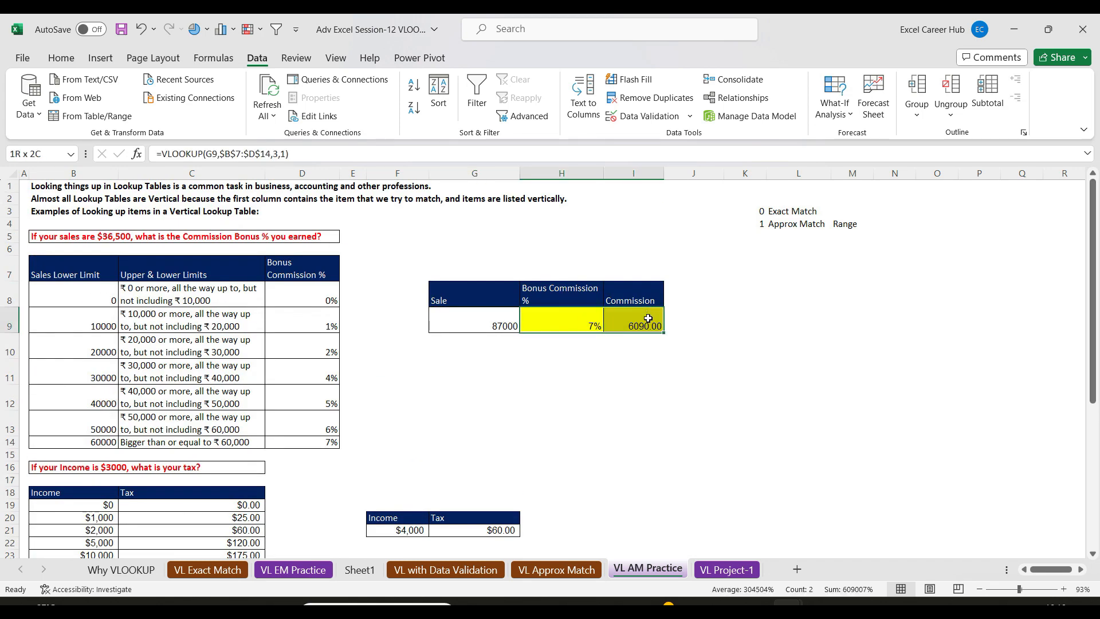
{"action": "key", "text": "Delete"}
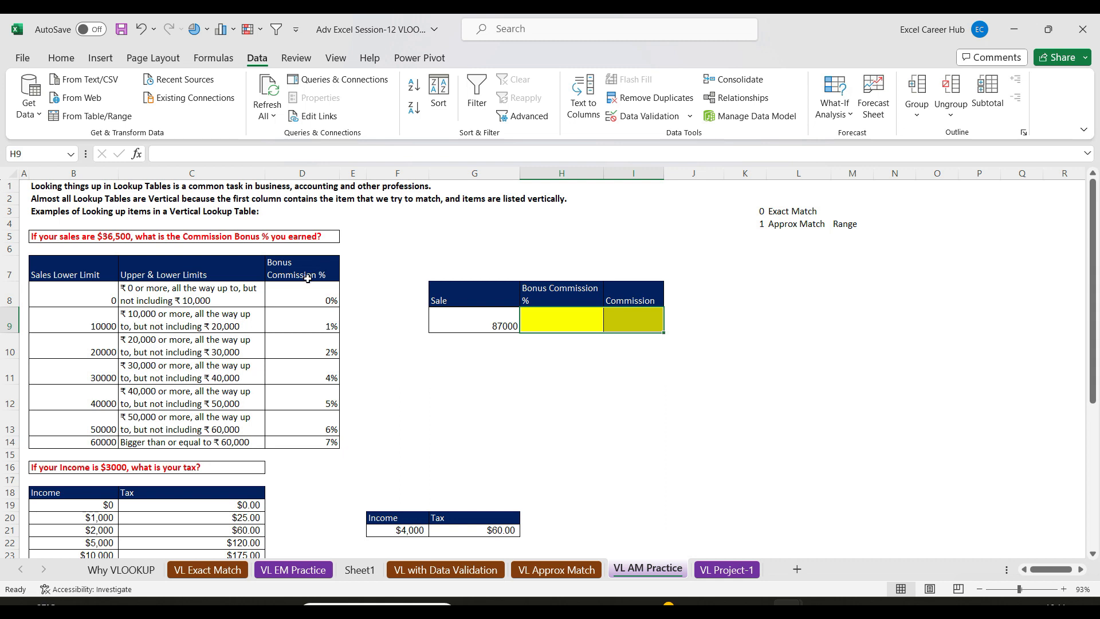
- Examine the sales limits and bonus percentages in B7:D14, and the Sale, Bonus Commission % and Commission cells of row 9
{"action": "left_click", "coordinate": [315, 307]}
{"action": "left_click", "coordinate": [87, 320]}
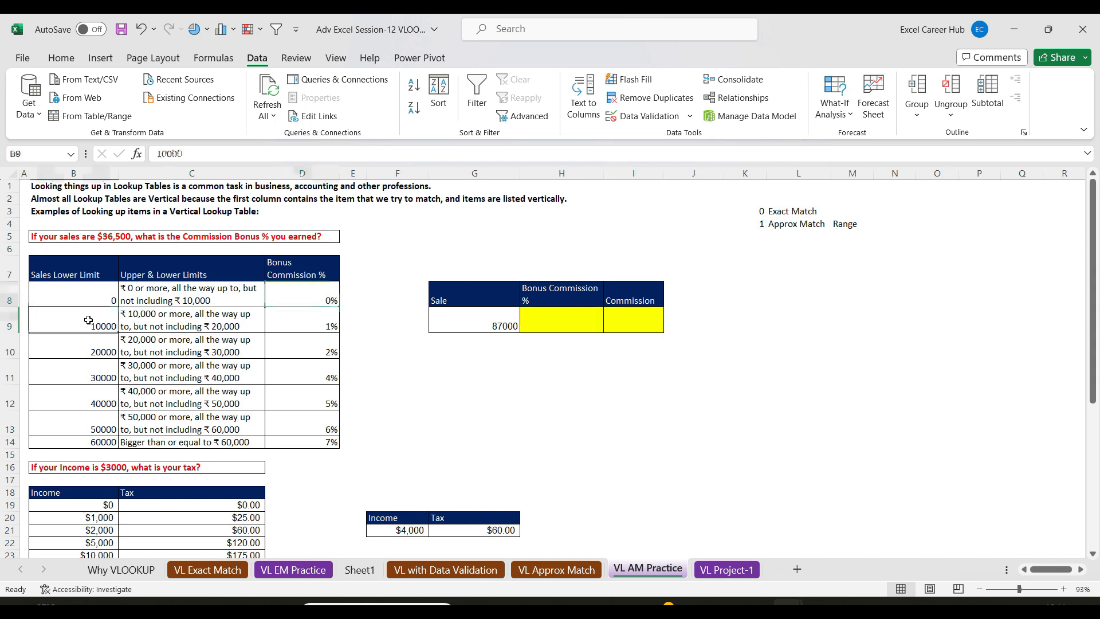
{"action": "left_click", "coordinate": [287, 318]}
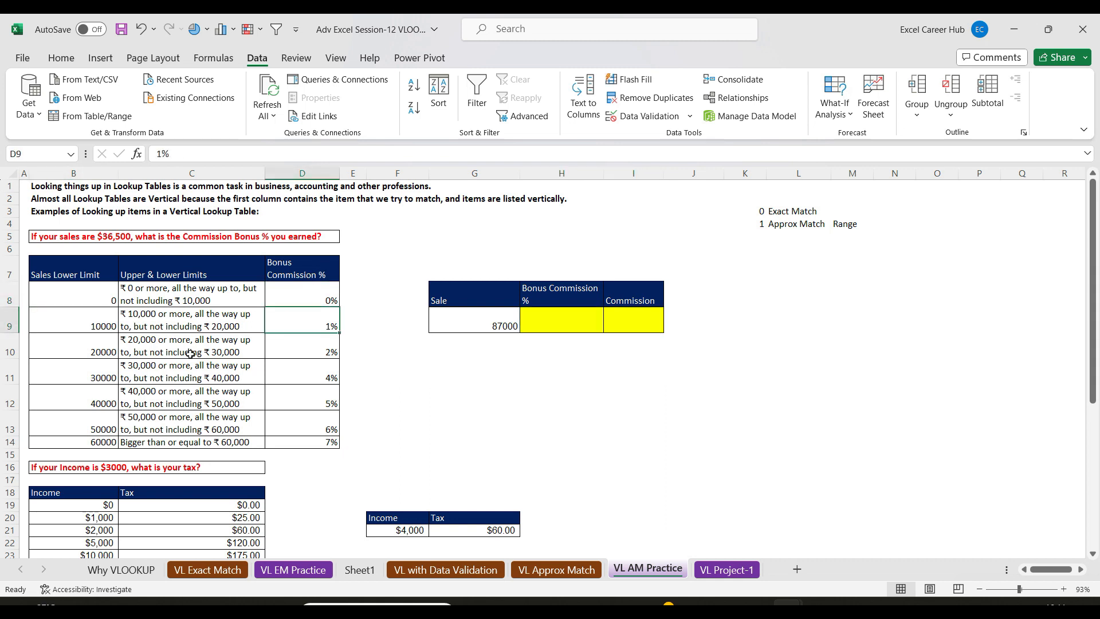
{"action": "left_click", "coordinate": [104, 344]}
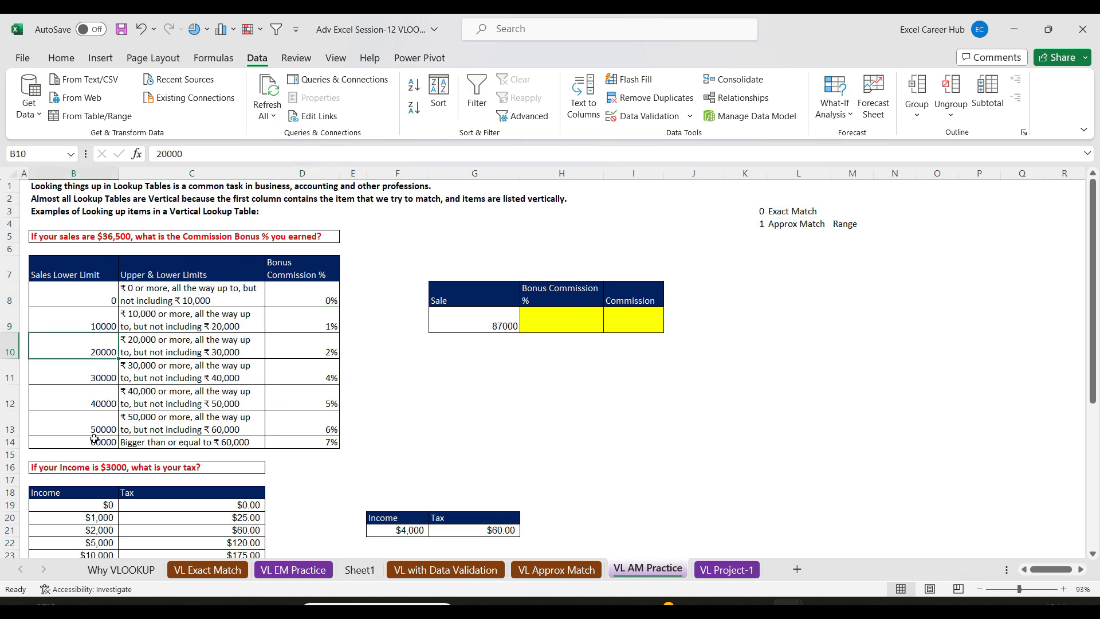
{"action": "left_click", "coordinate": [321, 444]}
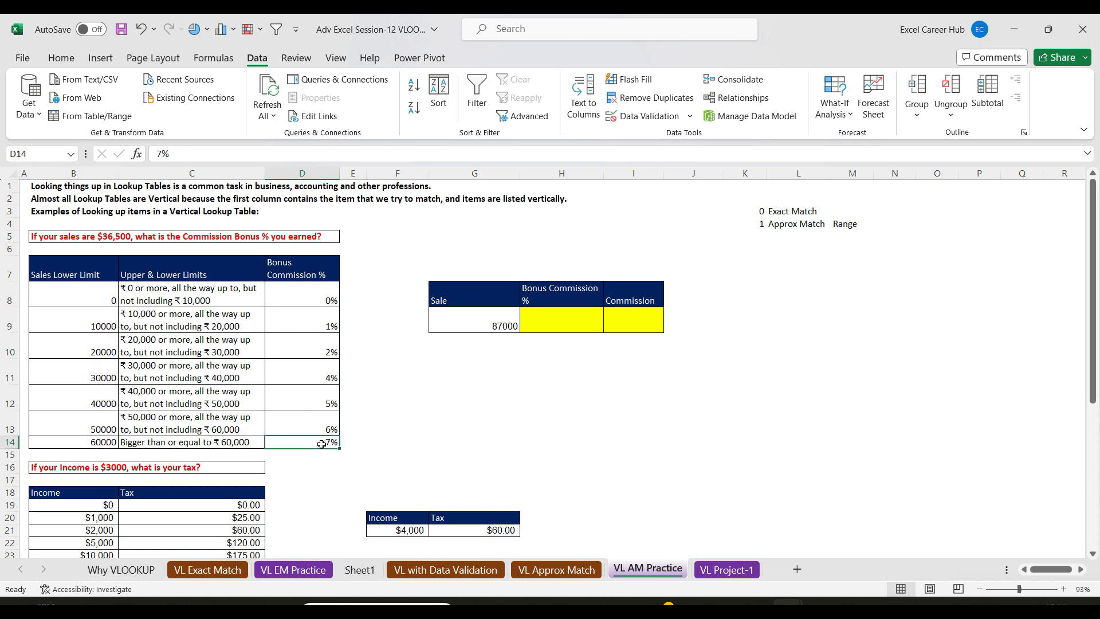
{"action": "left_click_drag", "start_coordinate": [91, 265], "coordinate": [339, 445]}
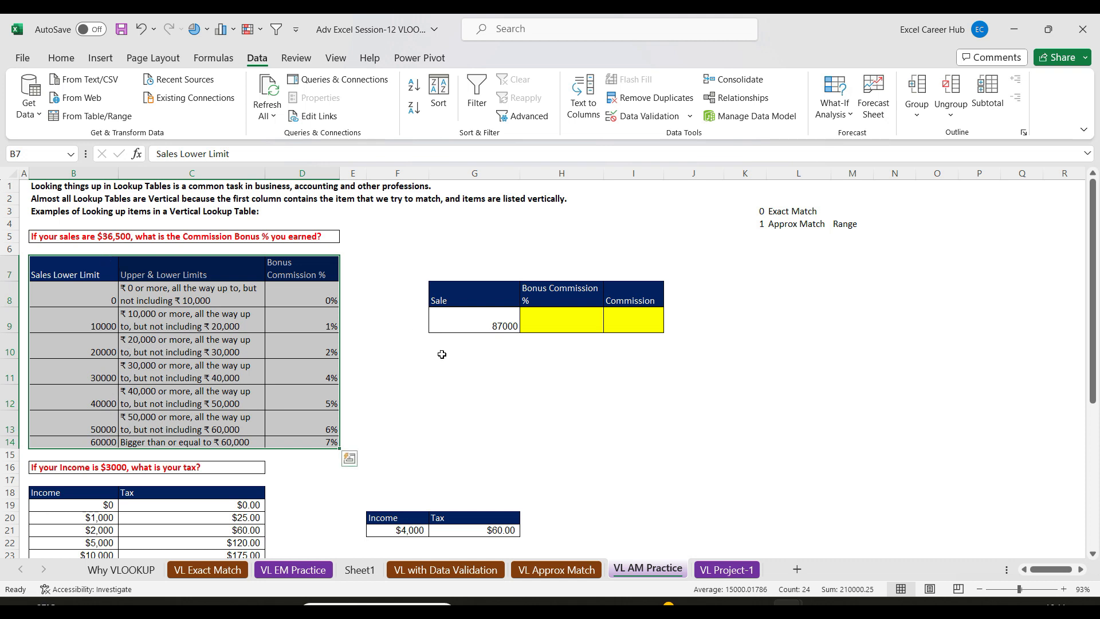
{"action": "left_click", "coordinate": [557, 321]}
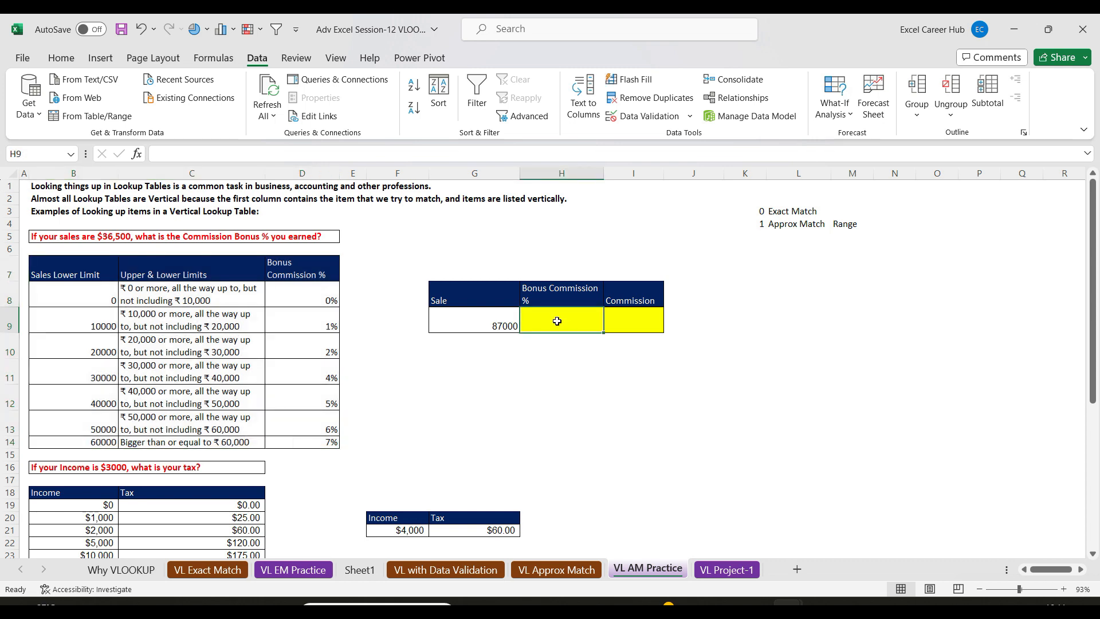
{"action": "left_click", "coordinate": [490, 326]}
{"action": "left_click", "coordinate": [567, 319]}
{"action": "left_click", "coordinate": [645, 326]}
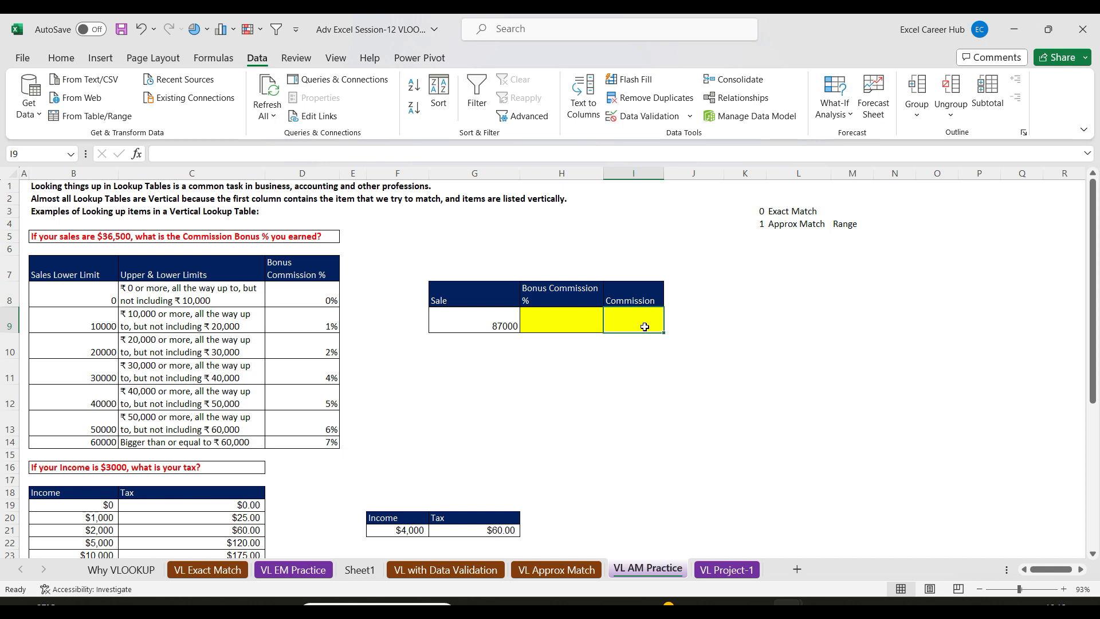
- Start a VLOOKUP in H9 with G9 as the lookup value and B7:D14 as the table array
{"action": "left_click", "coordinate": [580, 324]}
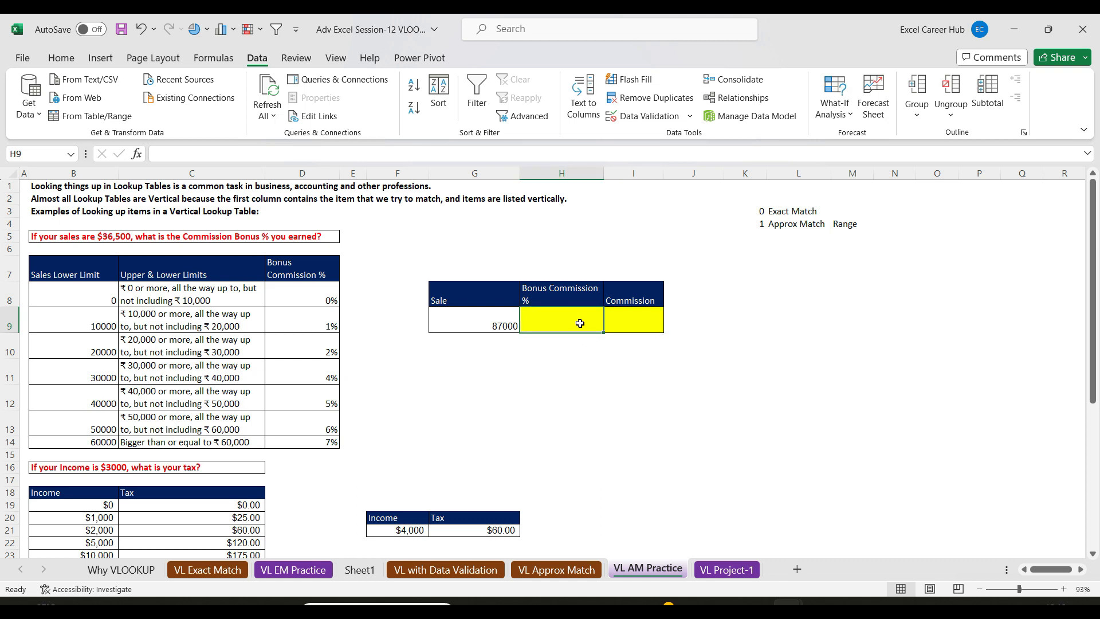
{"action": "type", "text": "="}
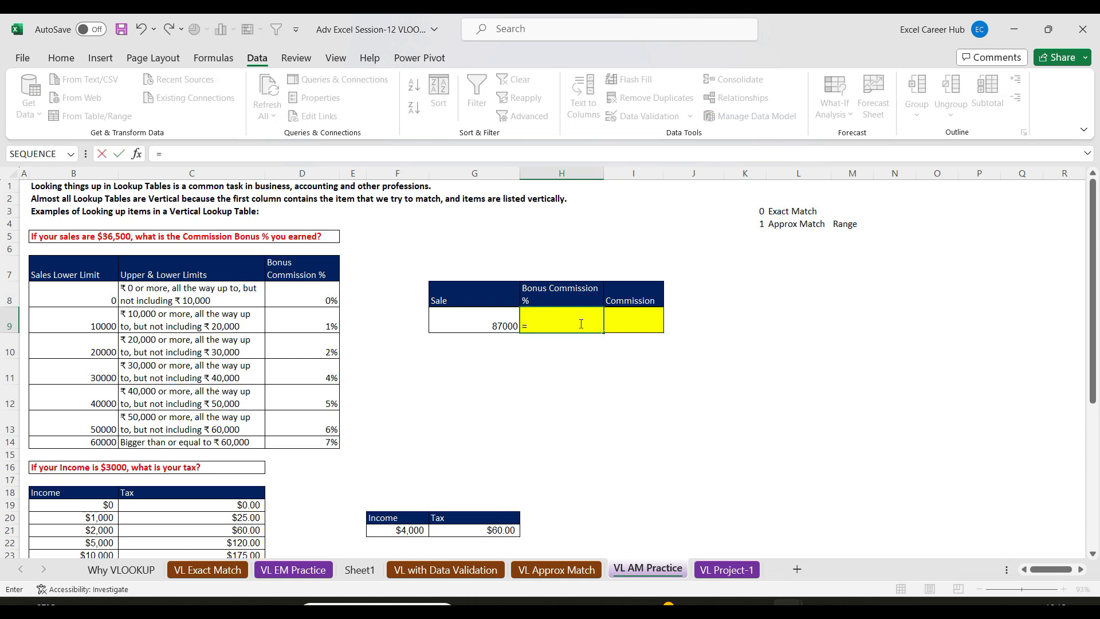
{"action": "type", "text": "vl"}
{"action": "key", "text": "Tab"}
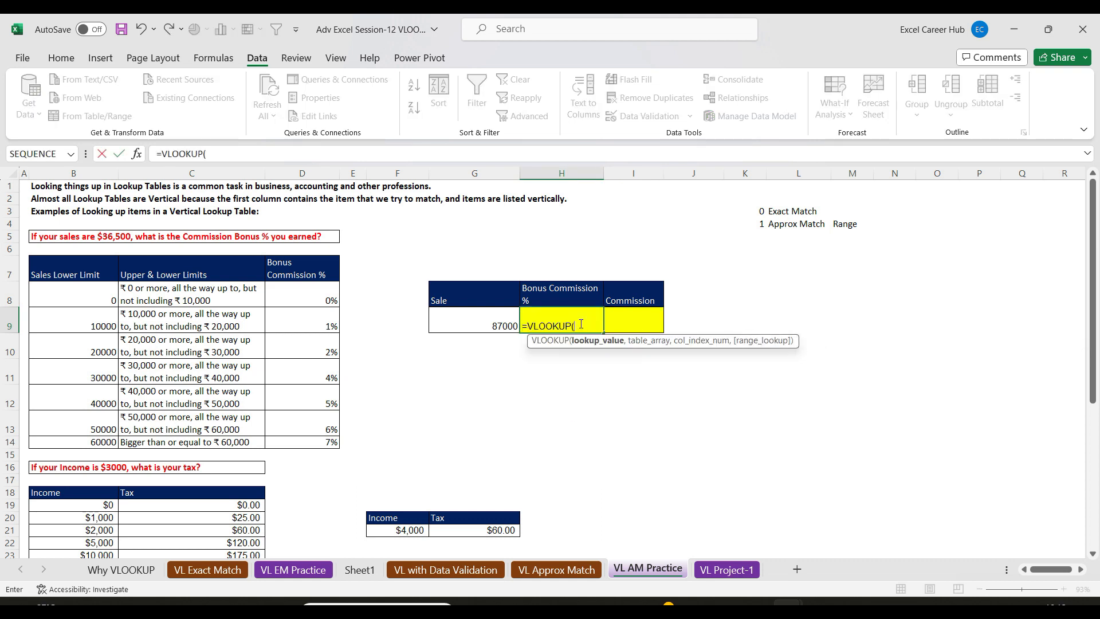
{"action": "left_click", "coordinate": [481, 326]}
{"action": "type", "text": ","}
{"action": "left_click", "coordinate": [95, 271]}
{"action": "left_click_drag", "start_coordinate": [95, 271], "coordinate": [328, 437]}
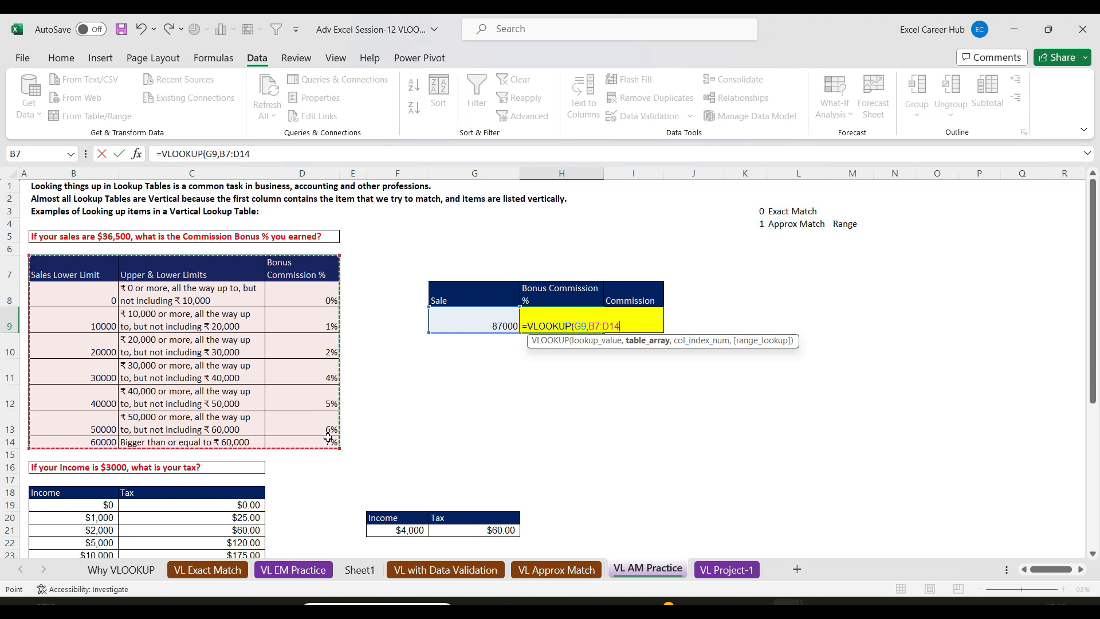
- Complete the VLOOKUP in H9 with column index 3 and range lookup 1 for an approximate match
{"action": "type", "text": ","}
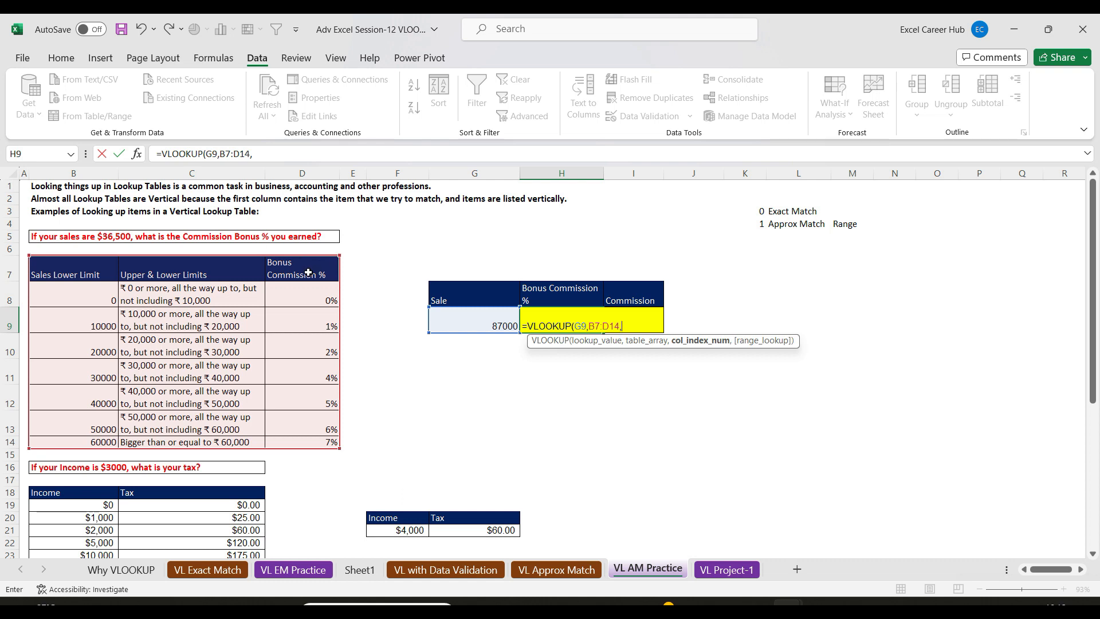
{"action": "type", "text": "3,"}
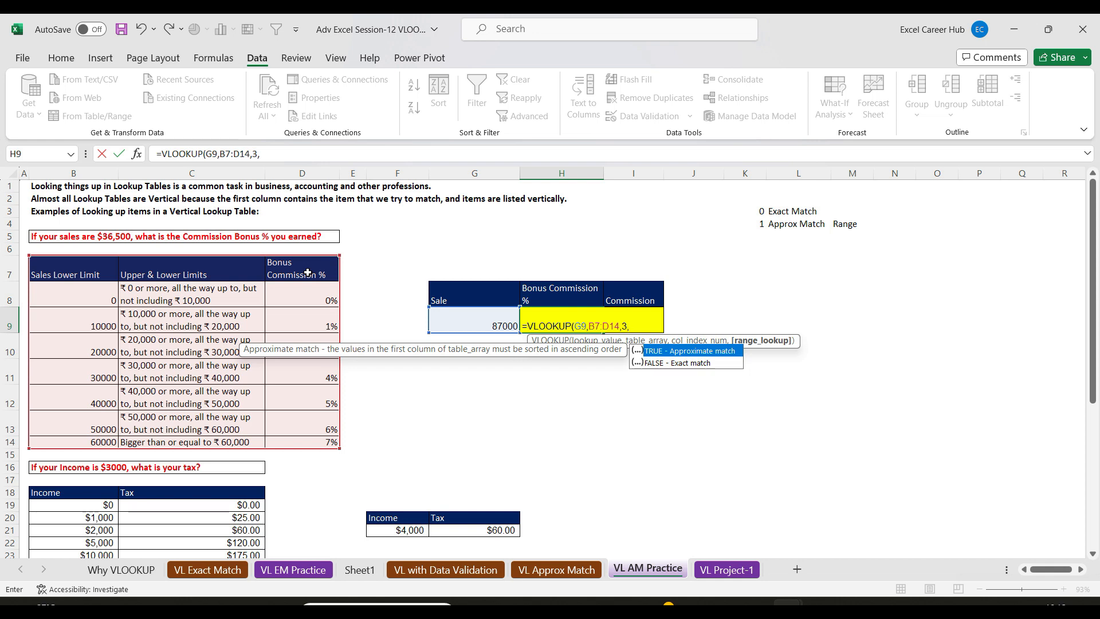
{"action": "type", "text": "1"}
{"action": "key", "text": "Return"}
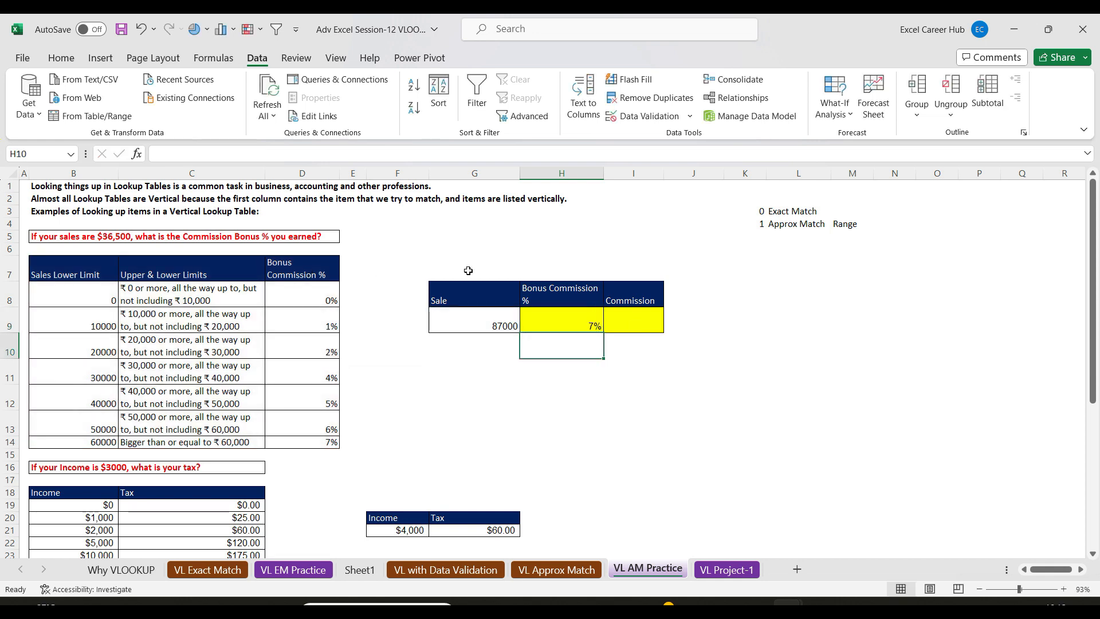
- Calculate the Commission in I9 by multiplying the sale in G9 by the bonus percentage in H9
{"action": "left_click", "coordinate": [651, 317]}
{"action": "type", "text": "="}
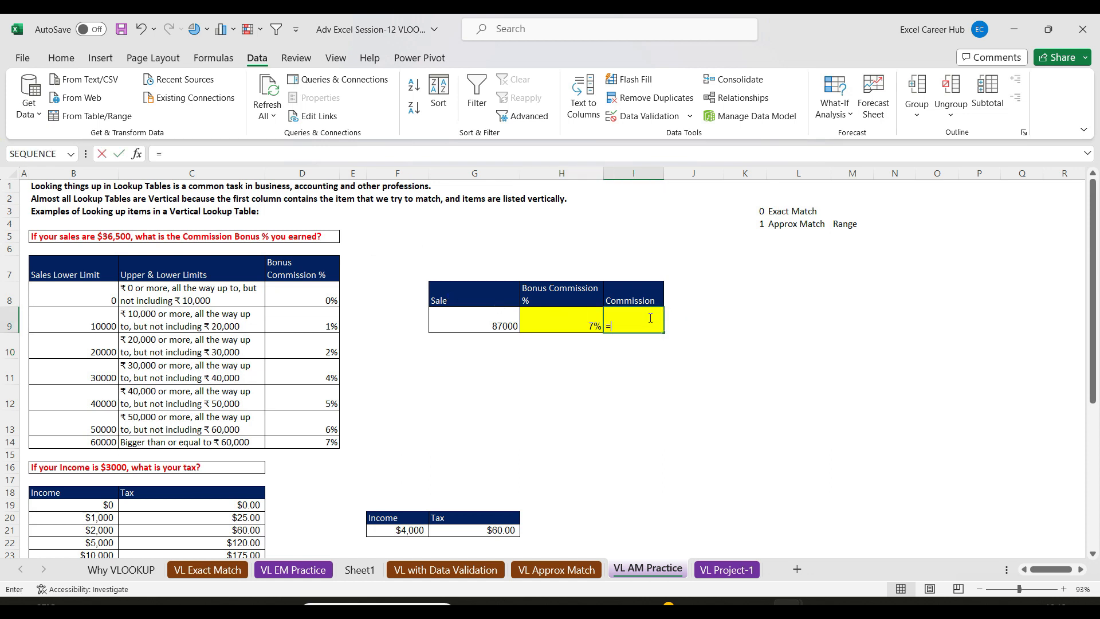
{"action": "left_click", "coordinate": [465, 318]}
{"action": "type", "text": "*"}
{"action": "left_click", "coordinate": [525, 323]}
{"action": "key", "text": "Return"}
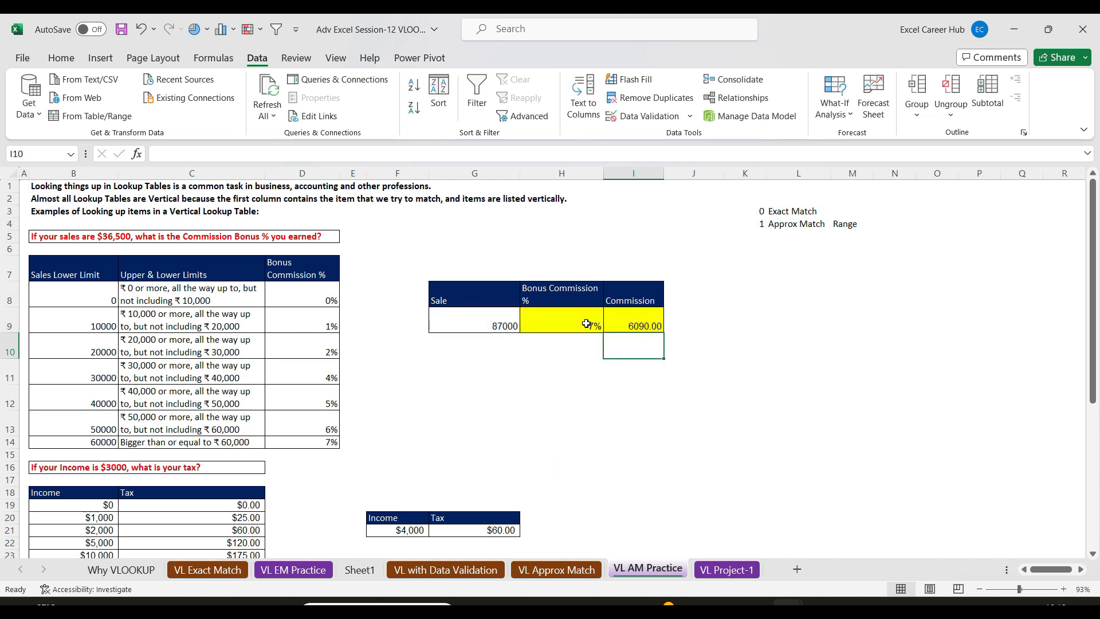
- Test the commission formulas by setting the sale in G9 to 54000 and then to 92000
{"action": "left_click", "coordinate": [500, 318]}
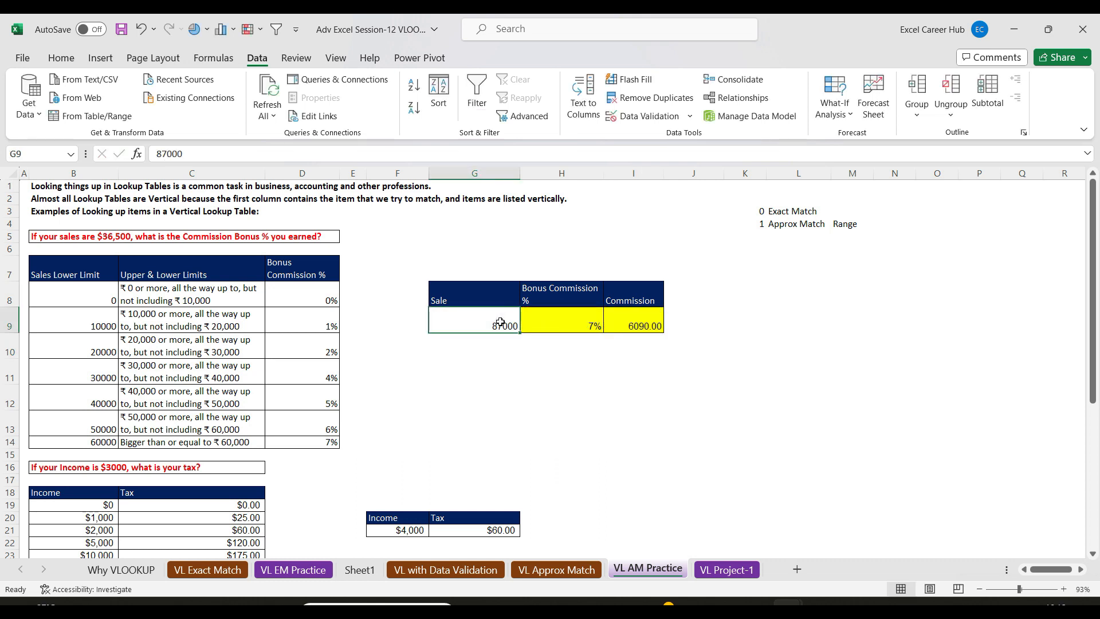
{"action": "type", "text": "54000"}
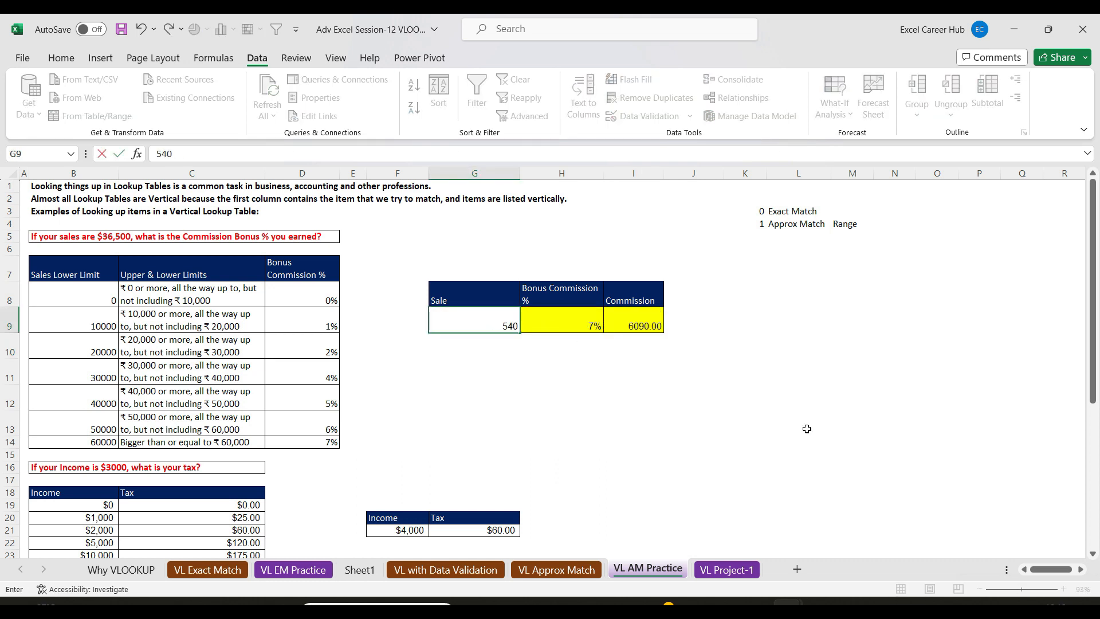
{"action": "key", "text": "Return"}
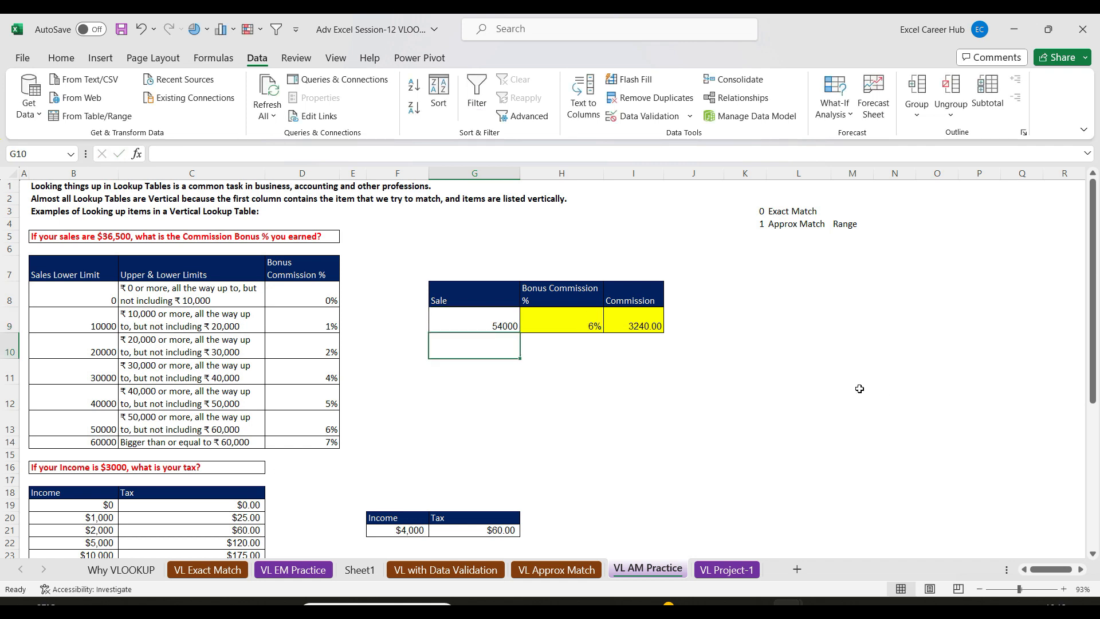
{"action": "left_click", "coordinate": [489, 321]}
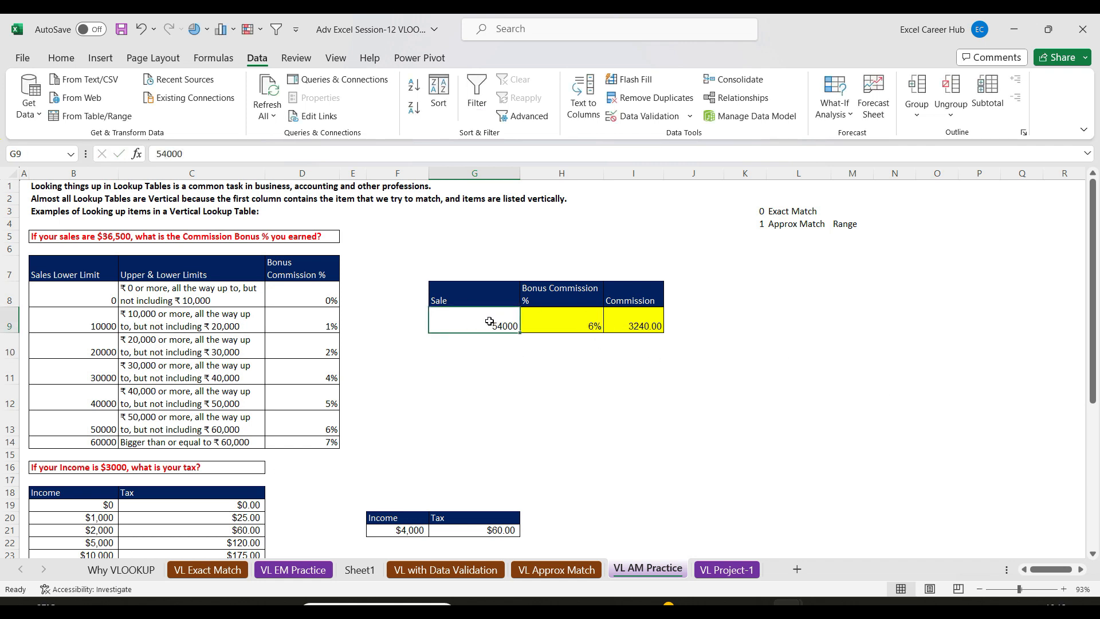
{"action": "type", "text": "92000"}
{"action": "key", "text": "Return"}
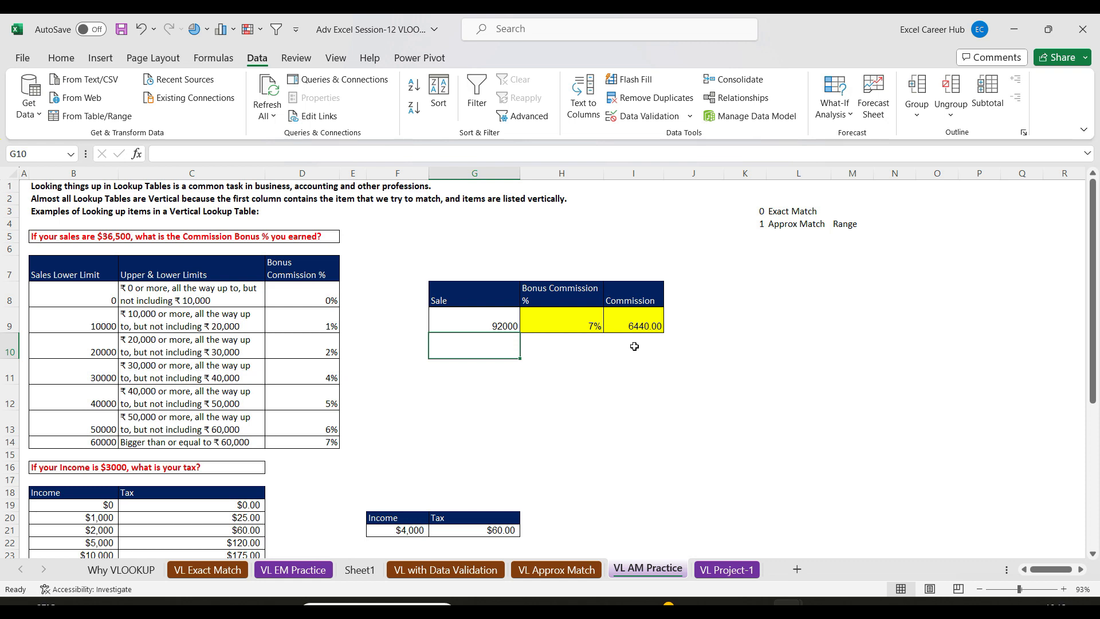
- Clear the formulas in H9:I9 and open the function arguments for a new VLOOKUP in H9
{"action": "left_click_drag", "start_coordinate": [592, 324], "coordinate": [650, 324]}
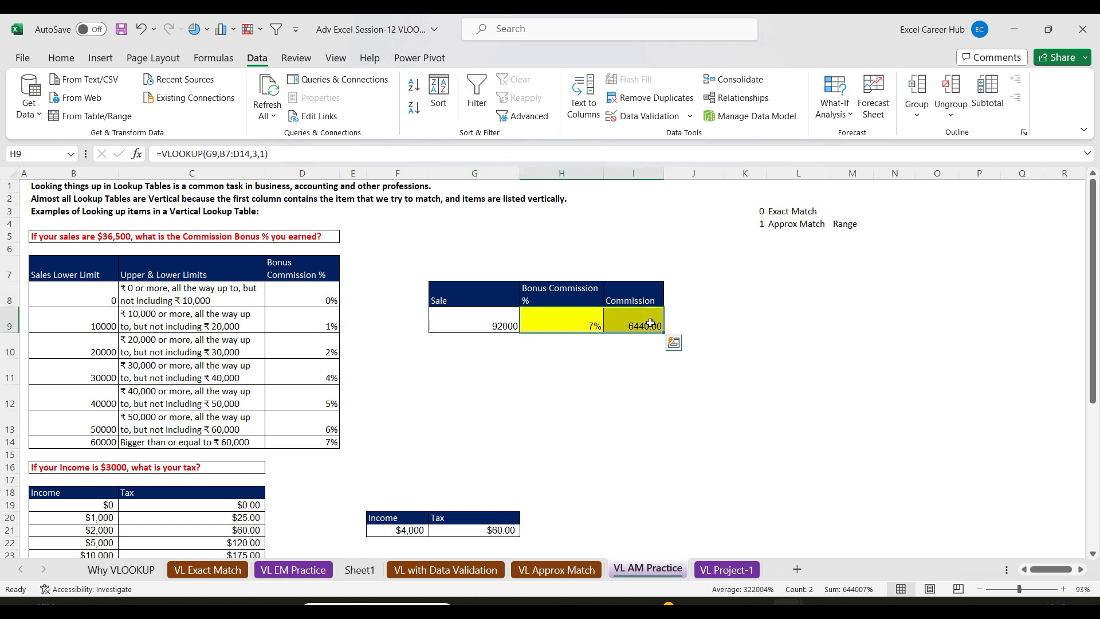
{"action": "key", "text": "Delete"}
{"action": "left_click", "coordinate": [574, 325]}
{"action": "type", "text": "="}
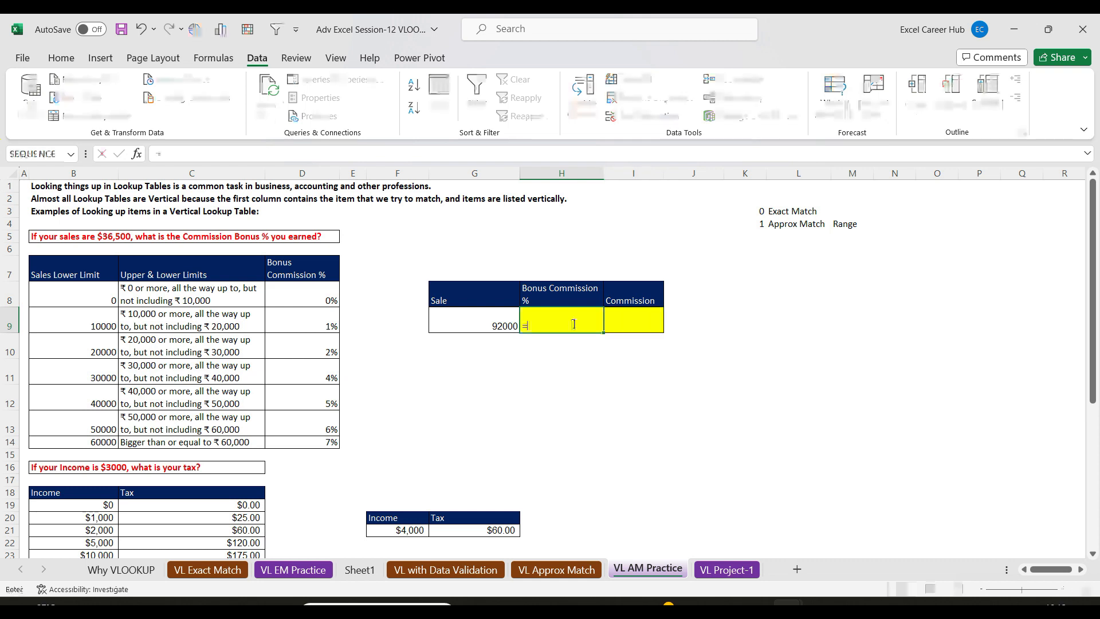
{"action": "type", "text": "vl"}
{"action": "key", "text": "Tab"}
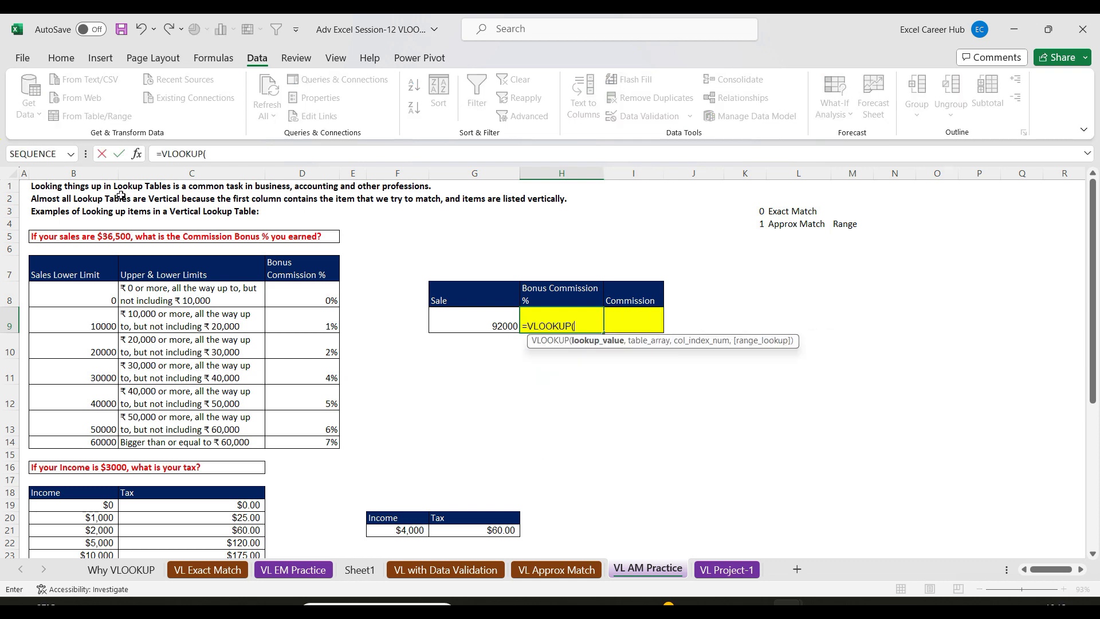
{"action": "left_click", "coordinate": [137, 154]}
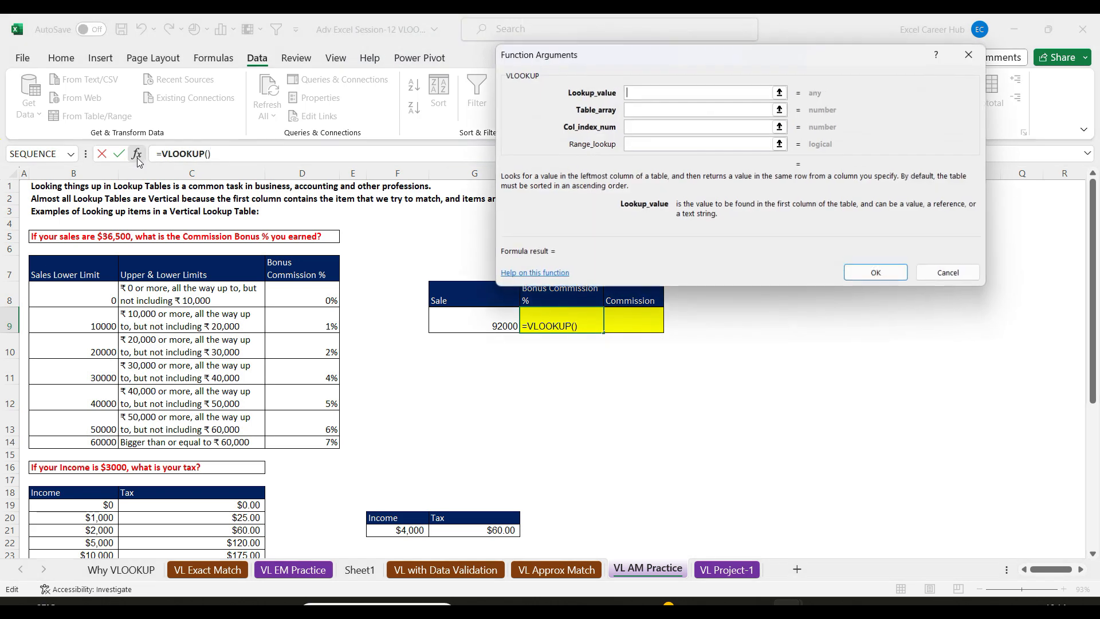
- Fill in the VLOOKUP arguments for H9 with lookup value G9, table array B7:D14, column index 3 and range lookup 1, and accept them
{"action": "left_click", "coordinate": [472, 328]}
{"action": "left_click", "coordinate": [660, 109]}
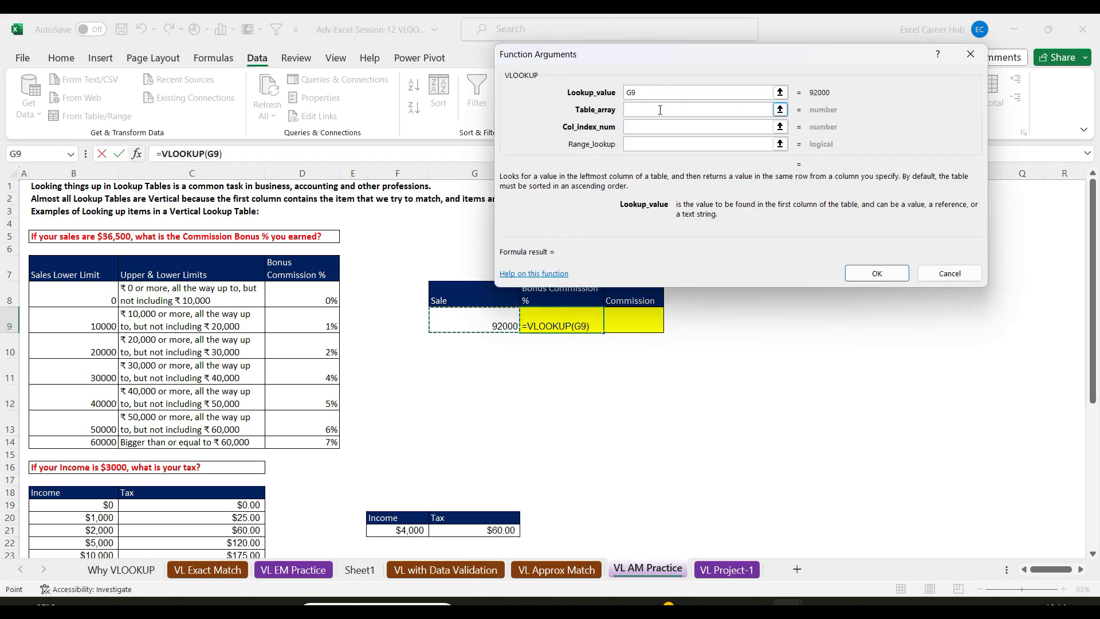
{"action": "left_click_drag", "start_coordinate": [68, 276], "coordinate": [322, 441]}
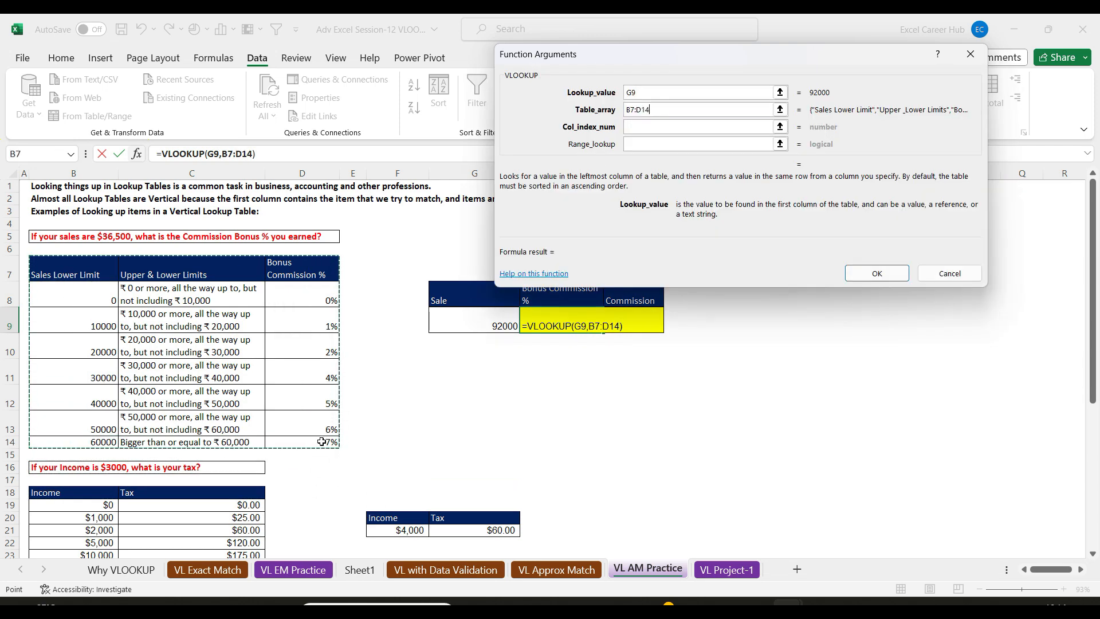
{"action": "left_click", "coordinate": [663, 128]}
{"action": "type", "text": "3"}
{"action": "left_click", "coordinate": [641, 145]}
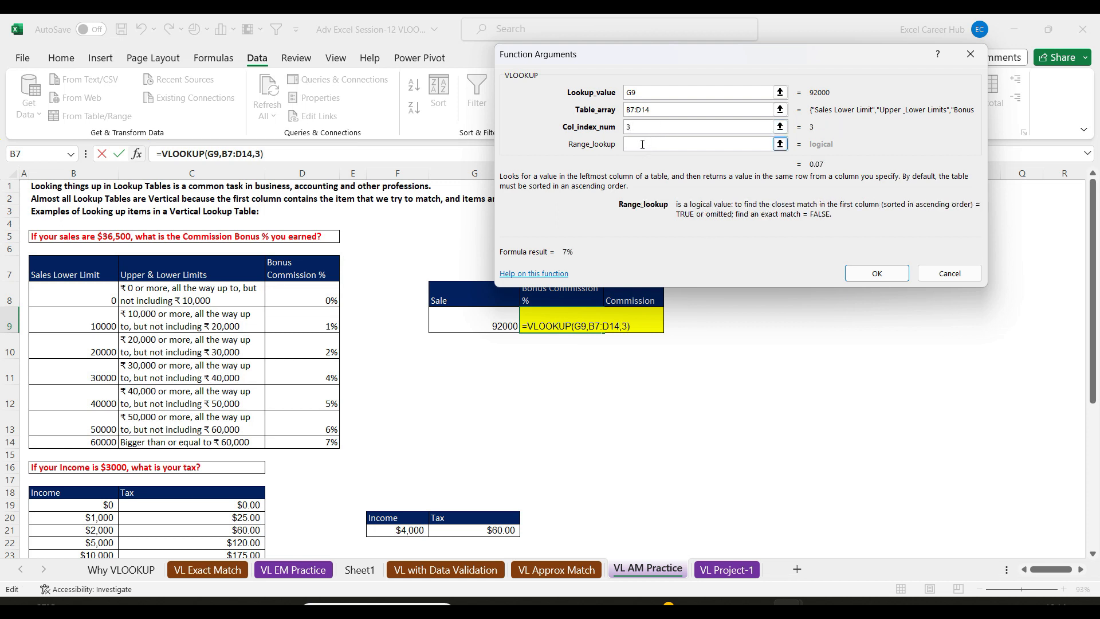
{"action": "type", "text": "1"}
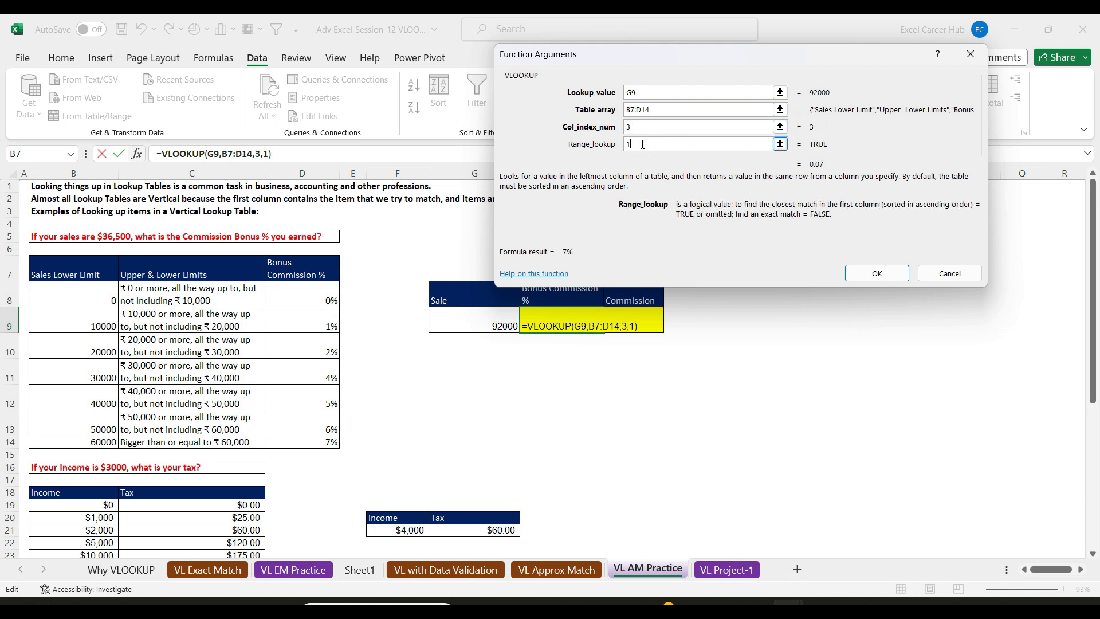
{"action": "left_click", "coordinate": [877, 274]}
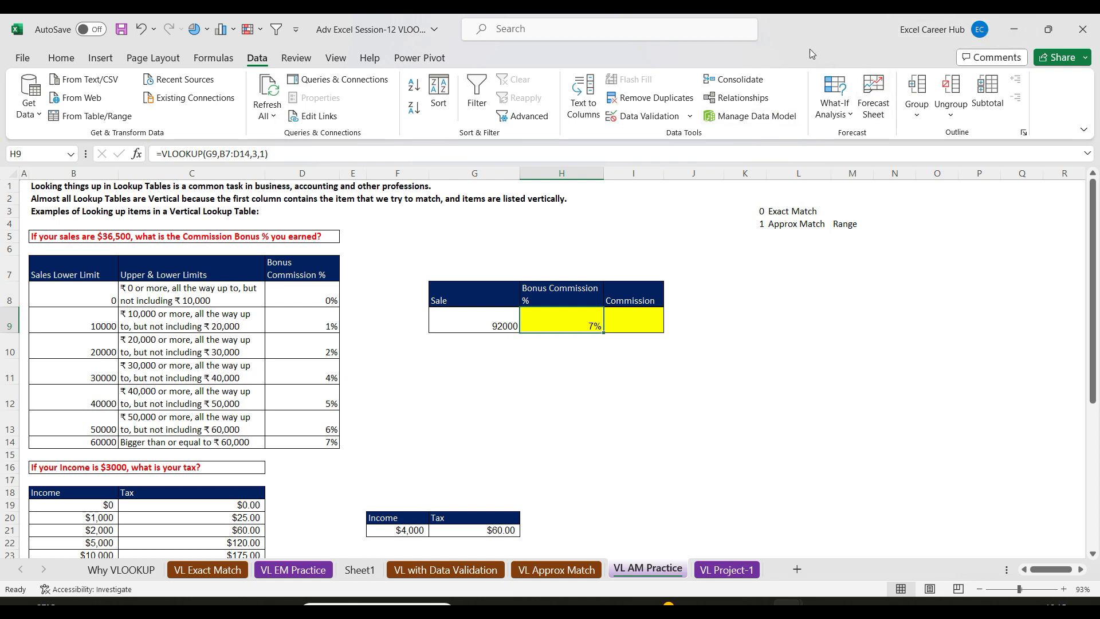
- Close the Adv Excel Session-12 VLOOKUP workbook with its changes saved, and minimise the Attendance workbook
{"action": "left_click", "coordinate": [1082, 30]}
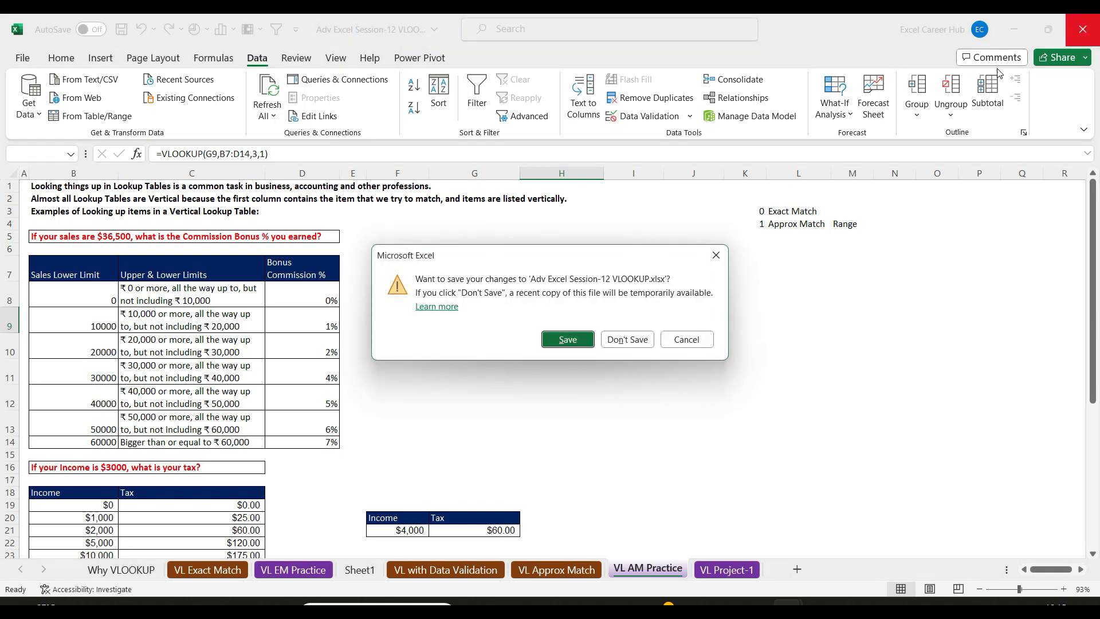
{"action": "left_click", "coordinate": [587, 339]}
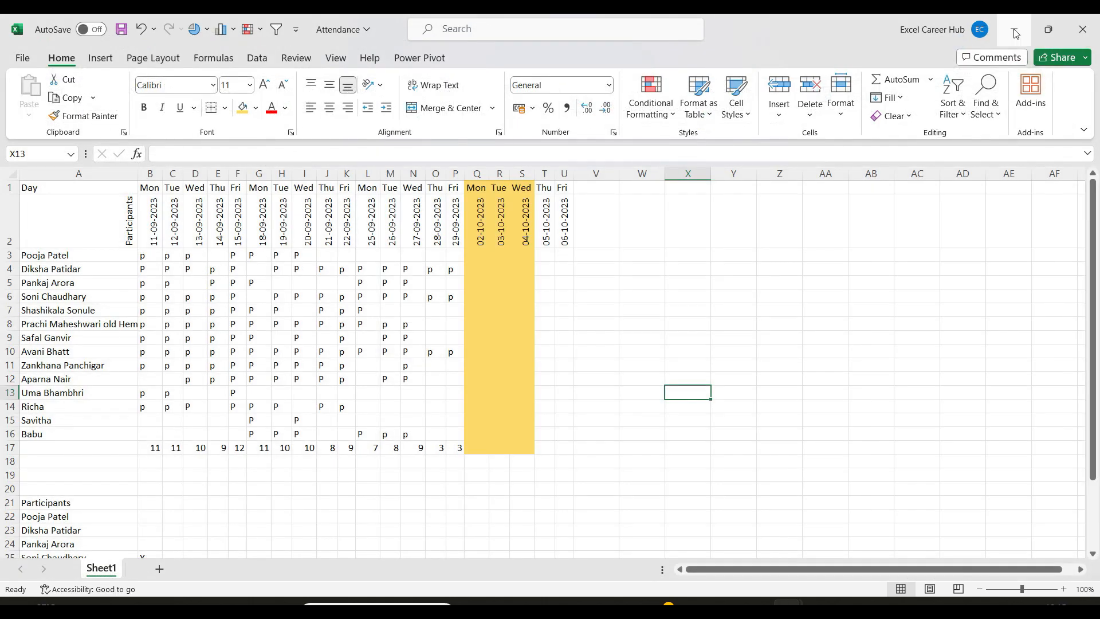
{"action": "left_click", "coordinate": [1013, 31]}
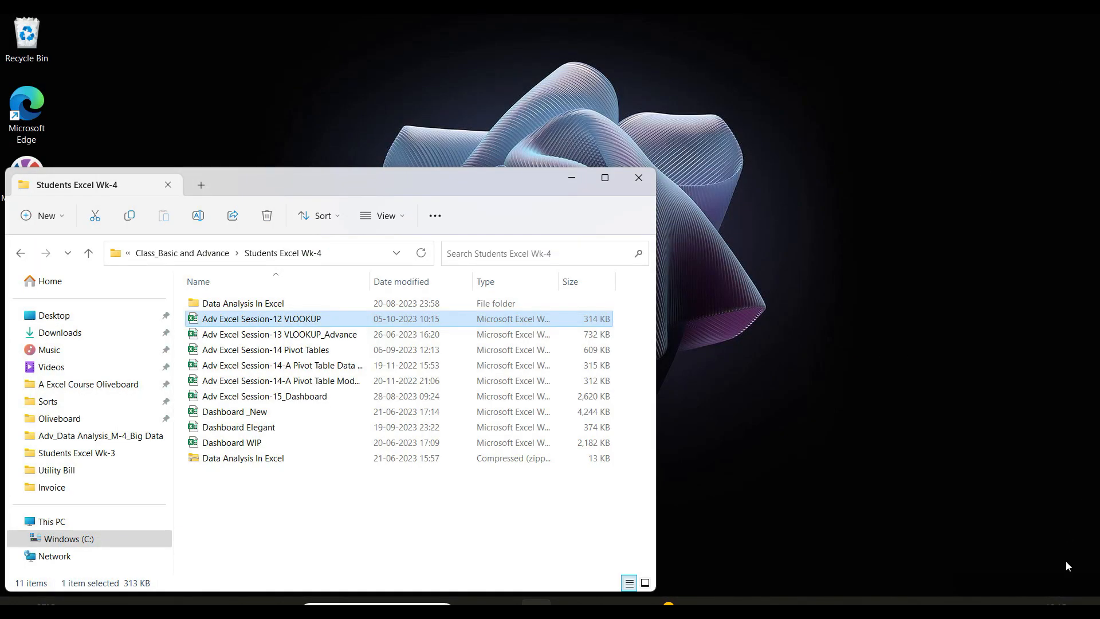
{"action": "left_click", "coordinate": [1089, 591]}
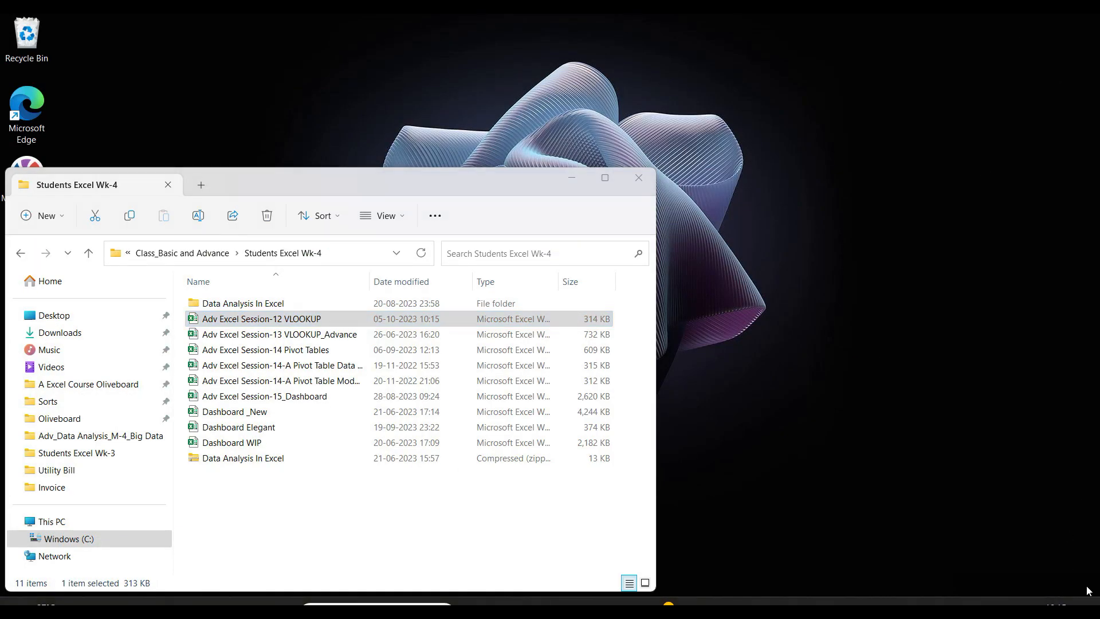